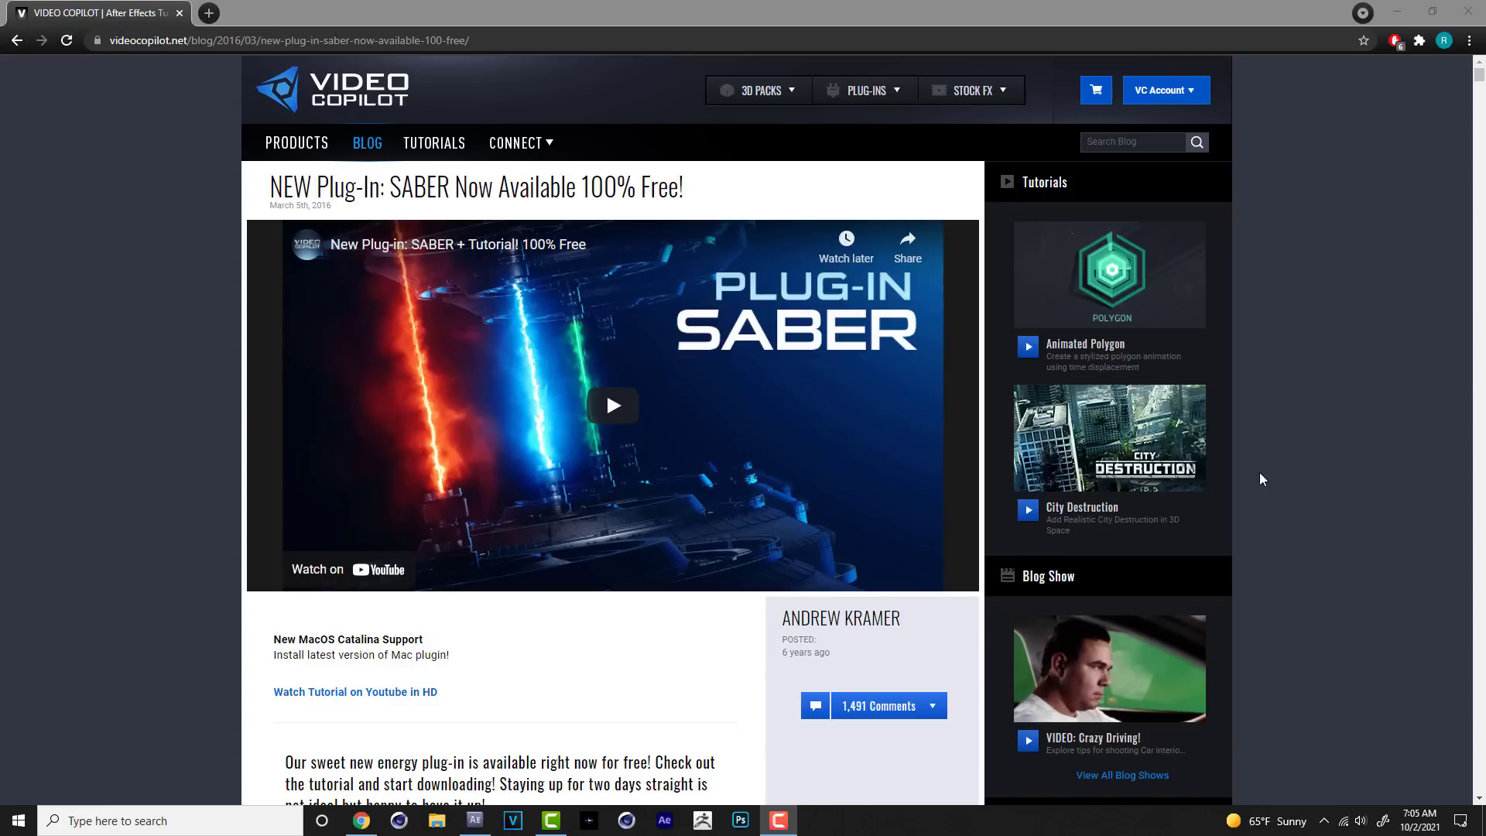
# Download the Windows version of the free Saber plug-in from the Video Copilot blog post.
pyautogui.click(123, 176)
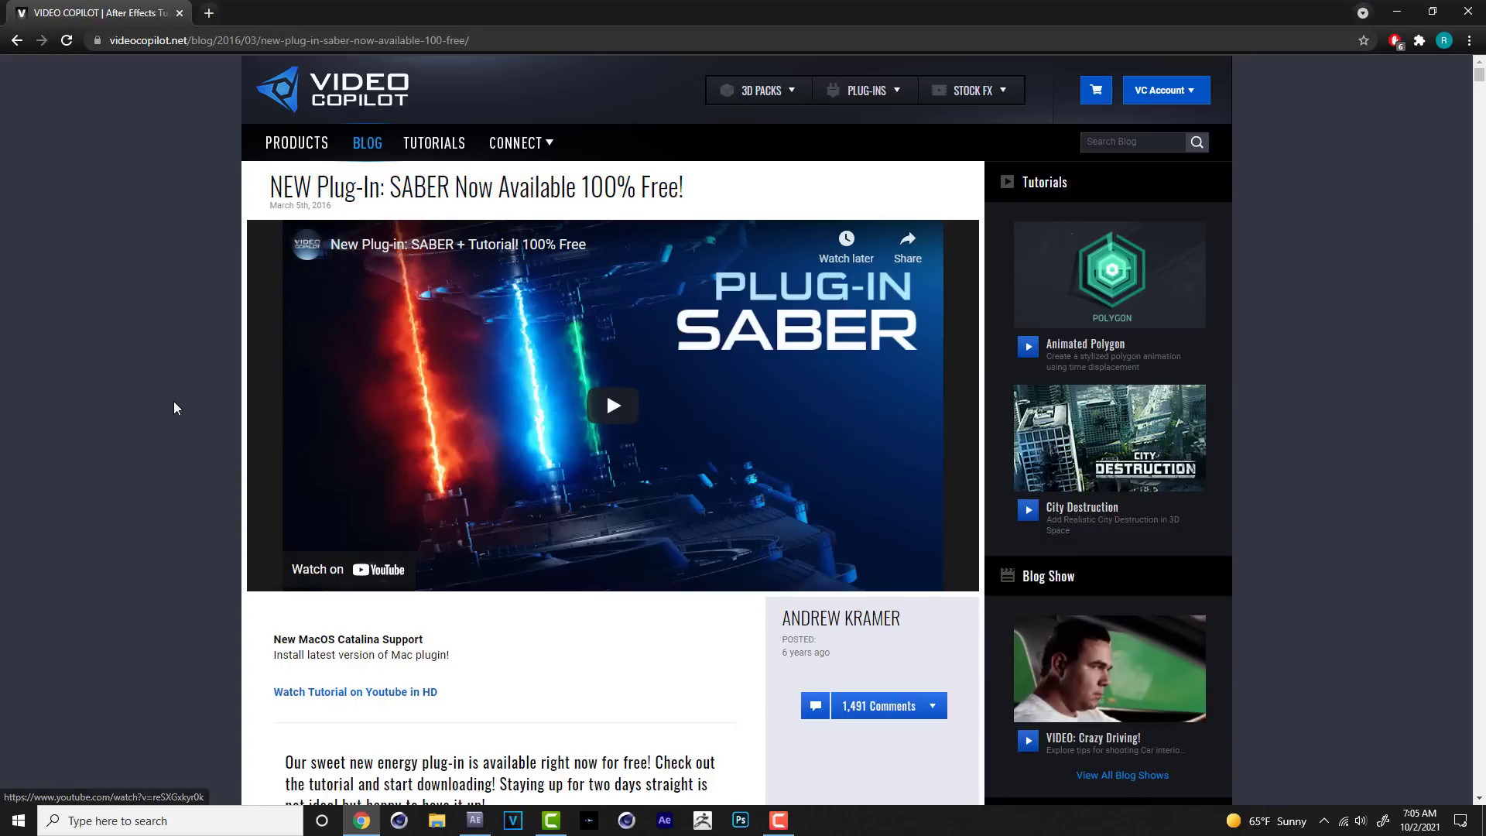
pyautogui.scroll(-1, 189, 376)
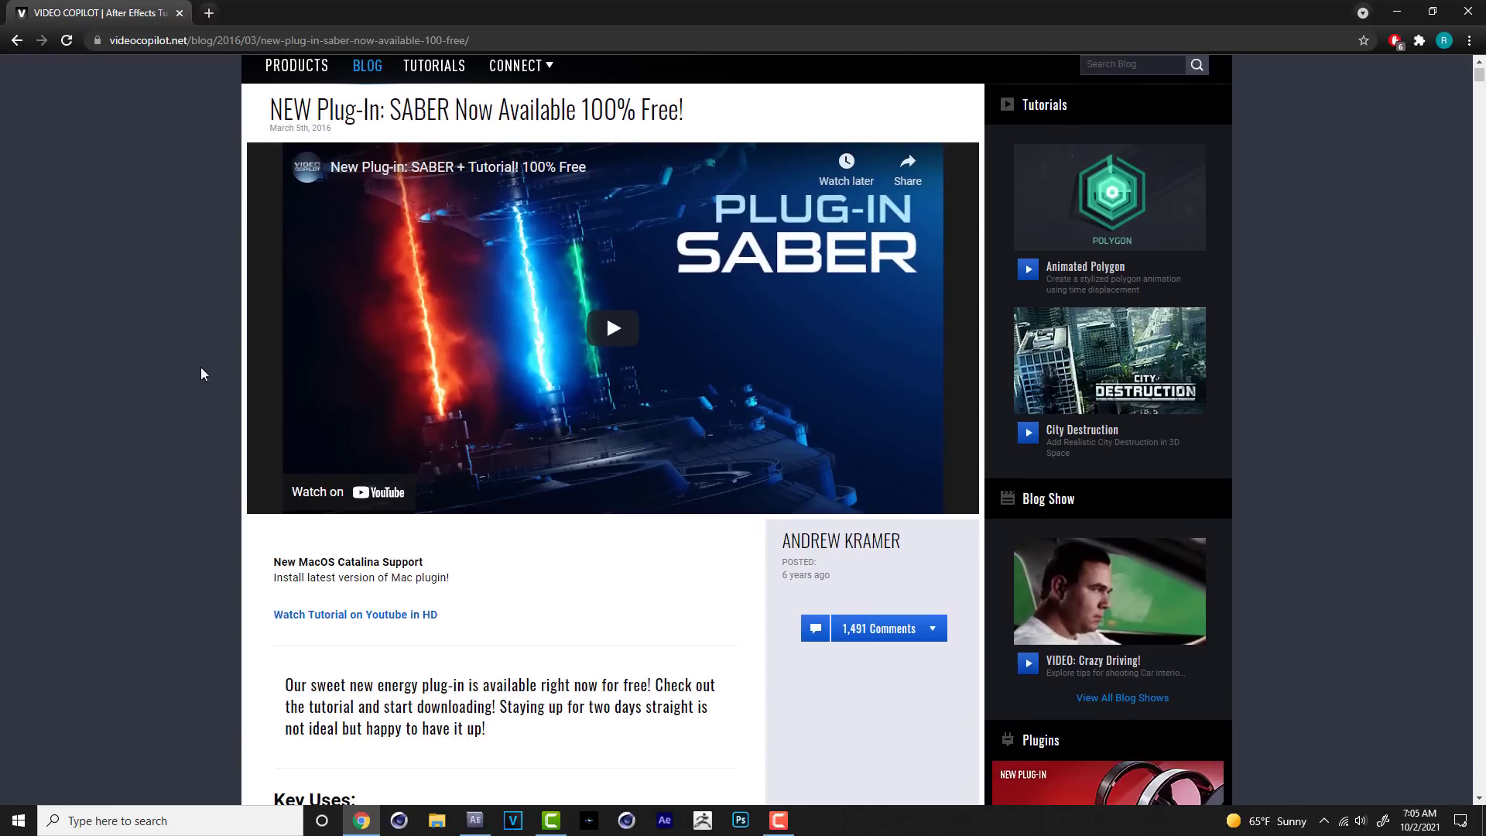
pyautogui.scroll(-4, 200, 368)
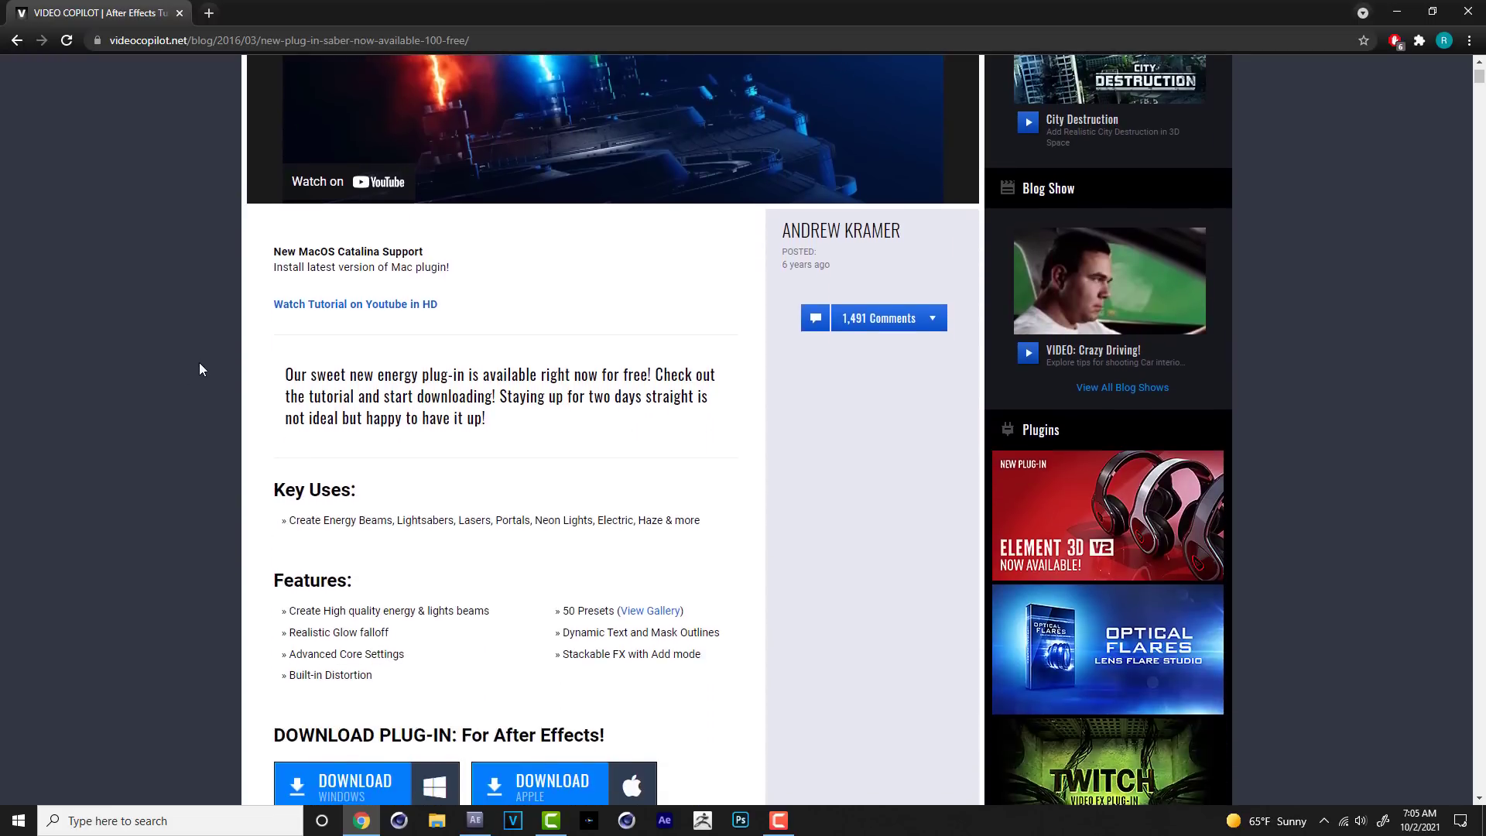
pyautogui.scroll(-4, 198, 356)
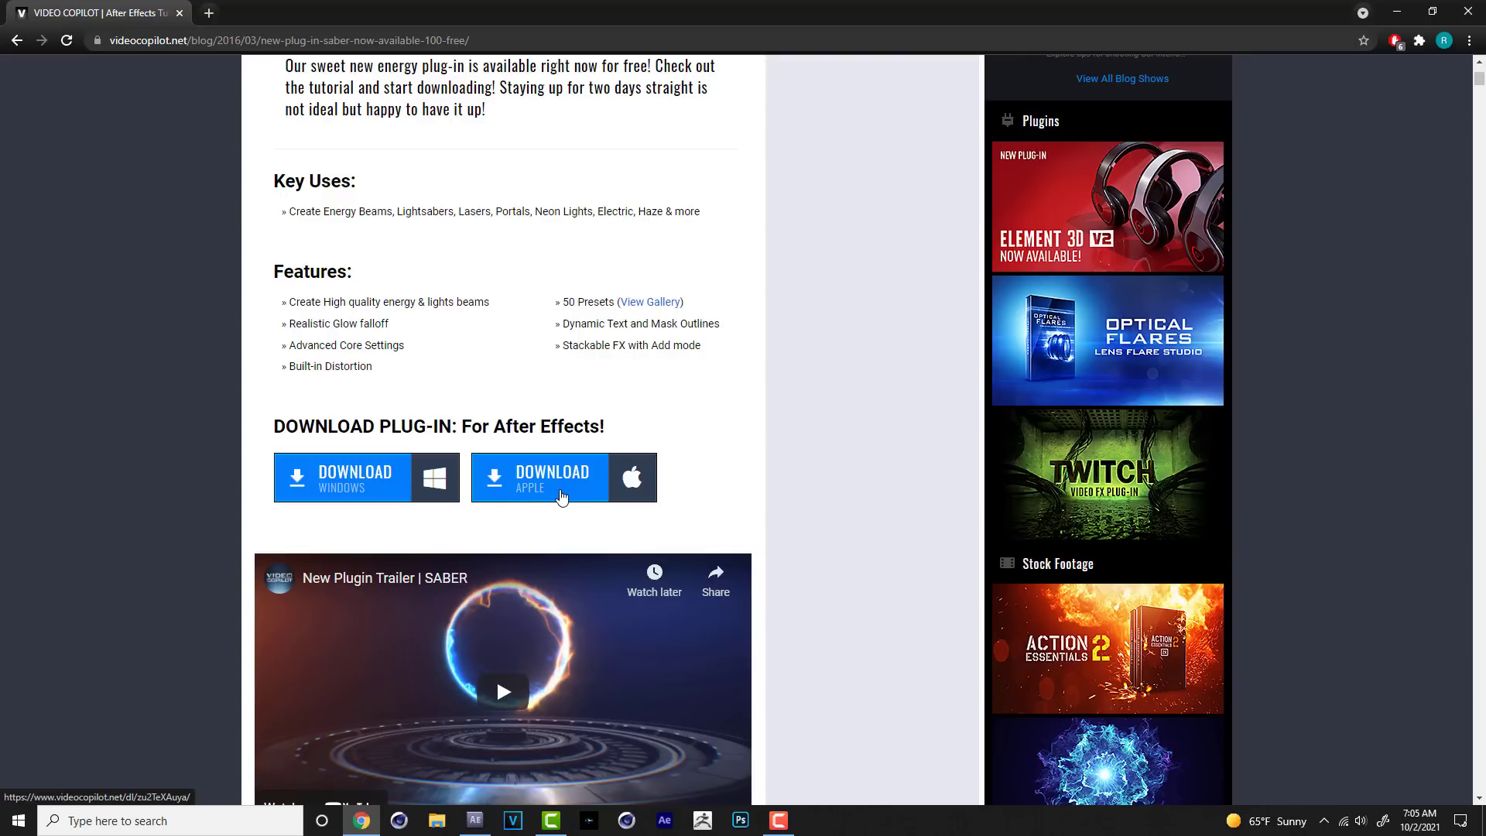
pyautogui.click(385, 479)
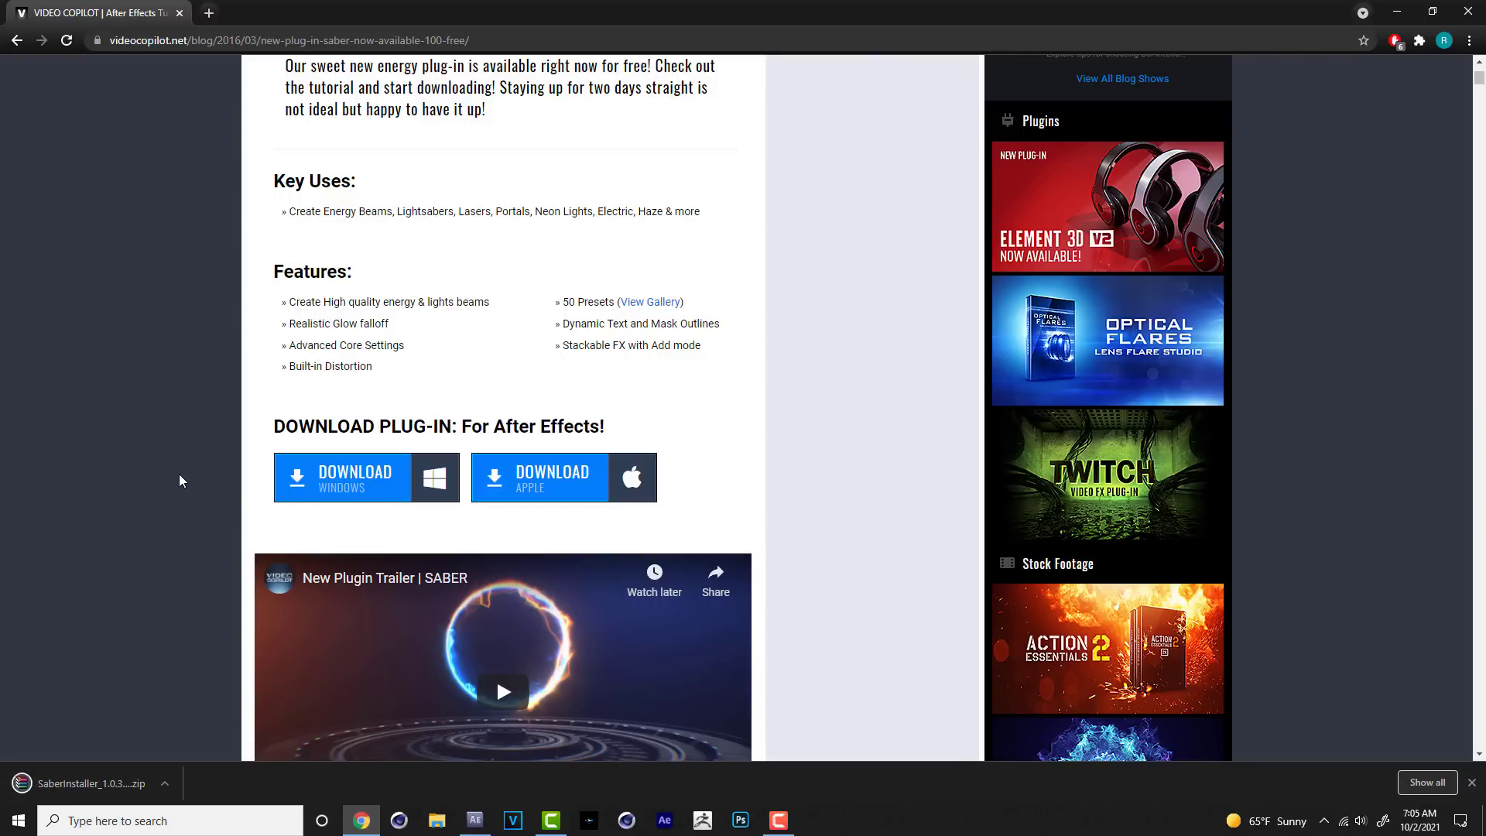
# Launch the Saber installer from the downloaded archive and try to install it on After Effects versions CS5 and 18.0.
pyautogui.click(130, 784)
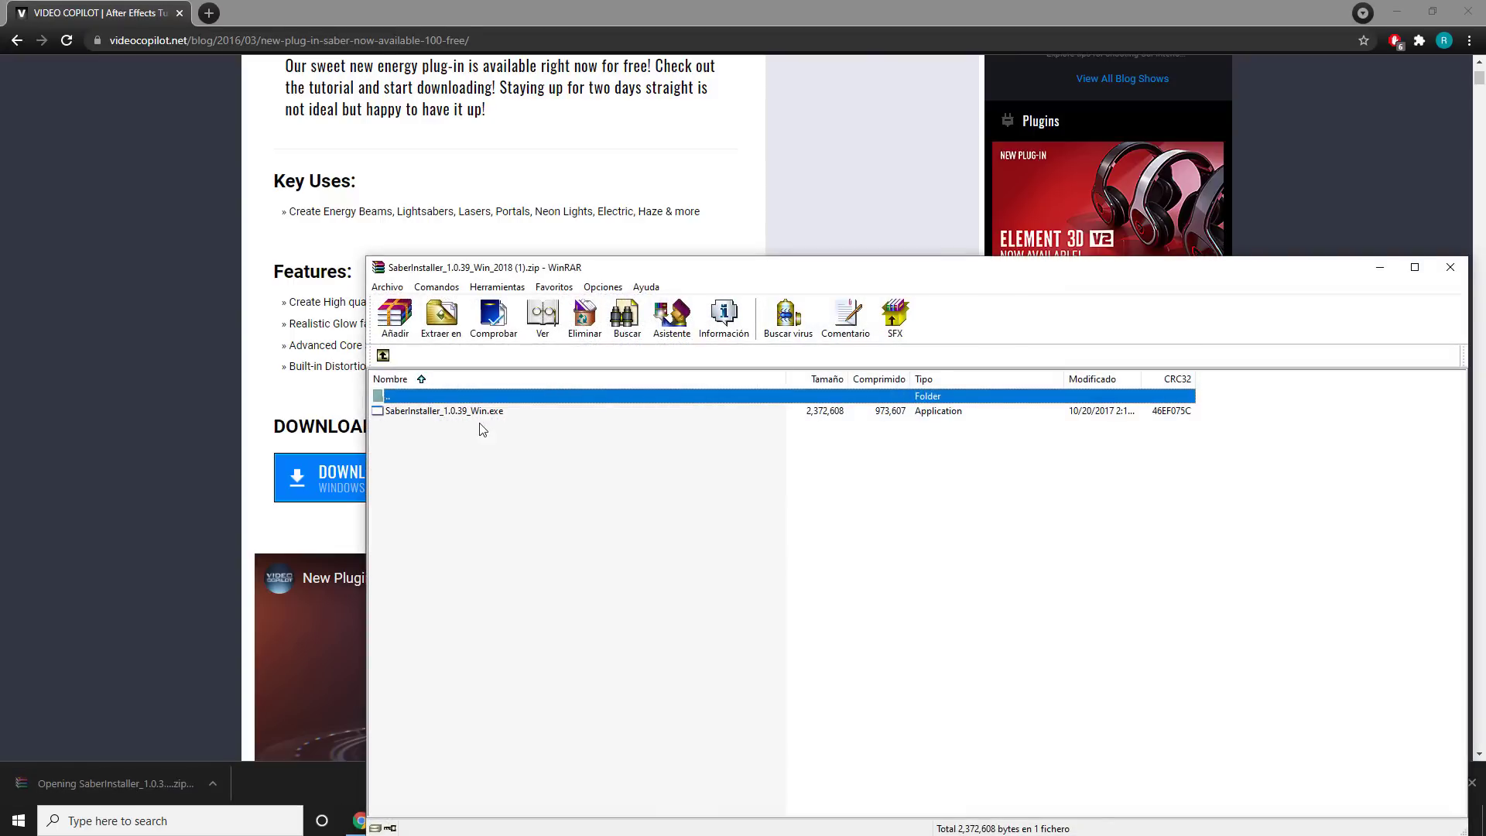
pyautogui.doubleClick(484, 413)
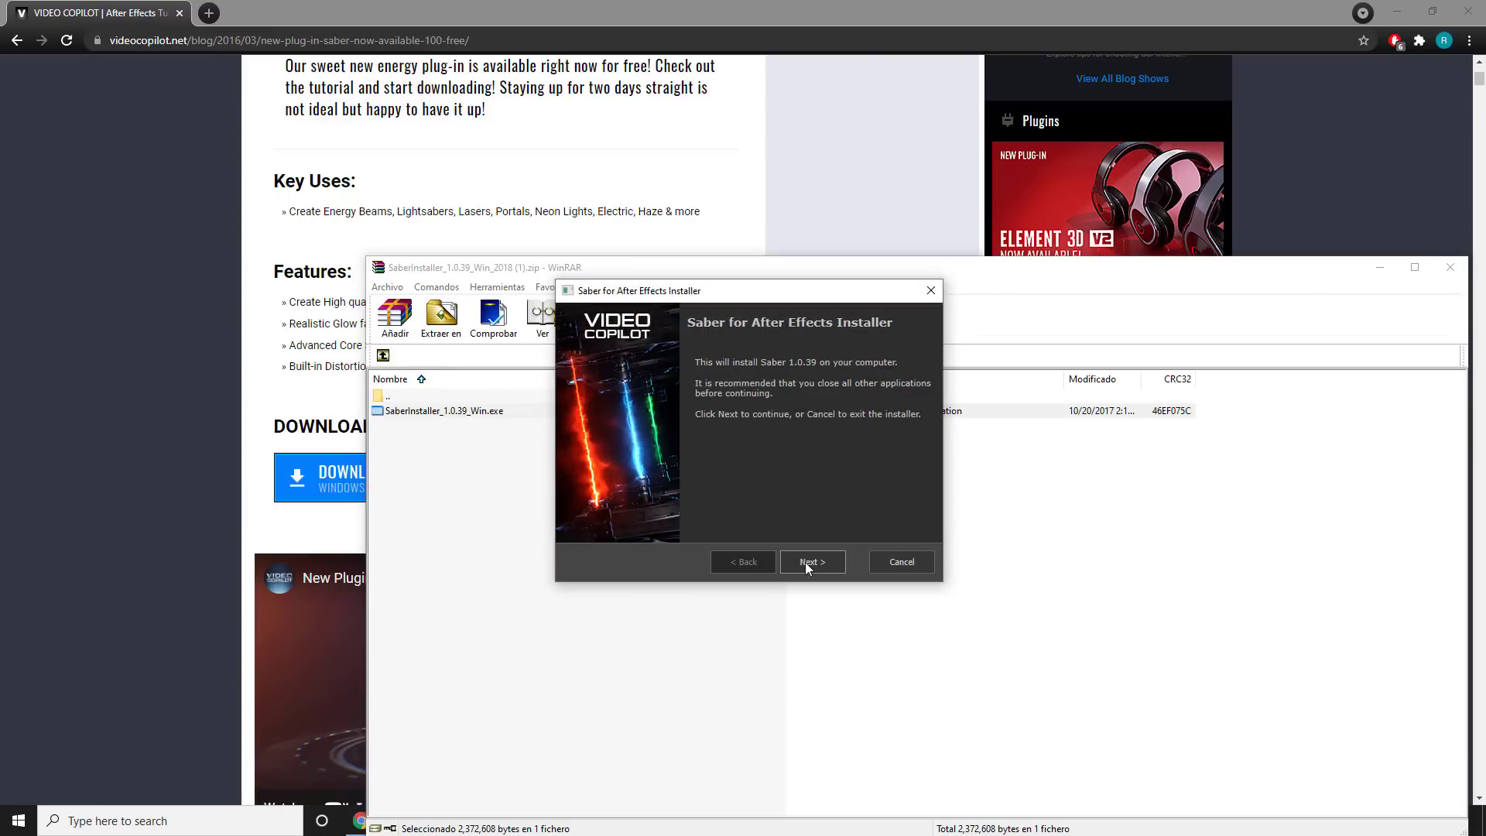
pyautogui.click(805, 562)
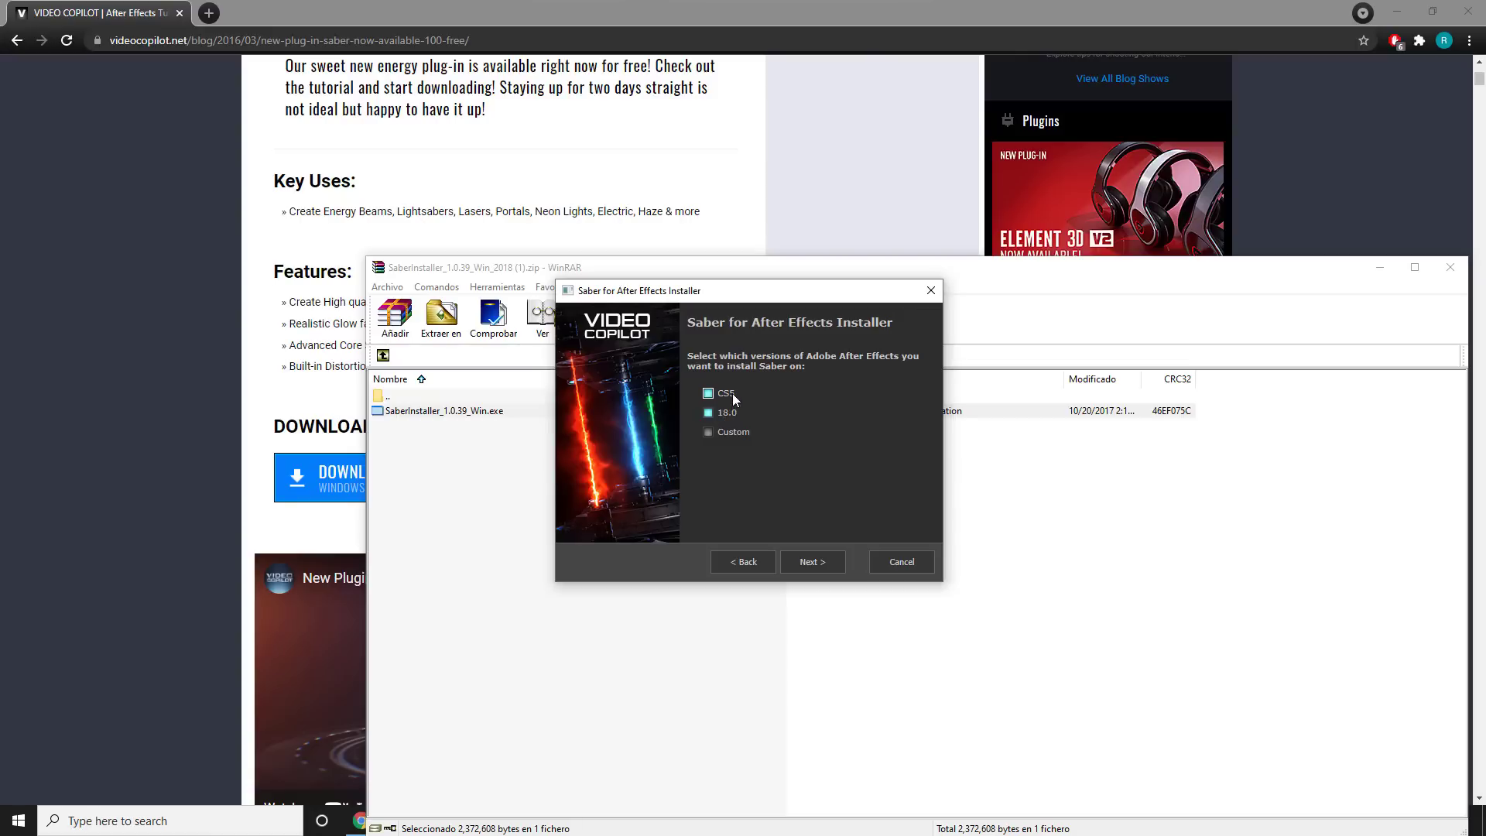
pyautogui.click(708, 394)
pyautogui.click(820, 560)
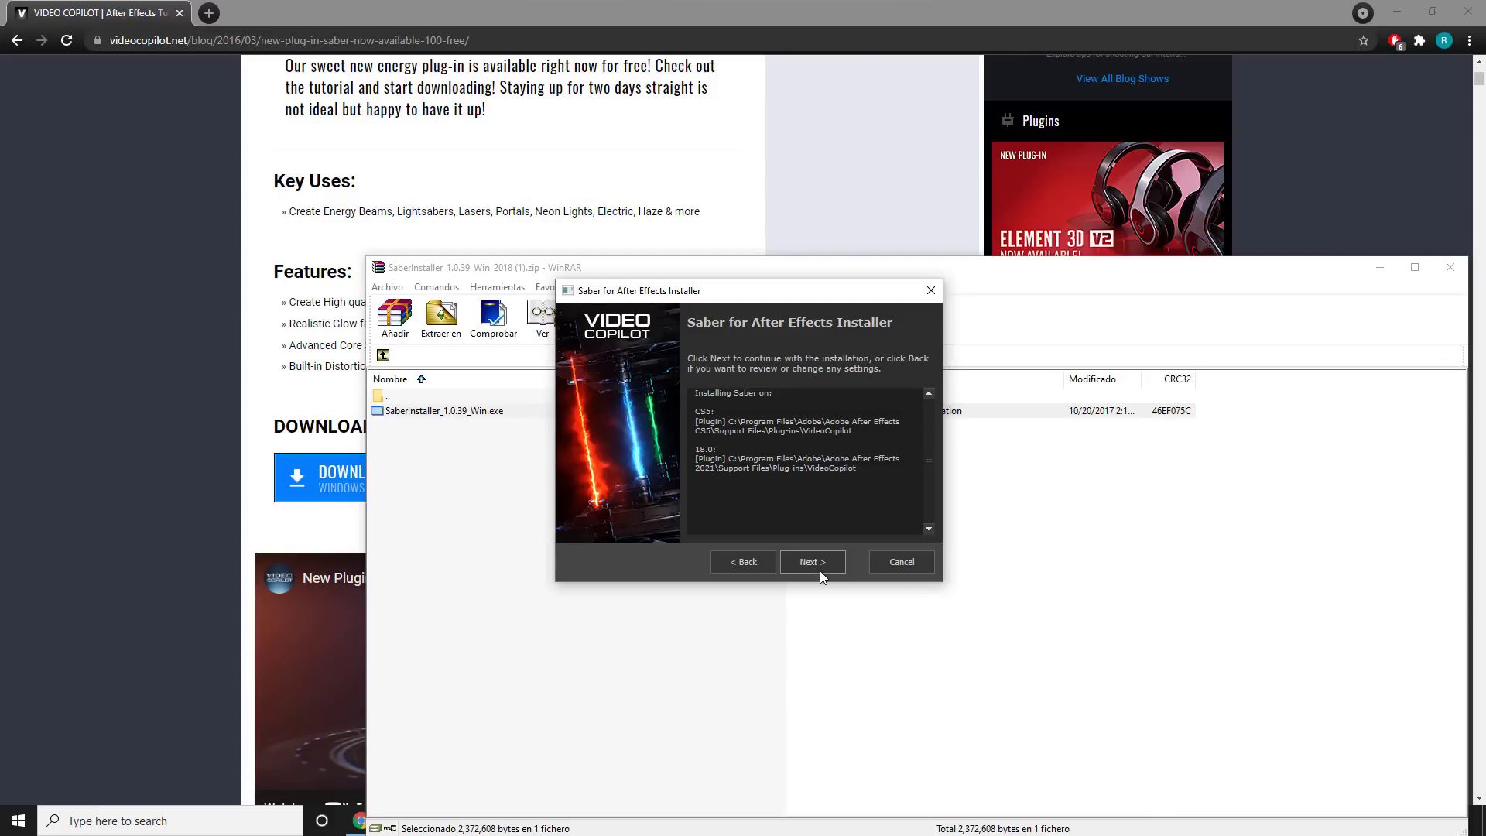
pyautogui.click(819, 565)
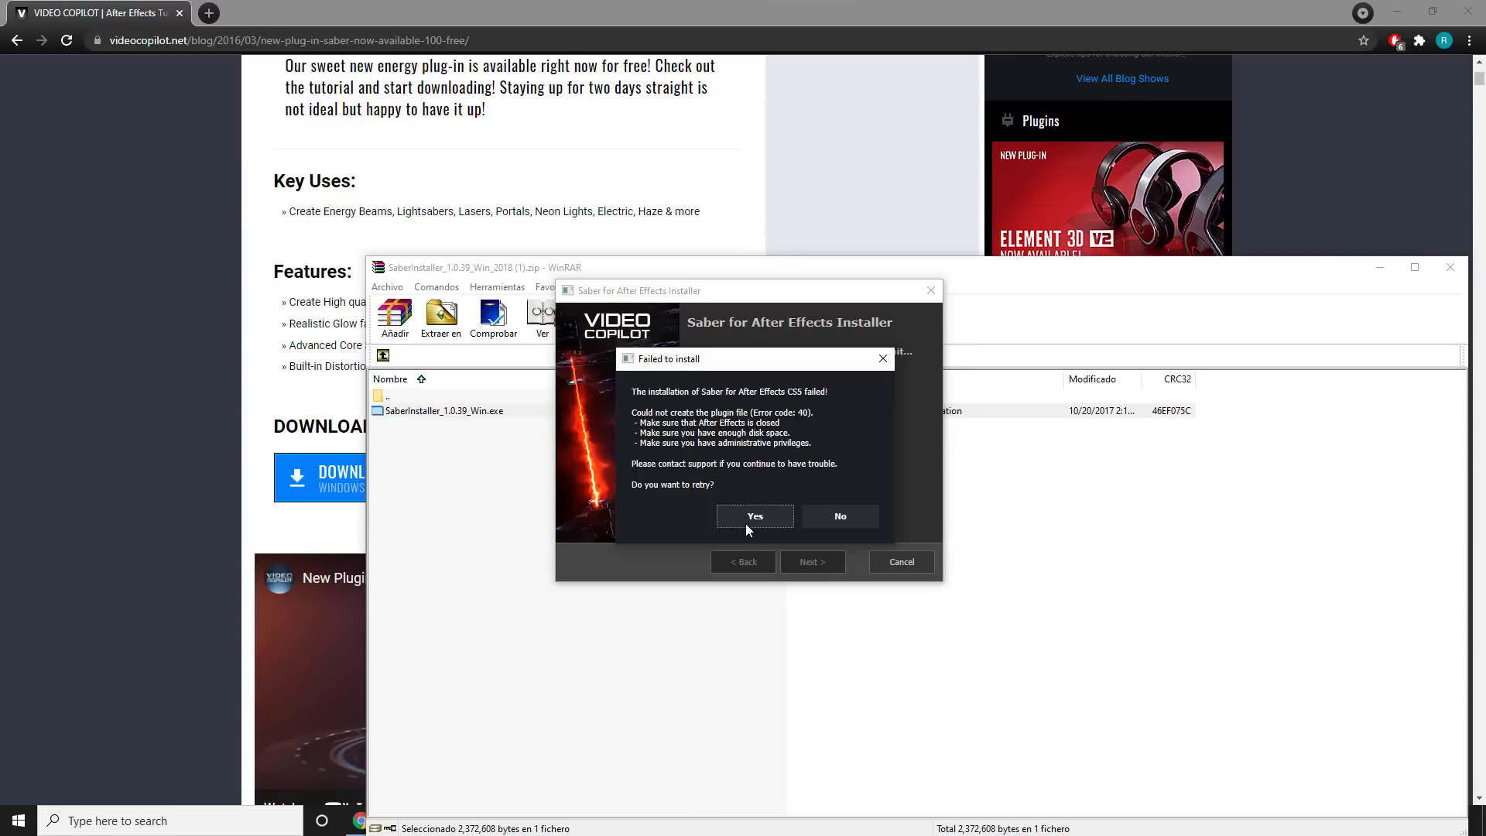
# Abandon the Saber installation without retrying and close the archive window.
pyautogui.click(832, 517)
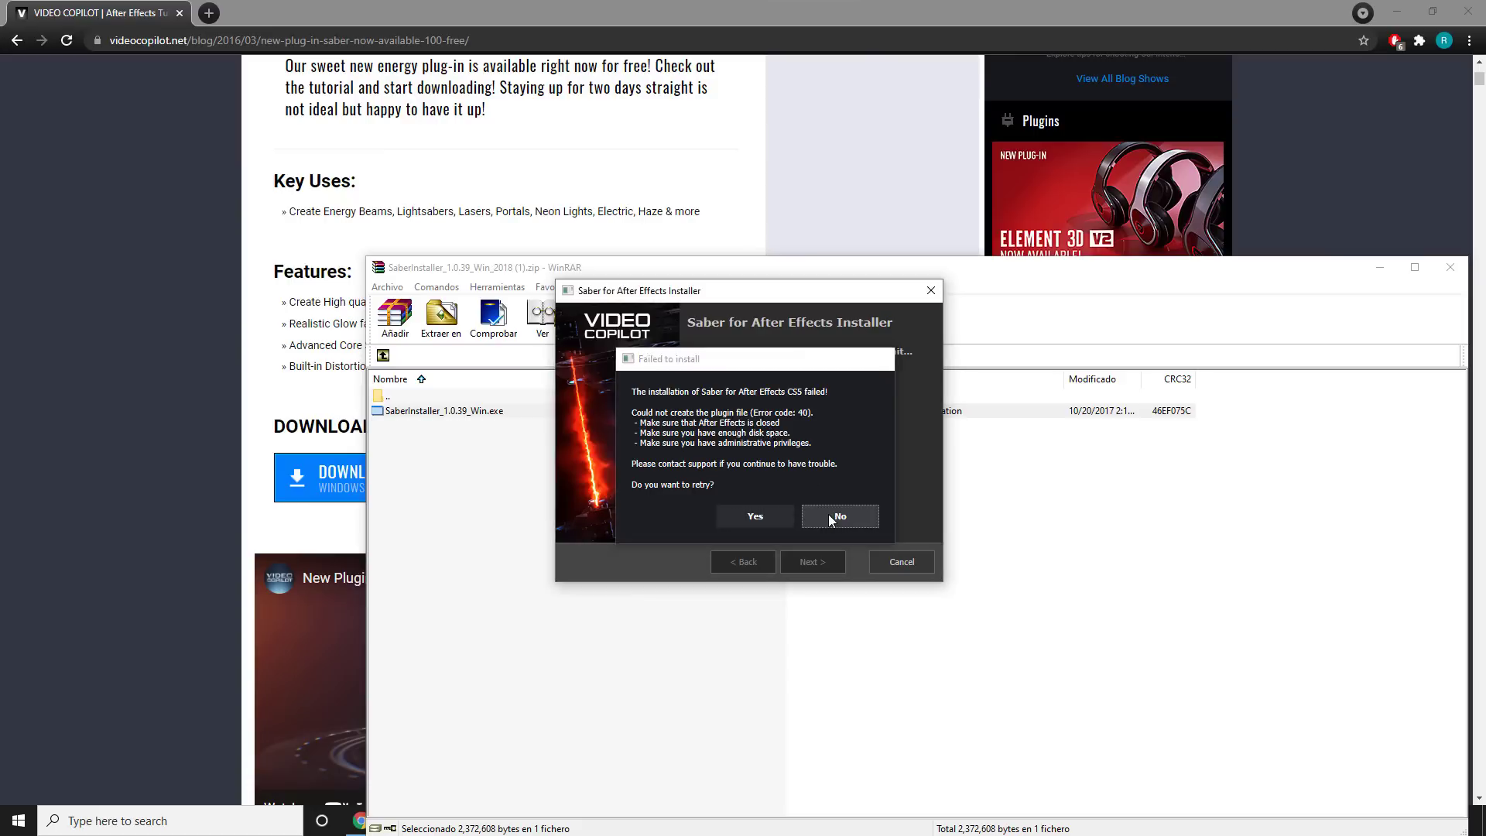
pyautogui.click(900, 562)
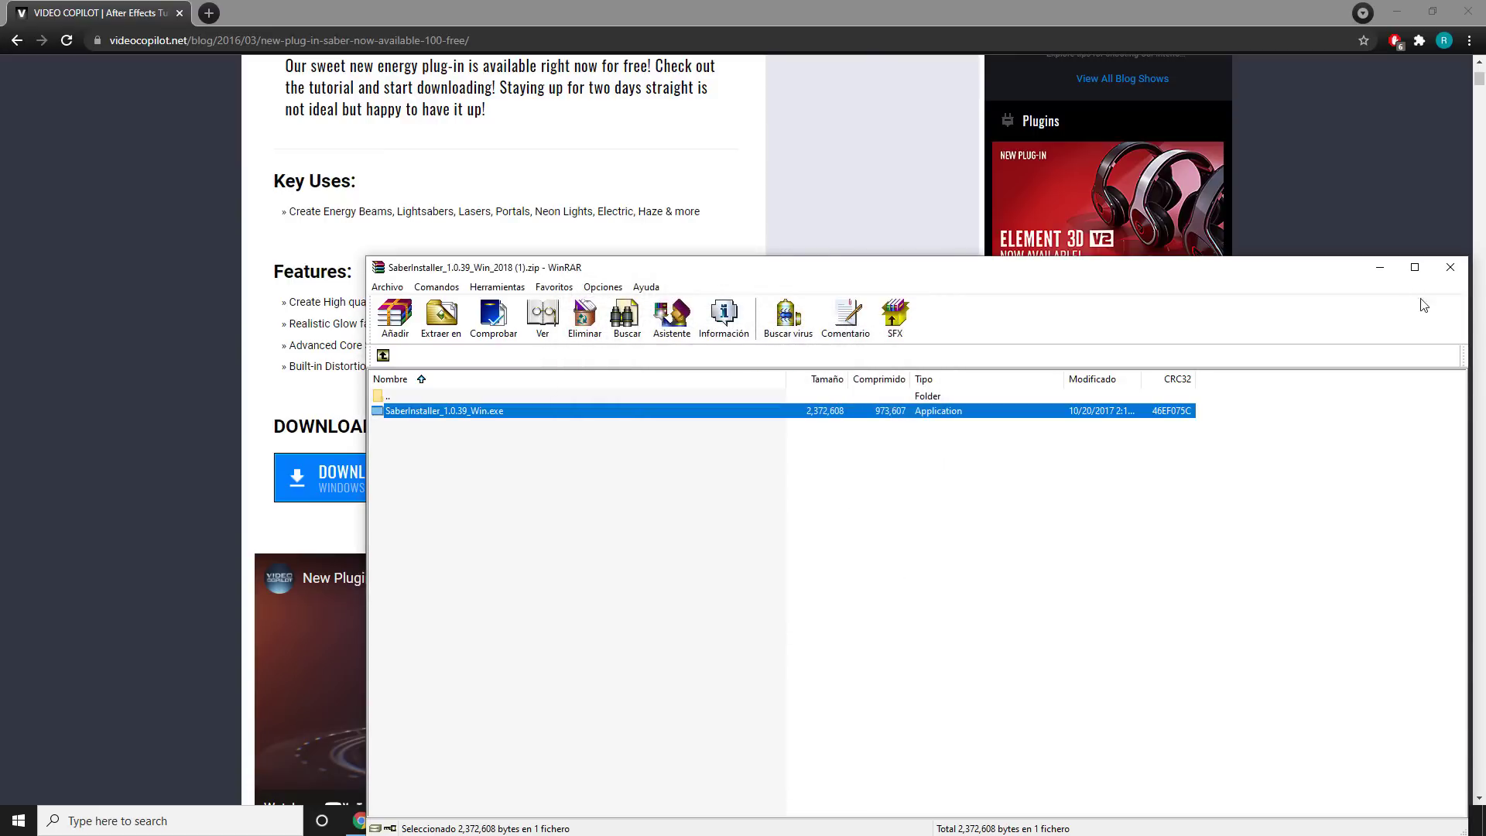
pyautogui.click(1461, 269)
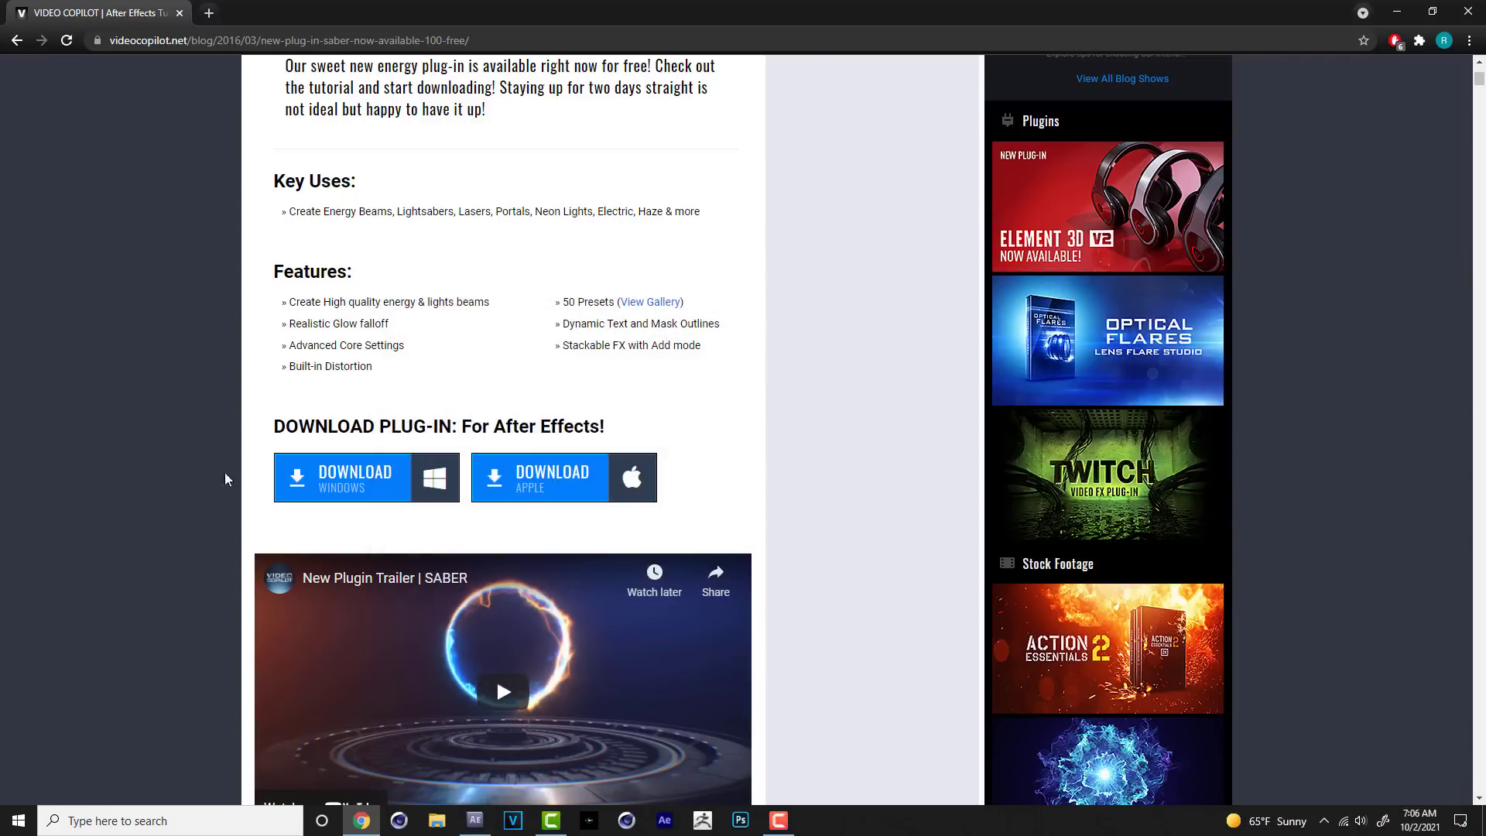
# Switch to After Effects and create a composition named "Tu logo" at 29.97 fps with an 8-second duration.
pyautogui.click(474, 820)
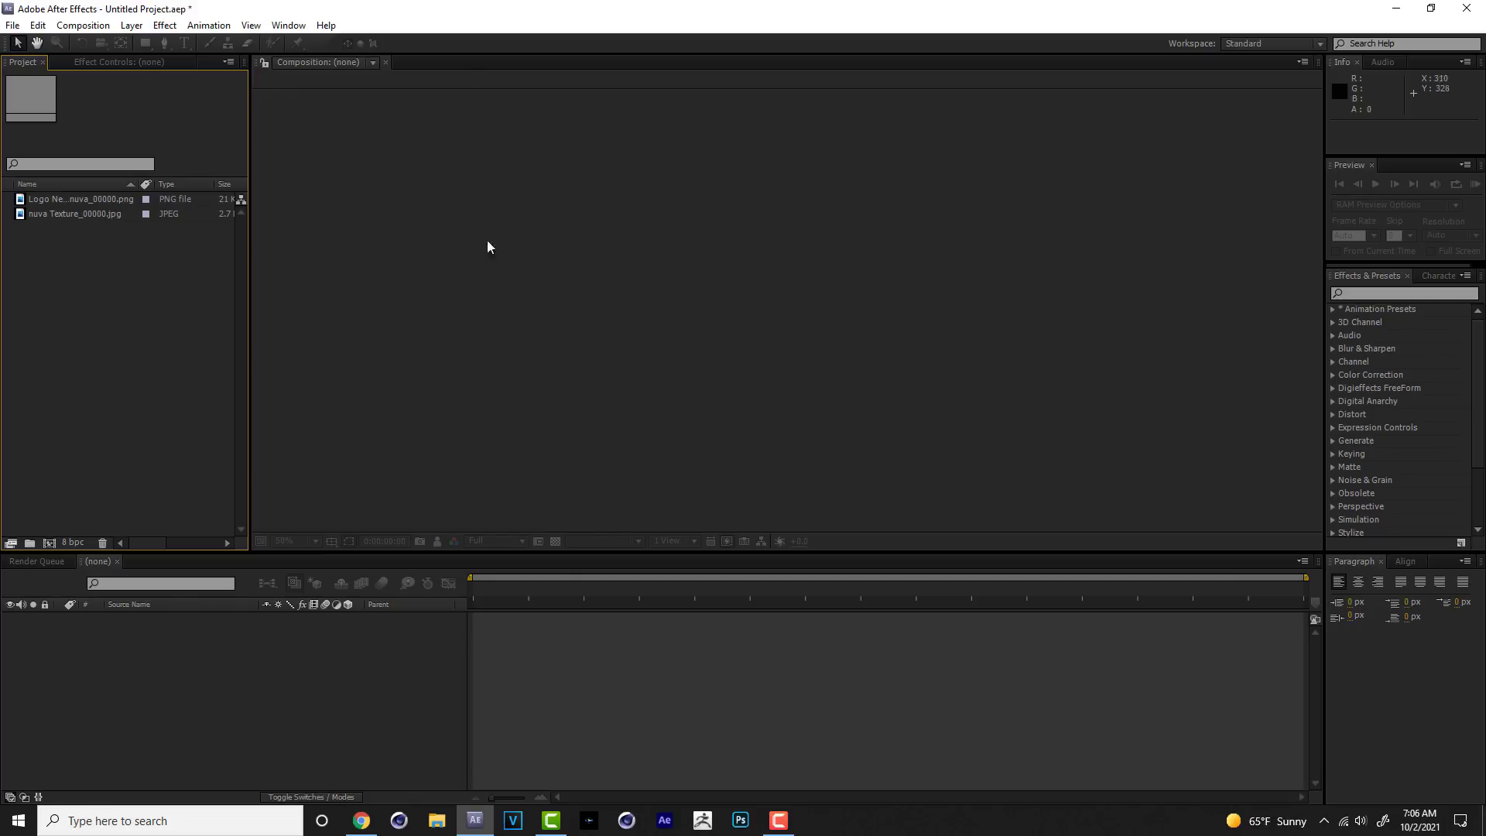
pyautogui.click(93, 25)
pyautogui.click(117, 43)
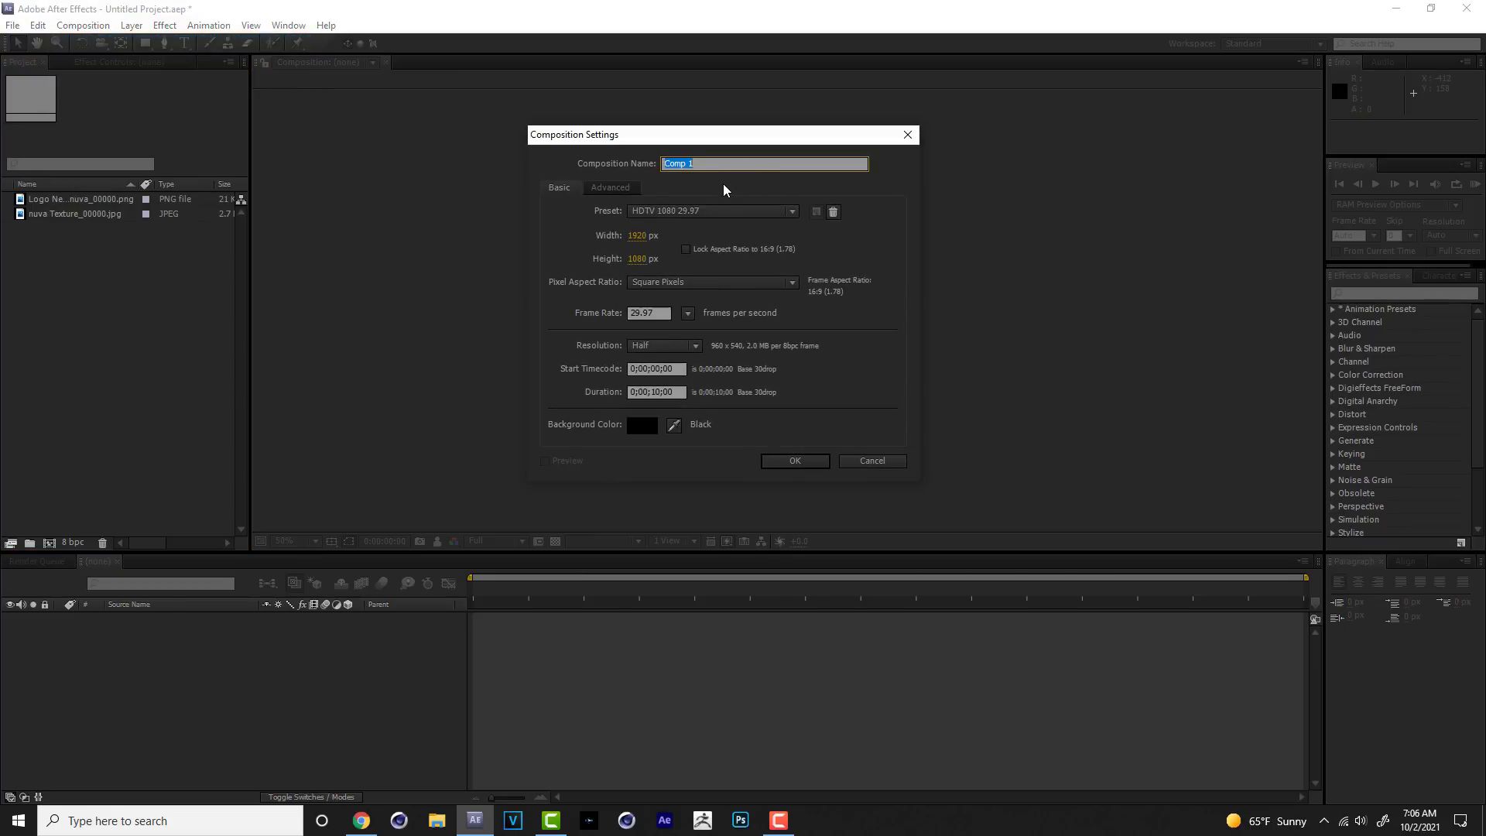
pyautogui.write('Tu logo')
pyautogui.click(660, 393)
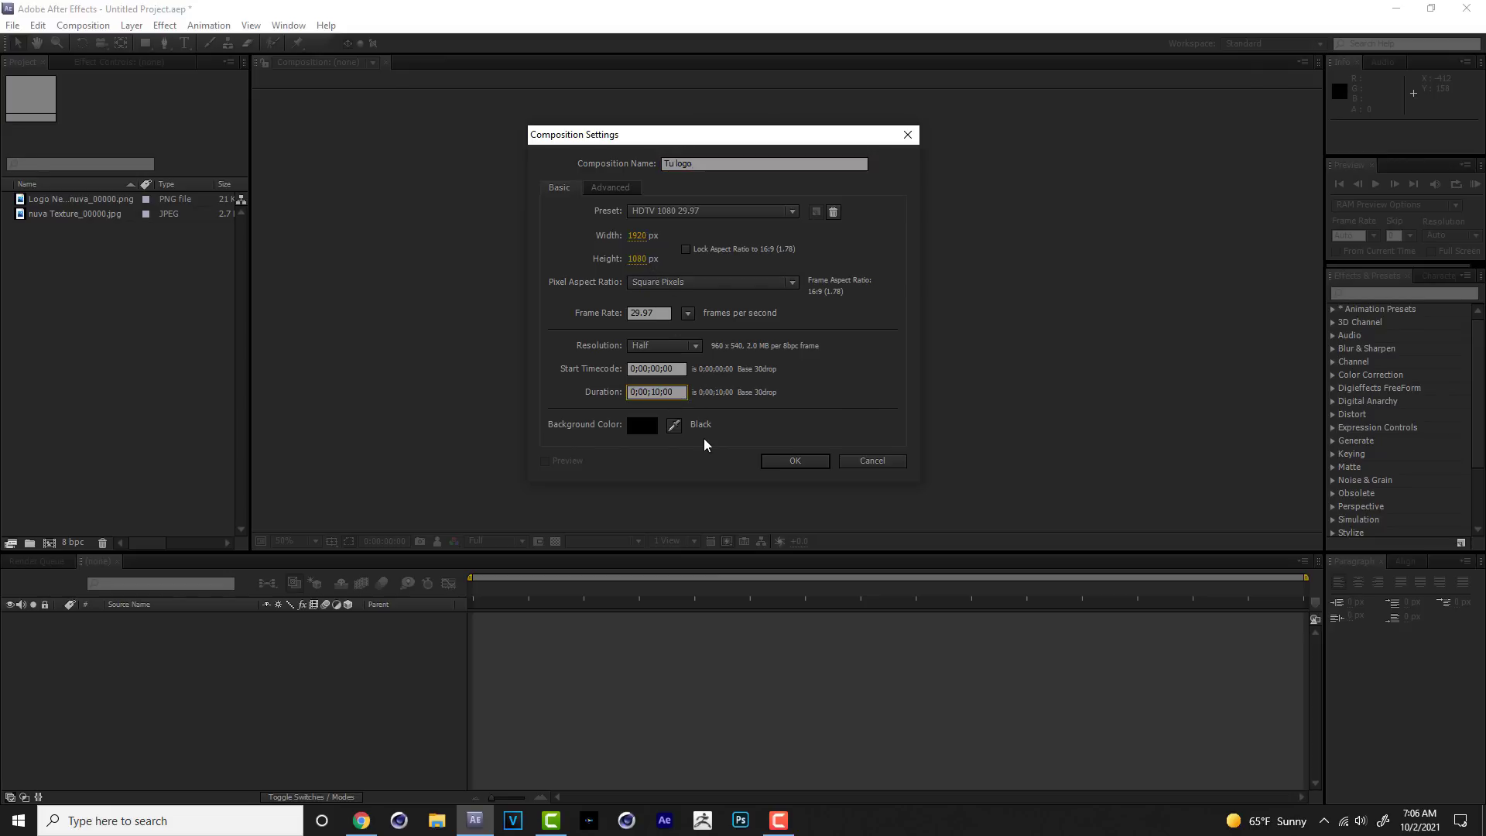
pyautogui.write('8')
pyautogui.click(687, 314)
pyautogui.click(730, 435)
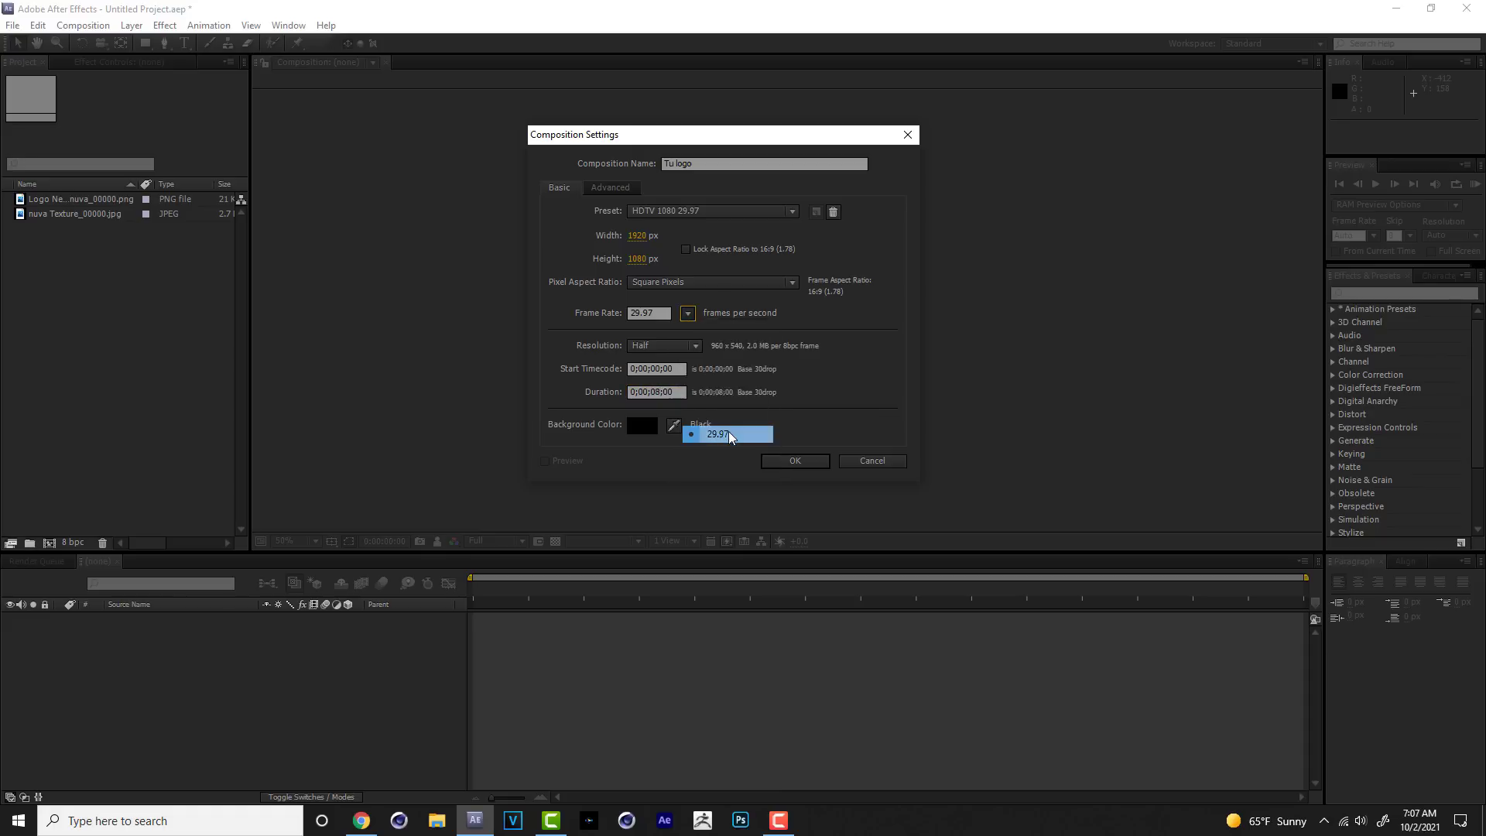
pyautogui.click(805, 461)
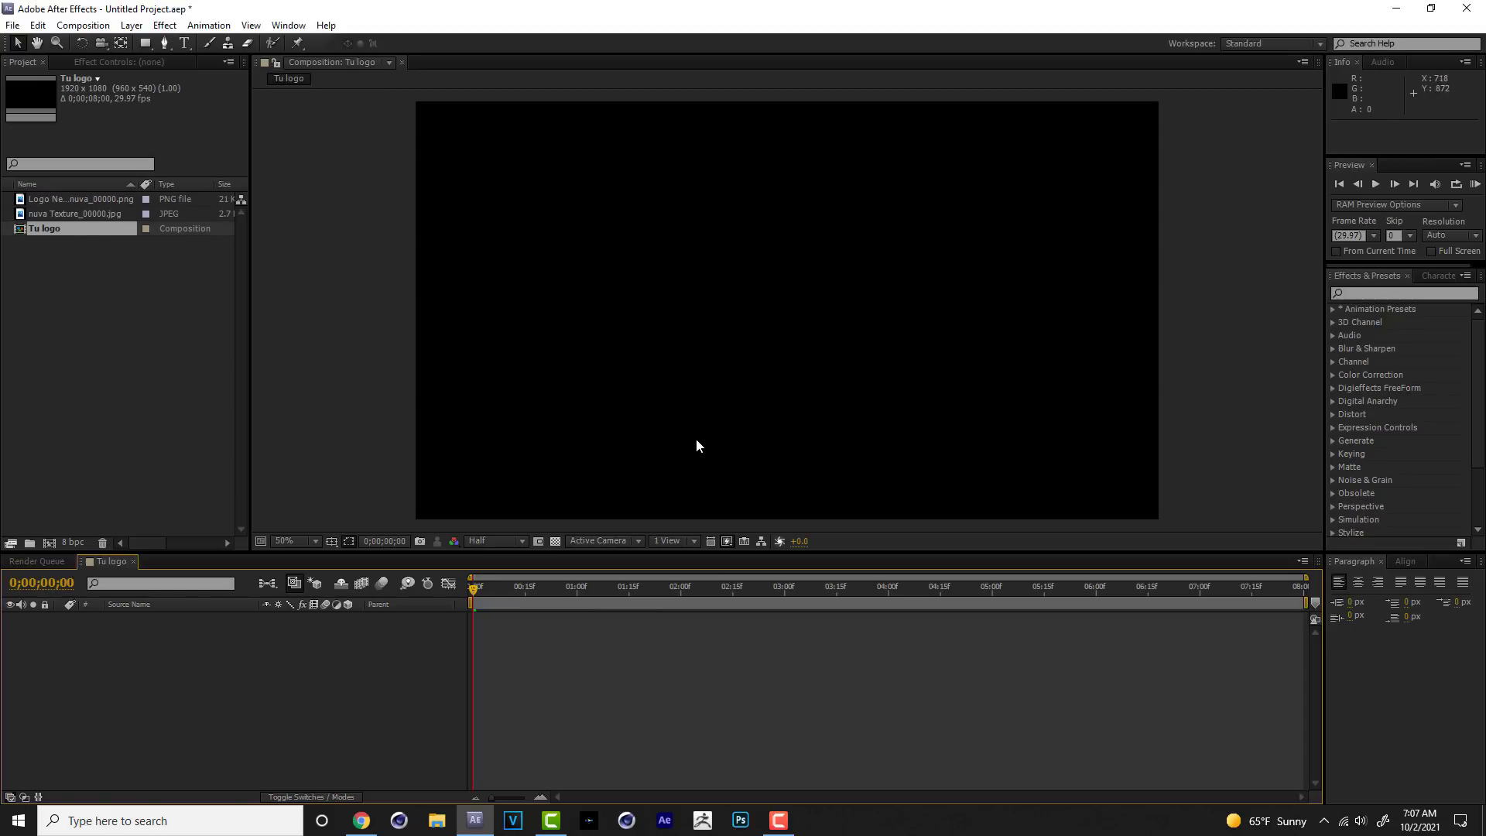
# Add the imported Netflix logo PNG to the Tu logo composition, centred in the frame.
pyautogui.click(61, 202)
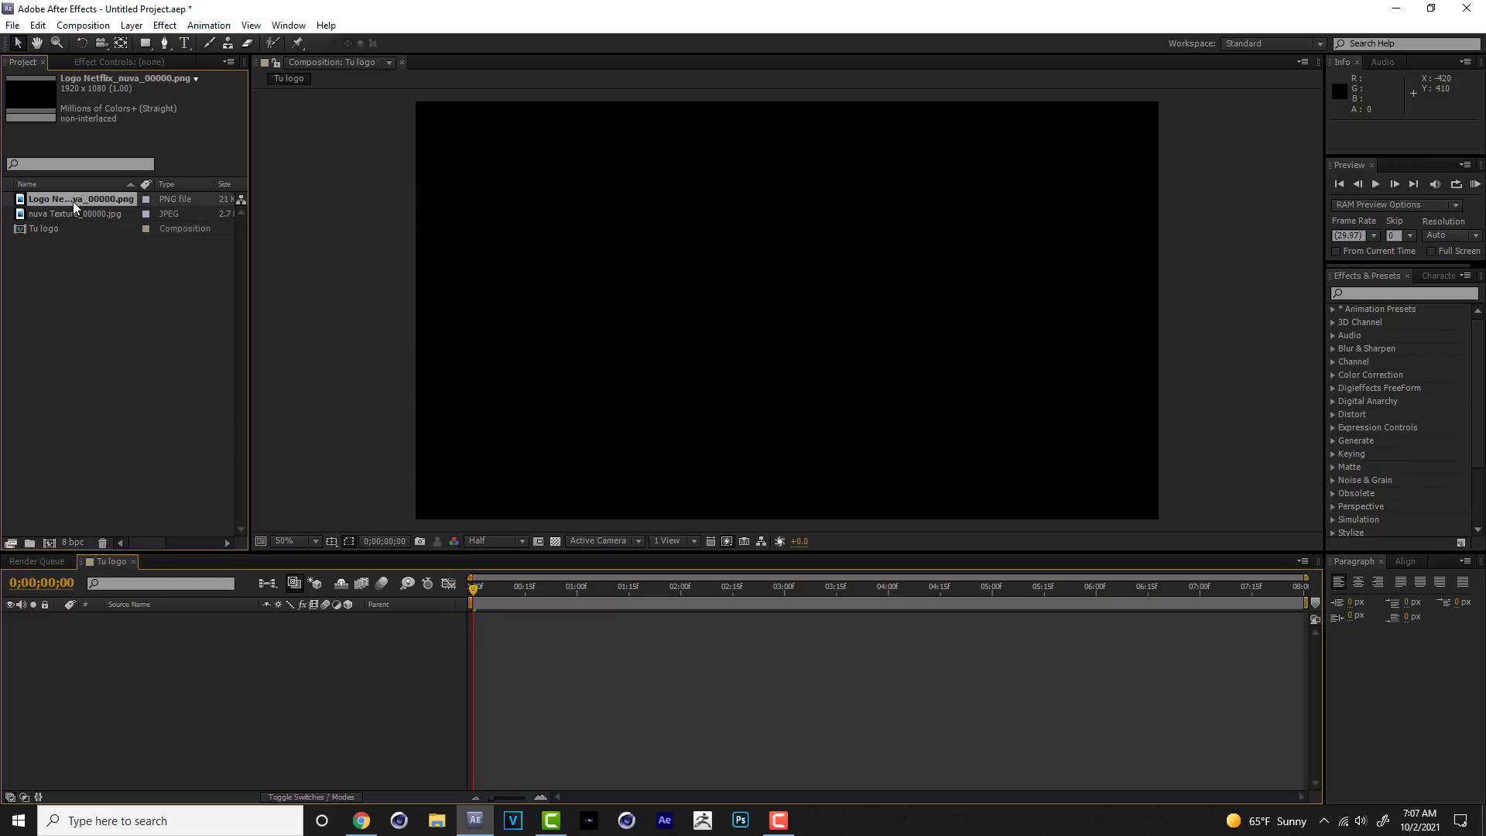
pyautogui.moveTo(61, 202); pyautogui.dragTo(783, 312)
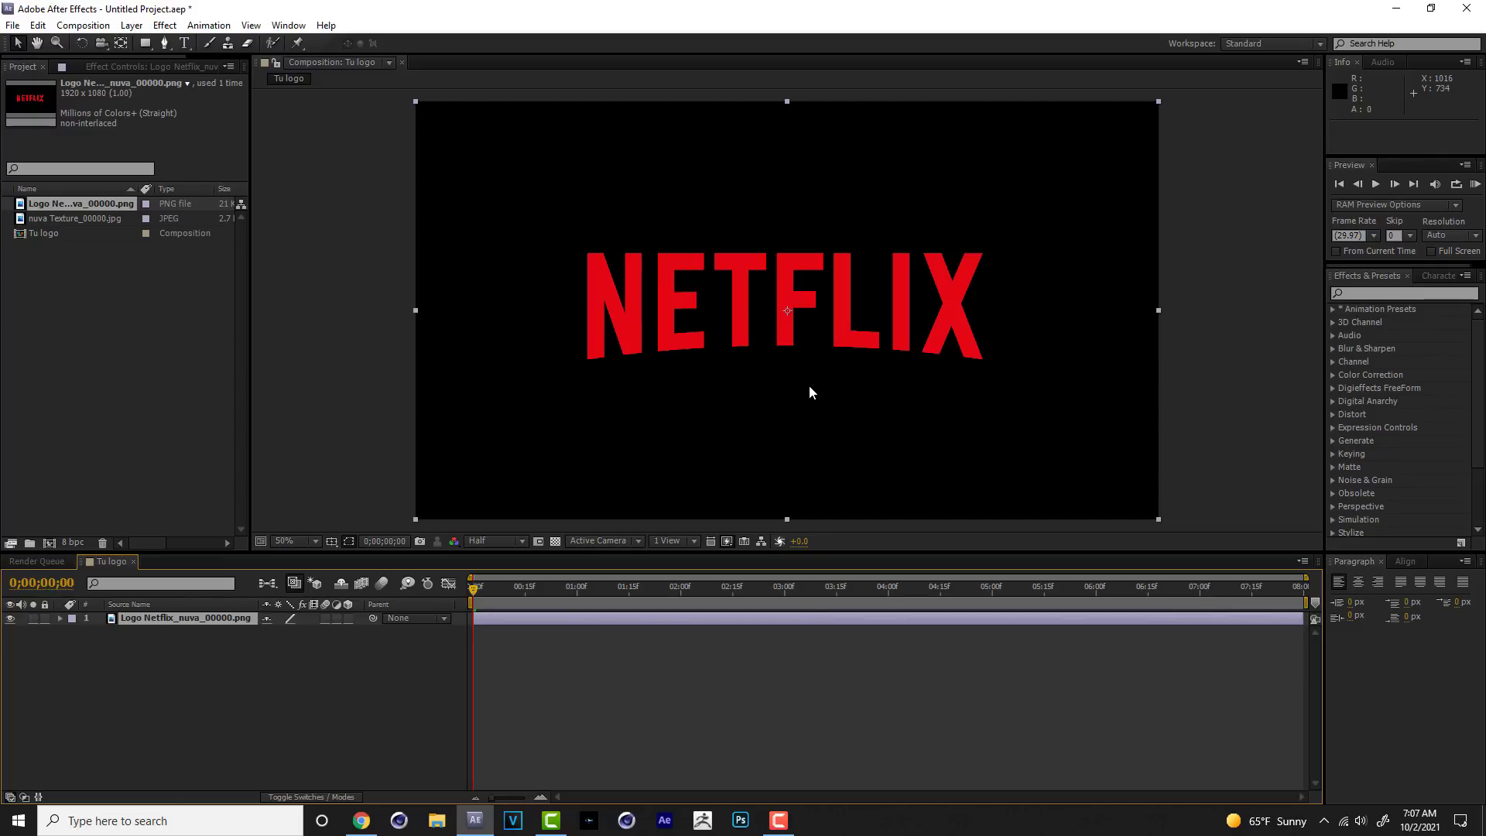
# Create a second composition named "Logo comp" and nest the Tu logo composition in it as a layer.
pyautogui.click(82, 25)
pyautogui.click(106, 44)
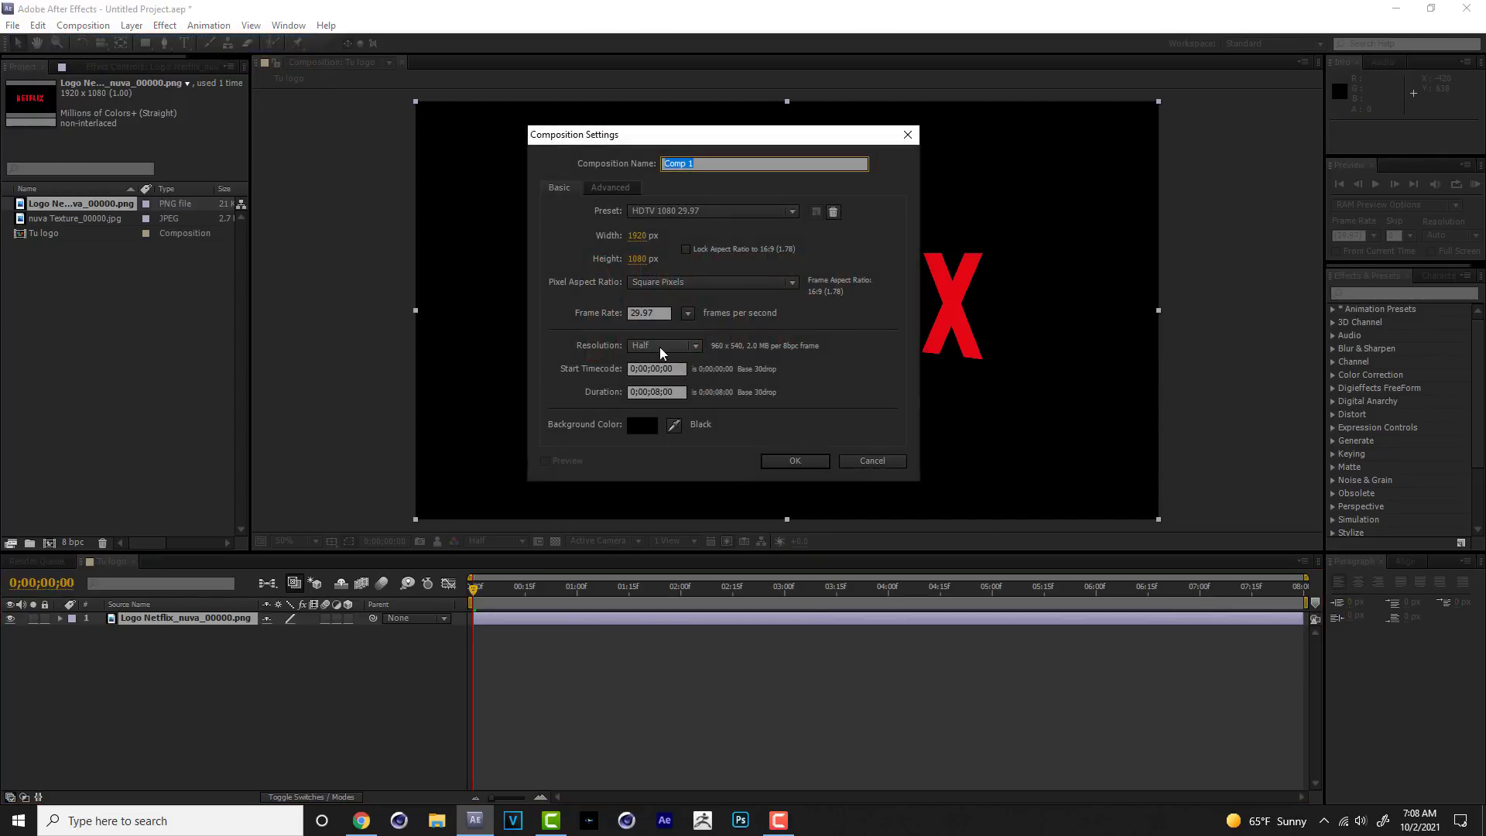
pyautogui.write('Logo comp')
pyautogui.click(805, 461)
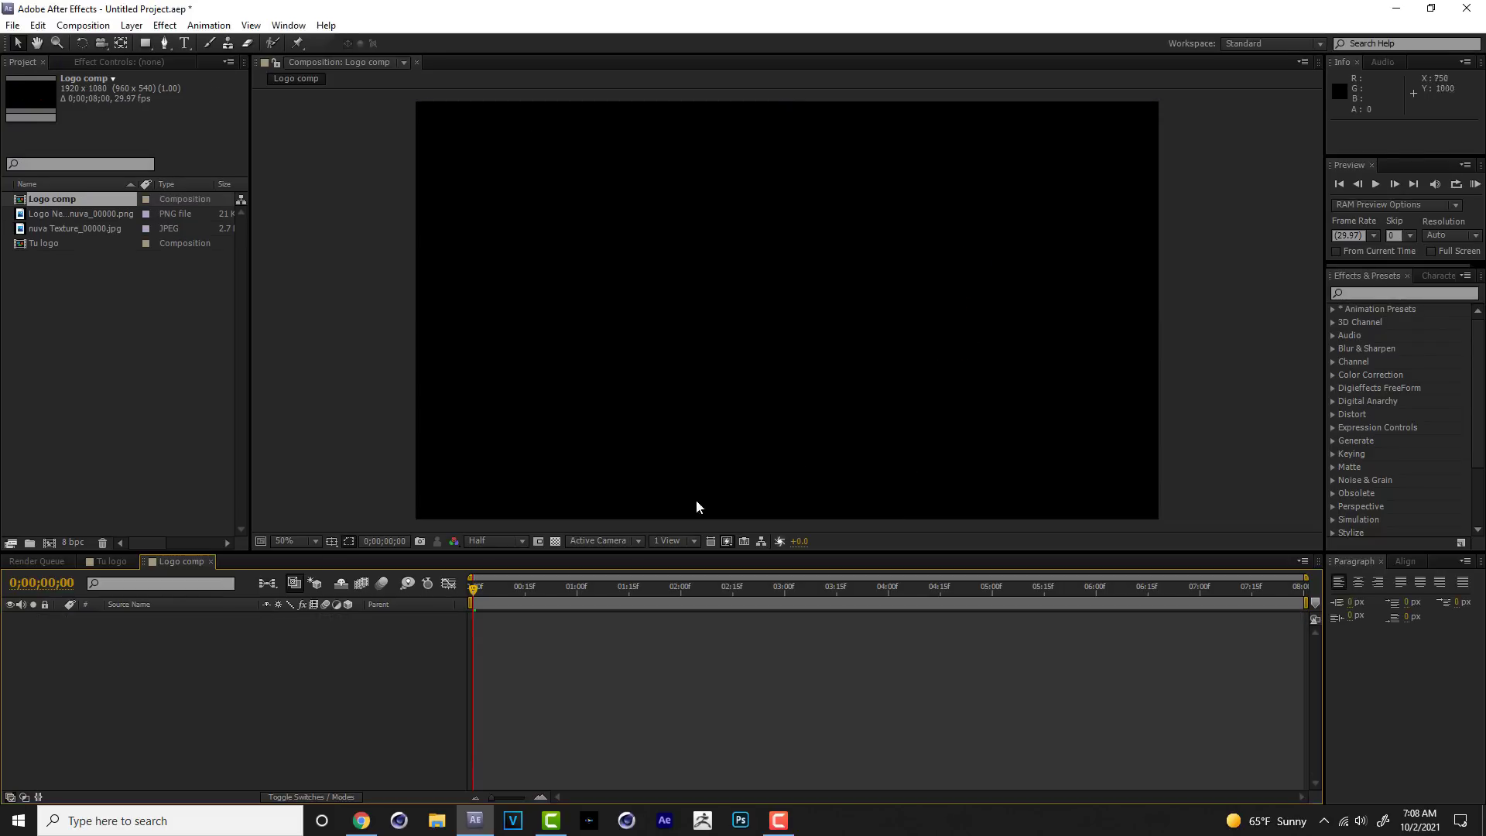
pyautogui.click(52, 244)
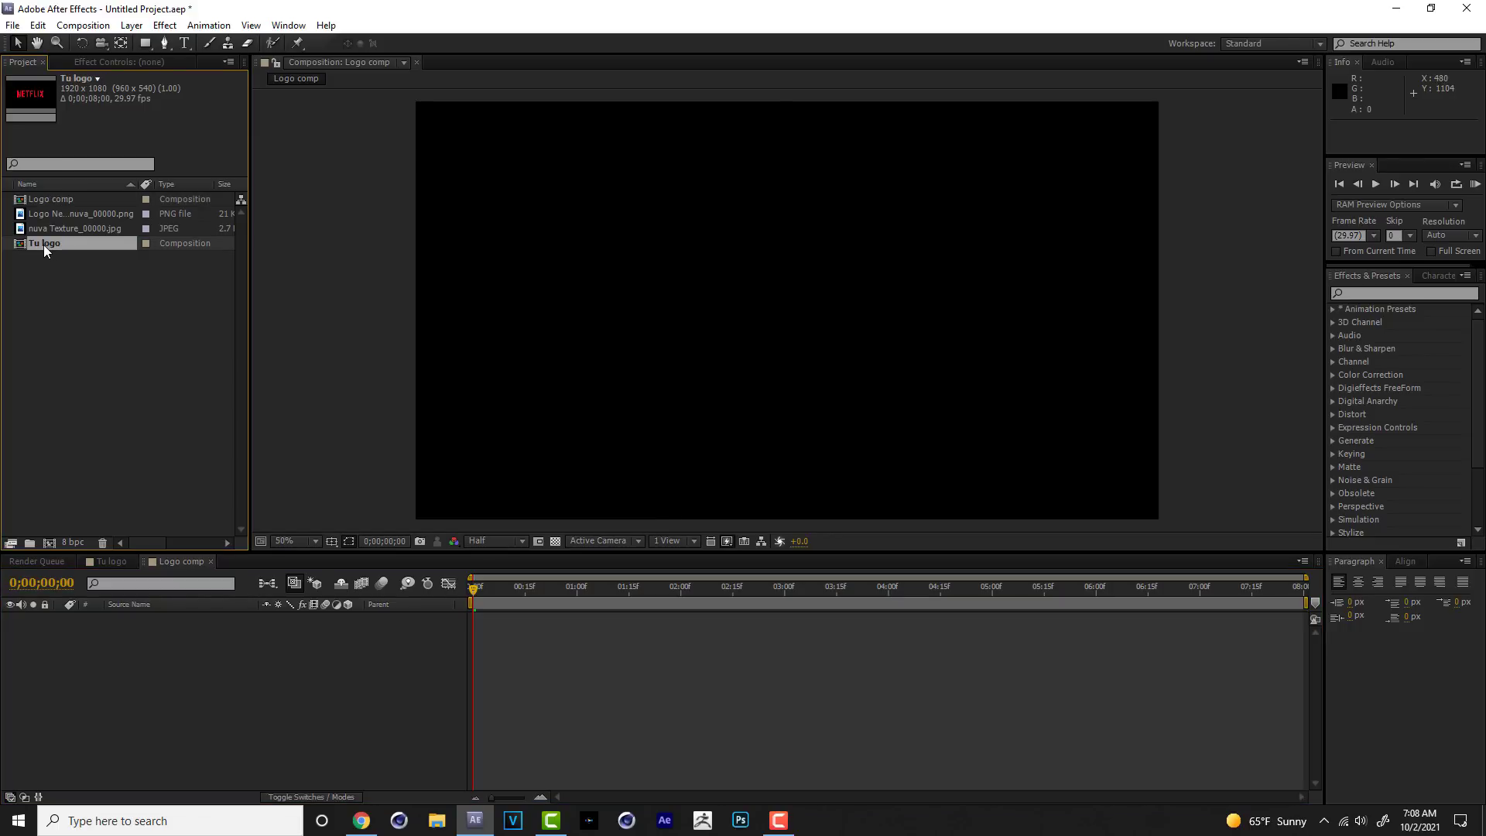
pyautogui.moveTo(44, 246); pyautogui.dragTo(160, 635)
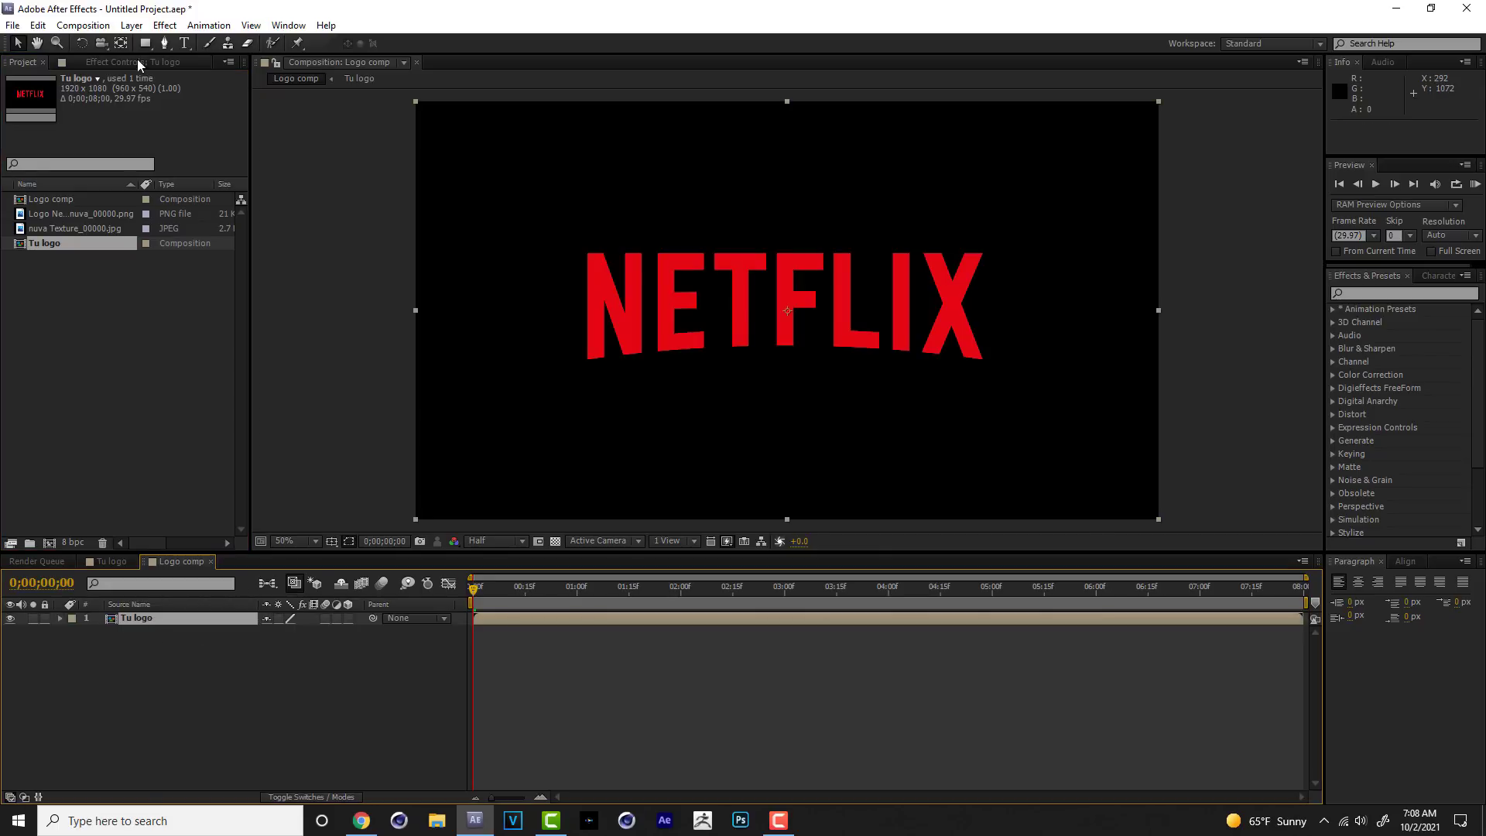
# Auto-trace the Tu logo layer on the current frame using the Alpha channel to generate masks around the letters.
pyautogui.click(131, 25)
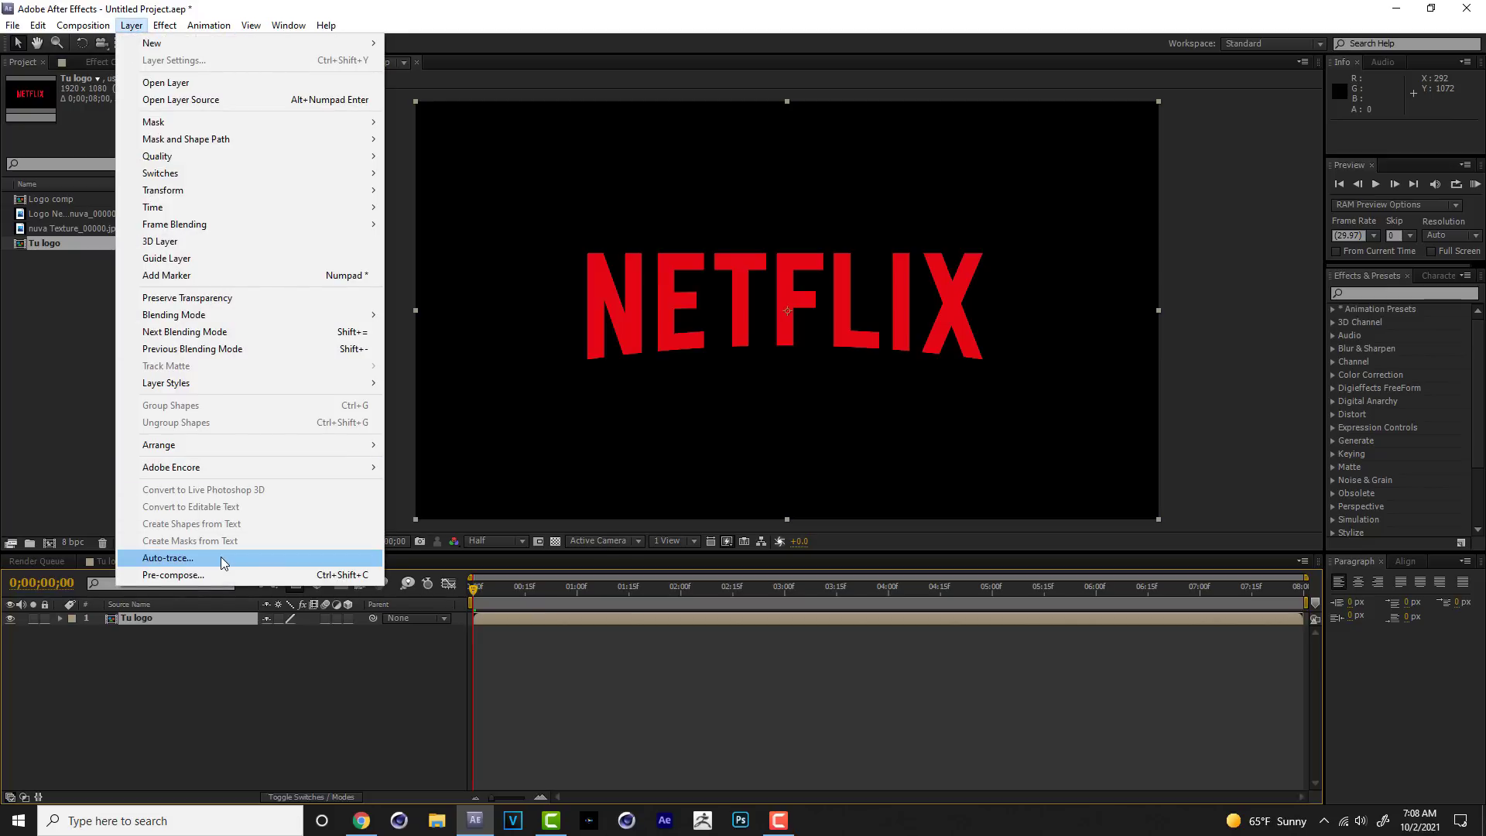
pyautogui.click(222, 559)
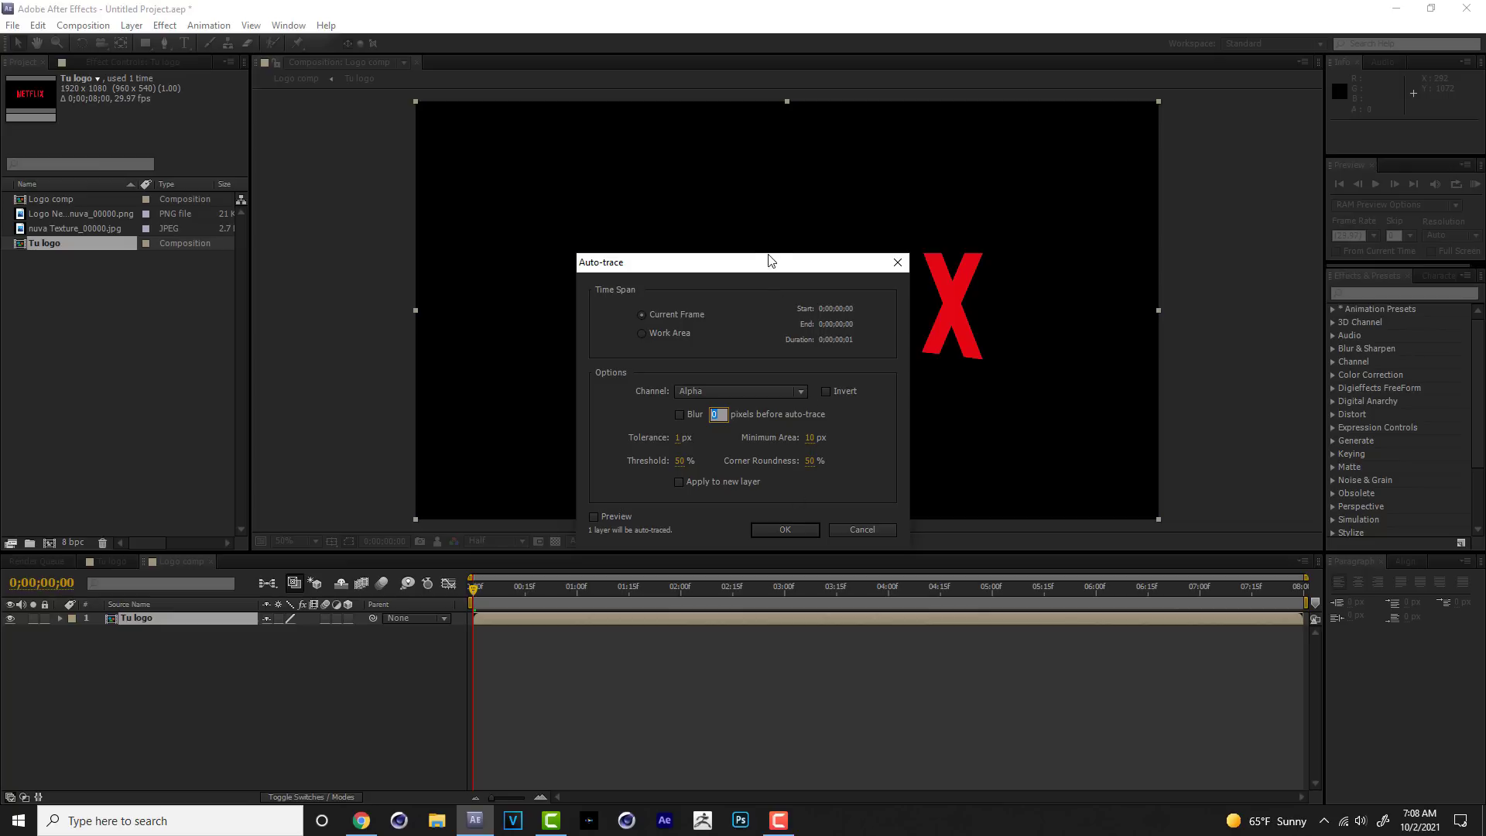
pyautogui.moveTo(772, 262); pyautogui.dragTo(771, 181)
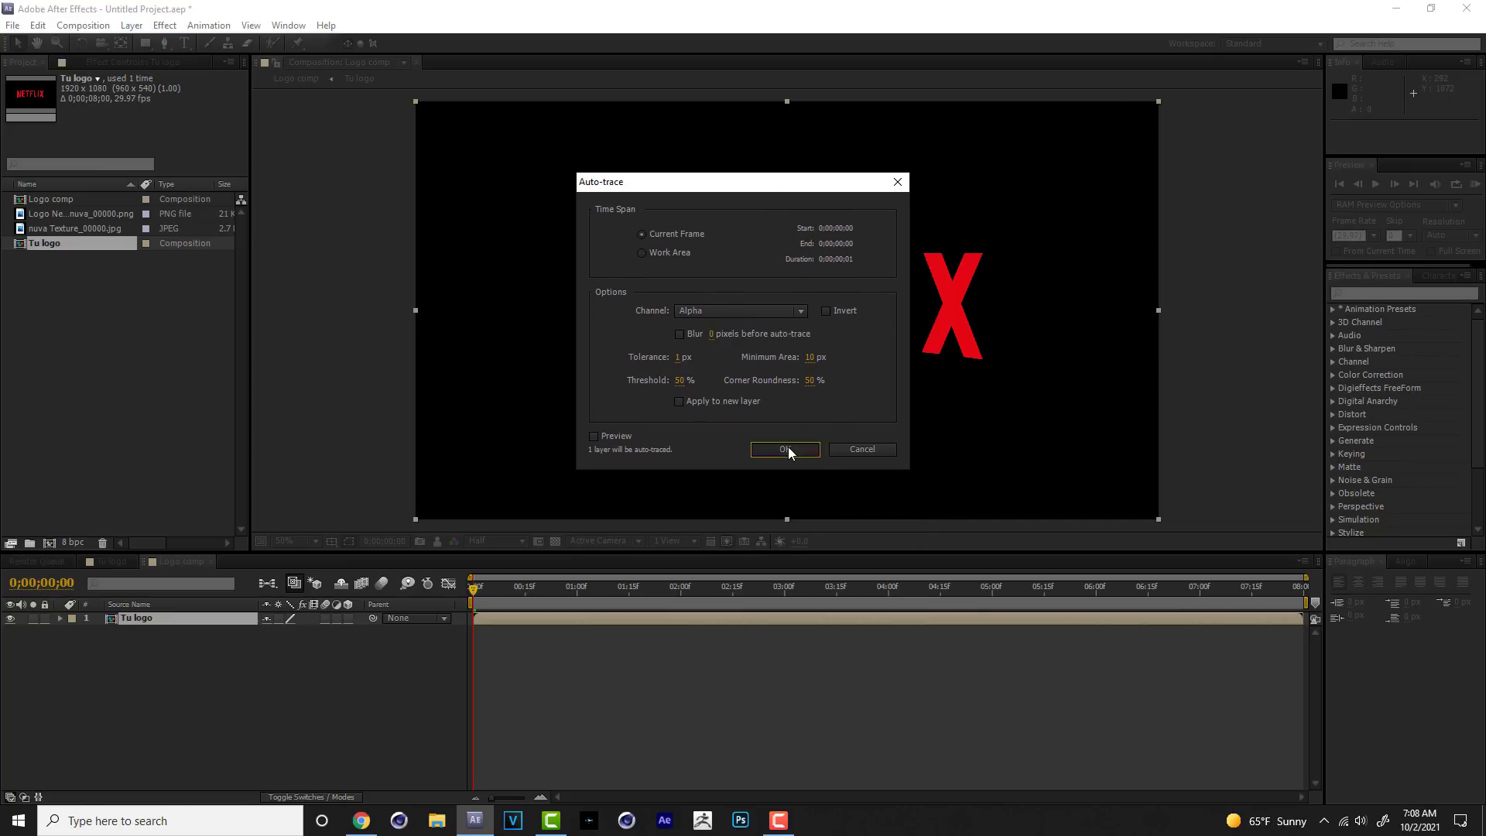
pyautogui.click(786, 450)
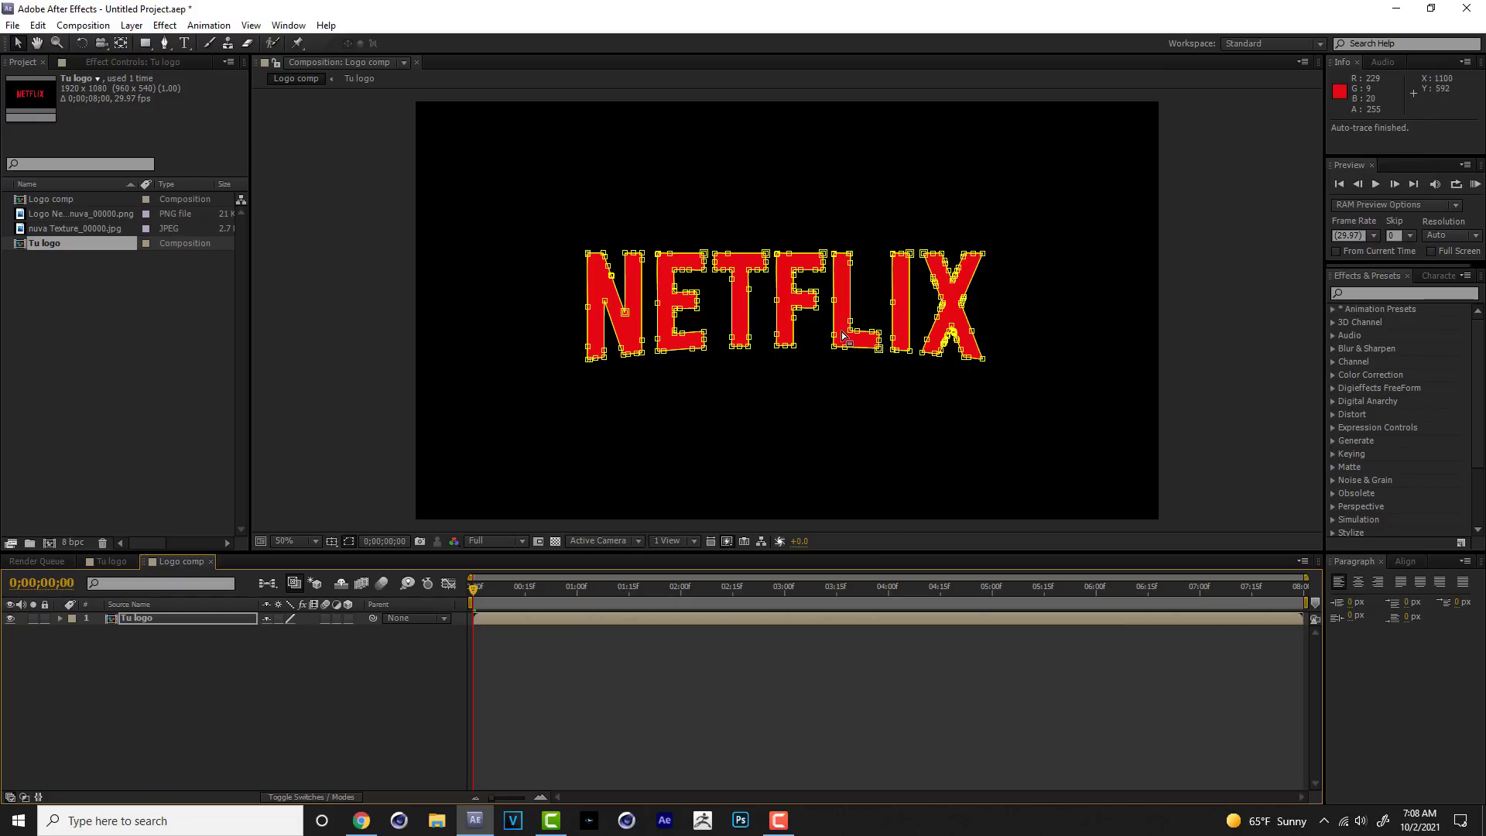
pyautogui.press('.')
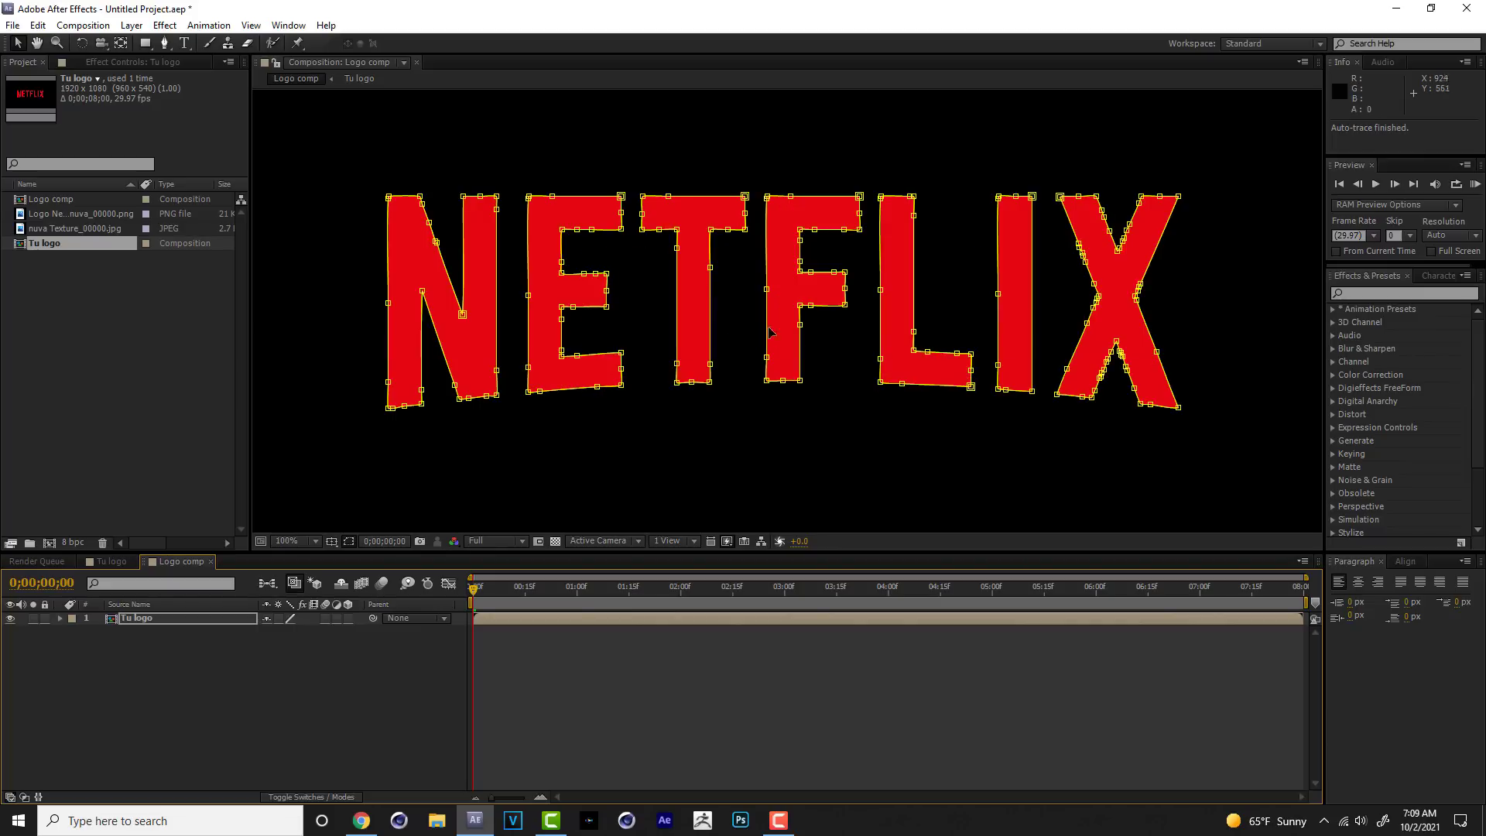
pyautogui.press(',')
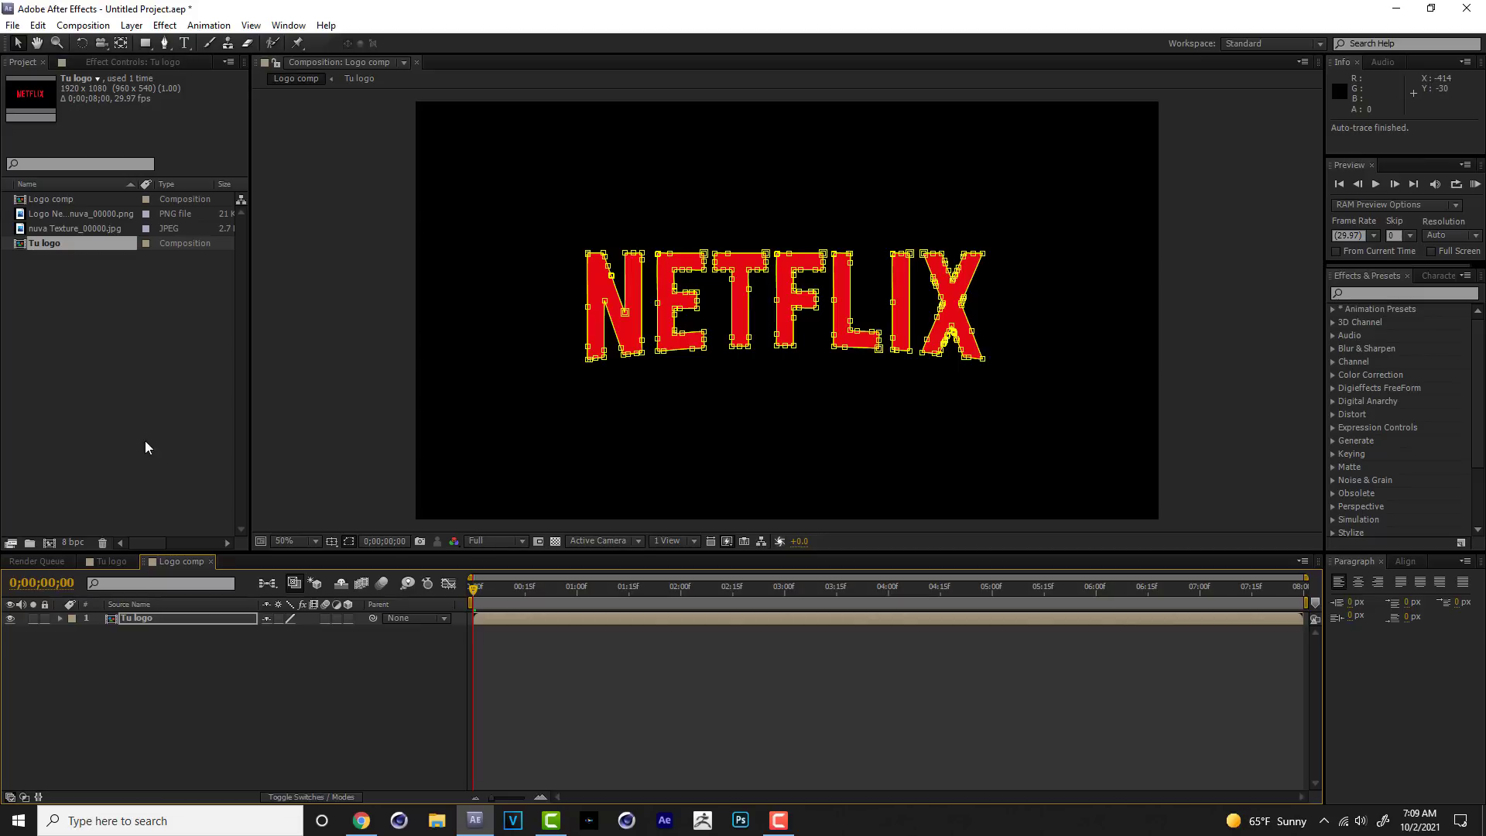
# Apply the Video Copilot Saber effect to the Tu logo layer with the Patronus preset.
pyautogui.click(165, 25)
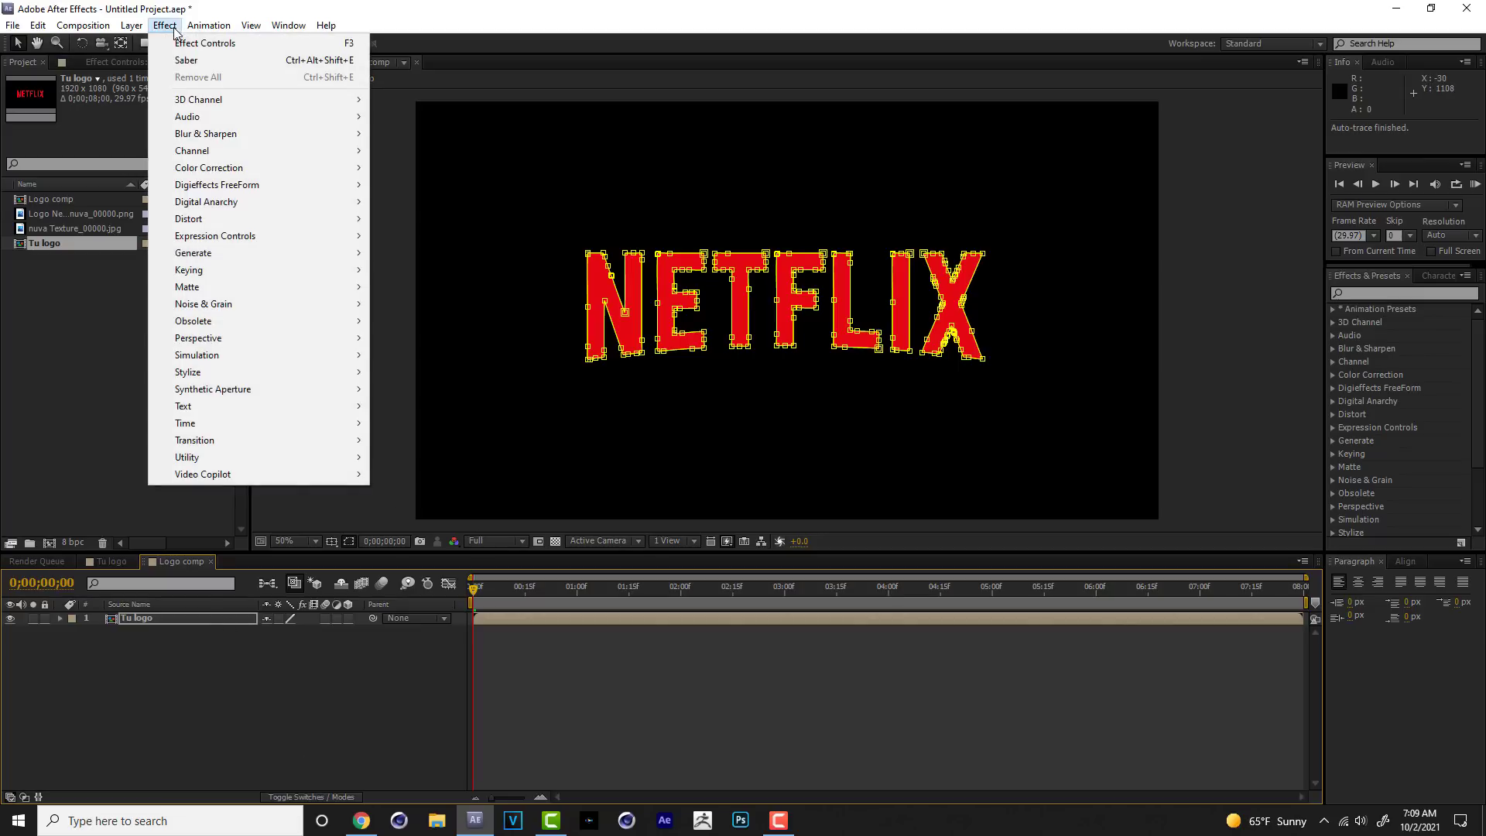
pyautogui.moveTo(323, 460)
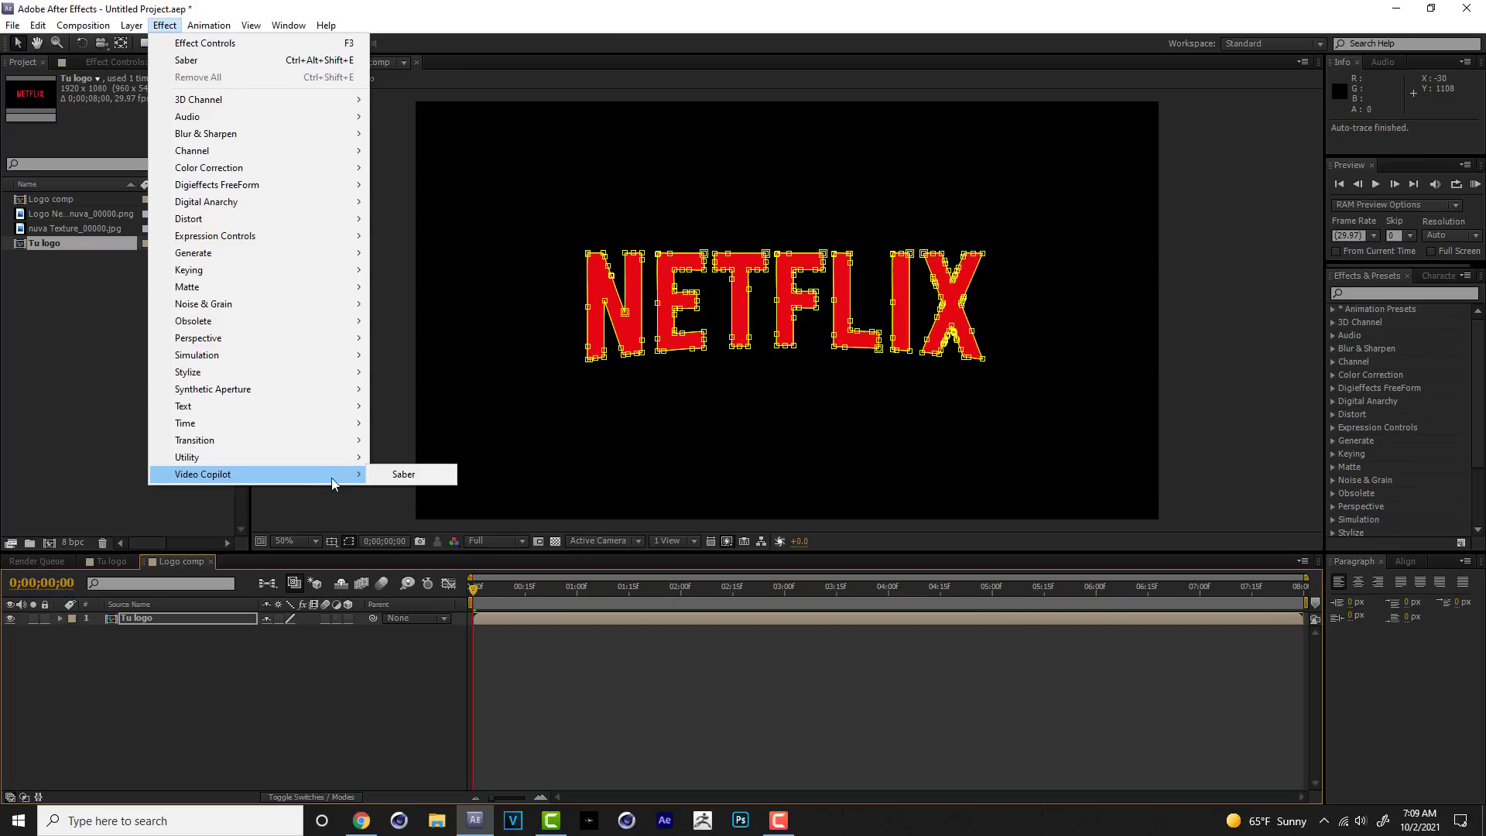
pyautogui.click(403, 476)
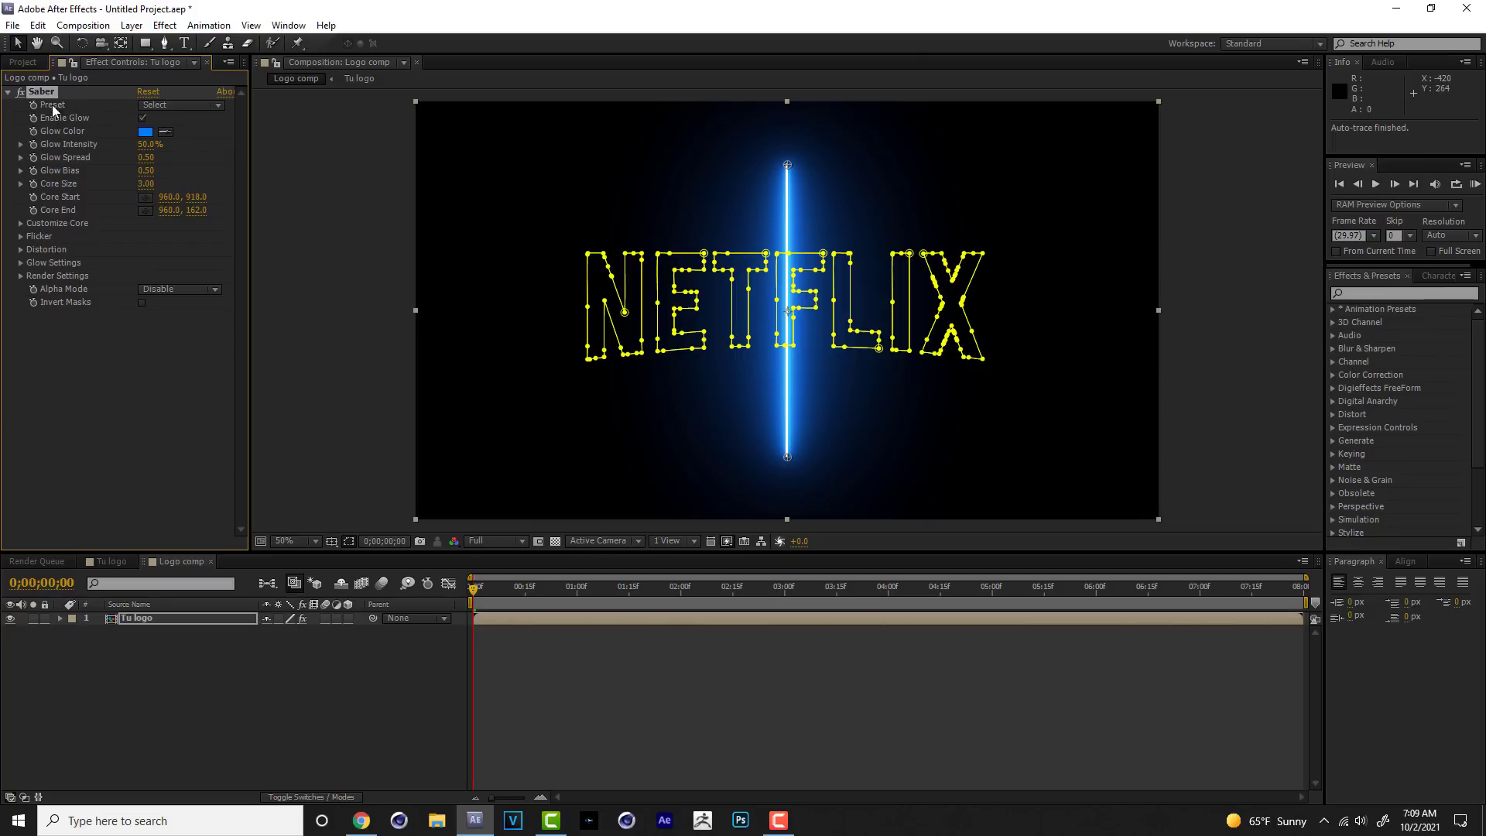
pyautogui.click(217, 108)
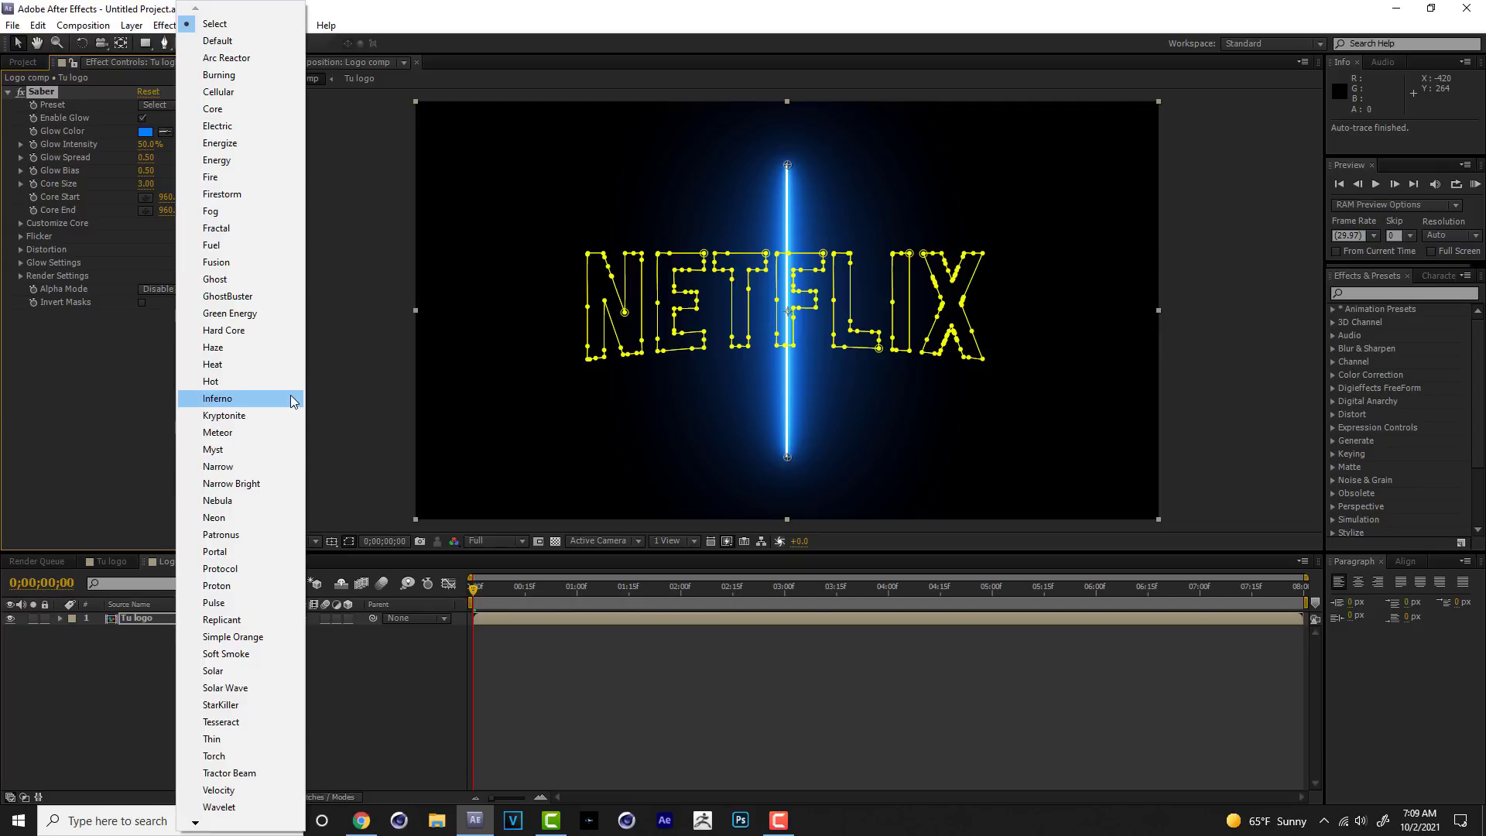
pyautogui.click(250, 533)
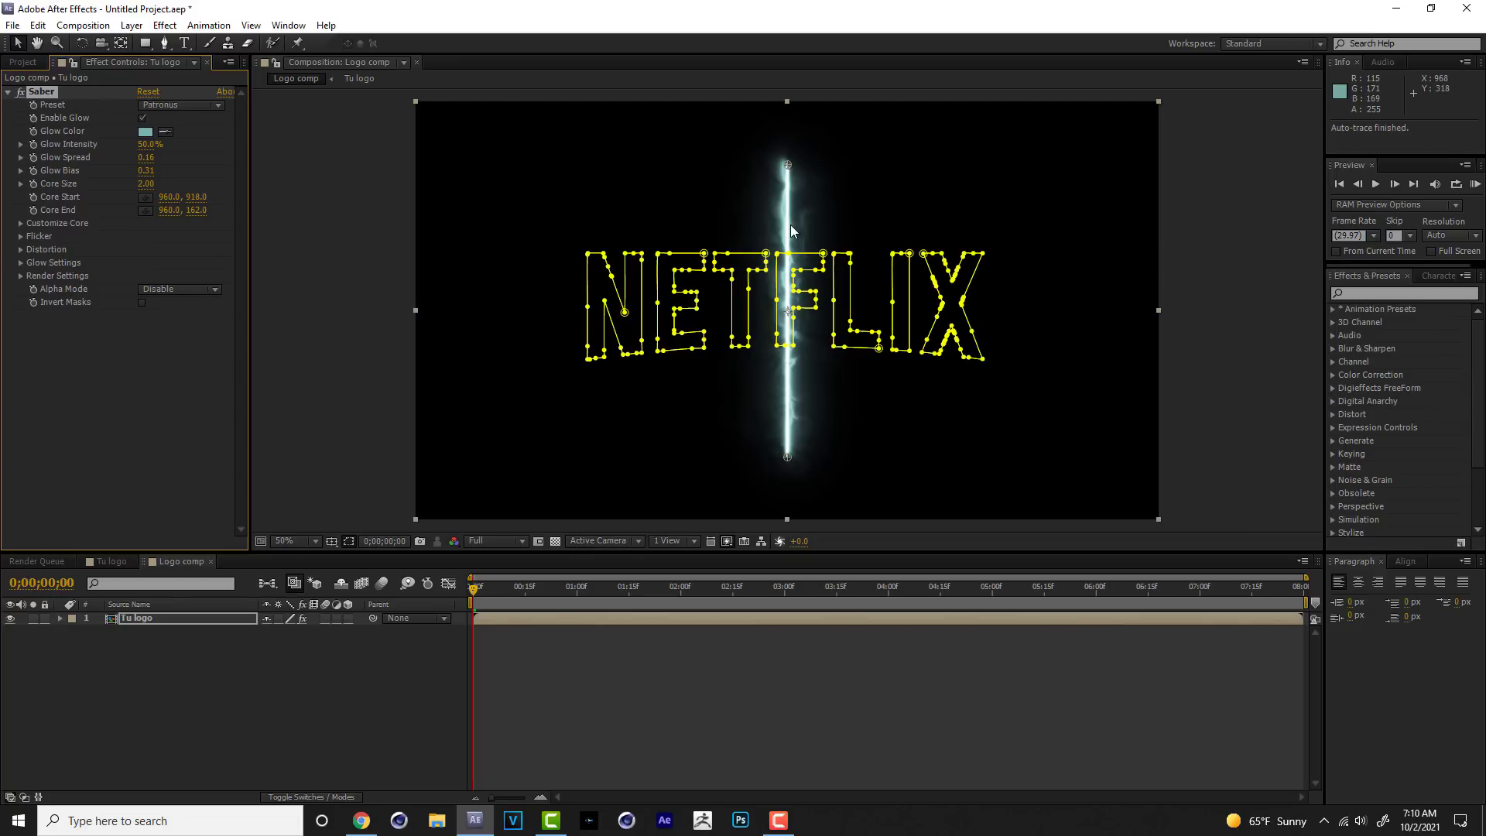
# Set the Saber glow colour to bright red (FA0F0F) and the core size to 1.5.
pyautogui.click(147, 132)
pyautogui.click(403, 137)
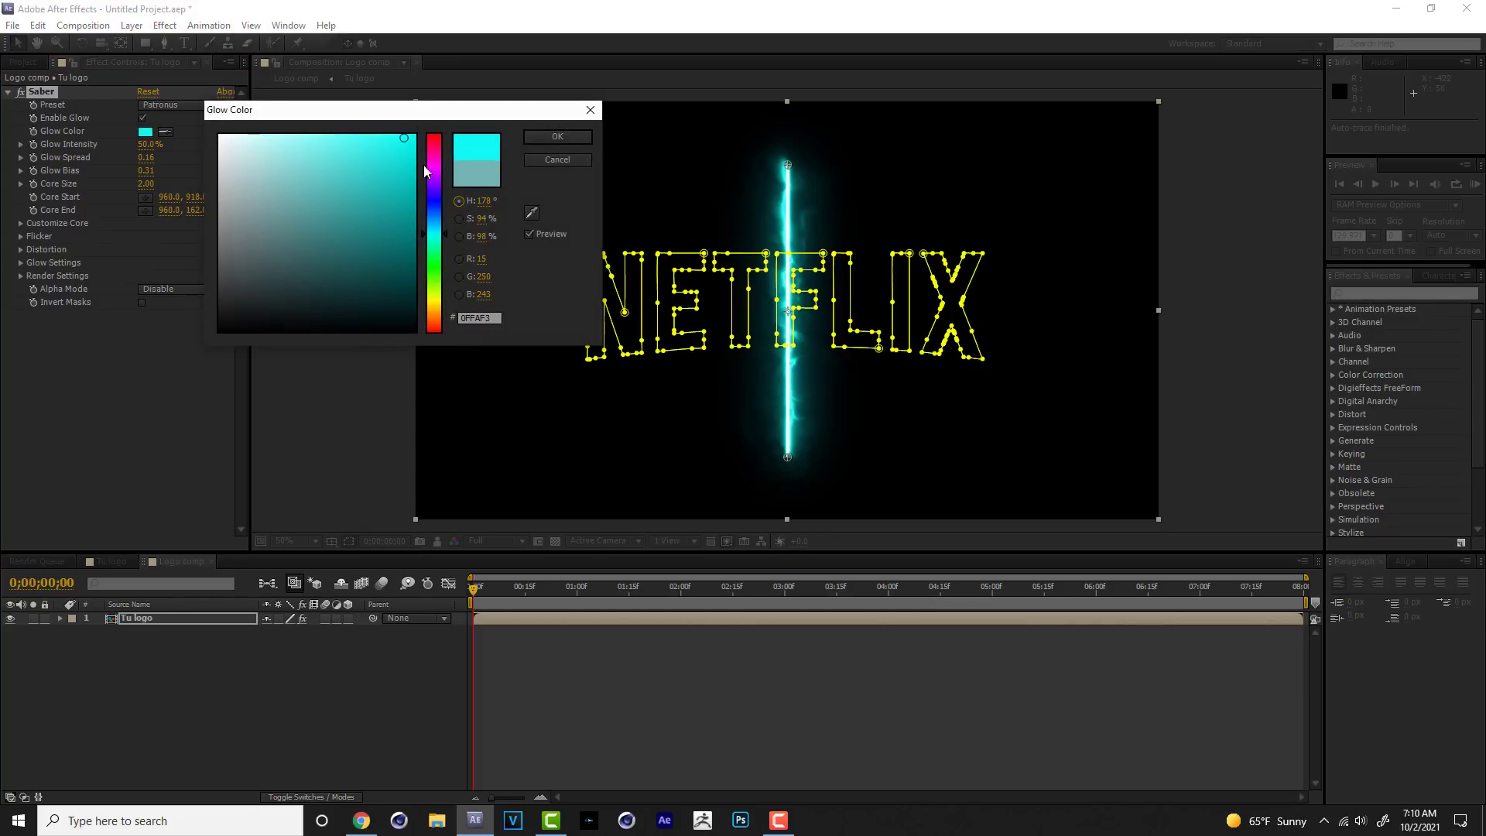
pyautogui.moveTo(430, 165); pyautogui.dragTo(438, 140)
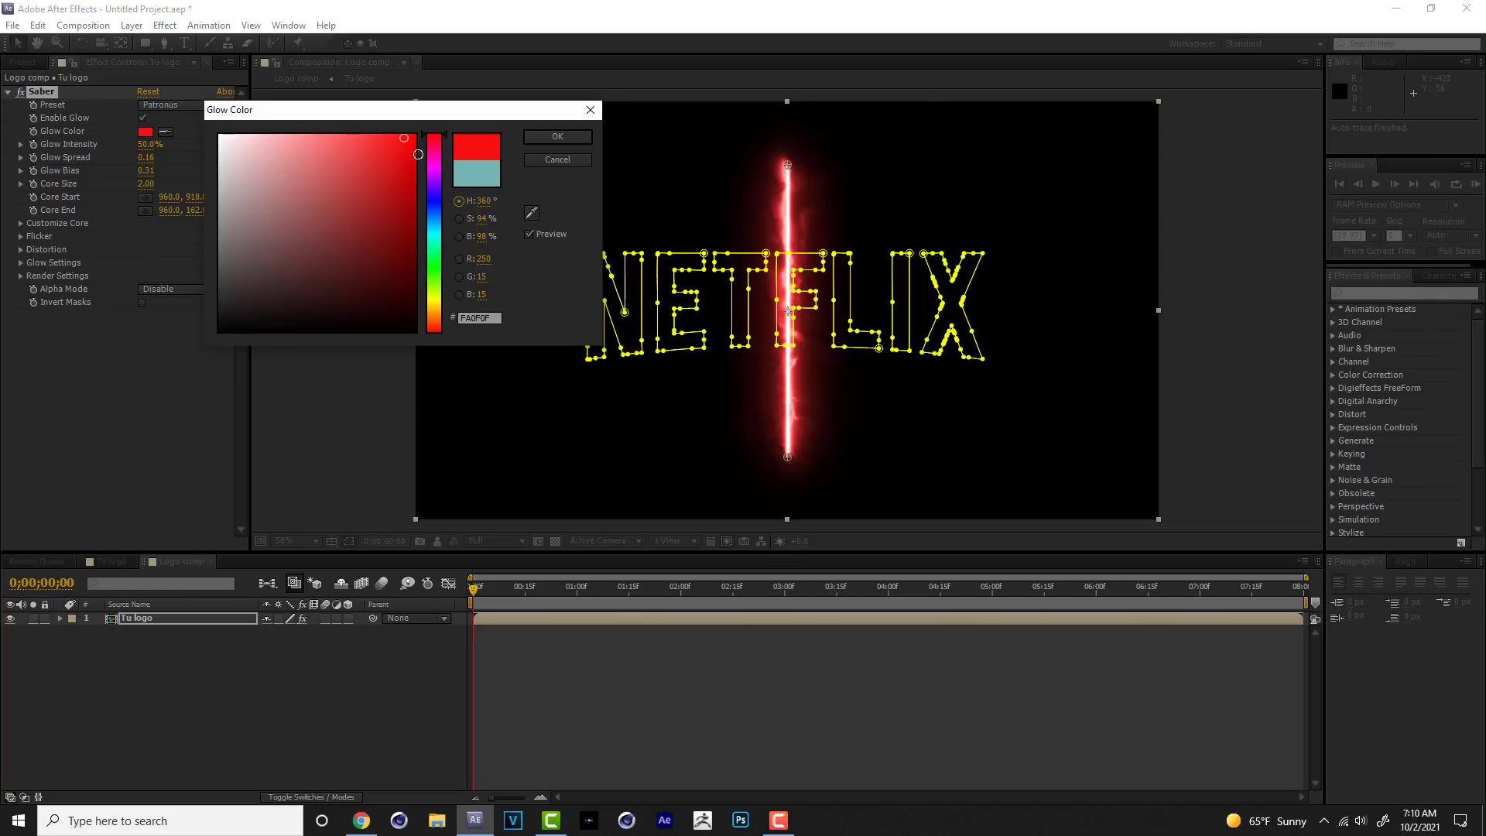
pyautogui.click(551, 137)
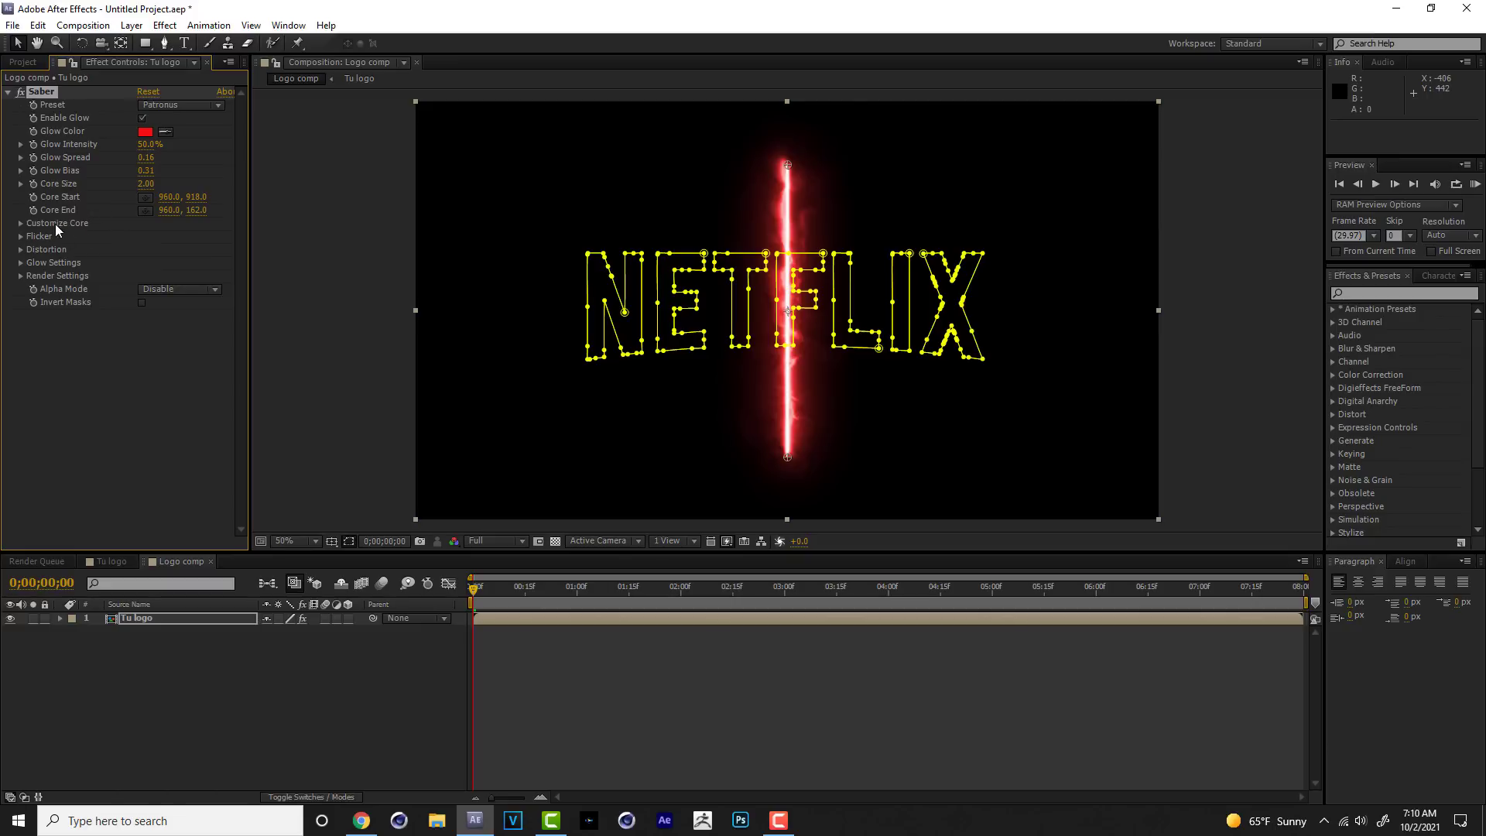
pyautogui.click(146, 184)
pyautogui.write('1.5')
pyautogui.press('Return')
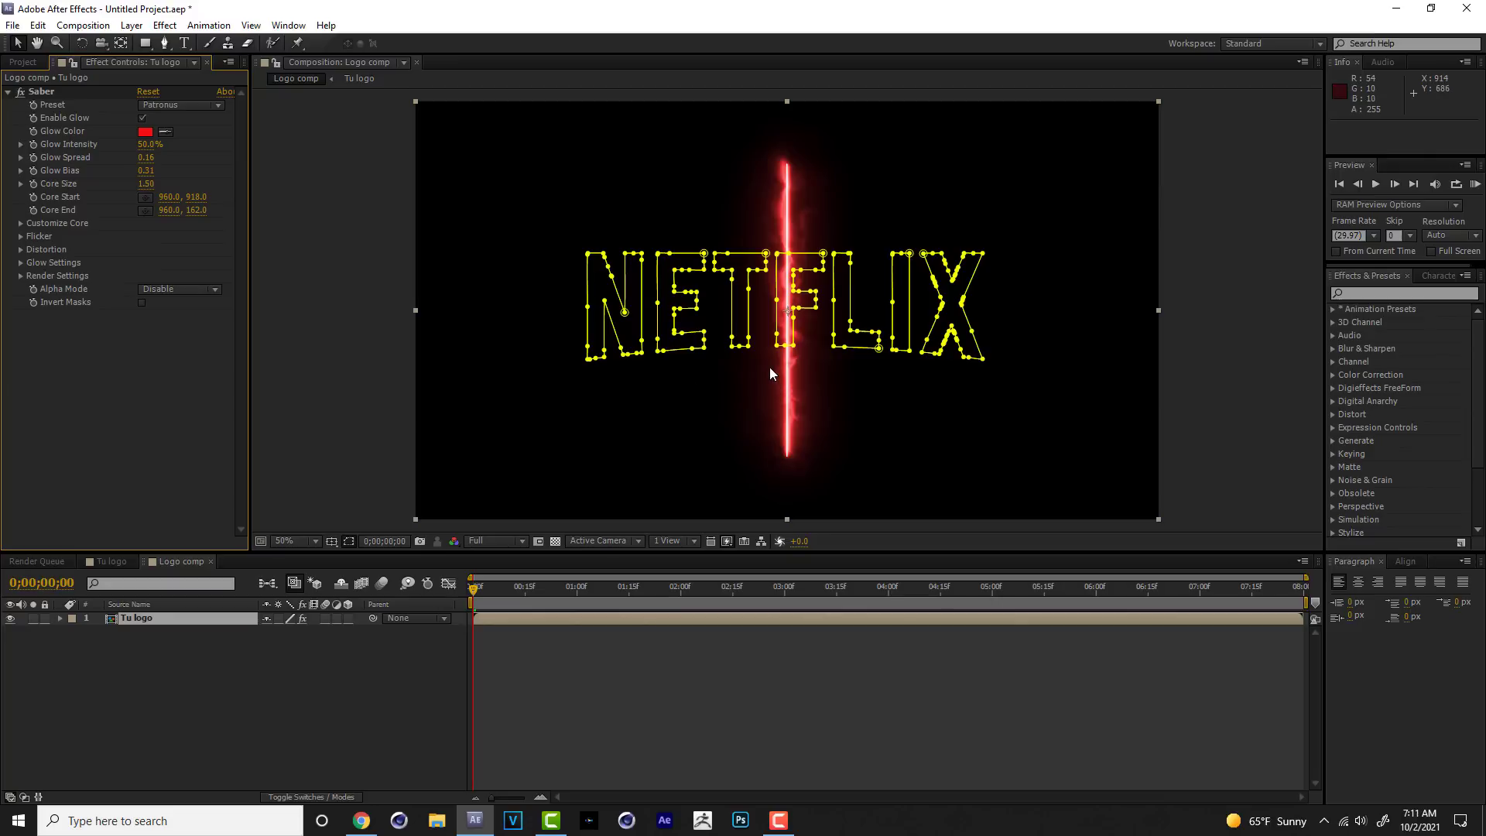
# Switch the Saber core type to Layer Masks in the core customisation settings and deselect the layer.
pyautogui.click(21, 224)
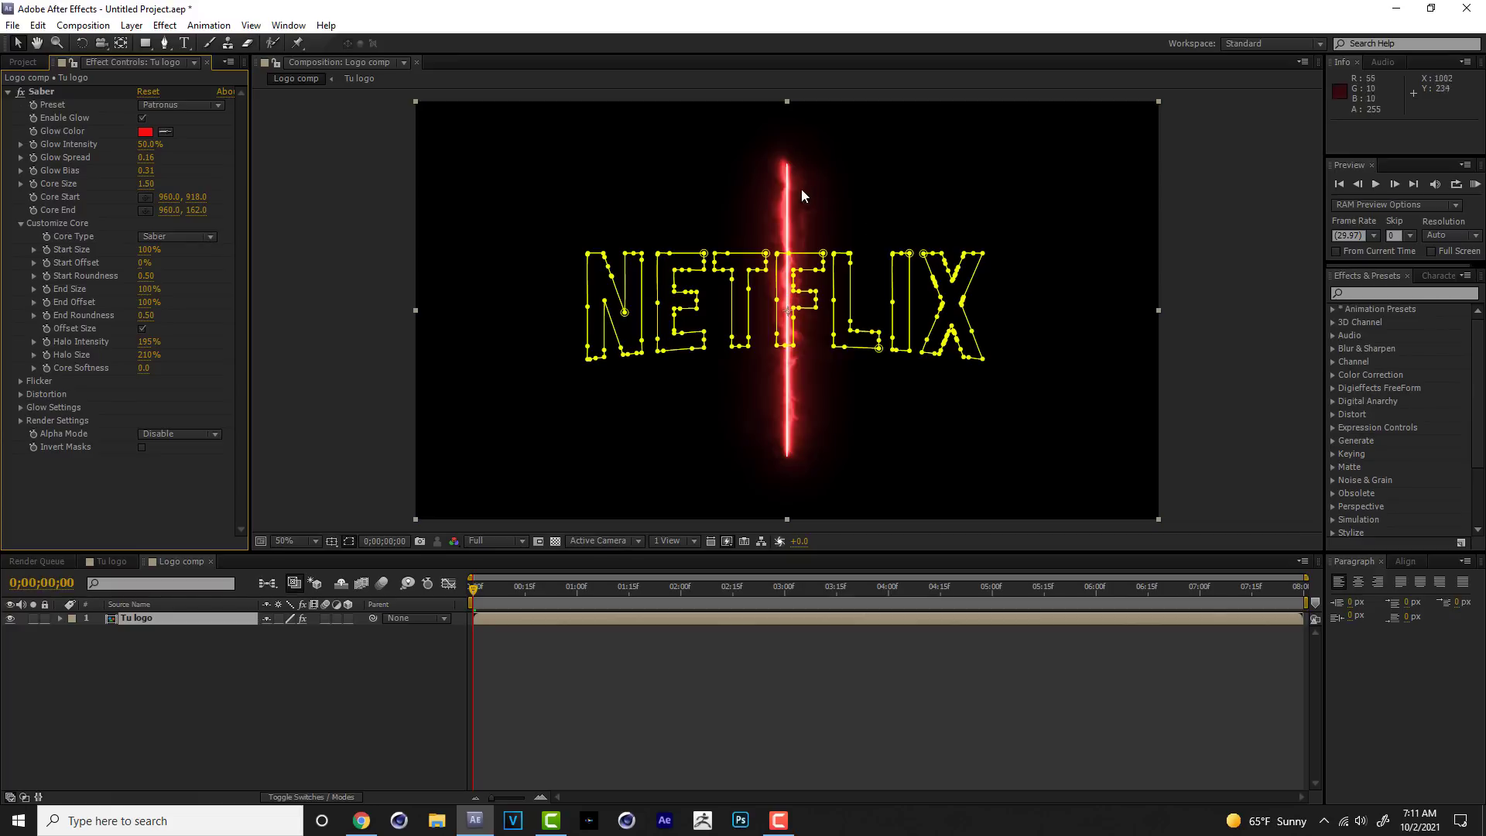
pyautogui.click(206, 237)
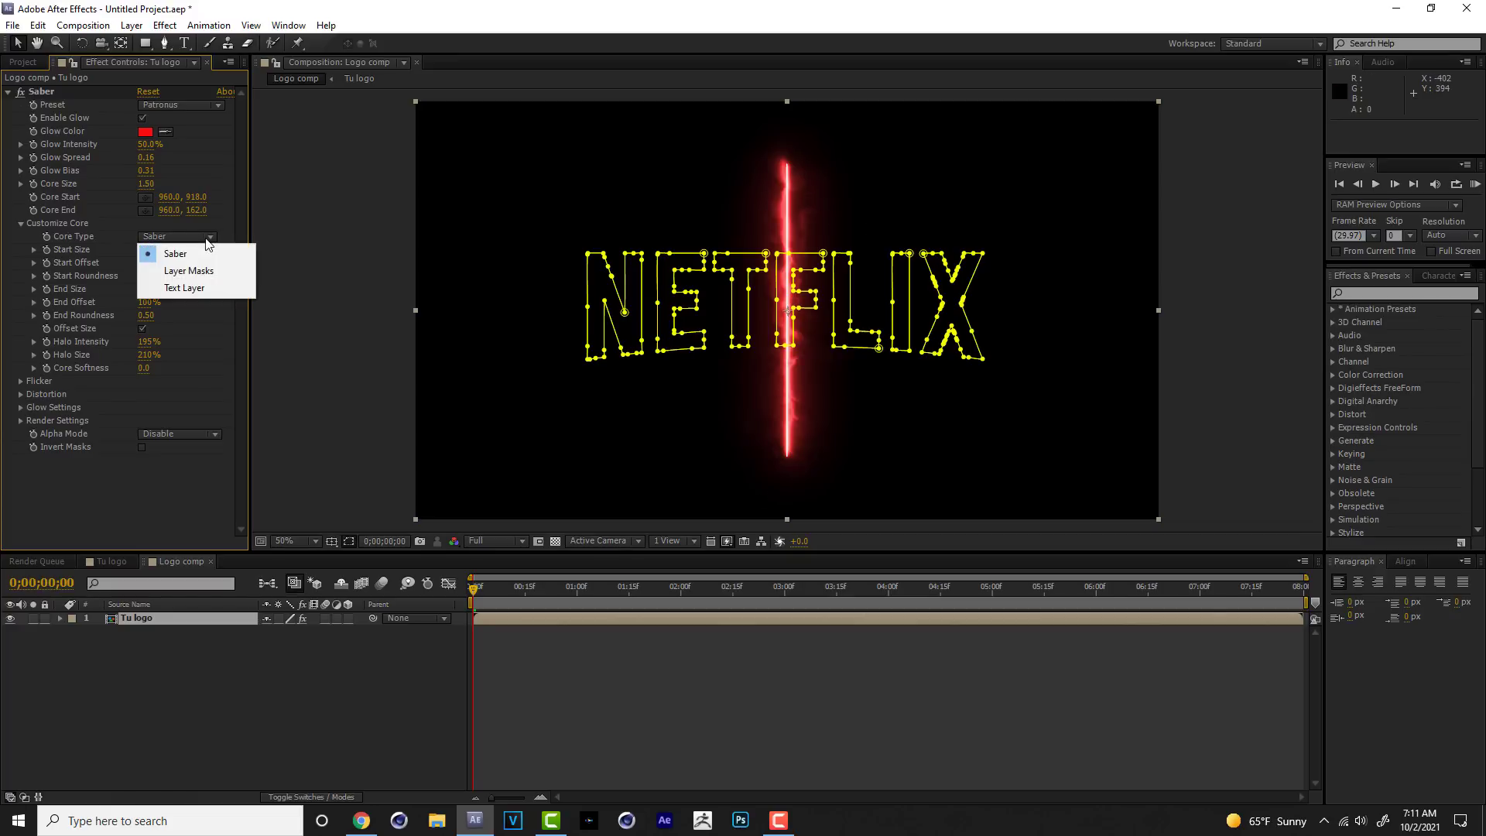
pyautogui.click(225, 273)
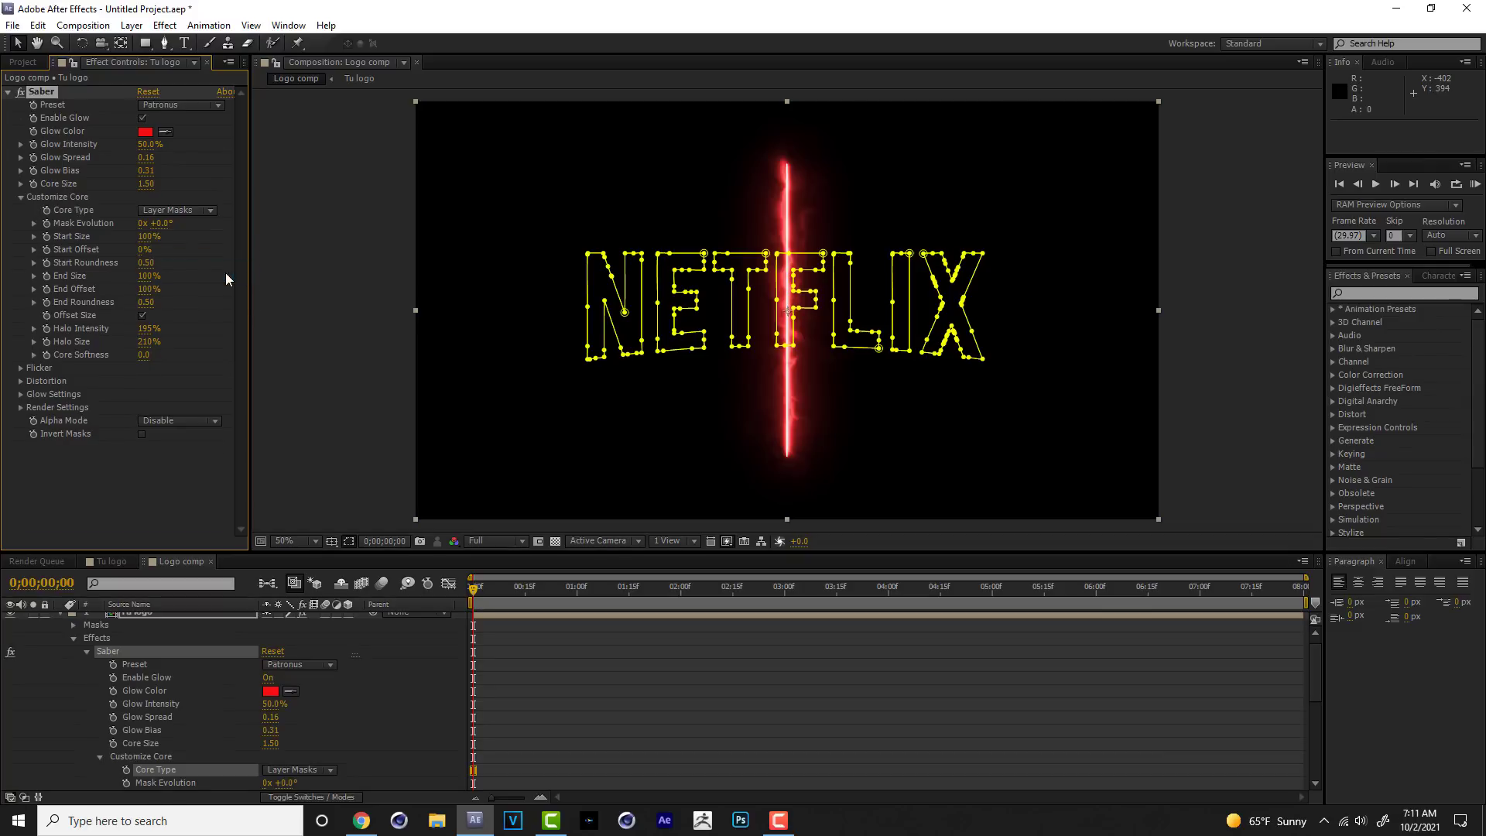
pyautogui.click(1229, 312)
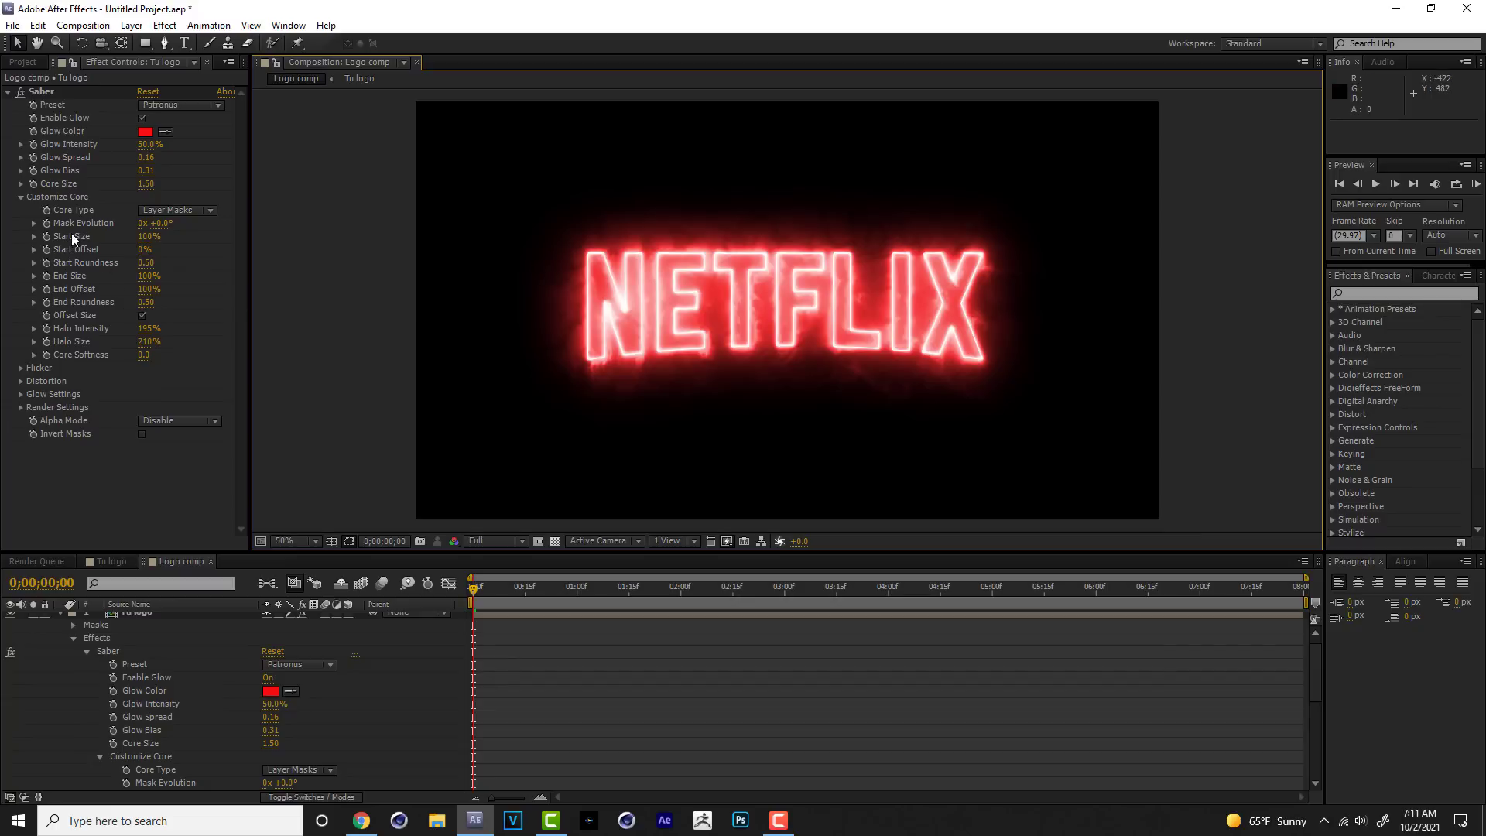
# Set the Saber core's Start Size to 0% and its Start Offset to 100%.
pyautogui.moveTo(151, 241); pyautogui.dragTo(88, 253)
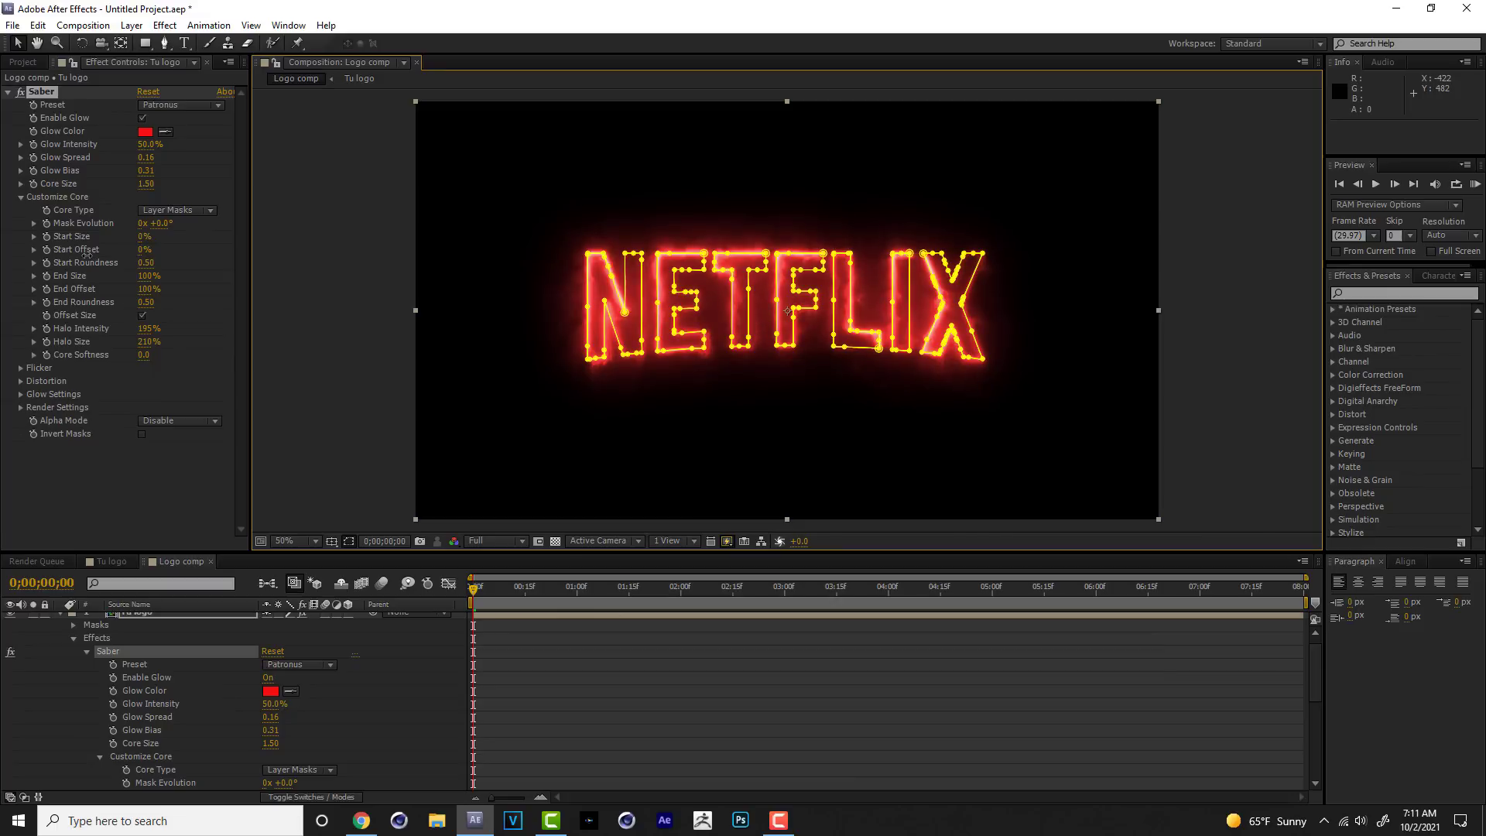
pyautogui.click(1209, 226)
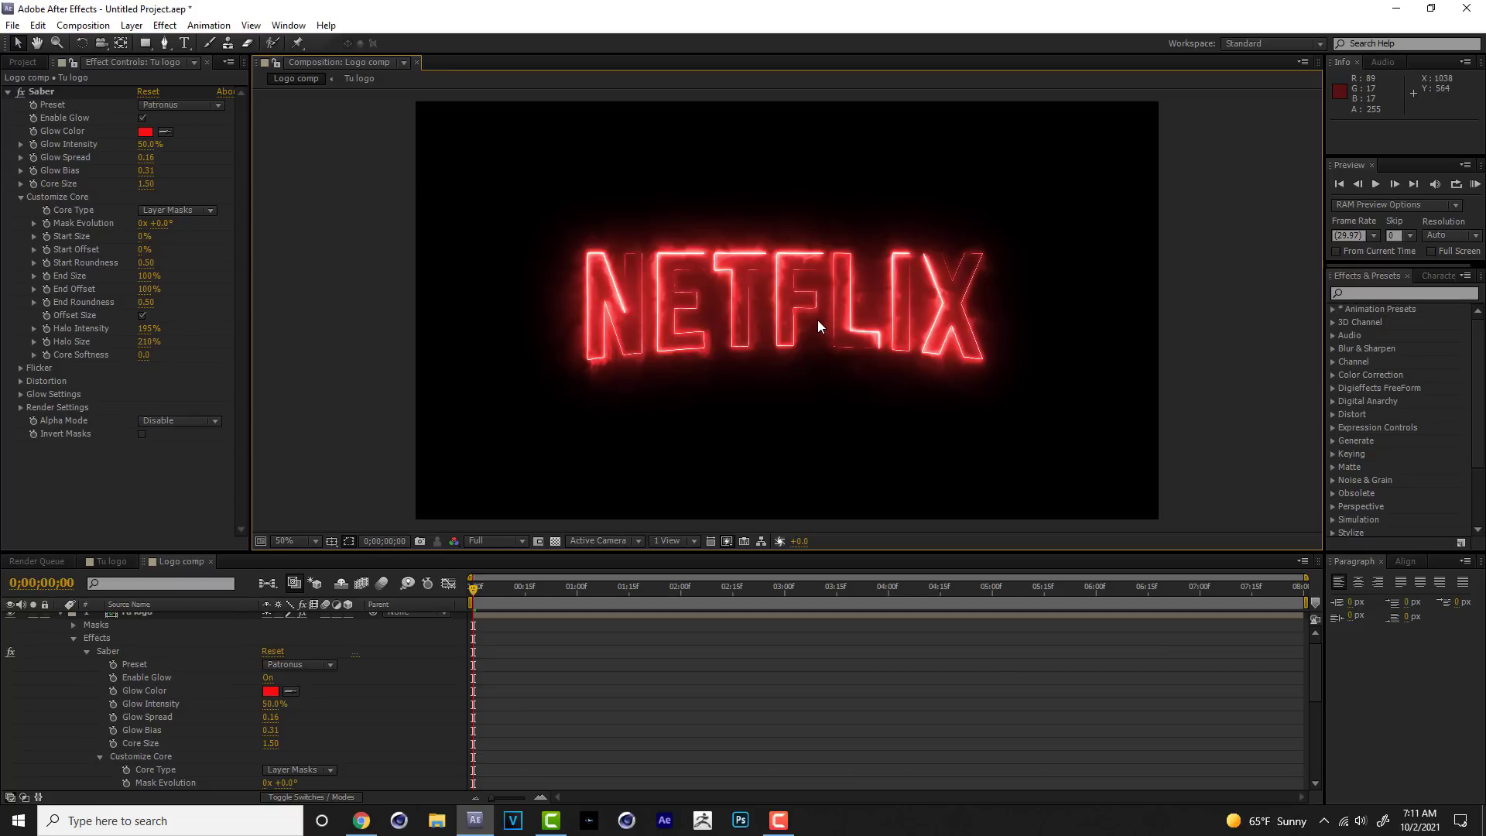
pyautogui.scroll(1, 816, 322)
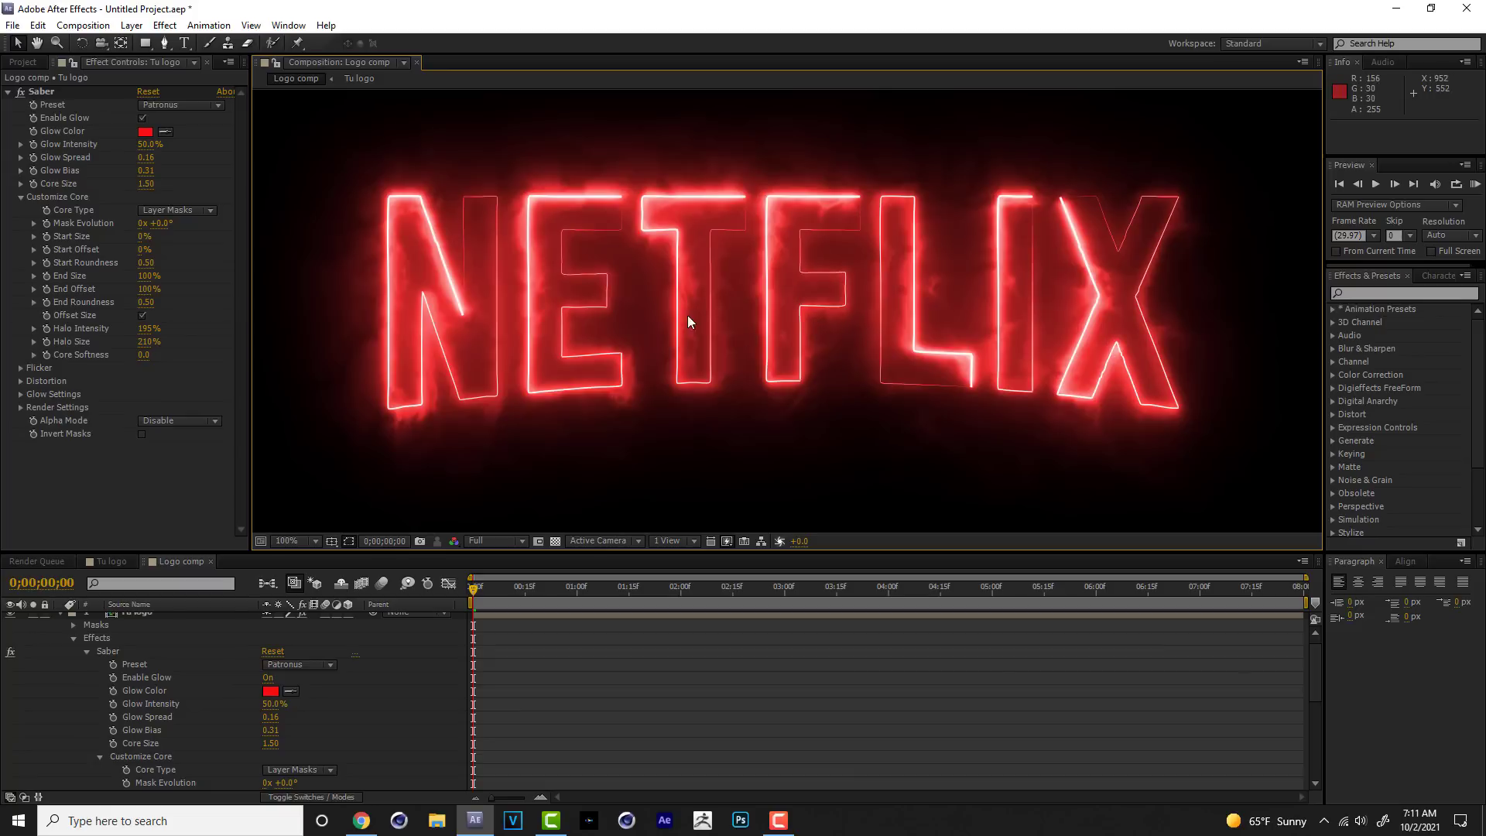
pyautogui.scroll(-1, 969, 329)
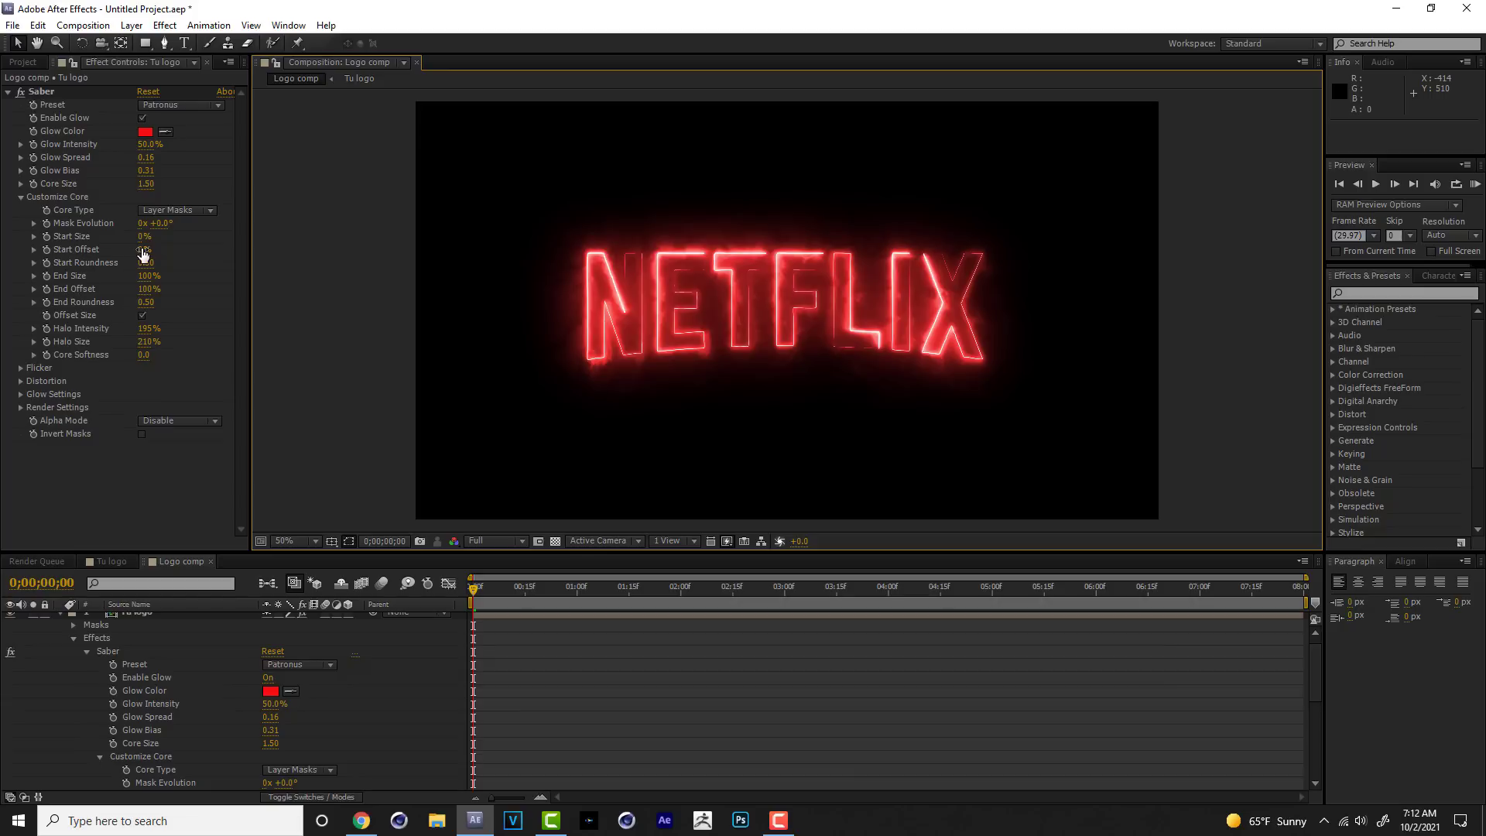
pyautogui.moveTo(142, 251); pyautogui.dragTo(256, 254)
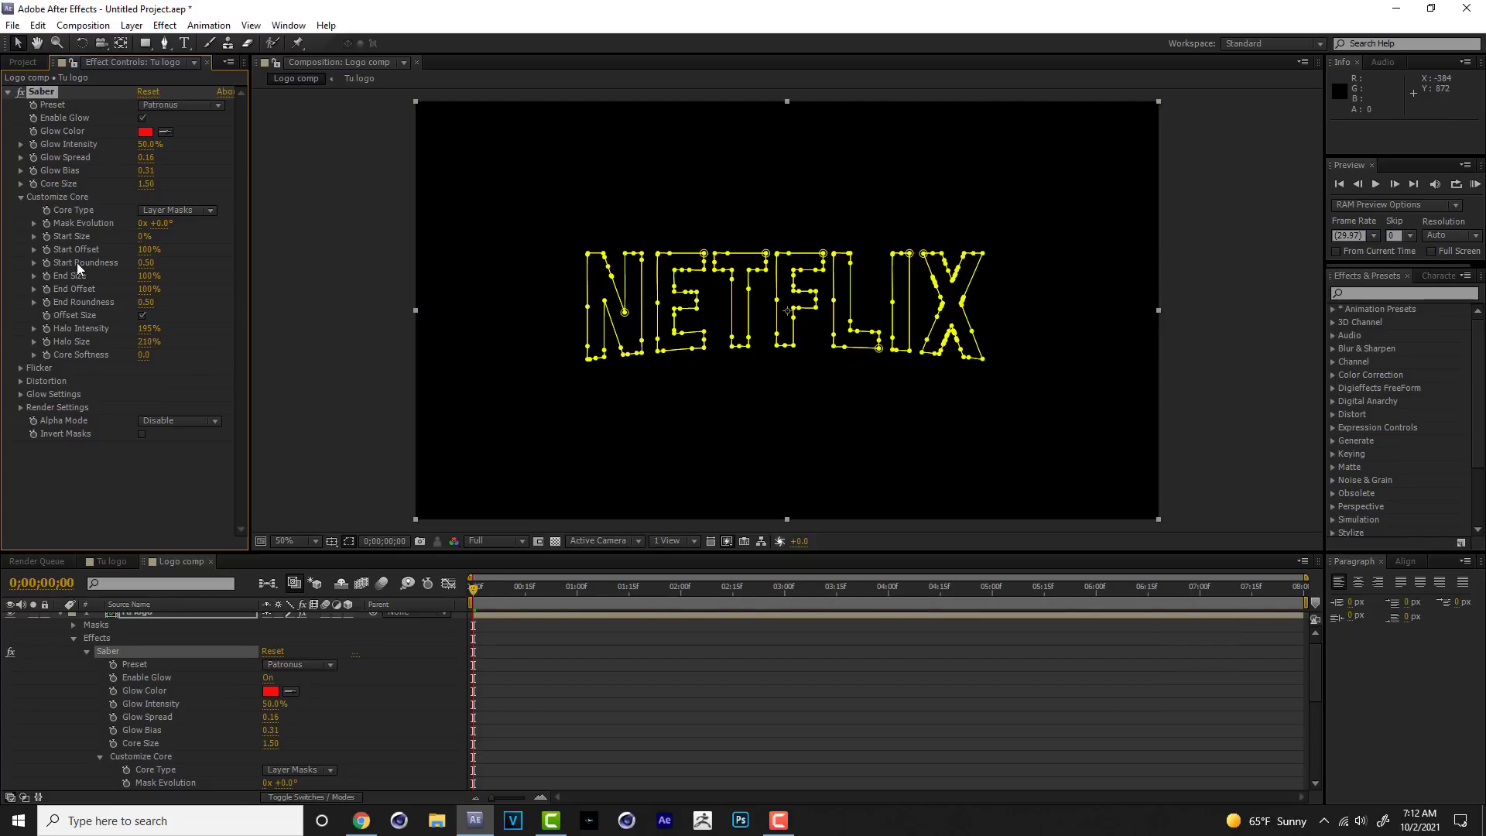
# Start keyframing Mask Evolution, End Size and End Offset at 0;00;00;00 and show only the Tu logo layer's keyframed properties.
pyautogui.click(46, 224)
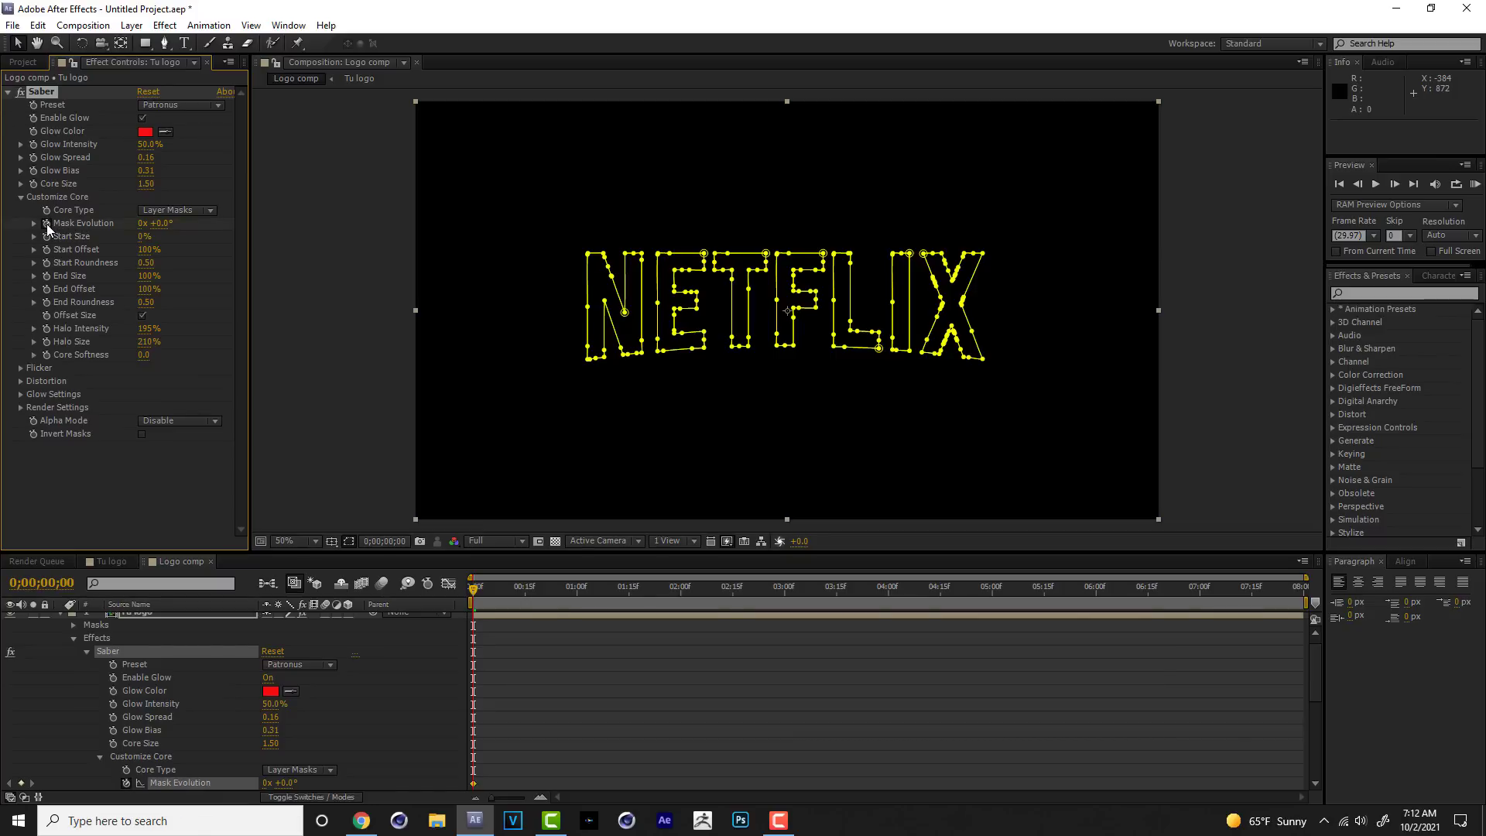
pyautogui.click(50, 275)
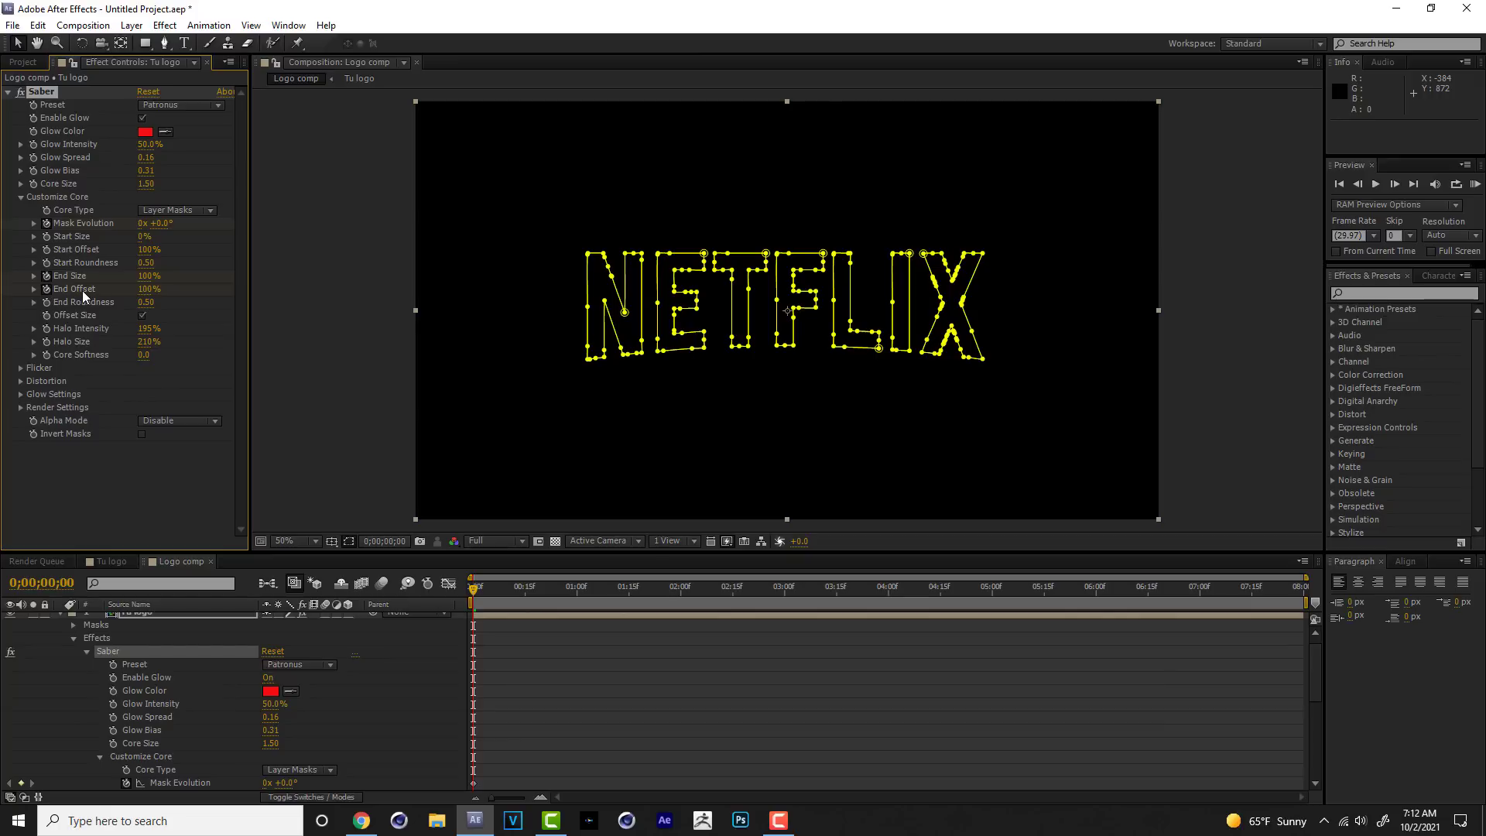
pyautogui.scroll(1, 147, 637)
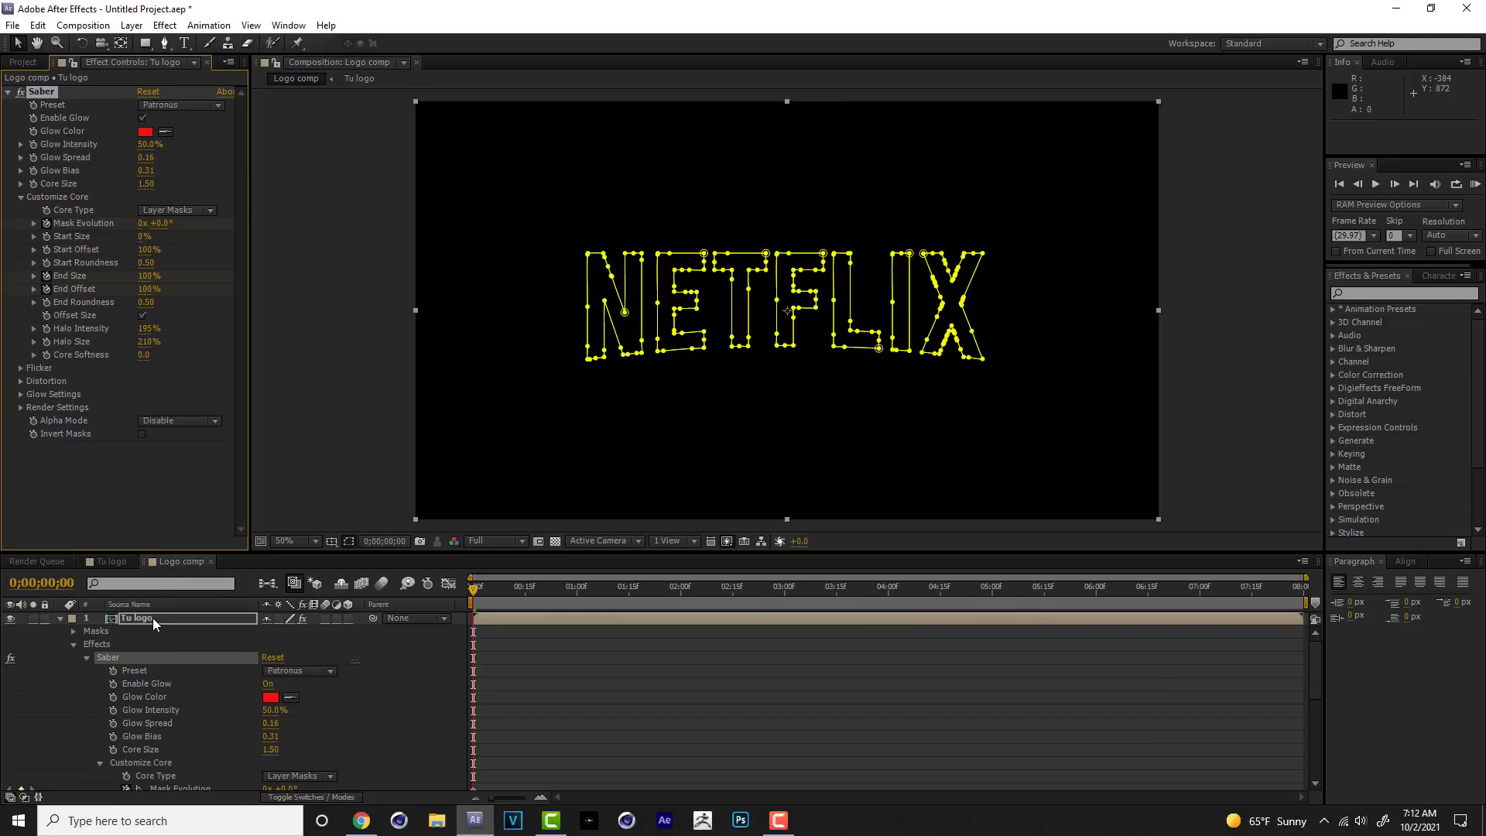
pyautogui.click(152, 617)
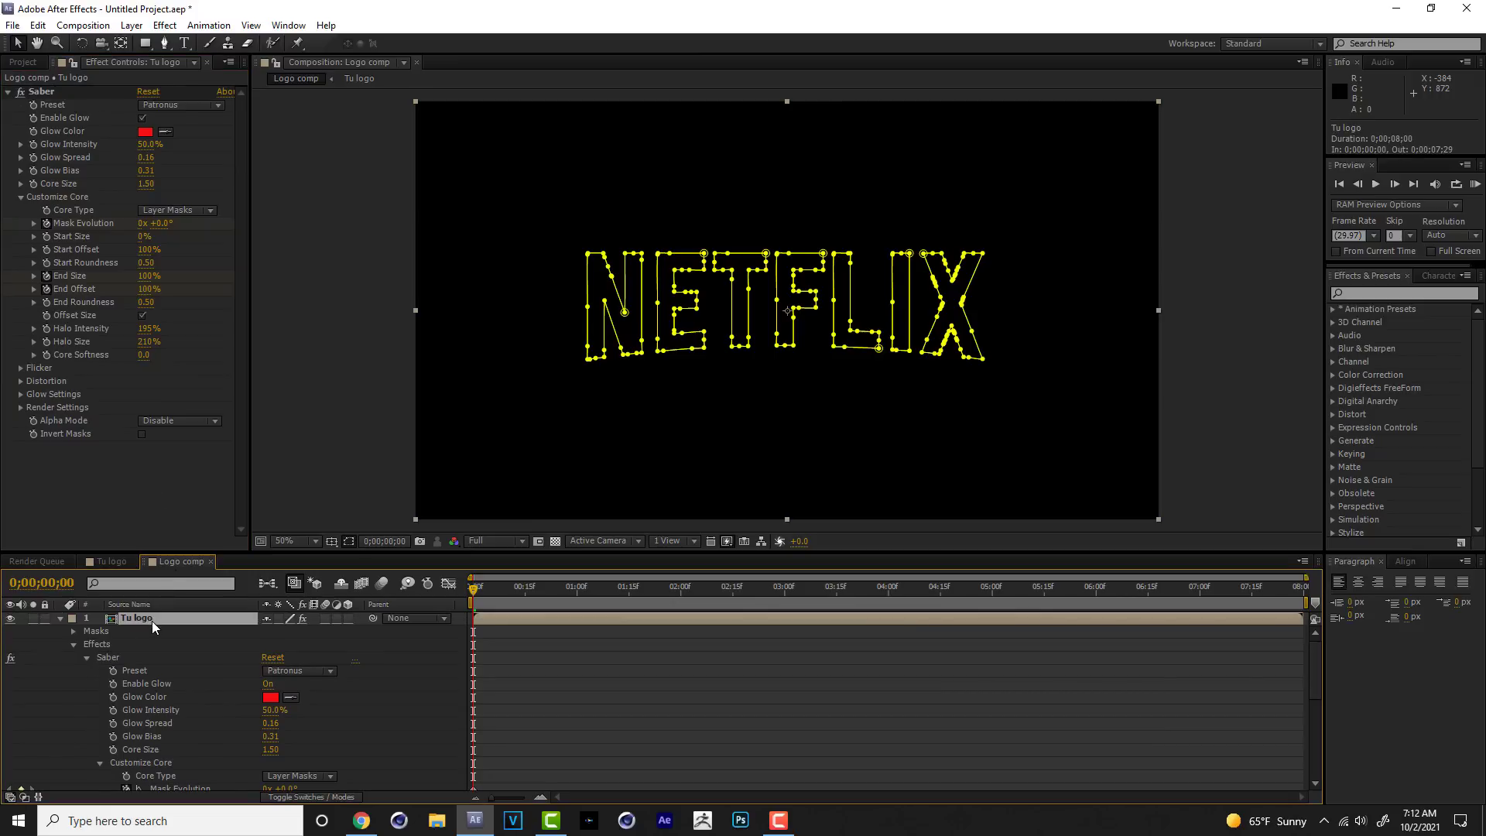
pyautogui.press('u')
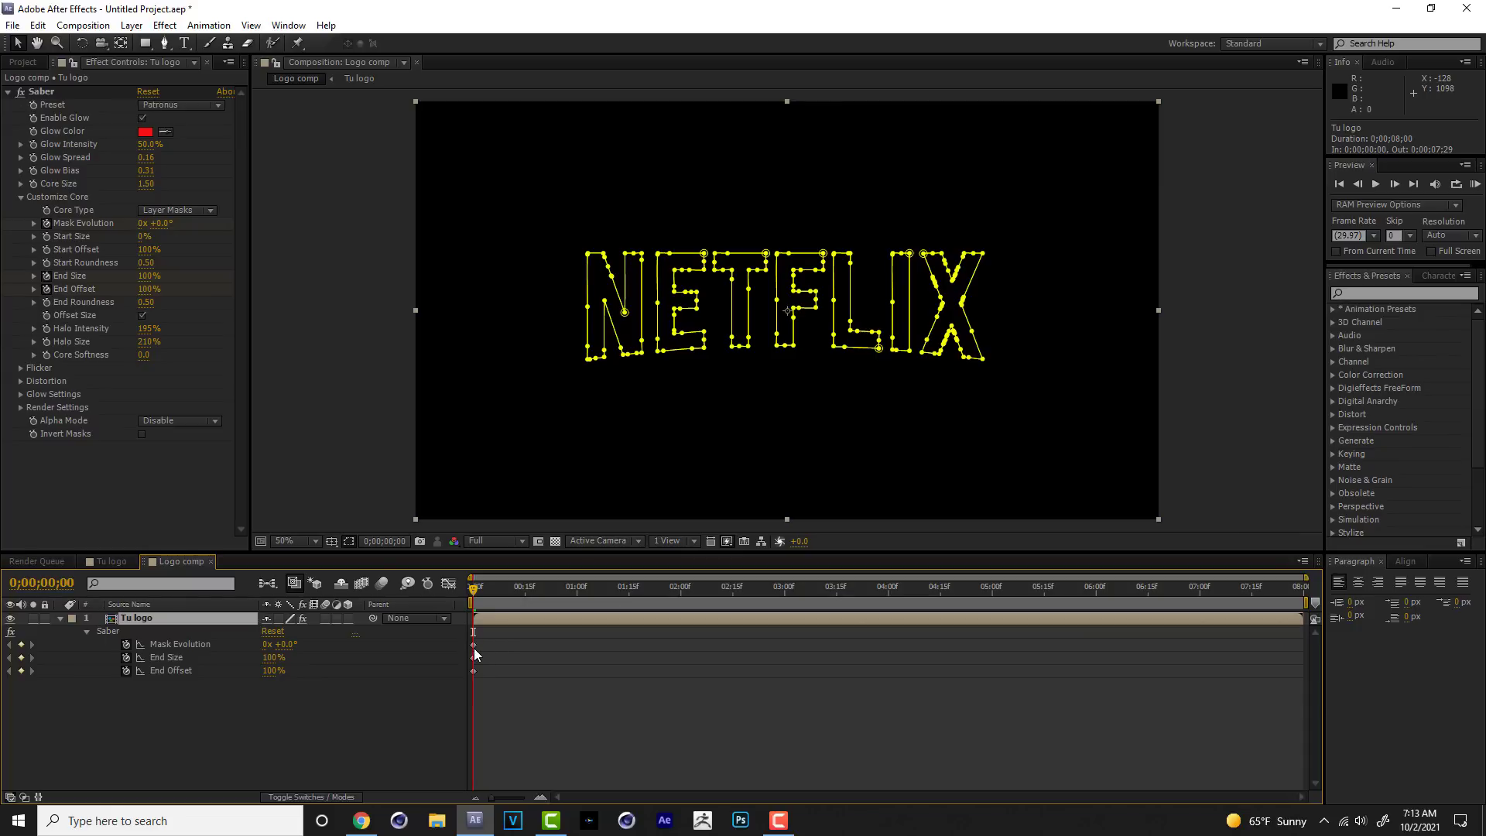
pyautogui.moveTo(486, 681); pyautogui.dragTo(464, 656)
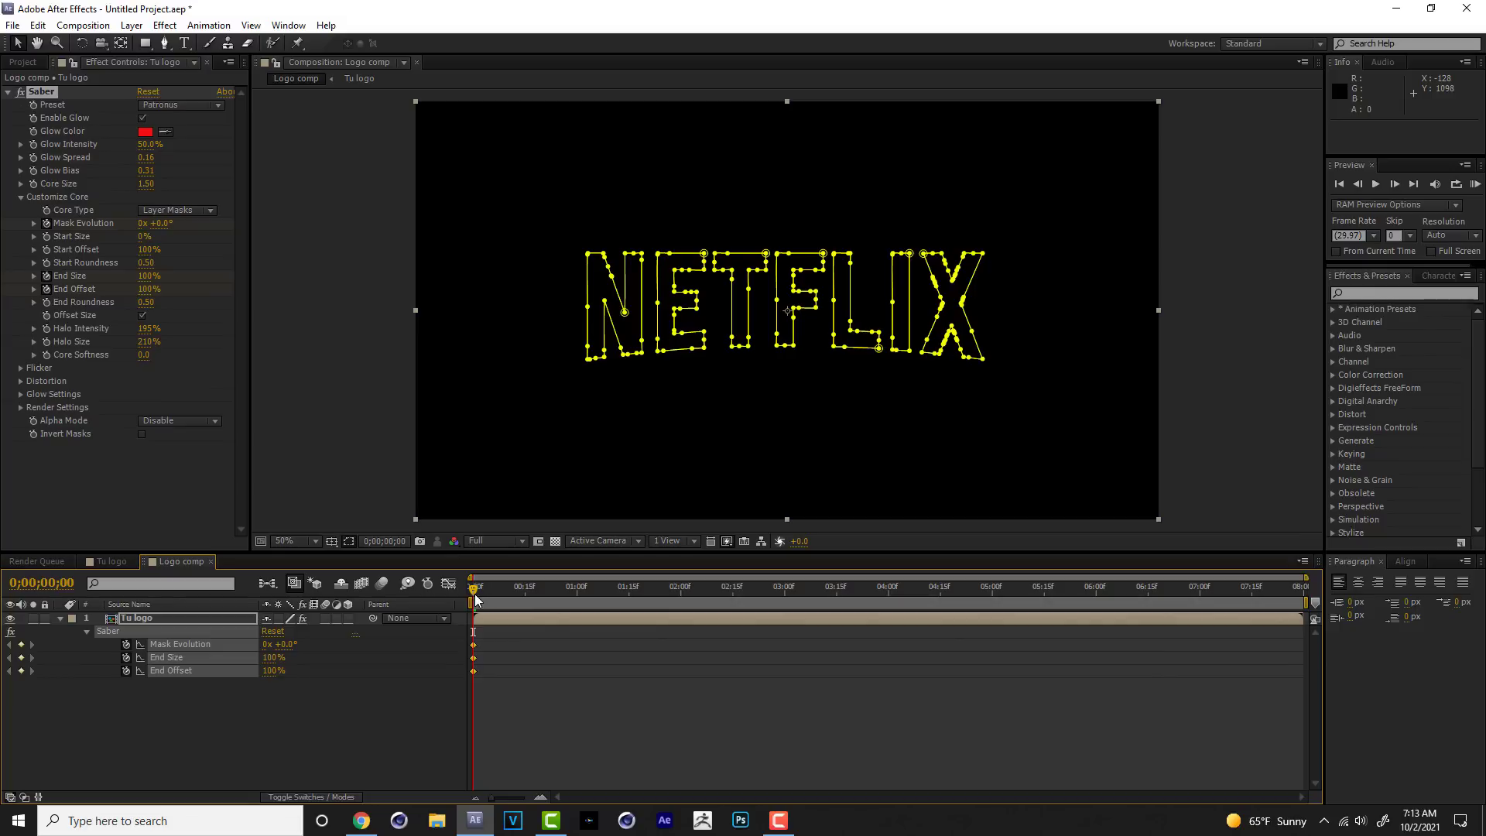
# Keyframe End Offset at 0% at the two-second mark.
pyautogui.moveTo(475, 599); pyautogui.dragTo(680, 616)
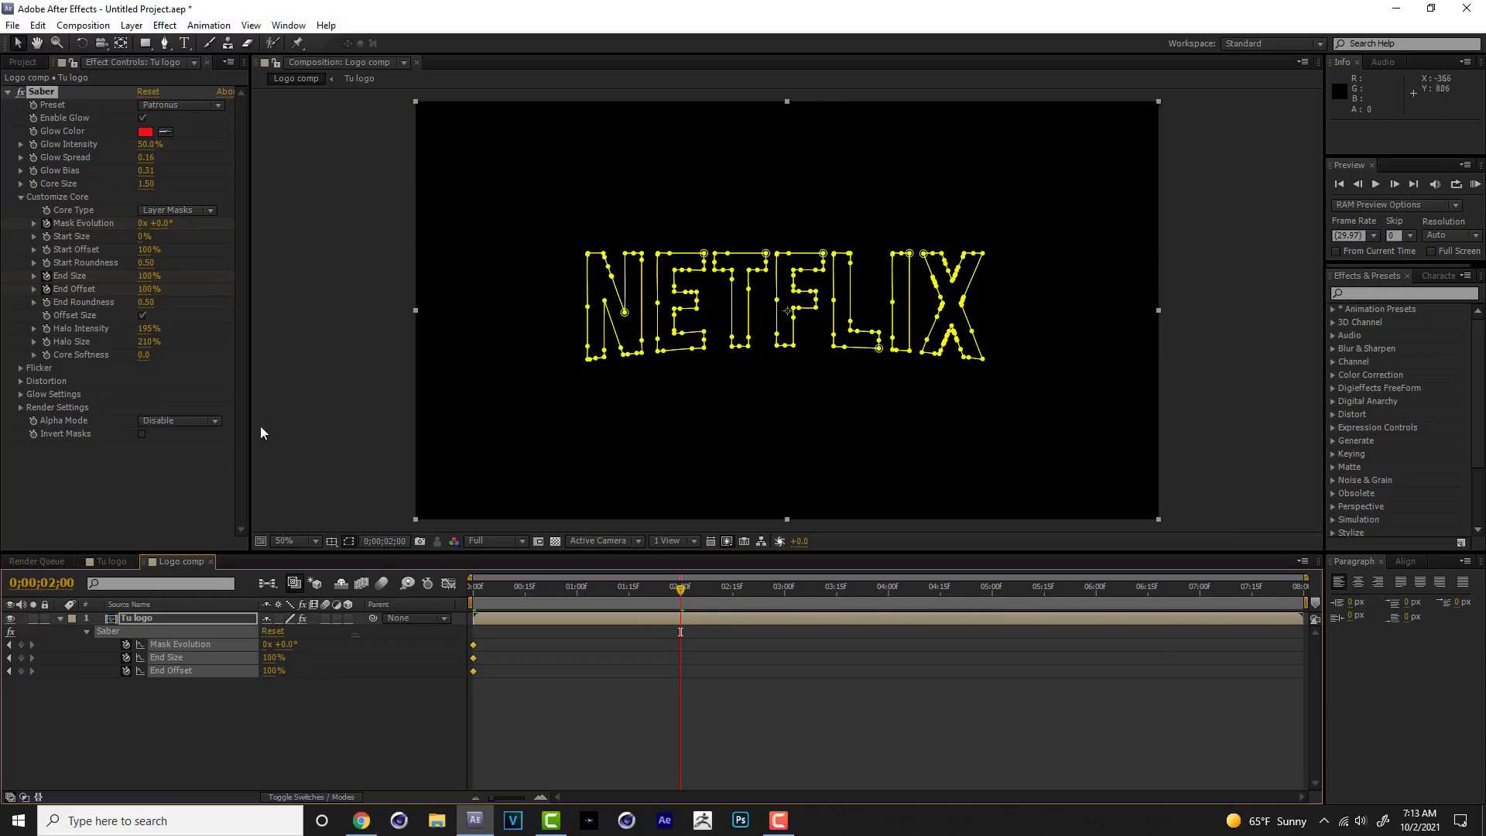
pyautogui.click(142, 315)
pyautogui.moveTo(146, 295); pyautogui.dragTo(124, 306)
pyautogui.moveTo(117, 309); pyautogui.dragTo(87, 317)
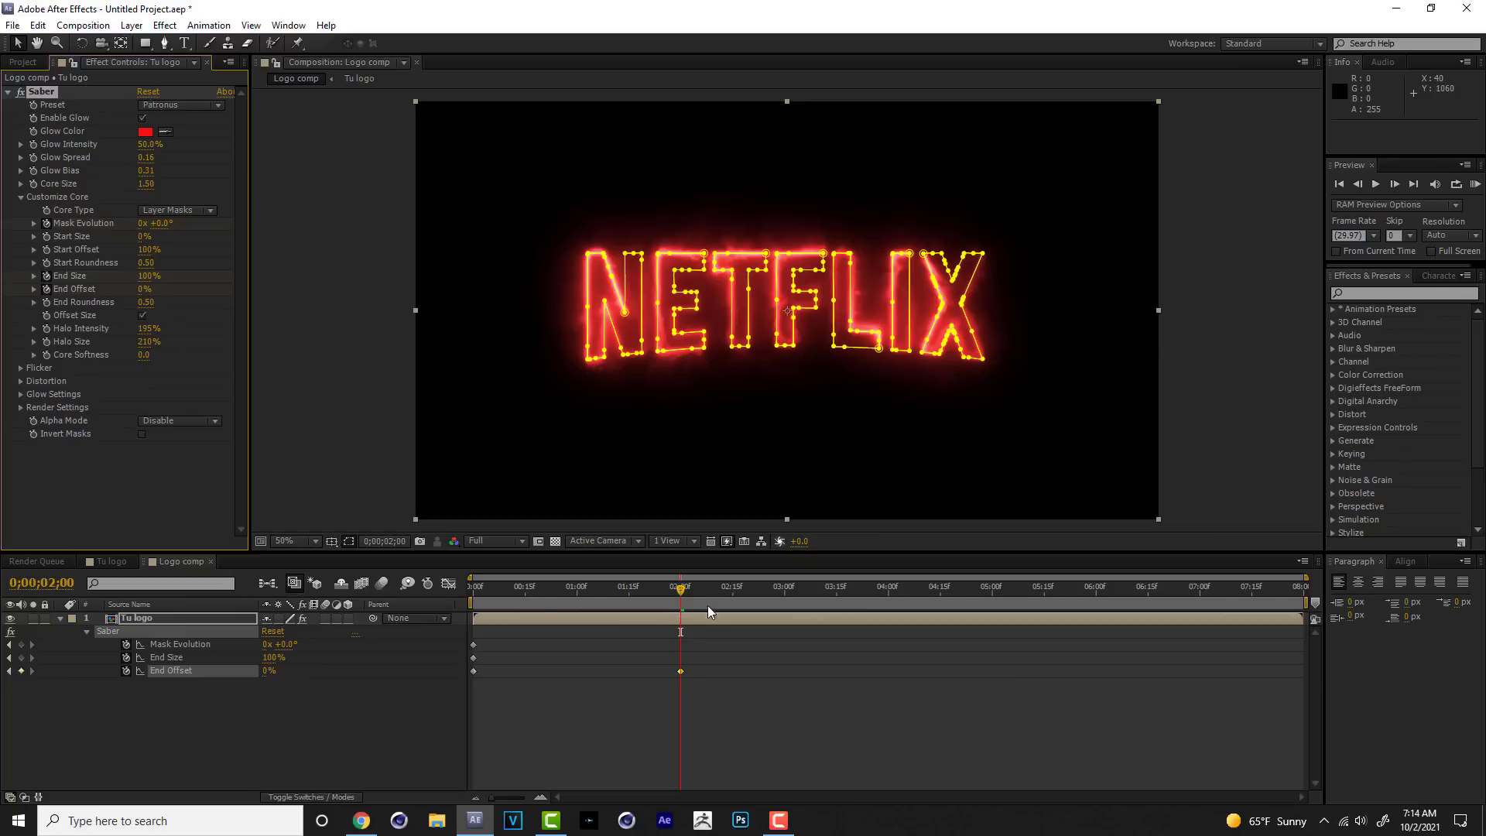
# Add holding keyframes for End Size and End Offset at 0;00;06;15.
pyautogui.moveTo(679, 594); pyautogui.dragTo(1143, 624)
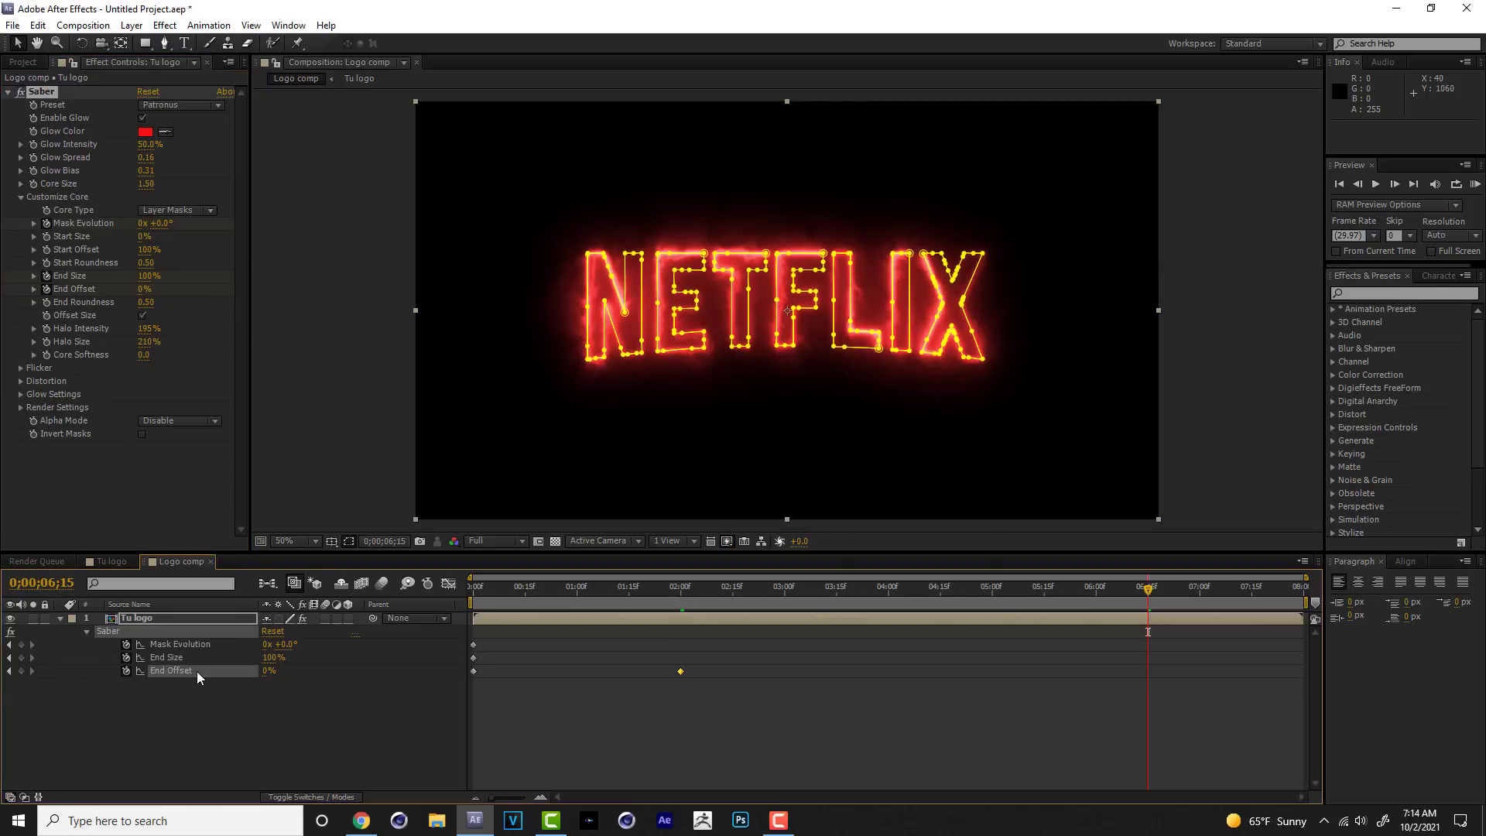
pyautogui.click(22, 658)
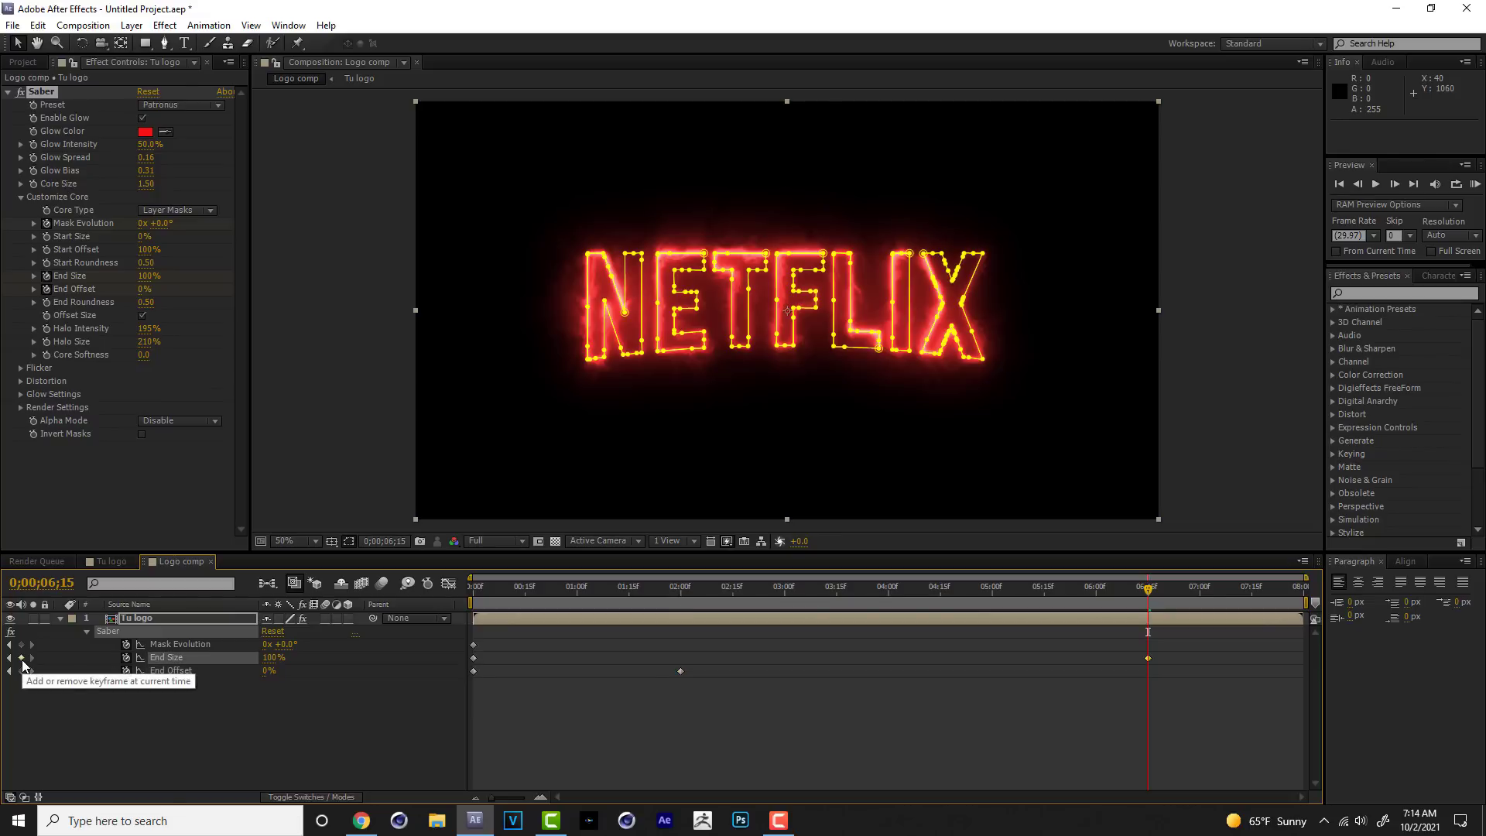
pyautogui.click(21, 670)
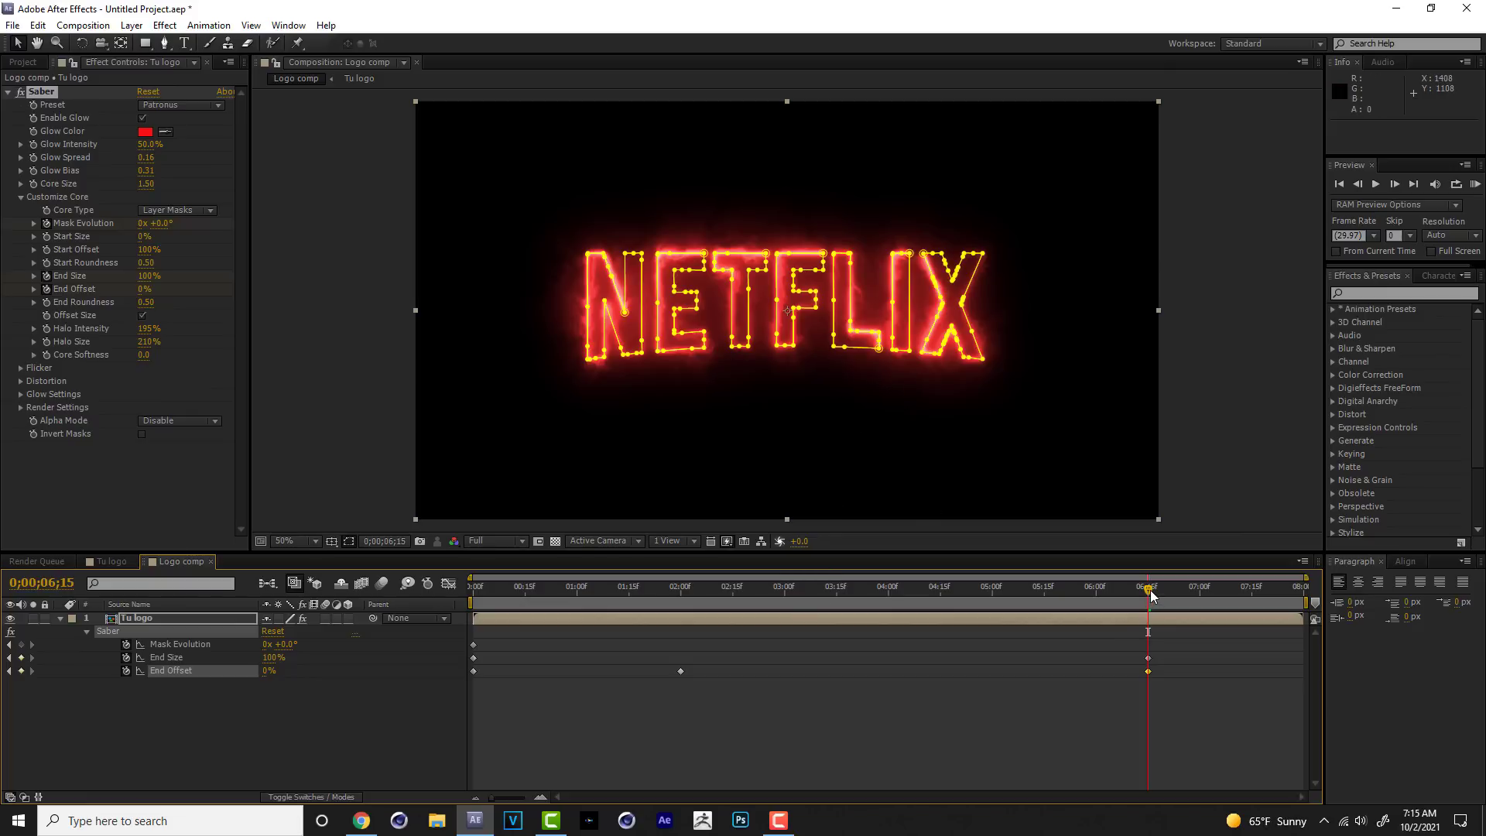
# Keyframe End Offset at 100% and End Size at 0% on the last frame, 0;00;07;29, and preview the animation.
pyautogui.moveTo(1151, 595); pyautogui.dragTo(1308, 603)
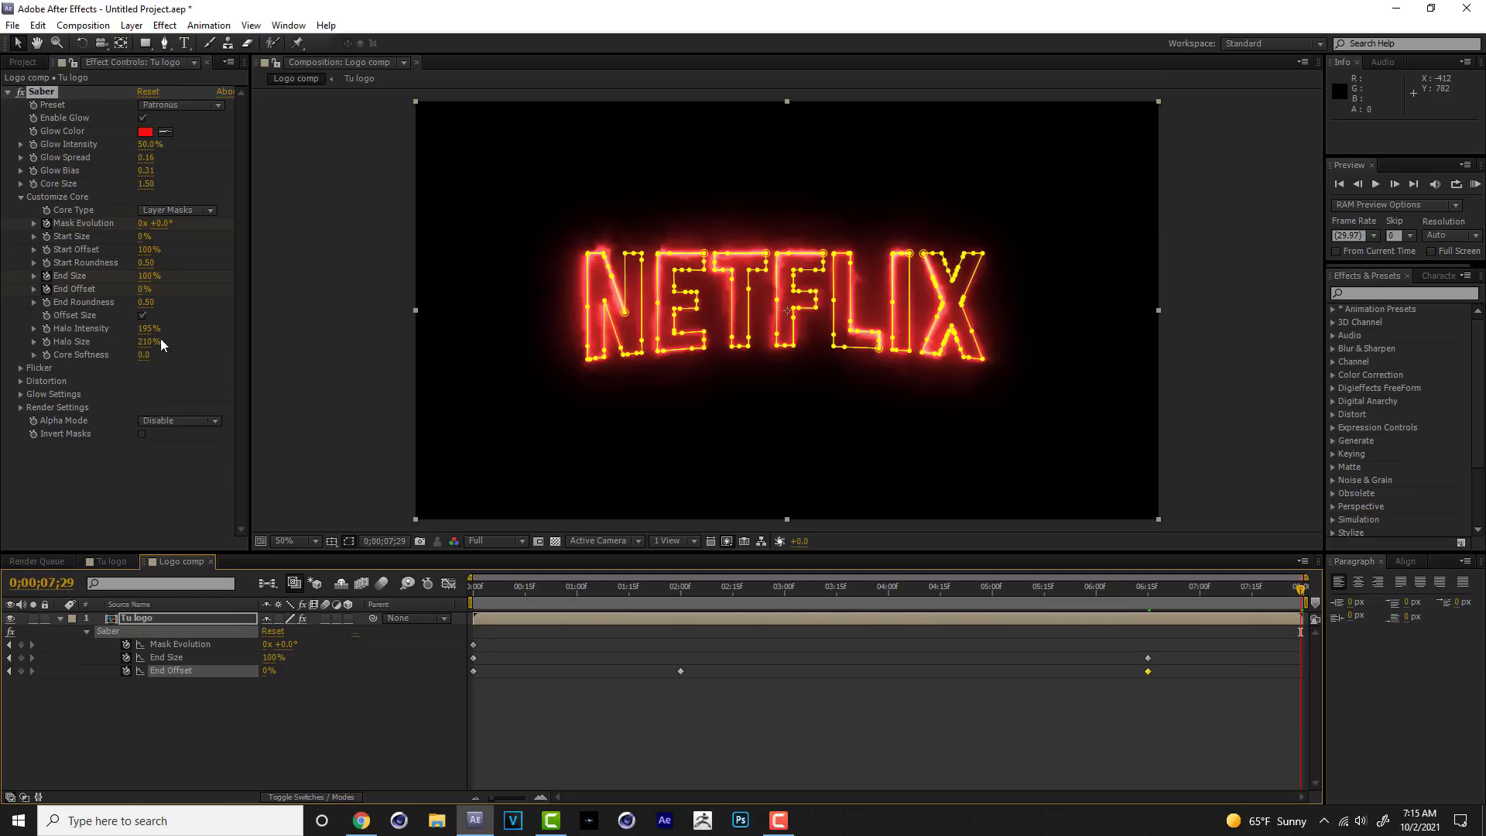
pyautogui.moveTo(139, 295); pyautogui.dragTo(267, 295)
pyautogui.moveTo(148, 276); pyautogui.dragTo(76, 290)
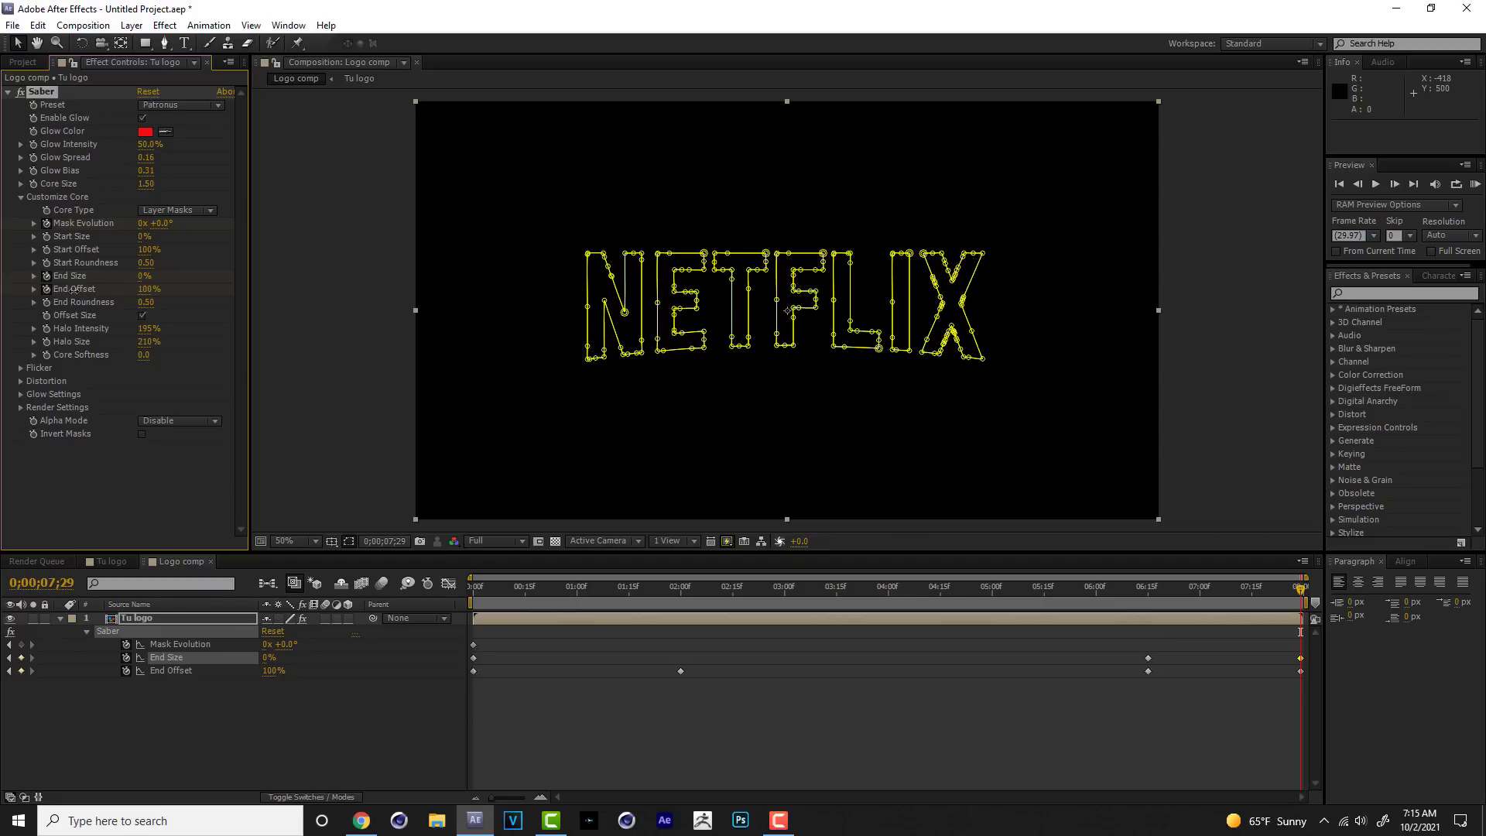
pyautogui.press('space')
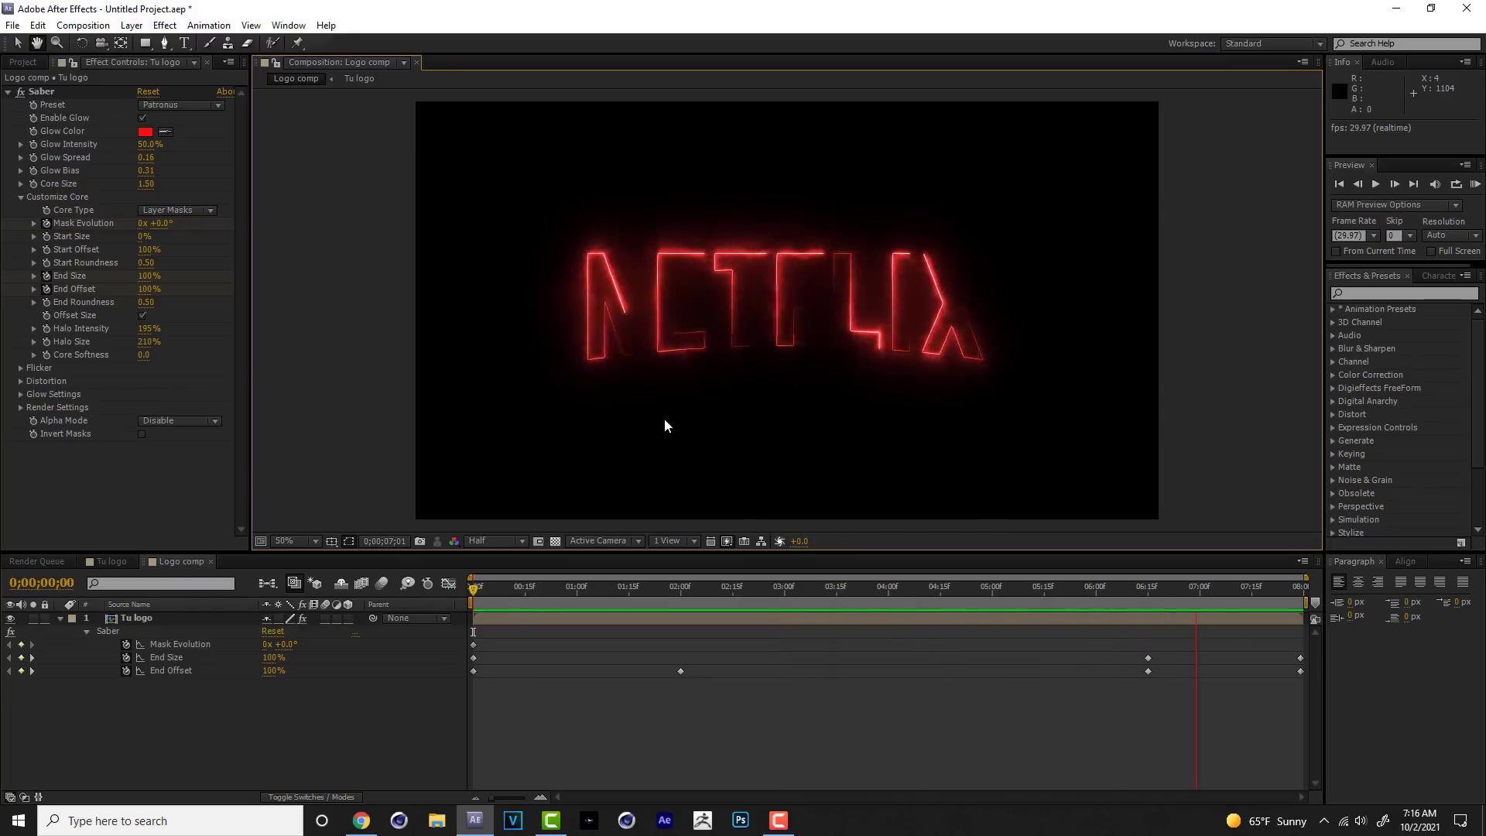
# Keyframe Mask Evolution at 2 full revolutions on the last frame, 0;00;07;29, and check several earlier frames.
pyautogui.click(705, 585)
pyautogui.moveTo(1140, 592); pyautogui.dragTo(1305, 593)
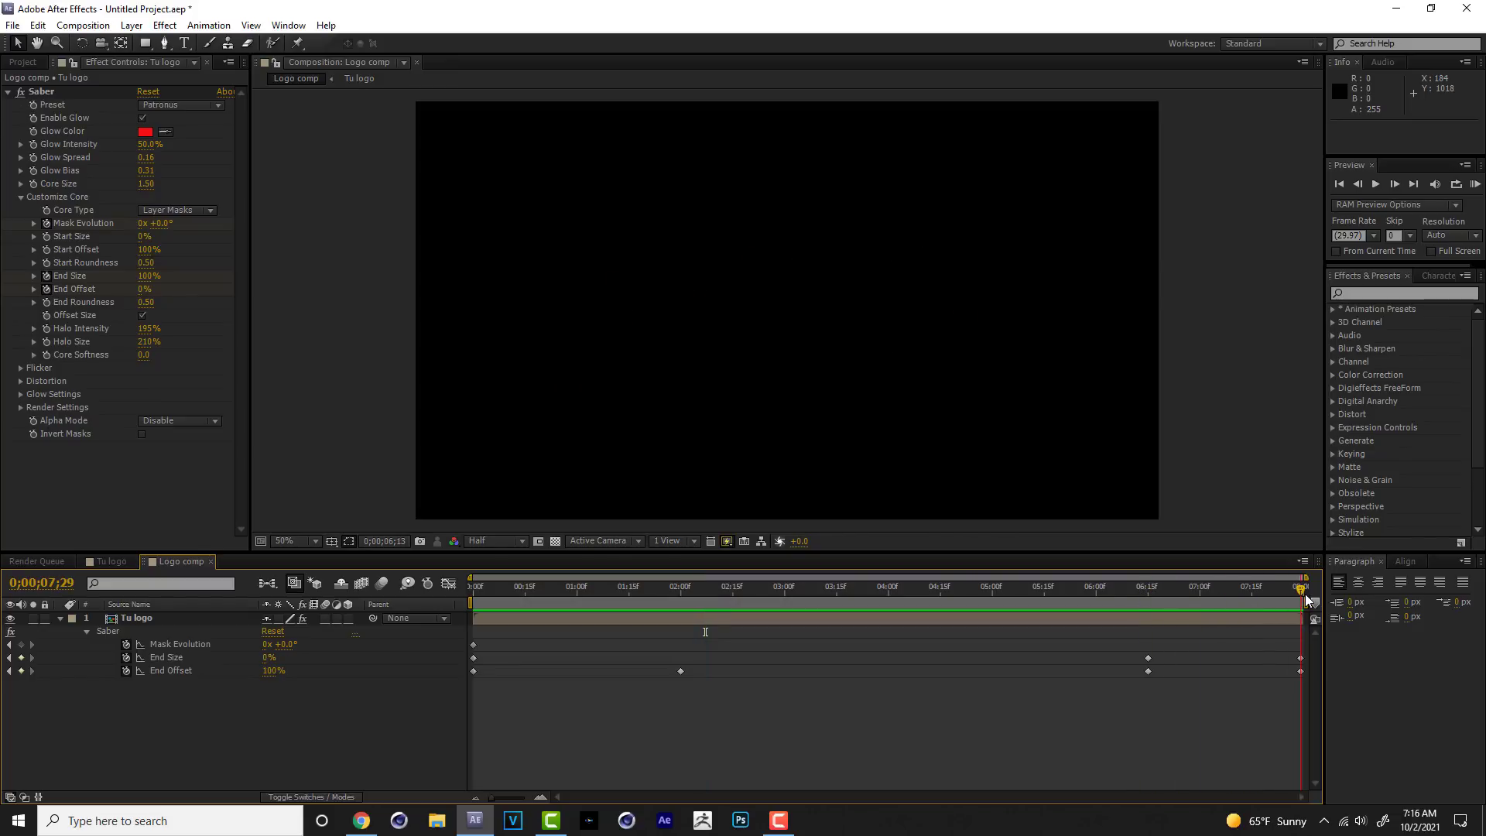
pyautogui.click(140, 224)
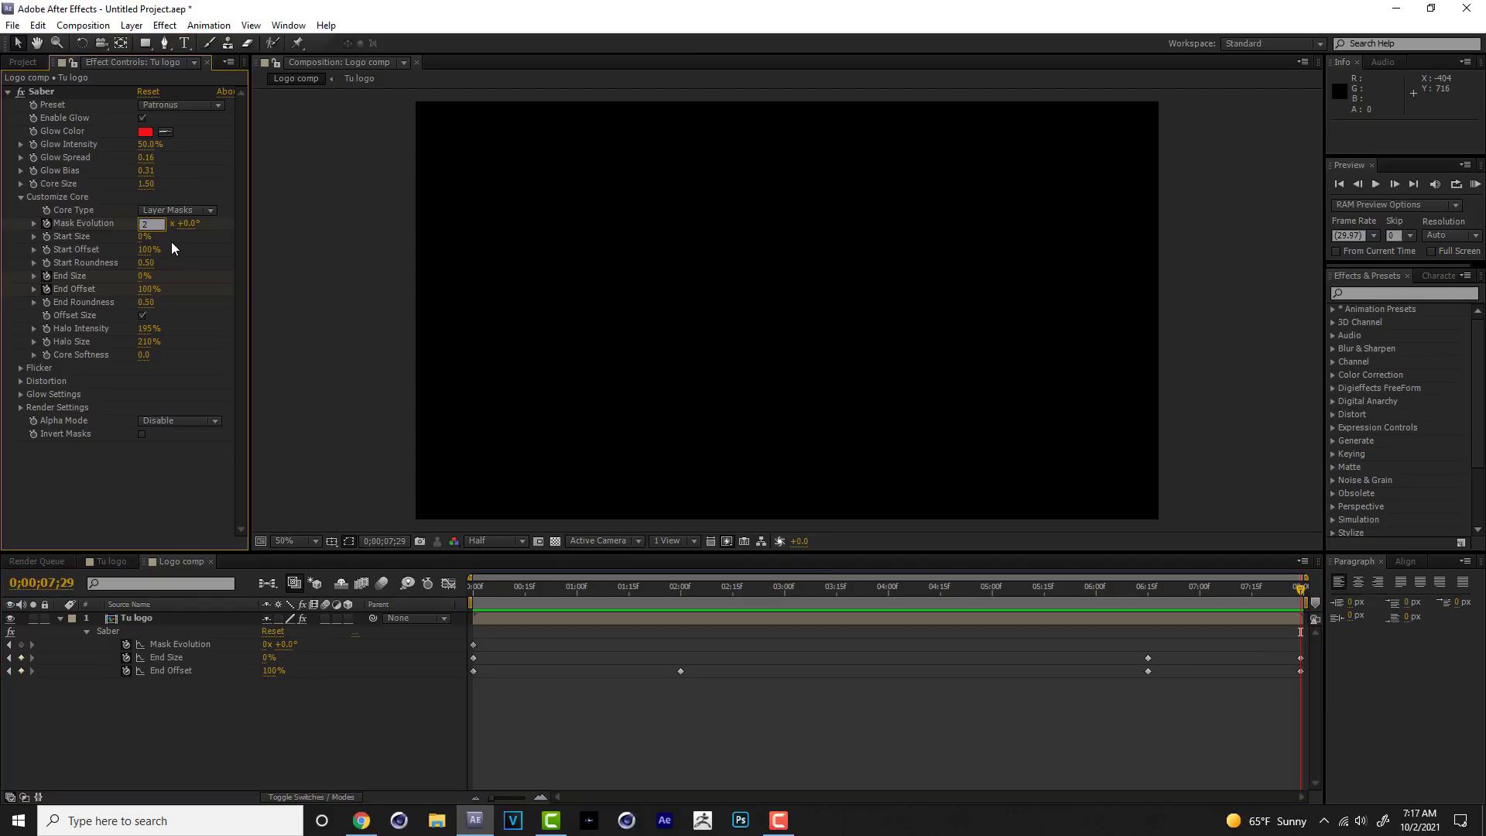
pyautogui.press('Return')
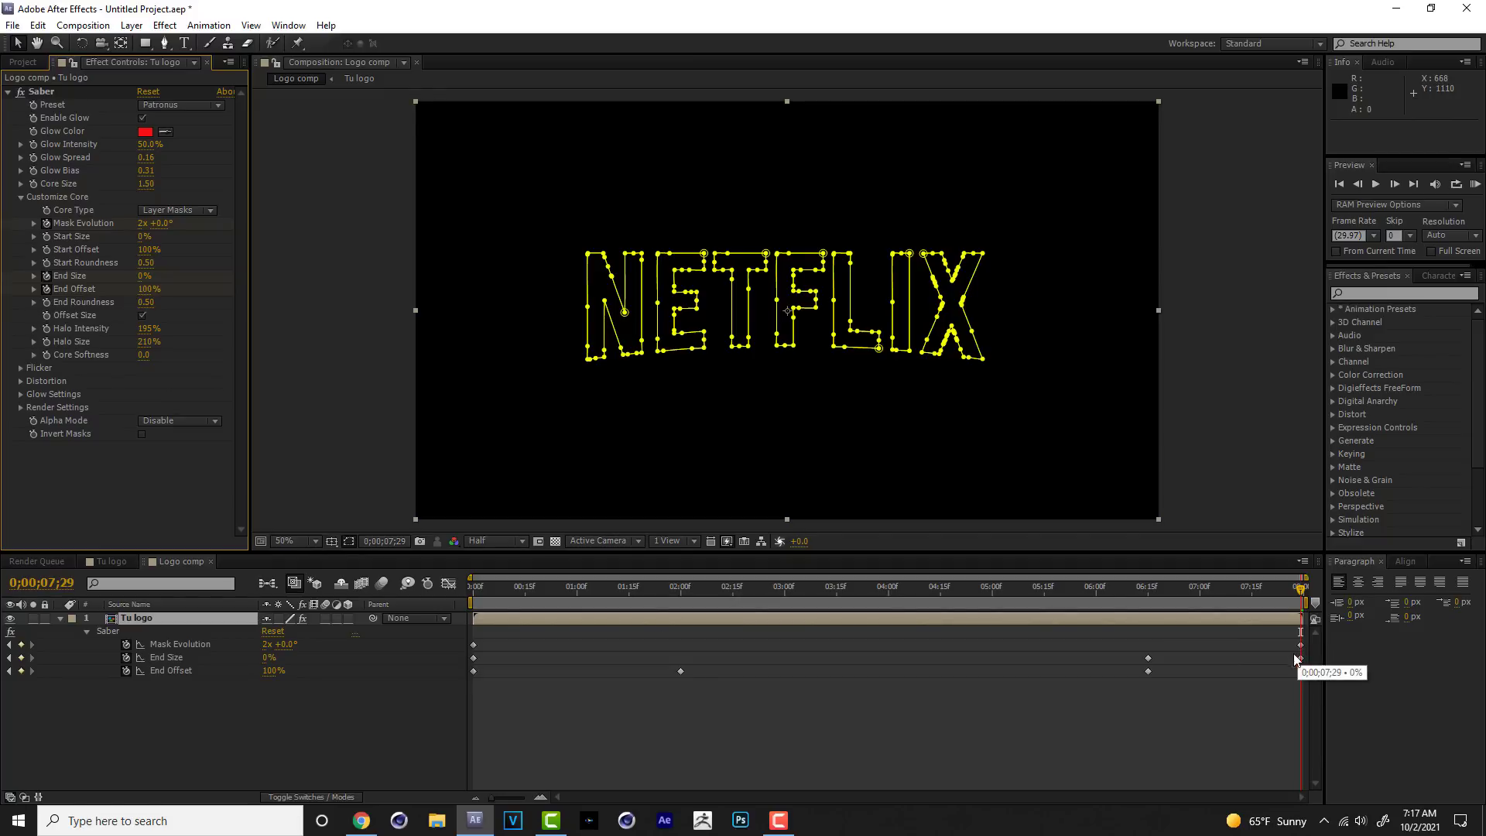
pyautogui.click(634, 586)
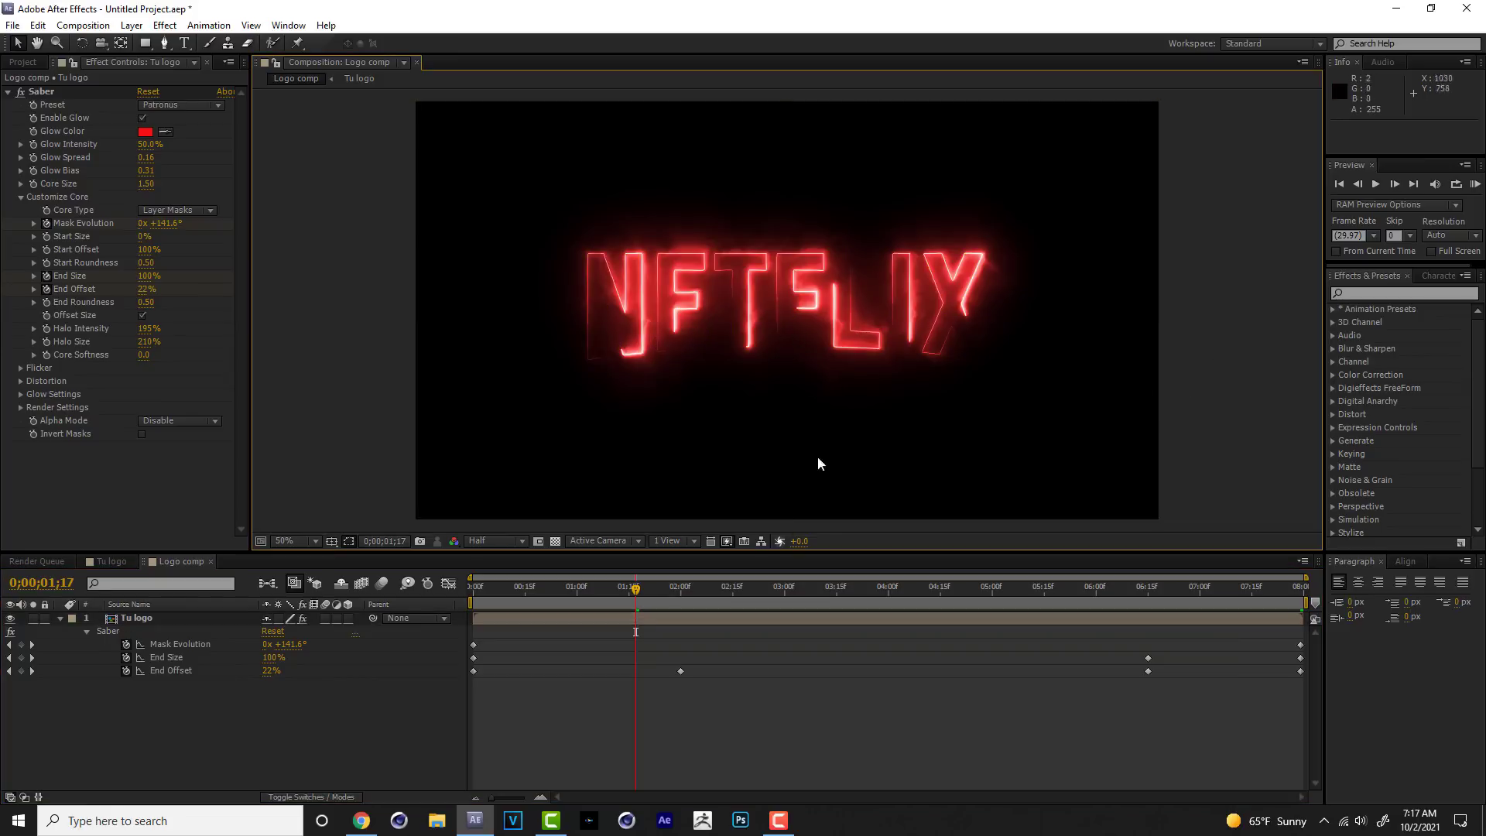
pyautogui.click(673, 588)
pyautogui.click(753, 588)
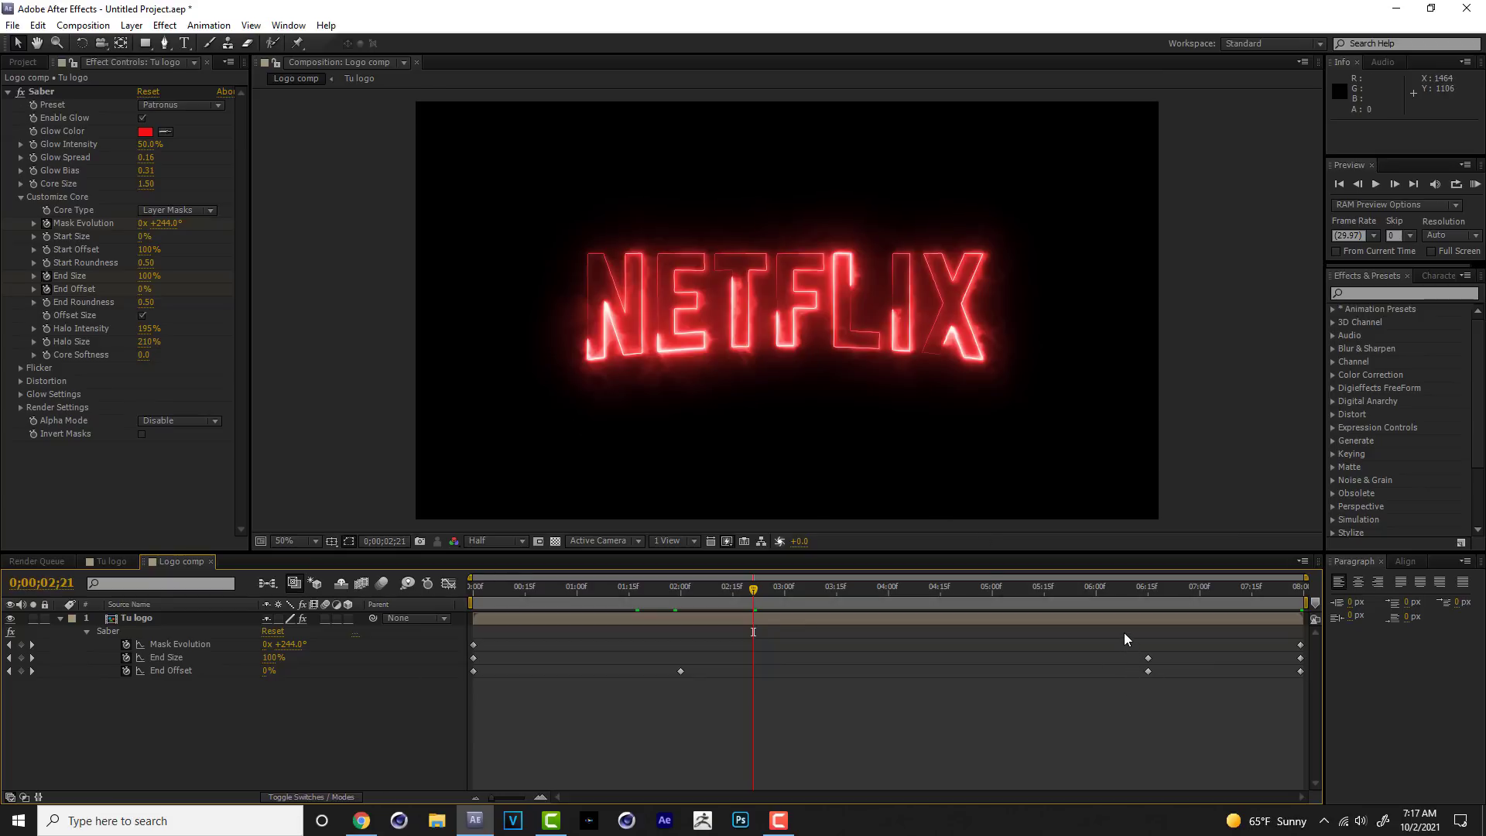
# Apply Easy Ease to the Saber keyframes at 0;00;06;15 and on the last frame.
pyautogui.moveTo(1122, 630); pyautogui.dragTo(1307, 708)
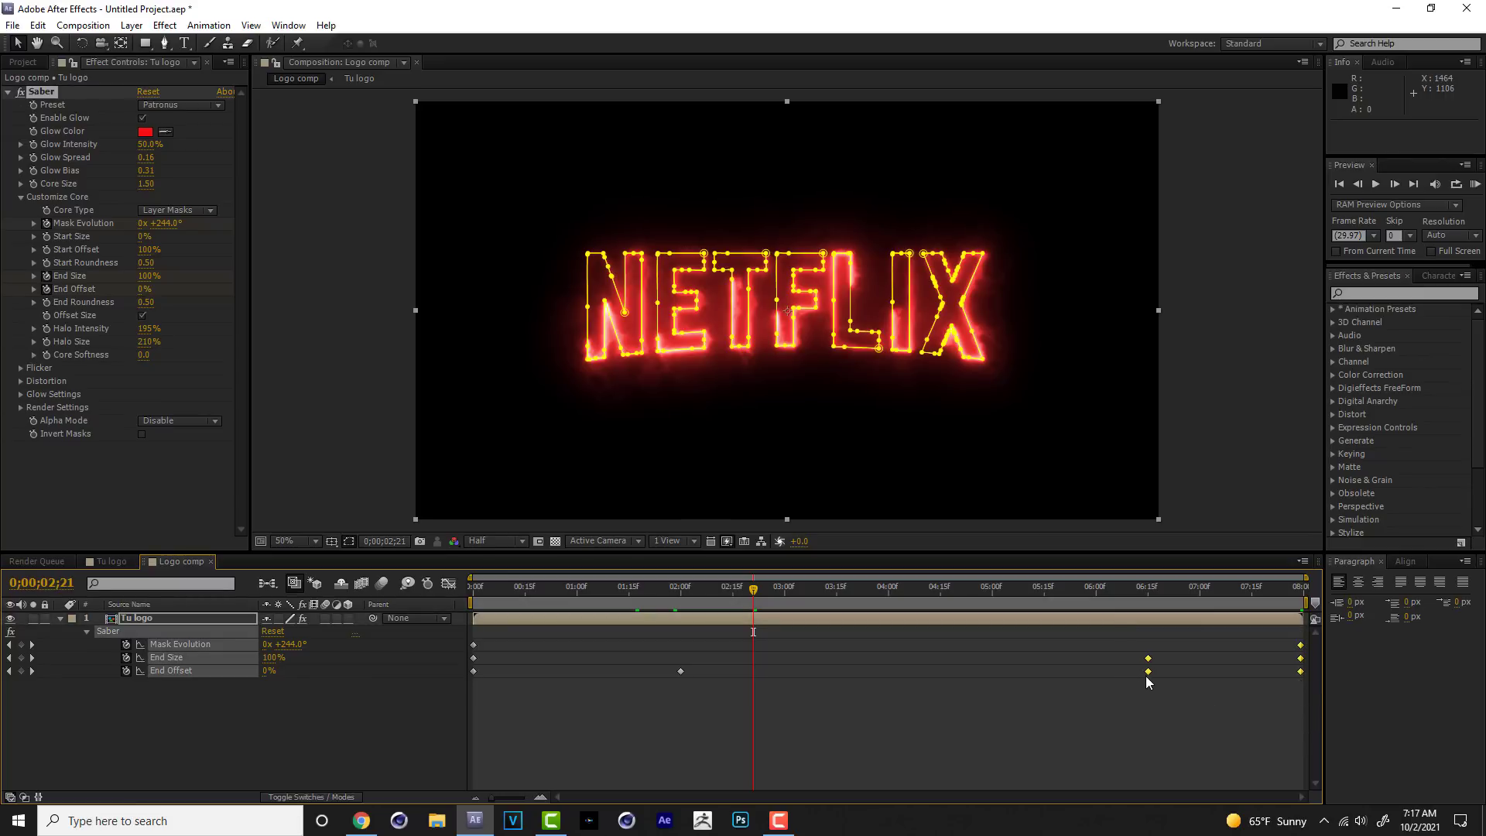
pyautogui.moveTo(1147, 672)
pyautogui.rightClick(1148, 672)
pyautogui.moveTo(1174, 664)
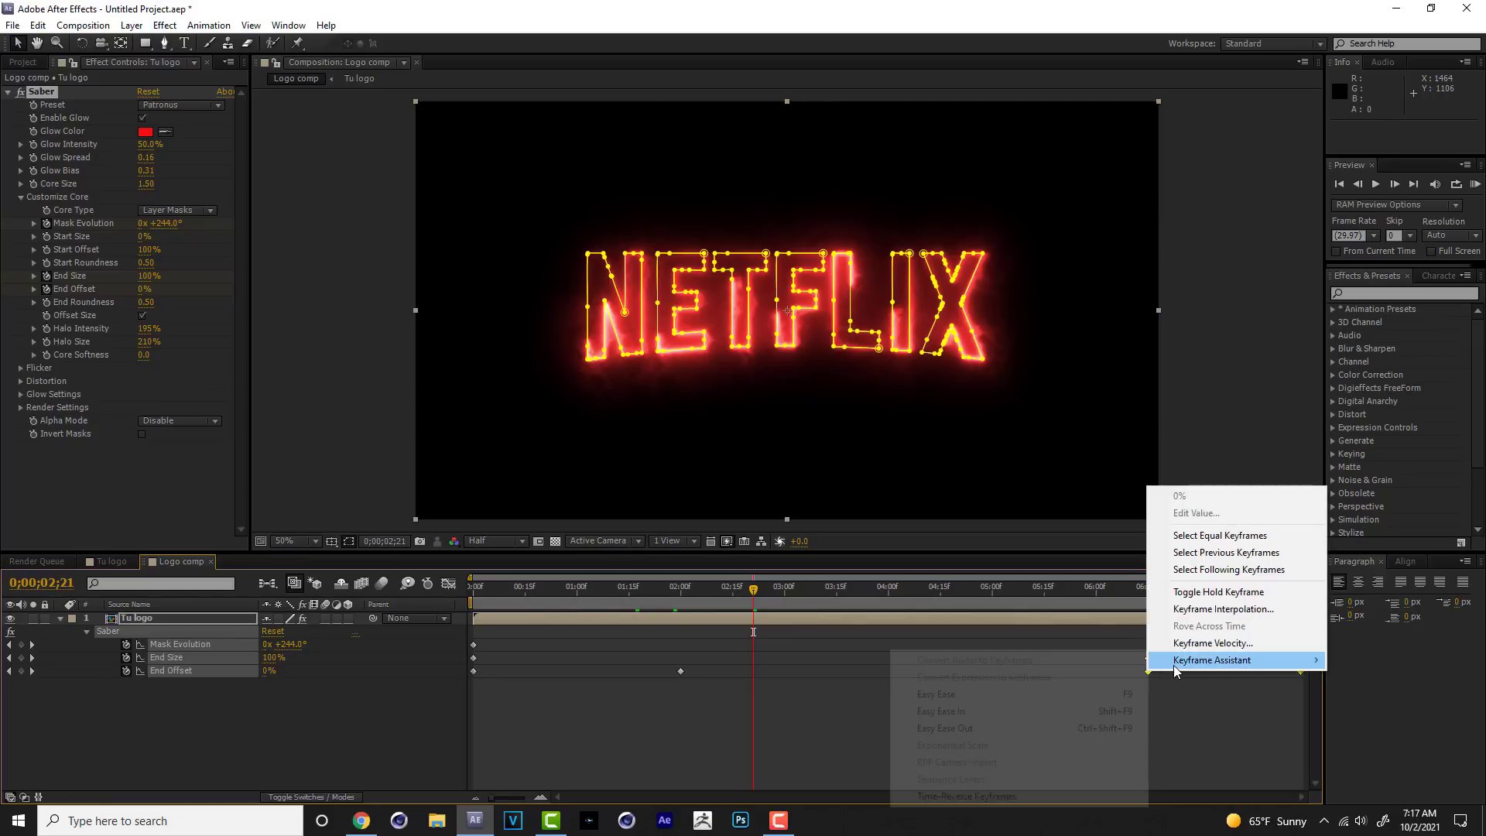
pyautogui.click(959, 694)
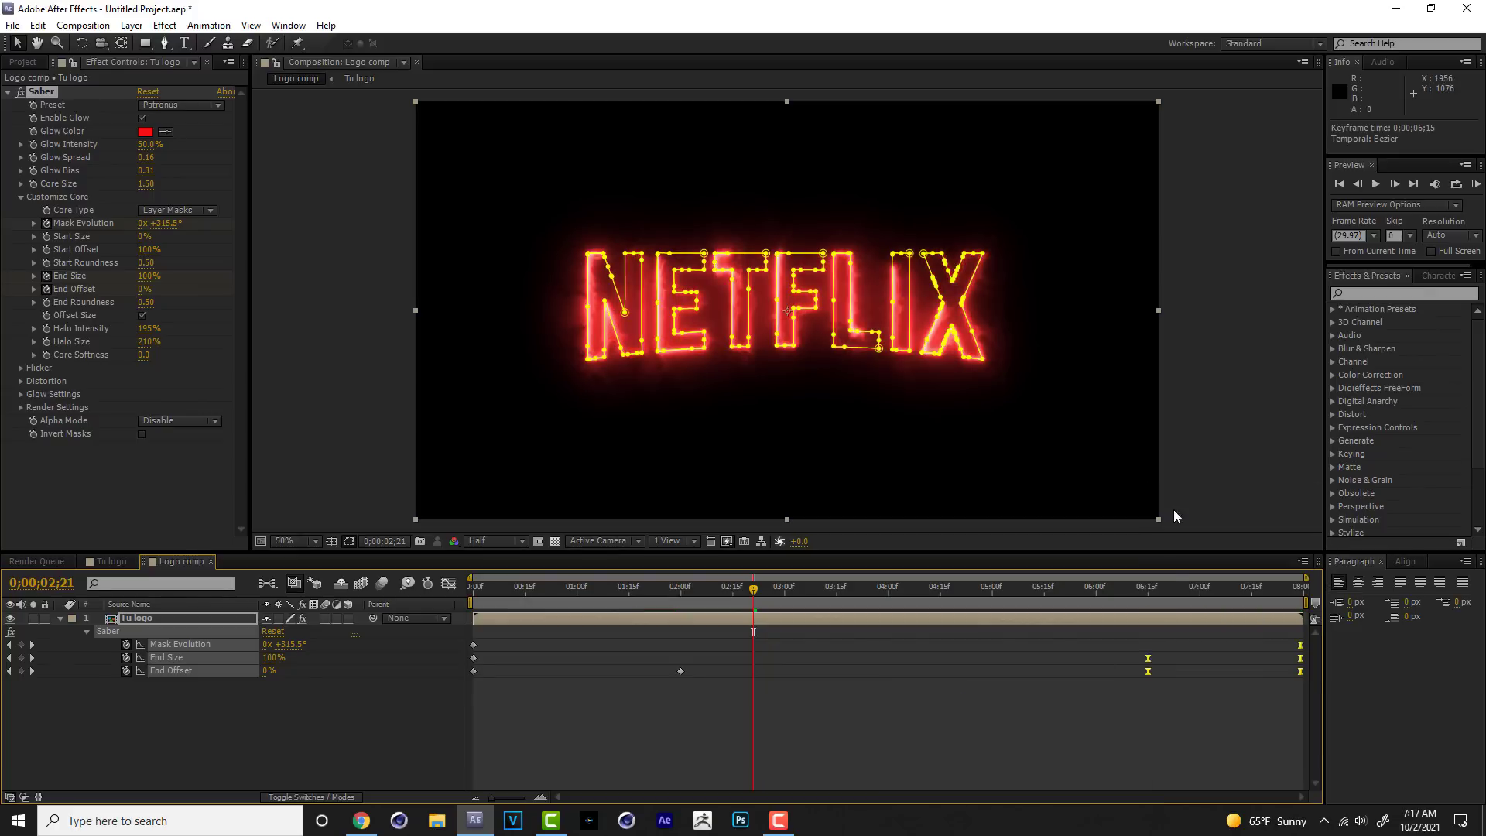
# Create a new 1920 x 1080 composition named Texture, lasting 0;00;08;00 at 29.97 frames per second.
pyautogui.moveTo(1173, 591); pyautogui.dragTo(1210, 591)
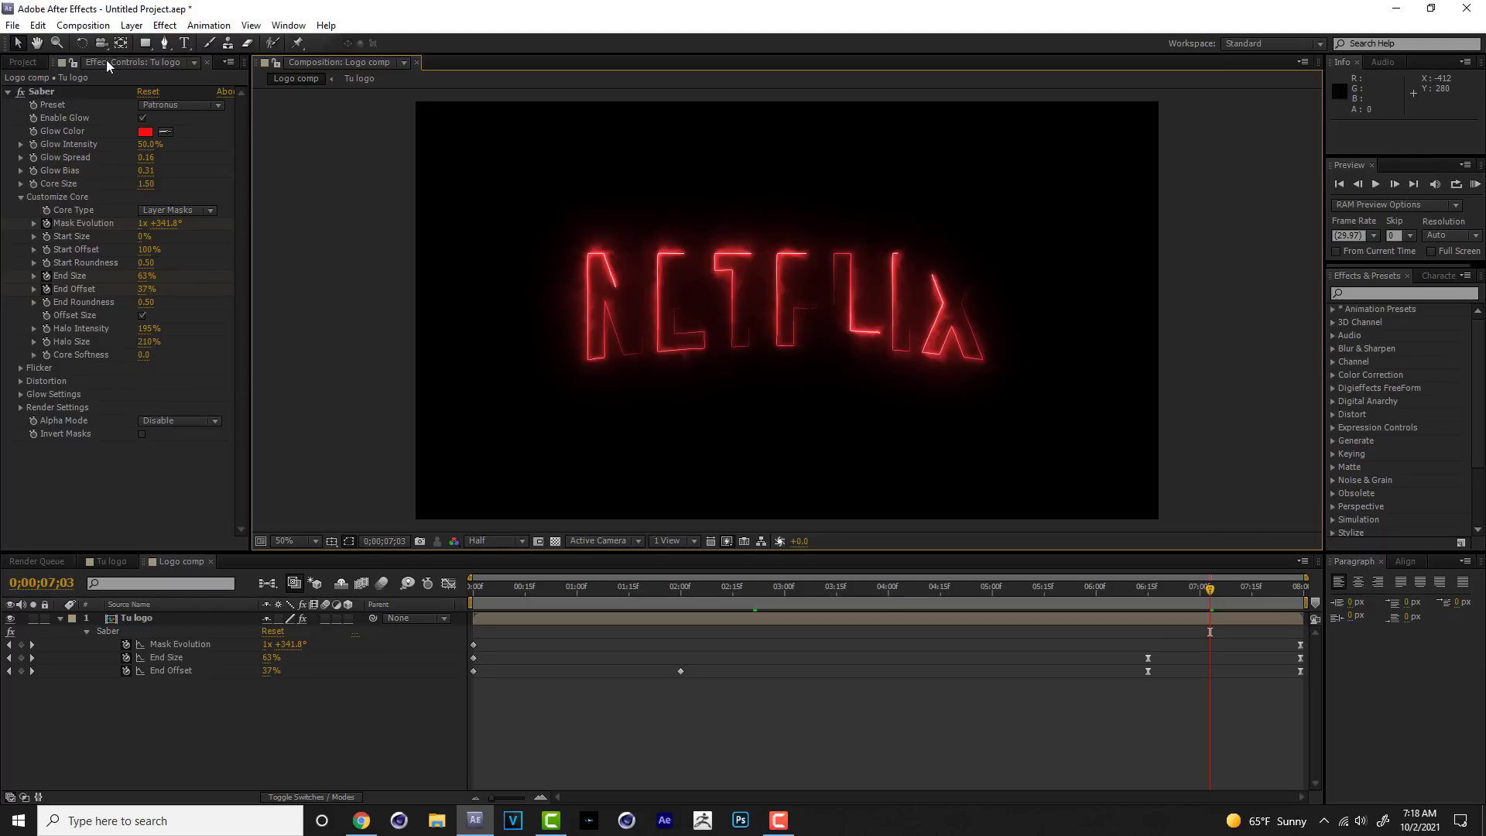
pyautogui.click(83, 26)
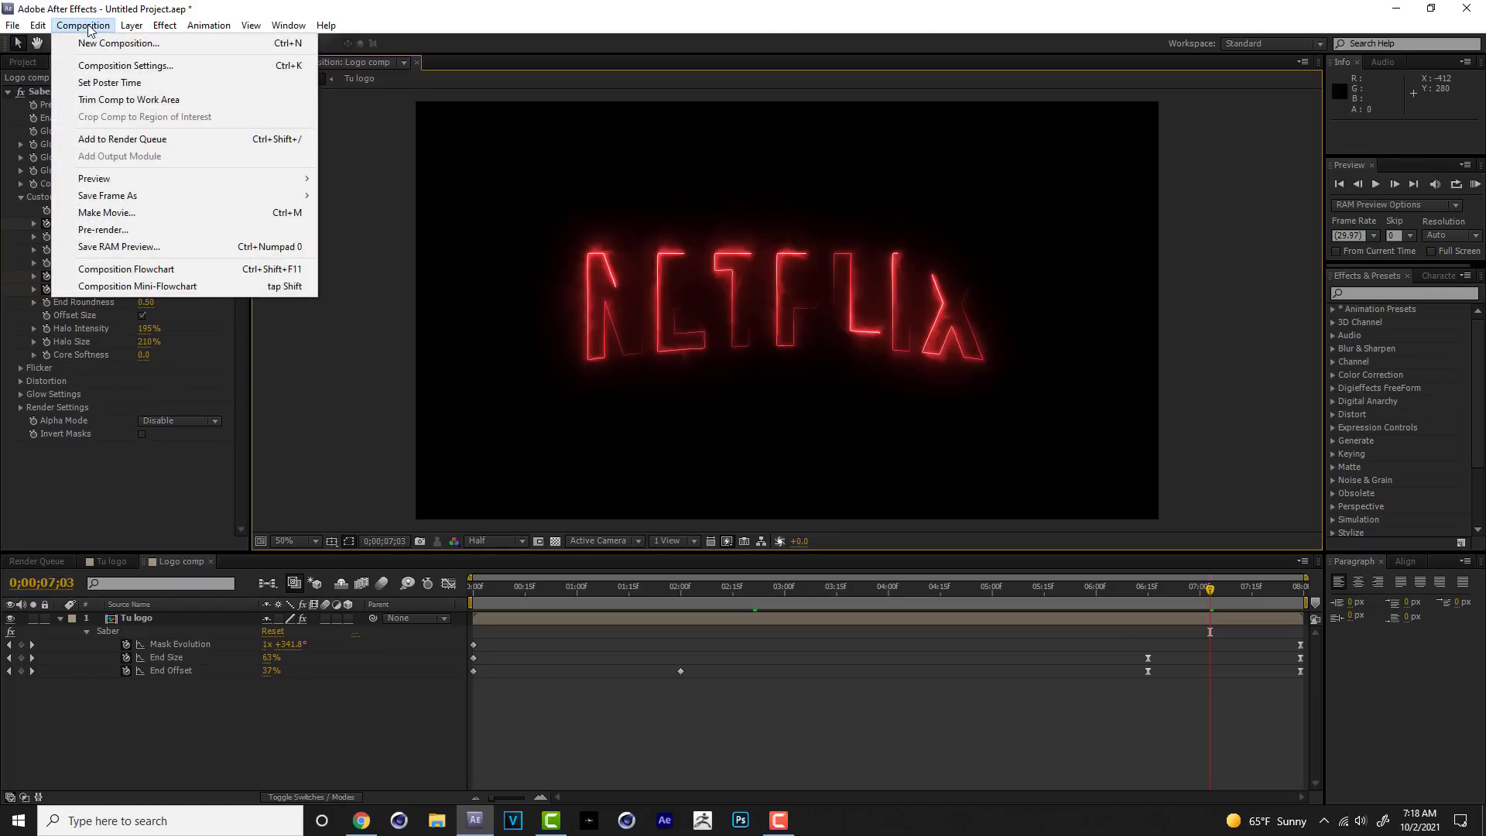
pyautogui.click(144, 44)
pyautogui.write('Texture')
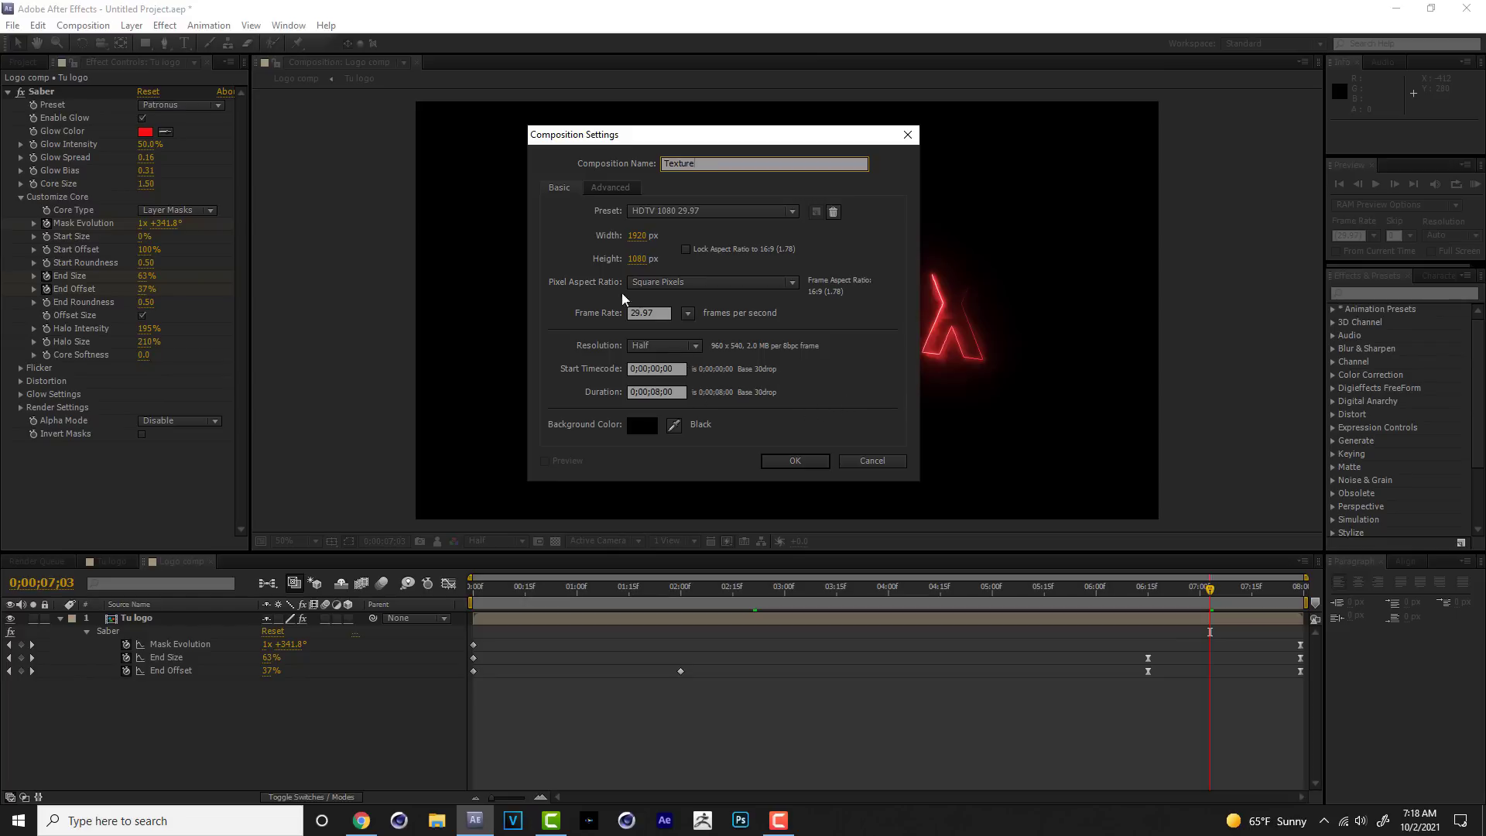
pyautogui.click(791, 461)
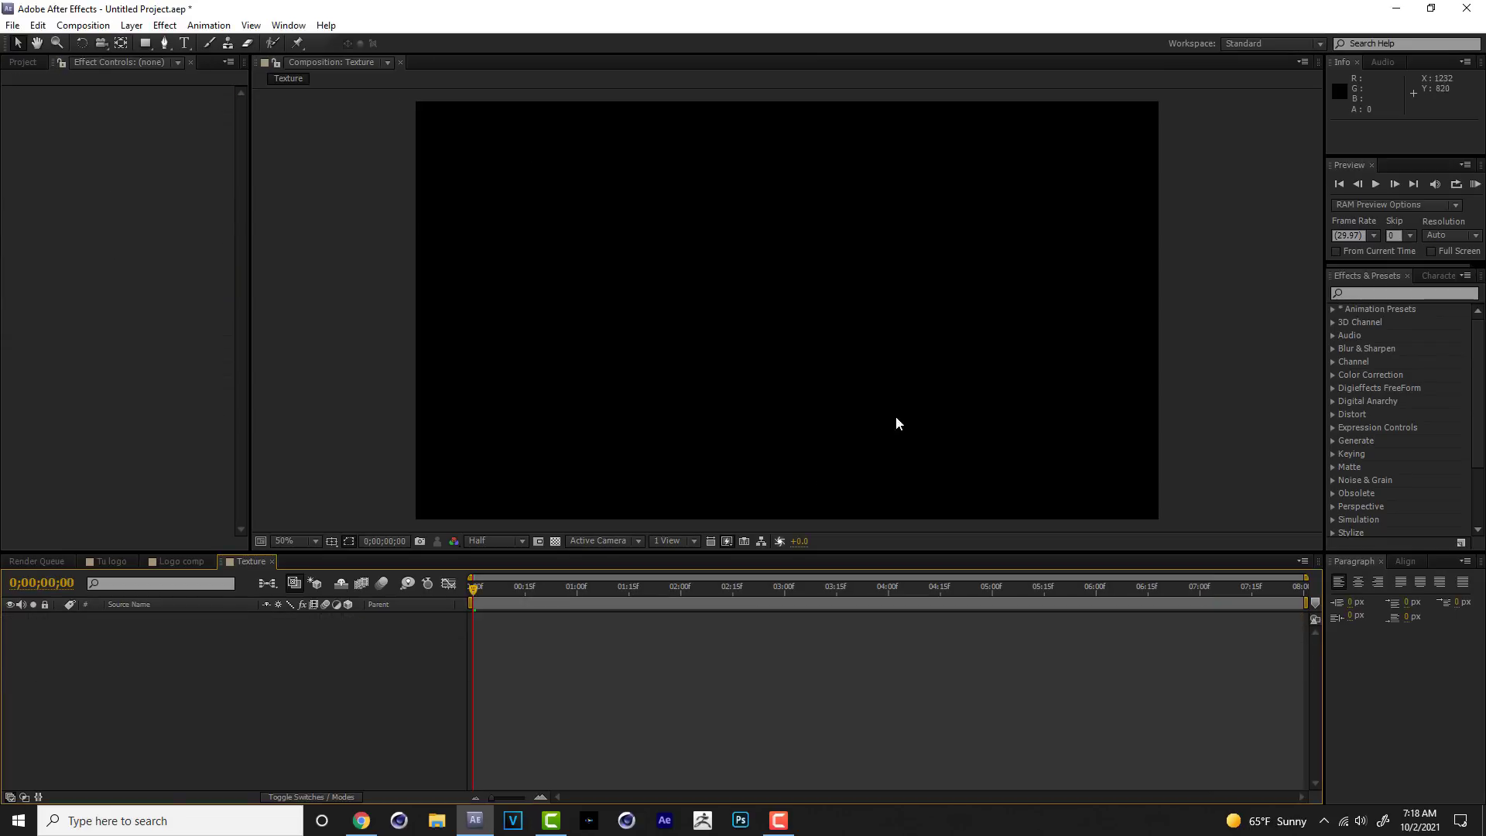
# Place nuva Texture_00000.jpg from the project files at the centre of the Texture composition.
pyautogui.click(33, 64)
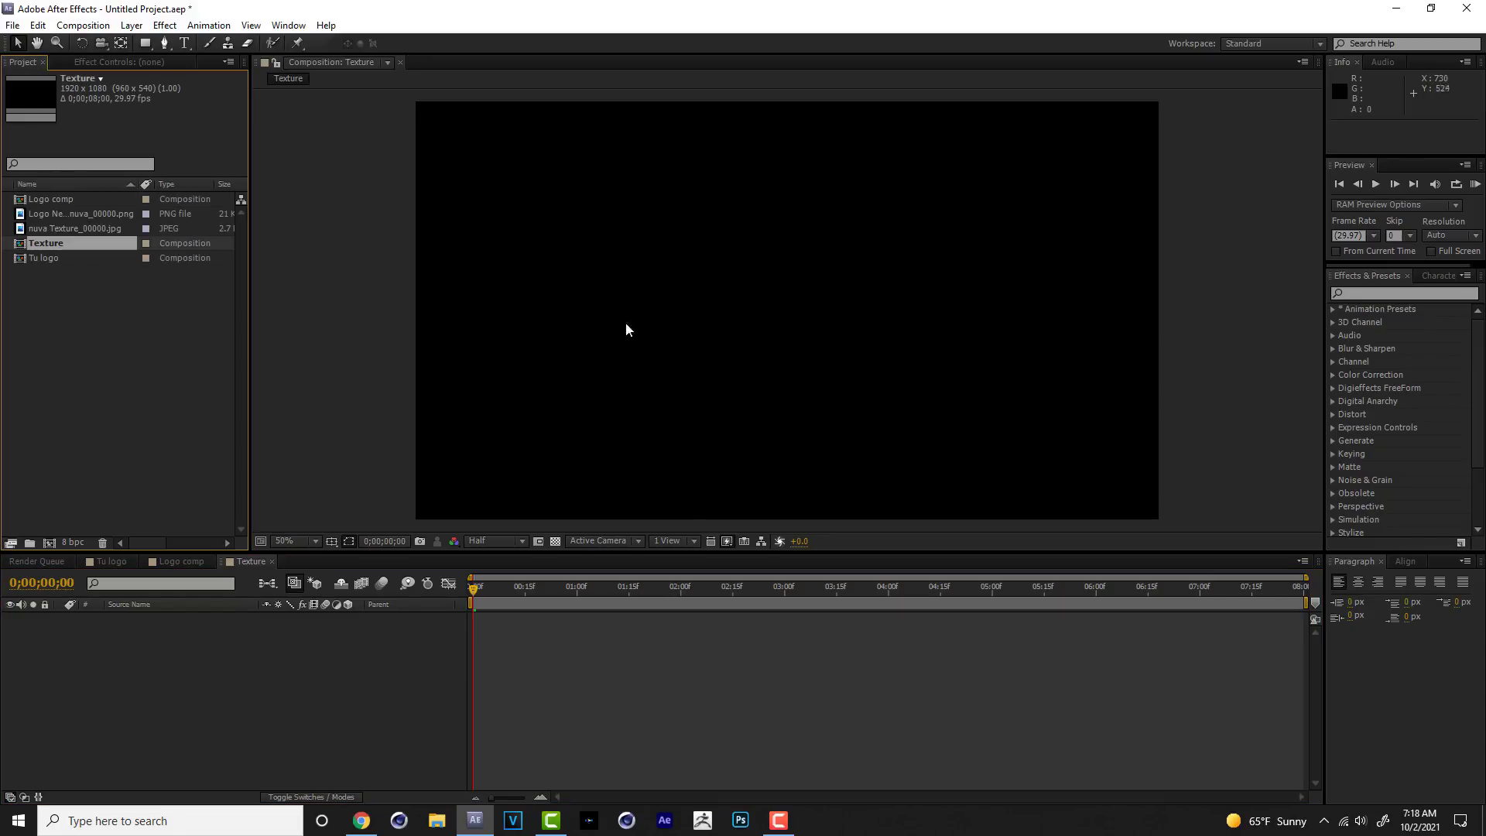
pyautogui.click(53, 229)
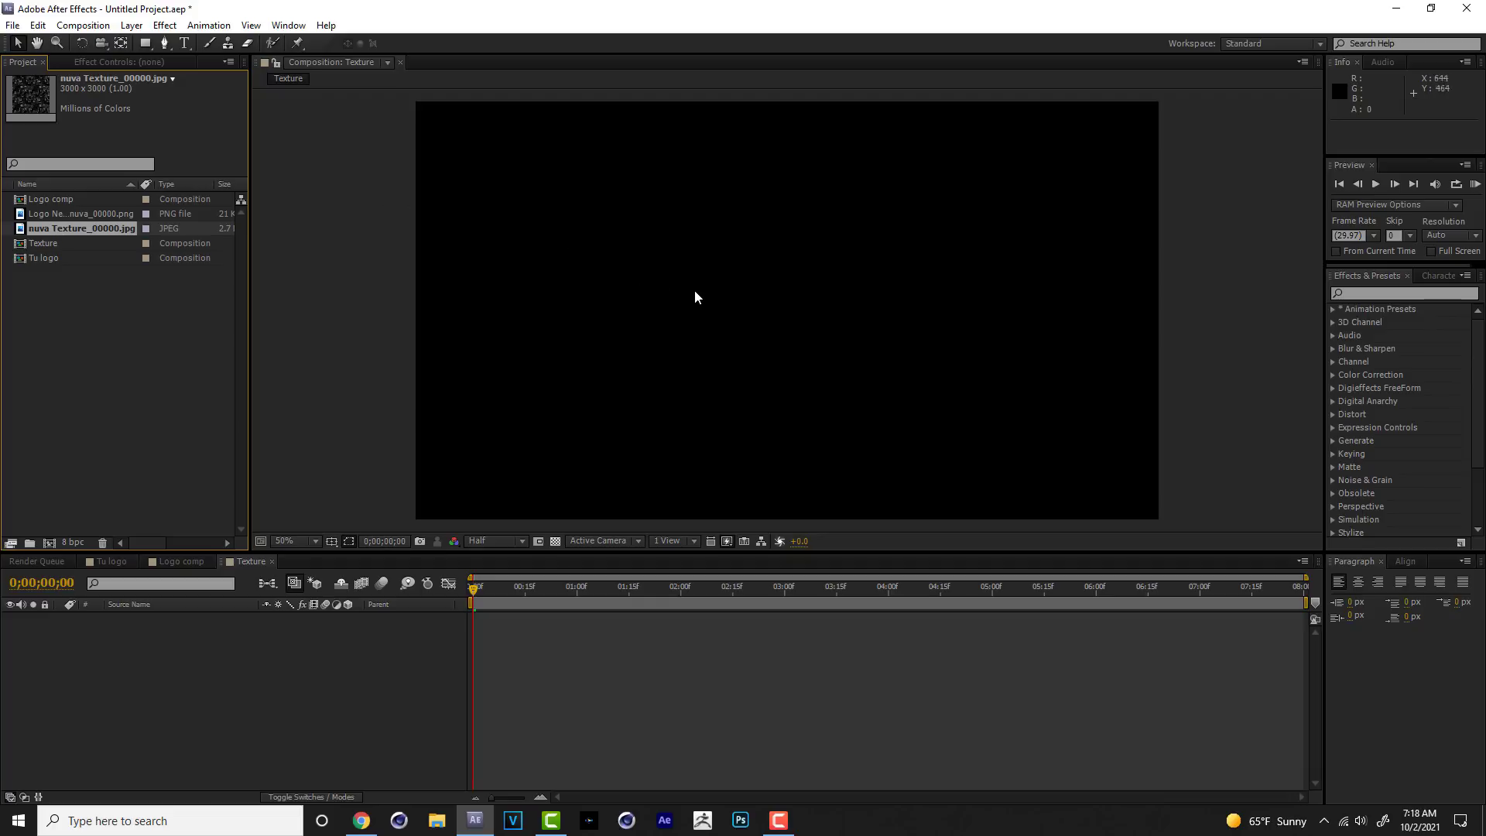
pyautogui.scroll(-1, 690, 294)
pyautogui.moveTo(40, 226); pyautogui.dragTo(778, 308)
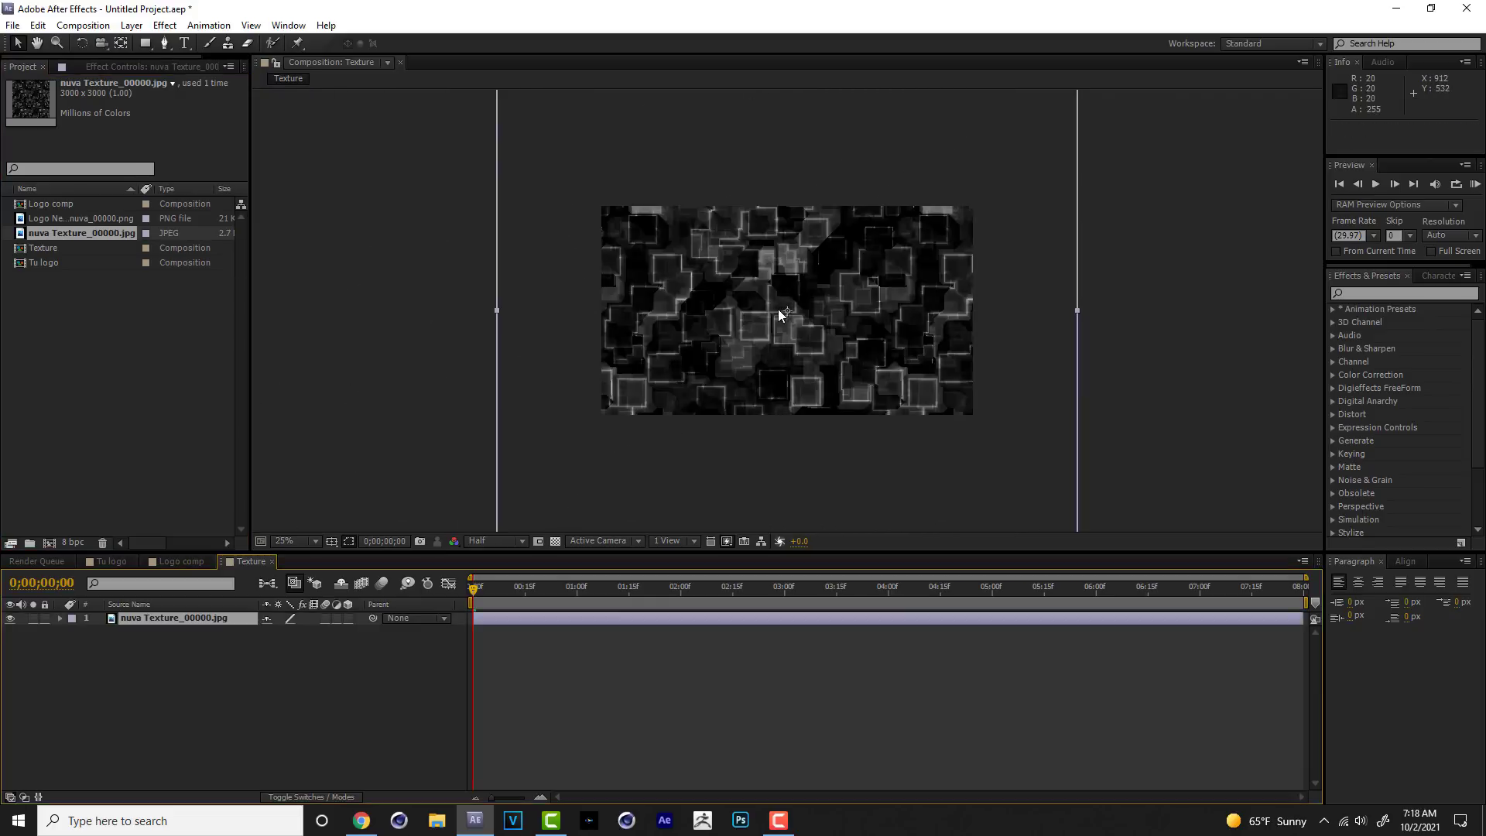
pyautogui.scroll(-1, 836, 360)
pyautogui.scroll(1, 825, 359)
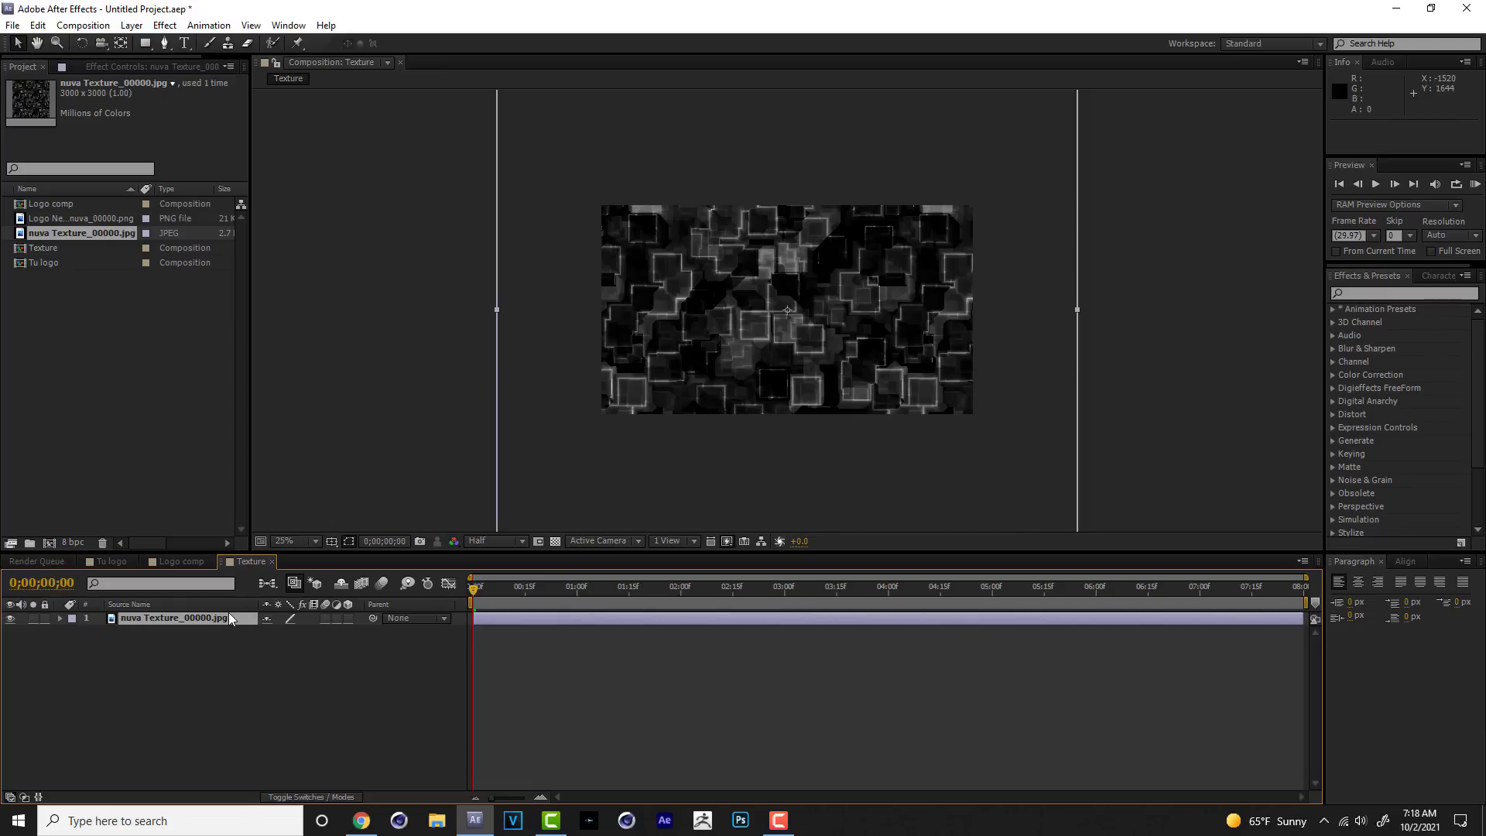
# Set the nuva Texture_00000.jpg layer's Scale to 65% and check how it covers the frame.
pyautogui.press('s')
pyautogui.click(317, 632)
pyautogui.write('65')
pyautogui.click(332, 661)
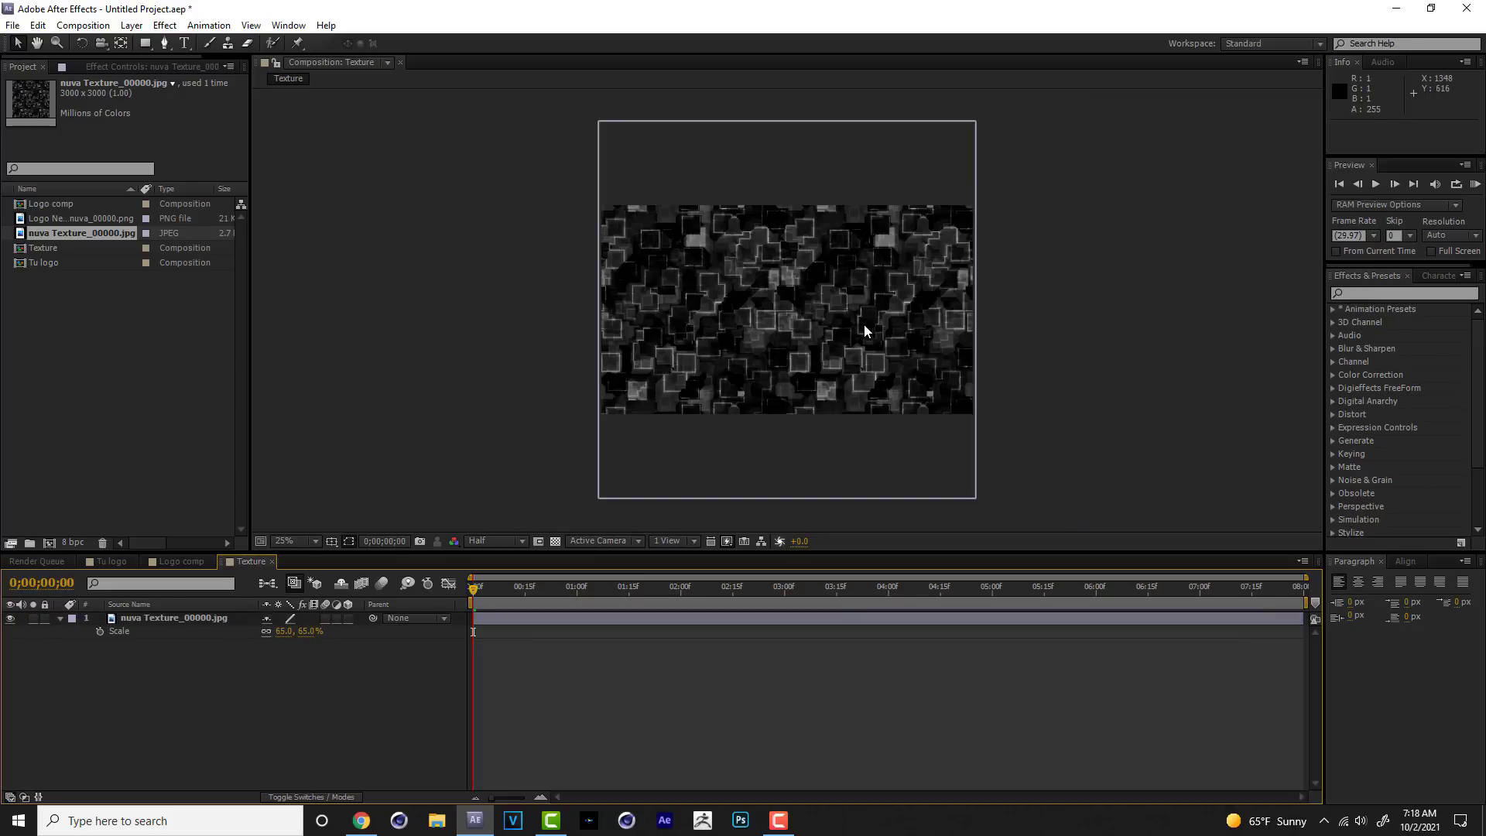
pyautogui.scroll(2, 889, 324)
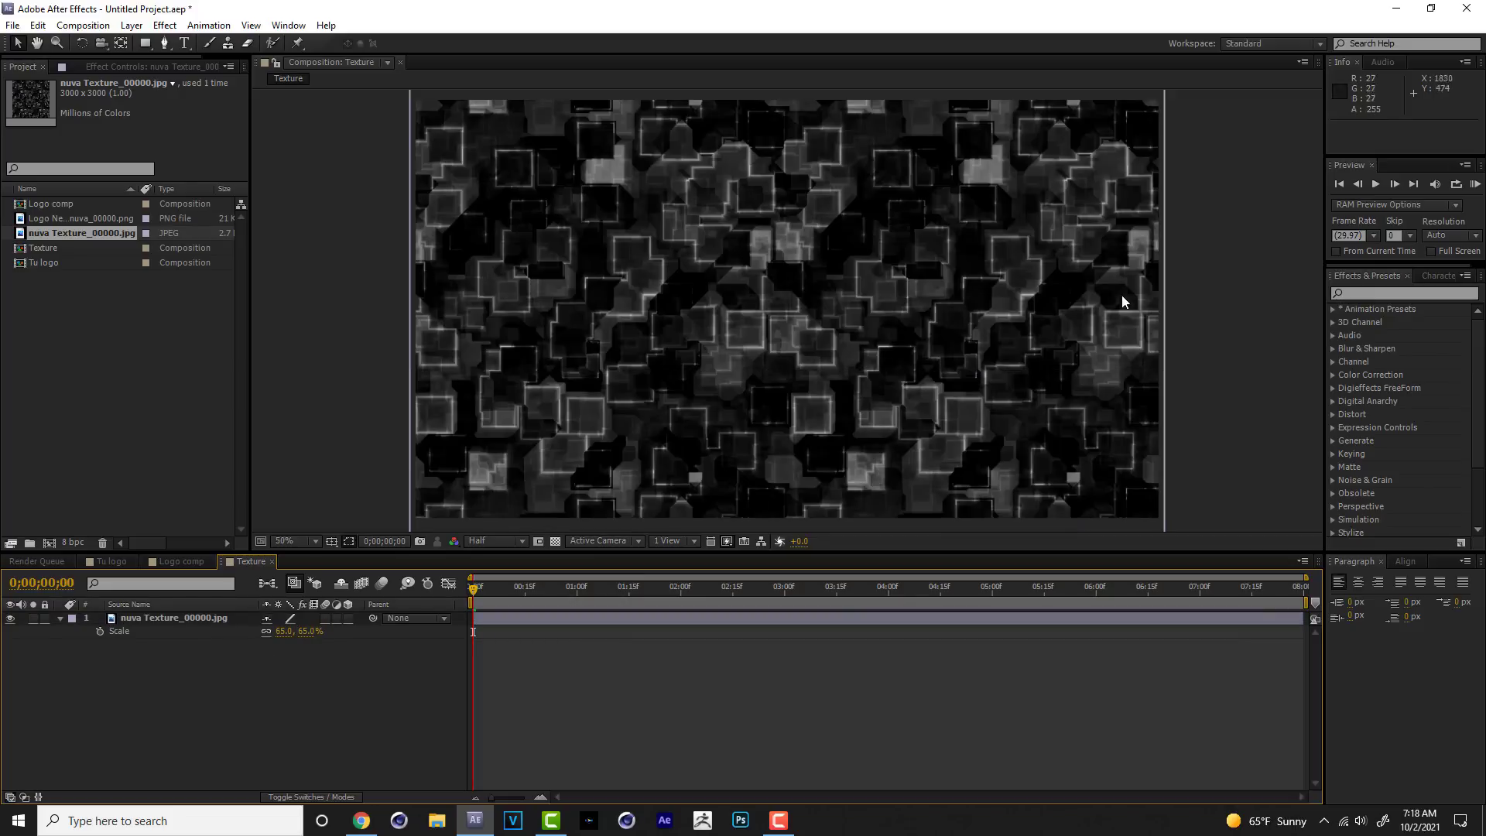
pyautogui.scroll(-2, 1145, 321)
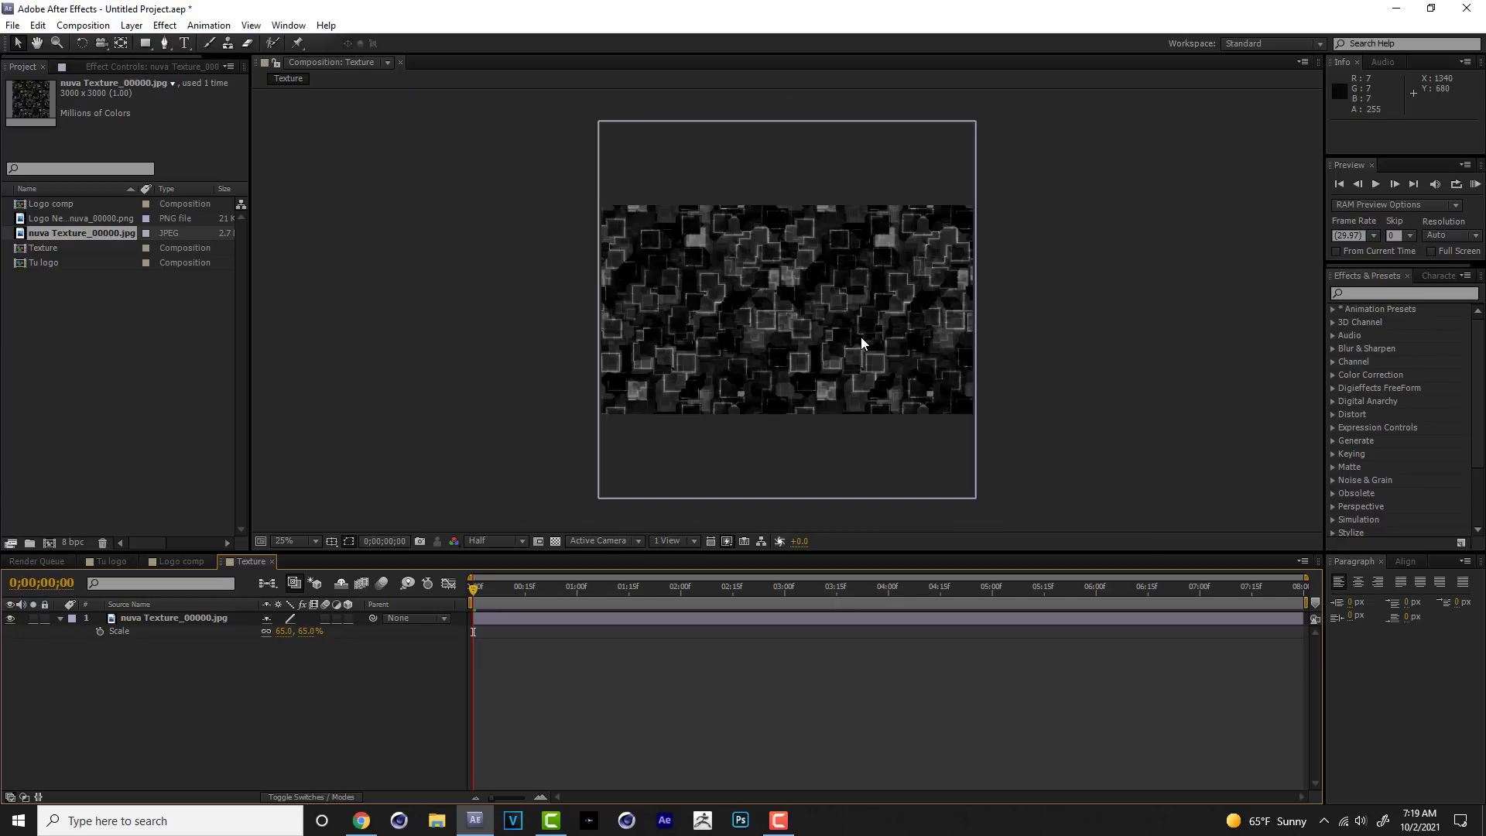
# Apply the Levels effect to the nuva Texture_00000.jpg layer and set its Gamma to 0.8.
pyautogui.click(175, 619)
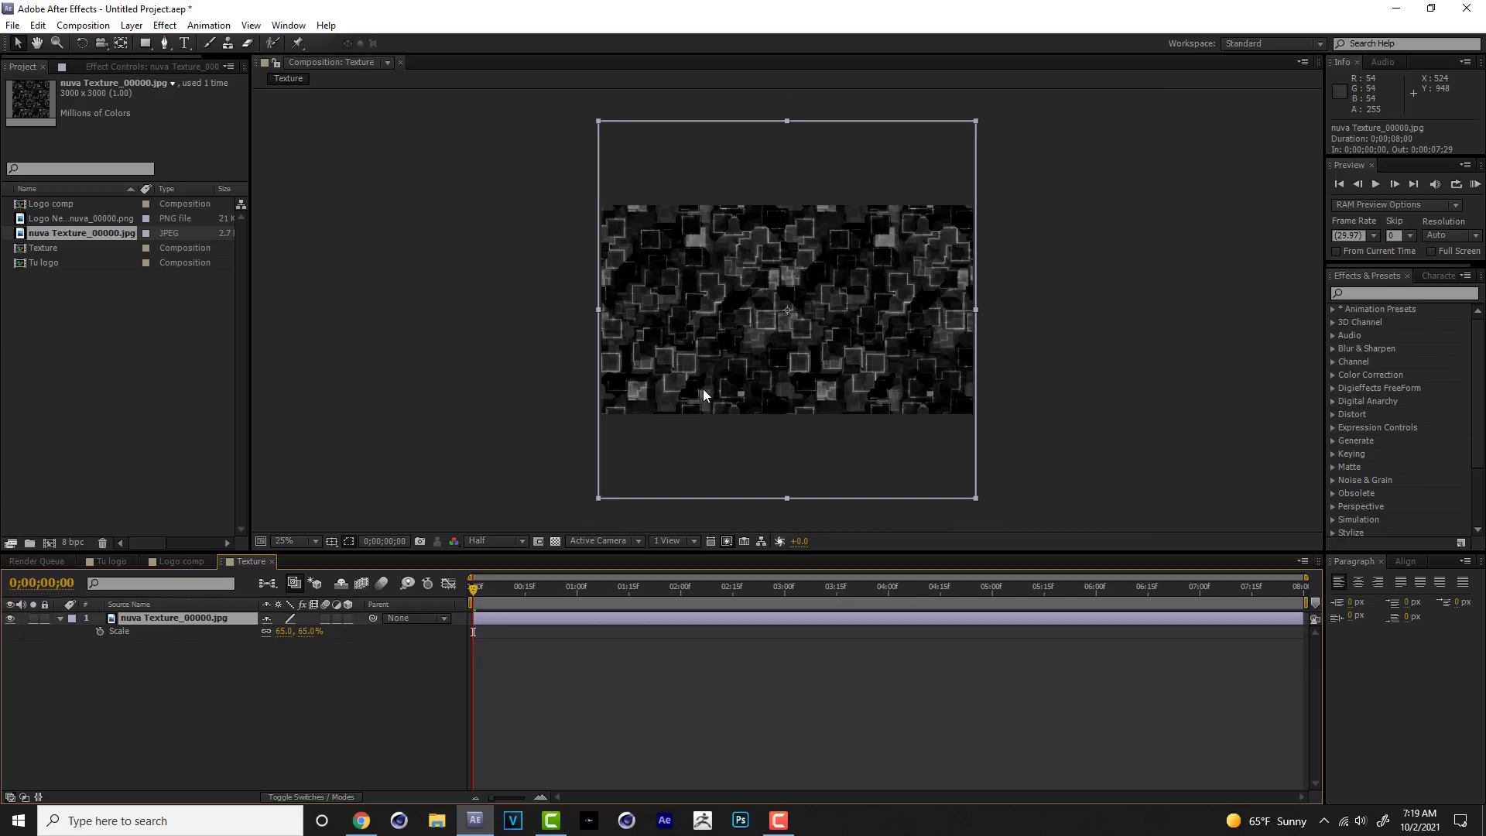
pyautogui.click(164, 26)
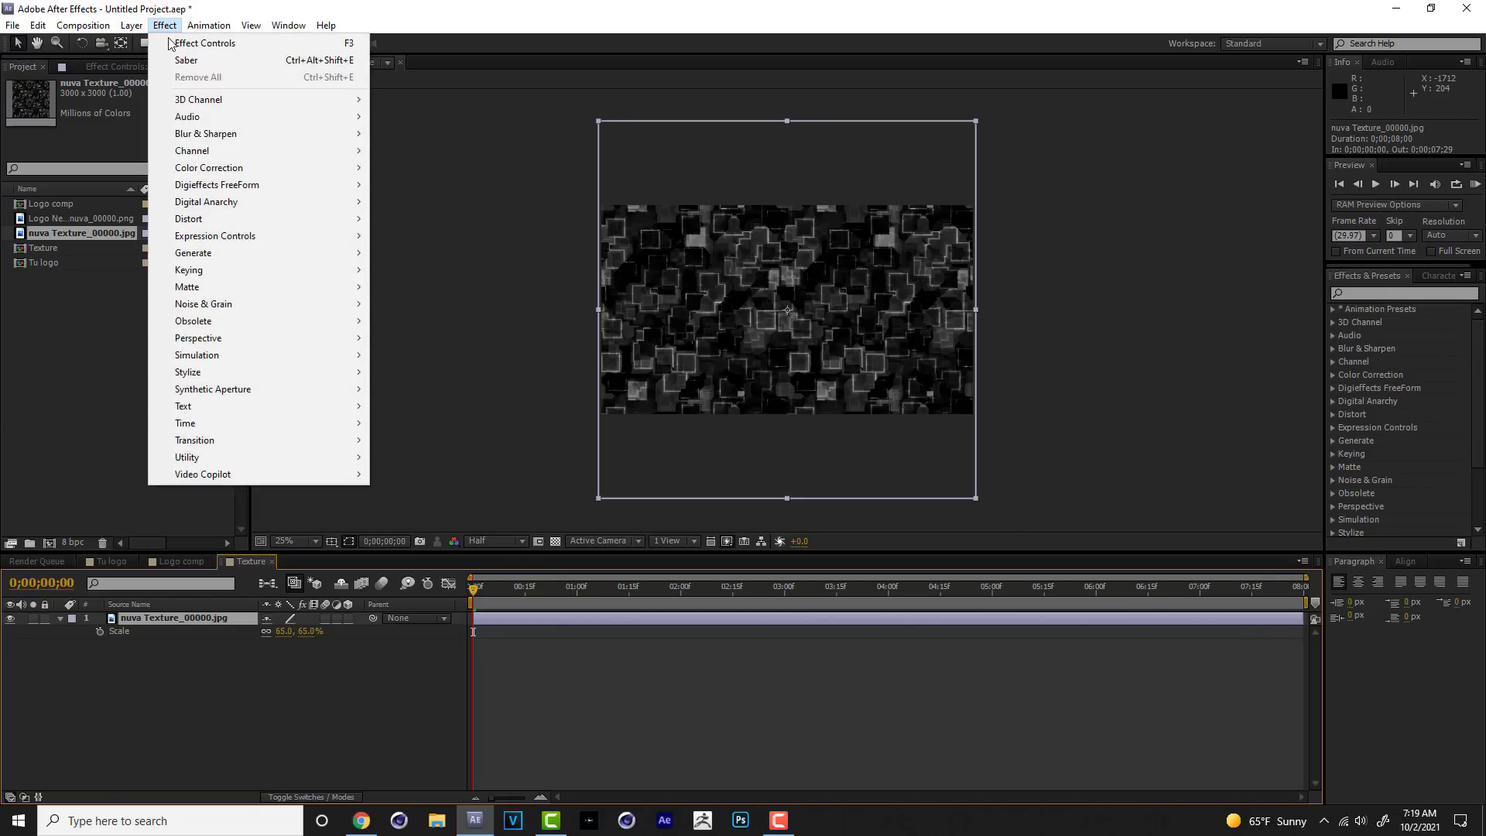
pyautogui.moveTo(217, 135)
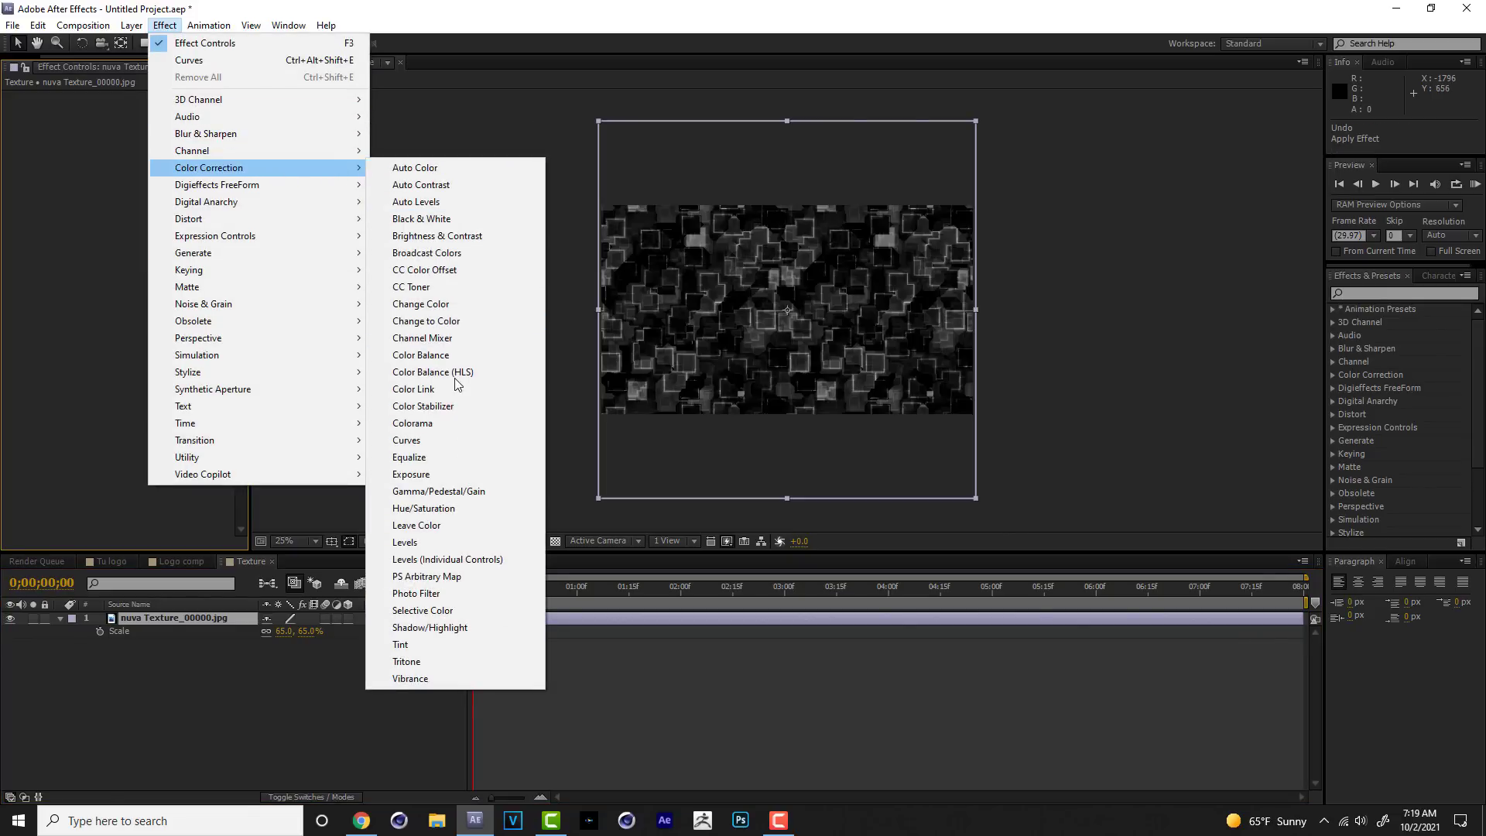
pyautogui.click(424, 542)
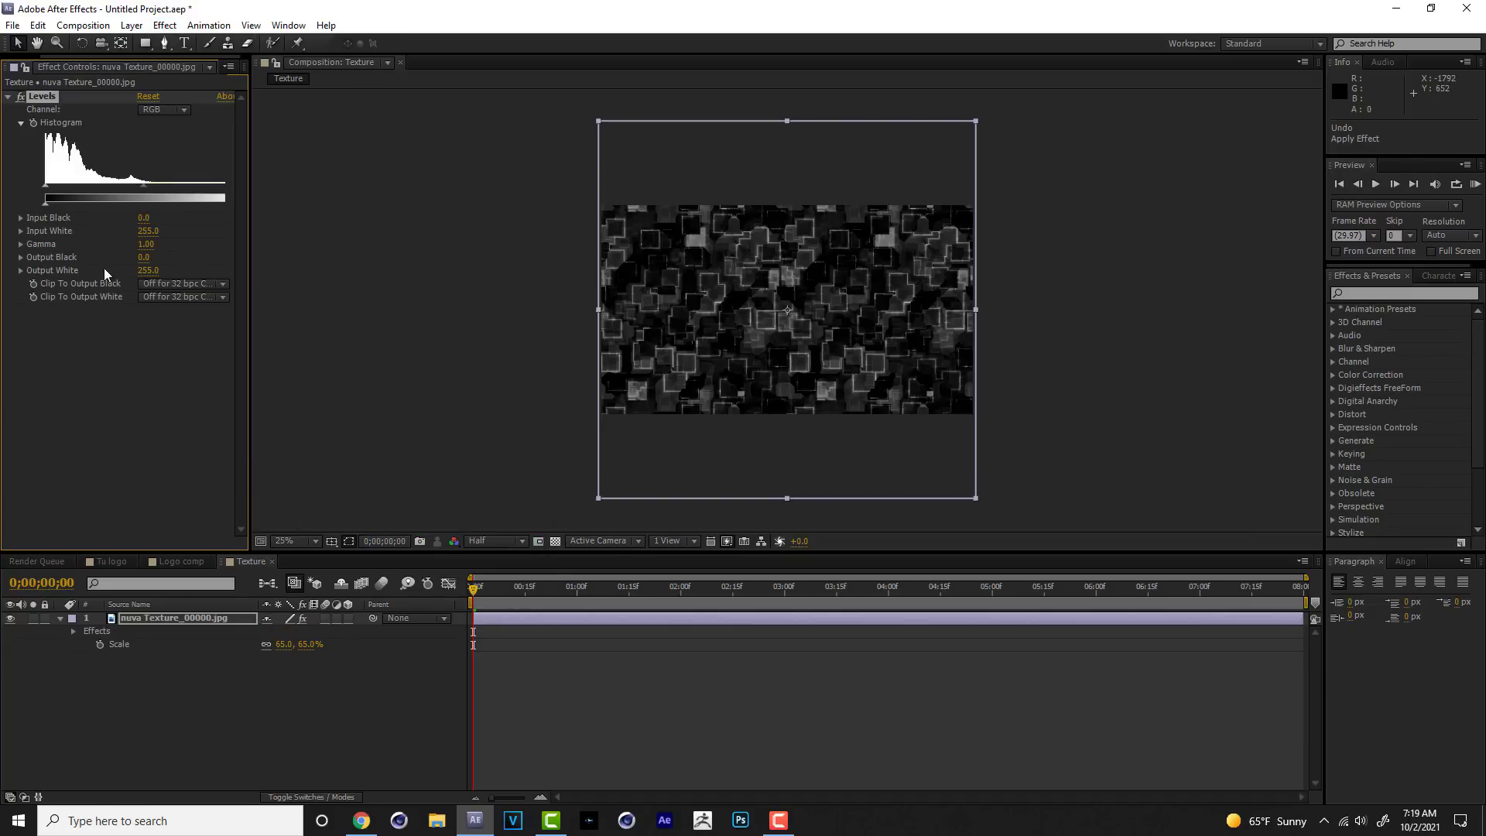
pyautogui.click(146, 245)
pyautogui.write('0.8')
pyautogui.press('Return')
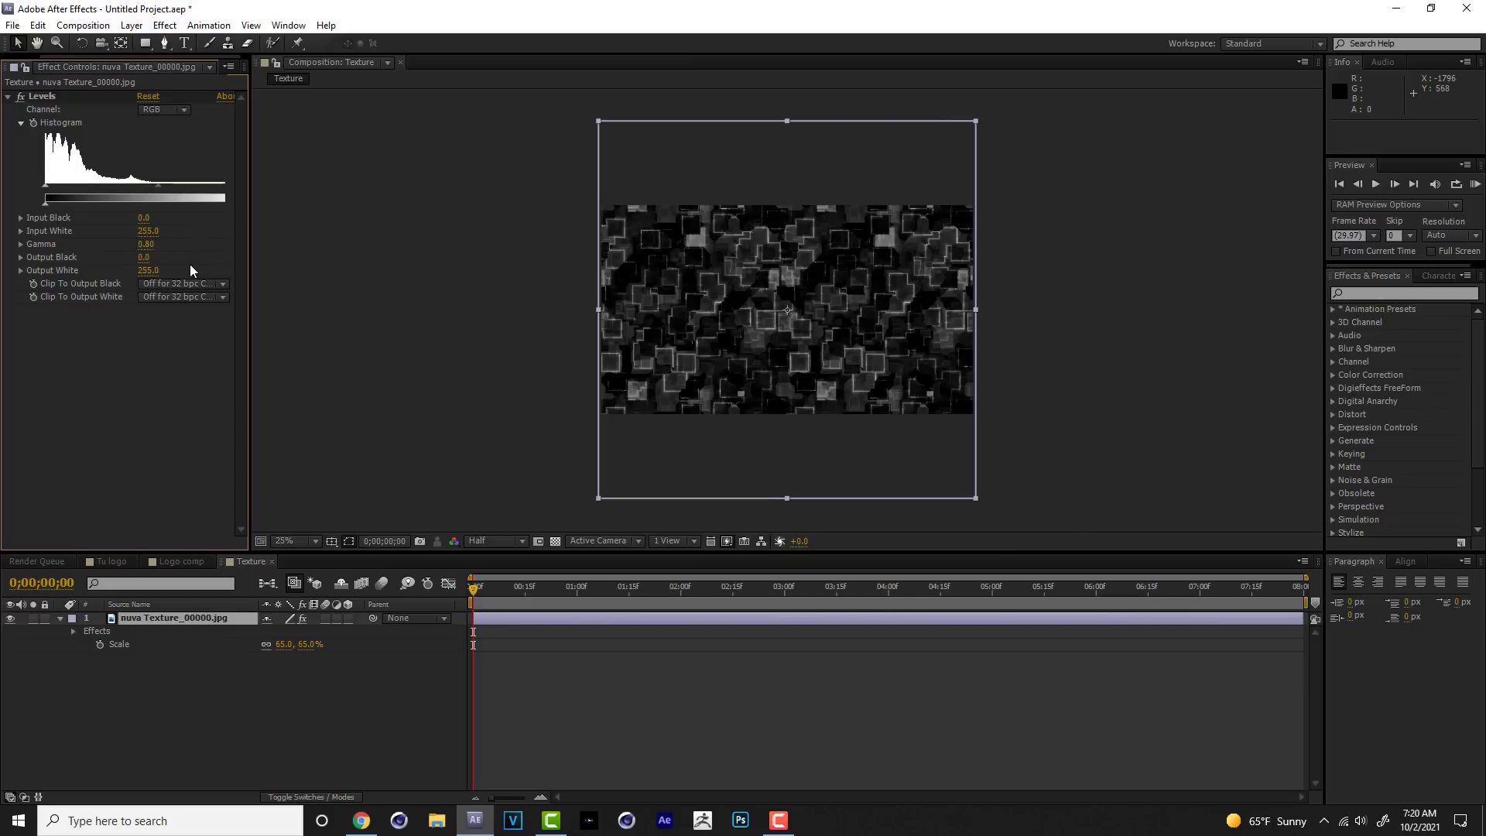
pyautogui.scroll(2, 814, 371)
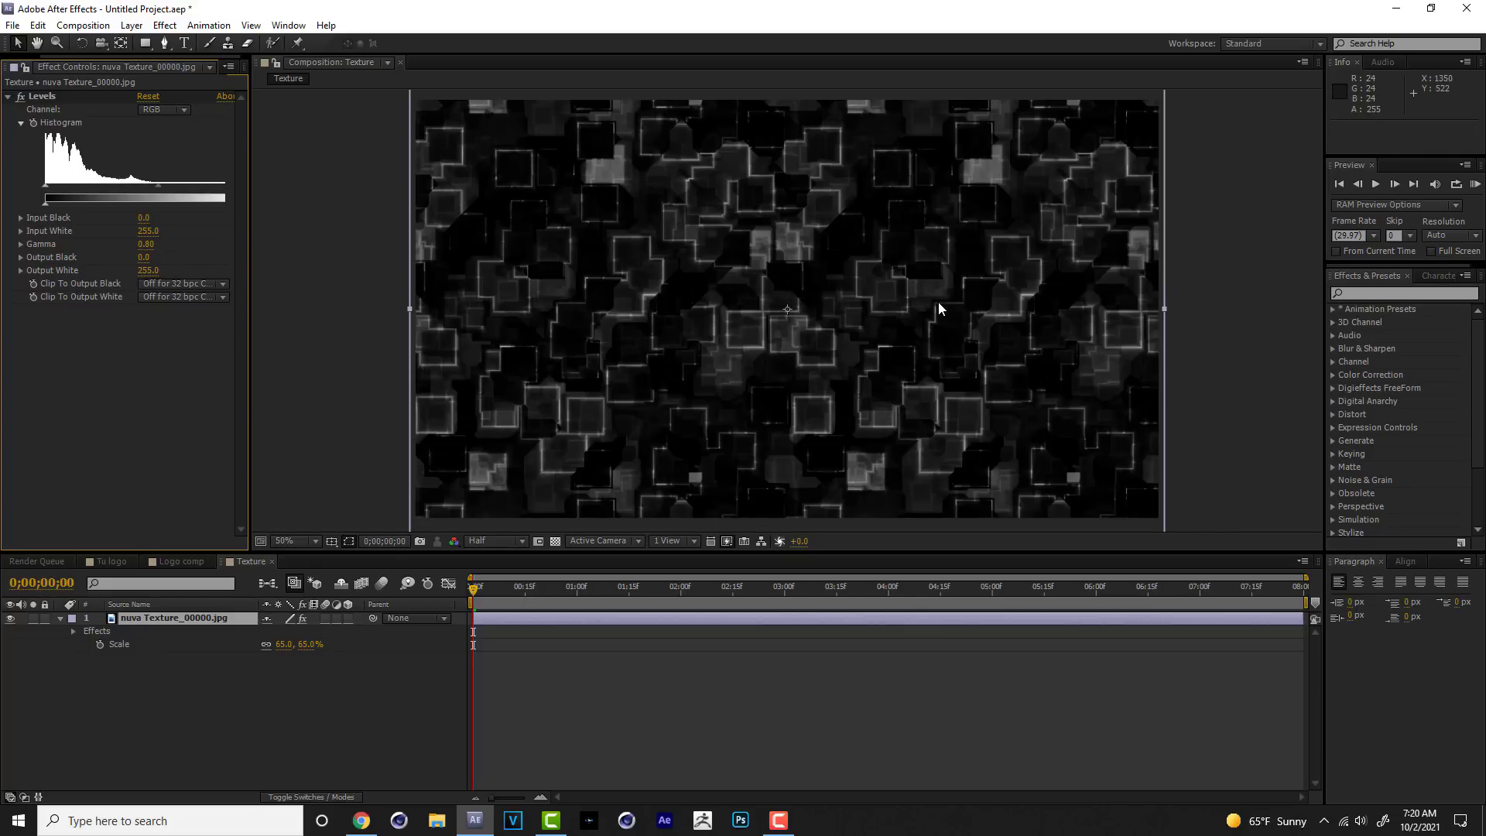
pyautogui.scroll(-2, 925, 320)
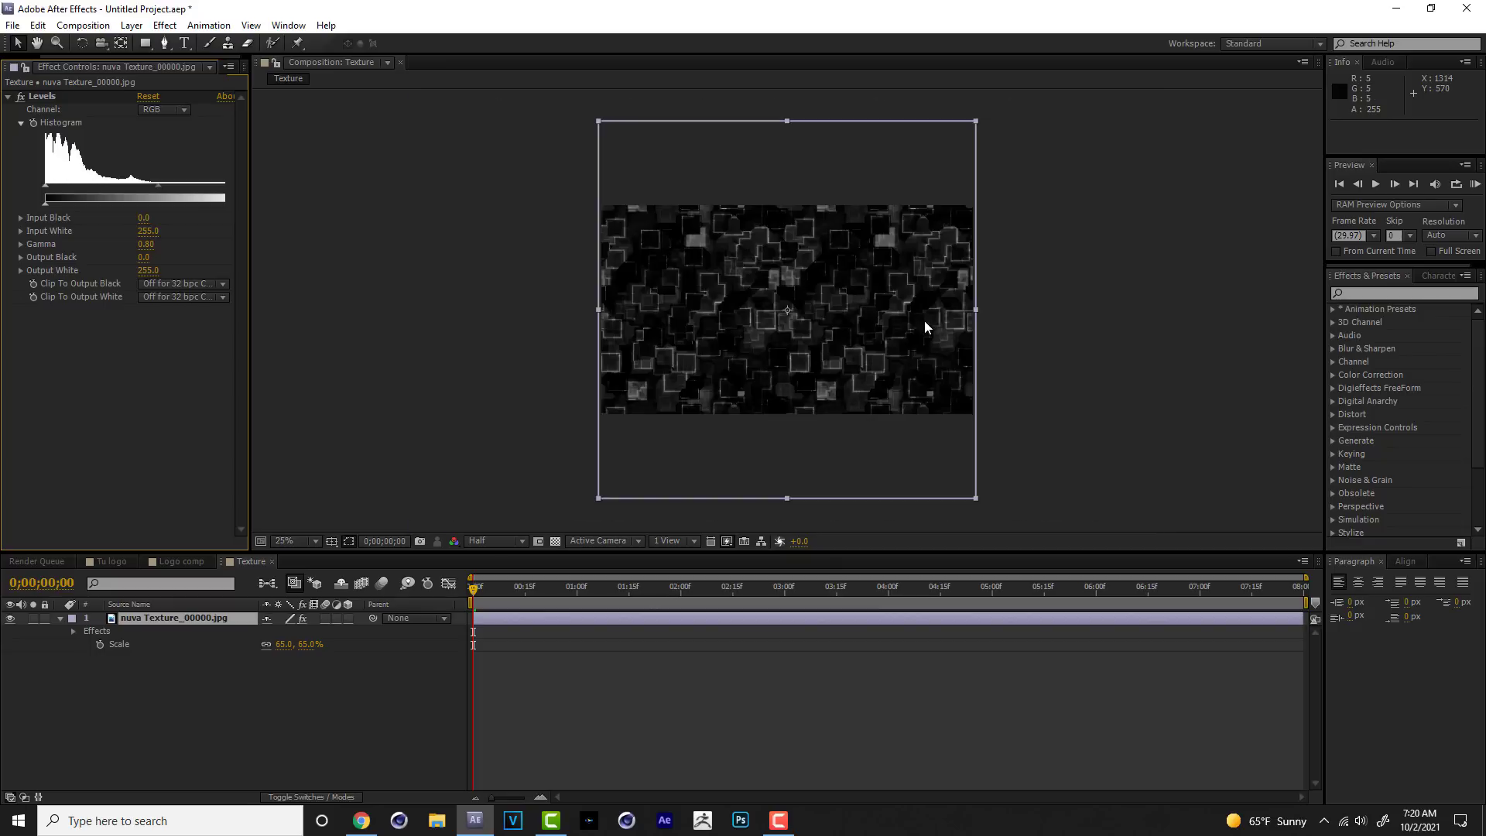
pyautogui.scroll(2, 926, 326)
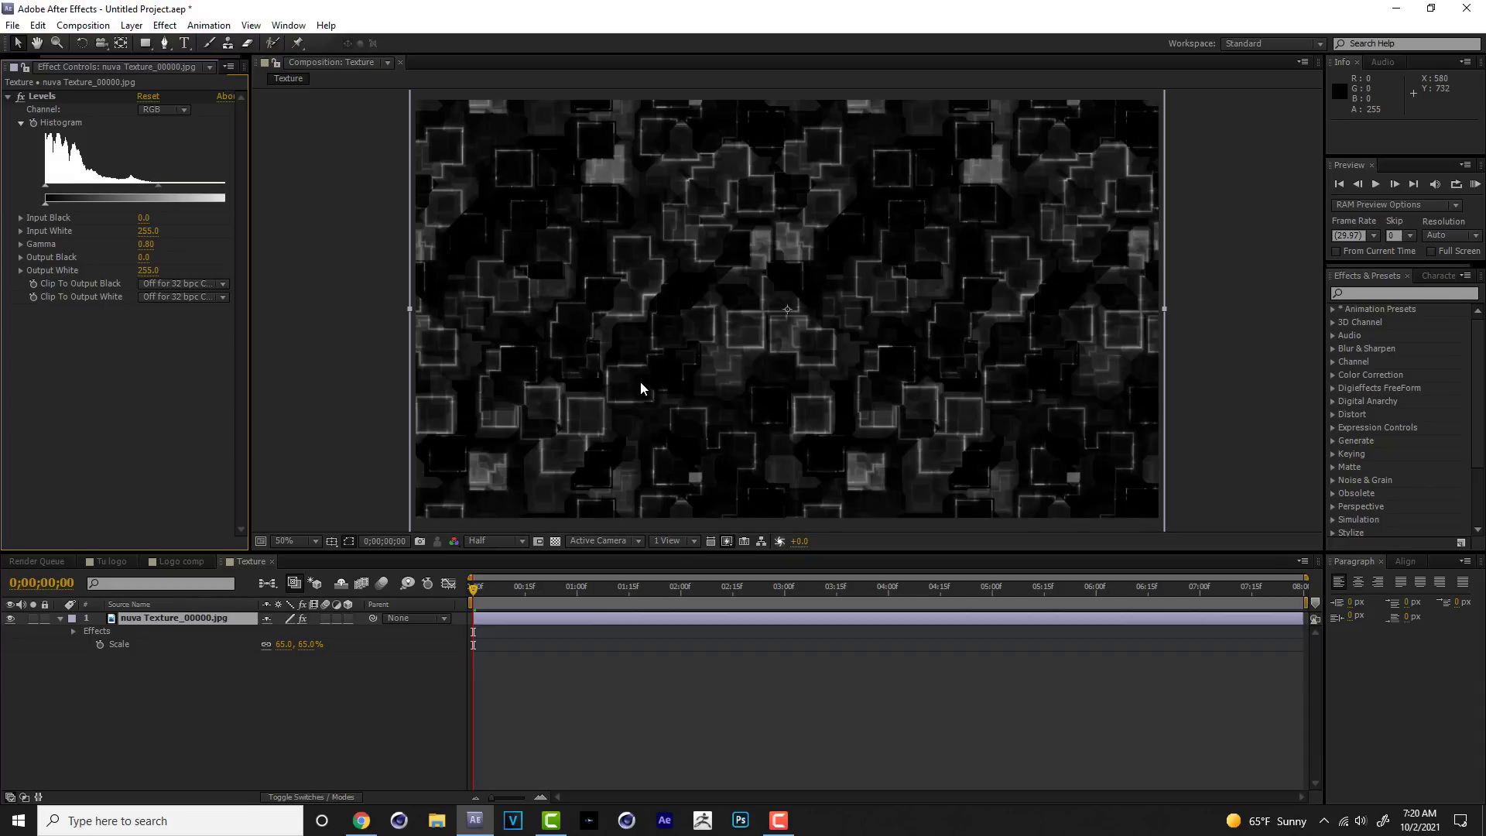
# Create a new 1920 x 1080 composition named Floor, lasting 0;00;08;00.
pyautogui.click(98, 29)
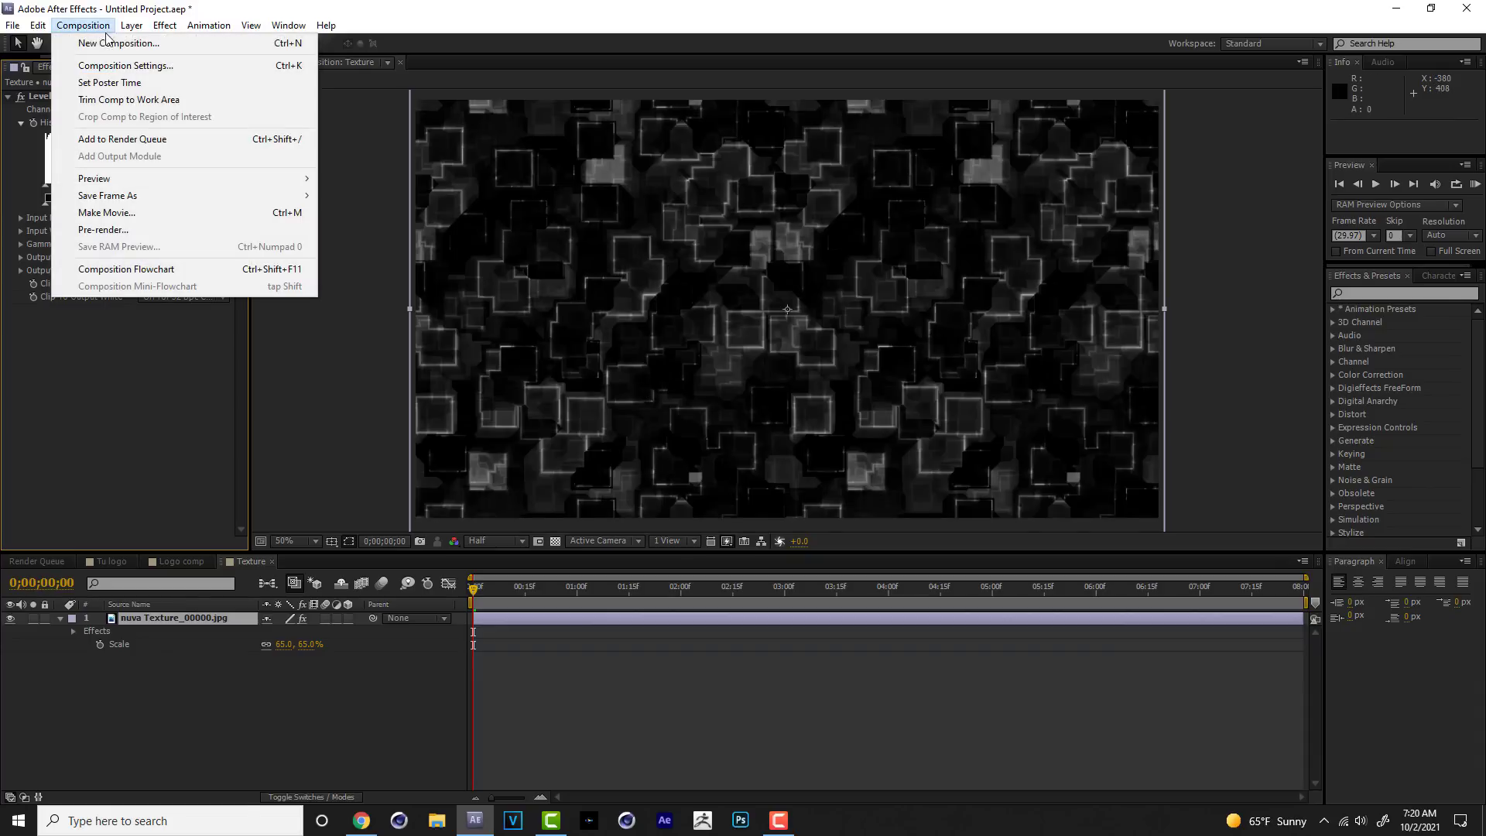
pyautogui.click(113, 44)
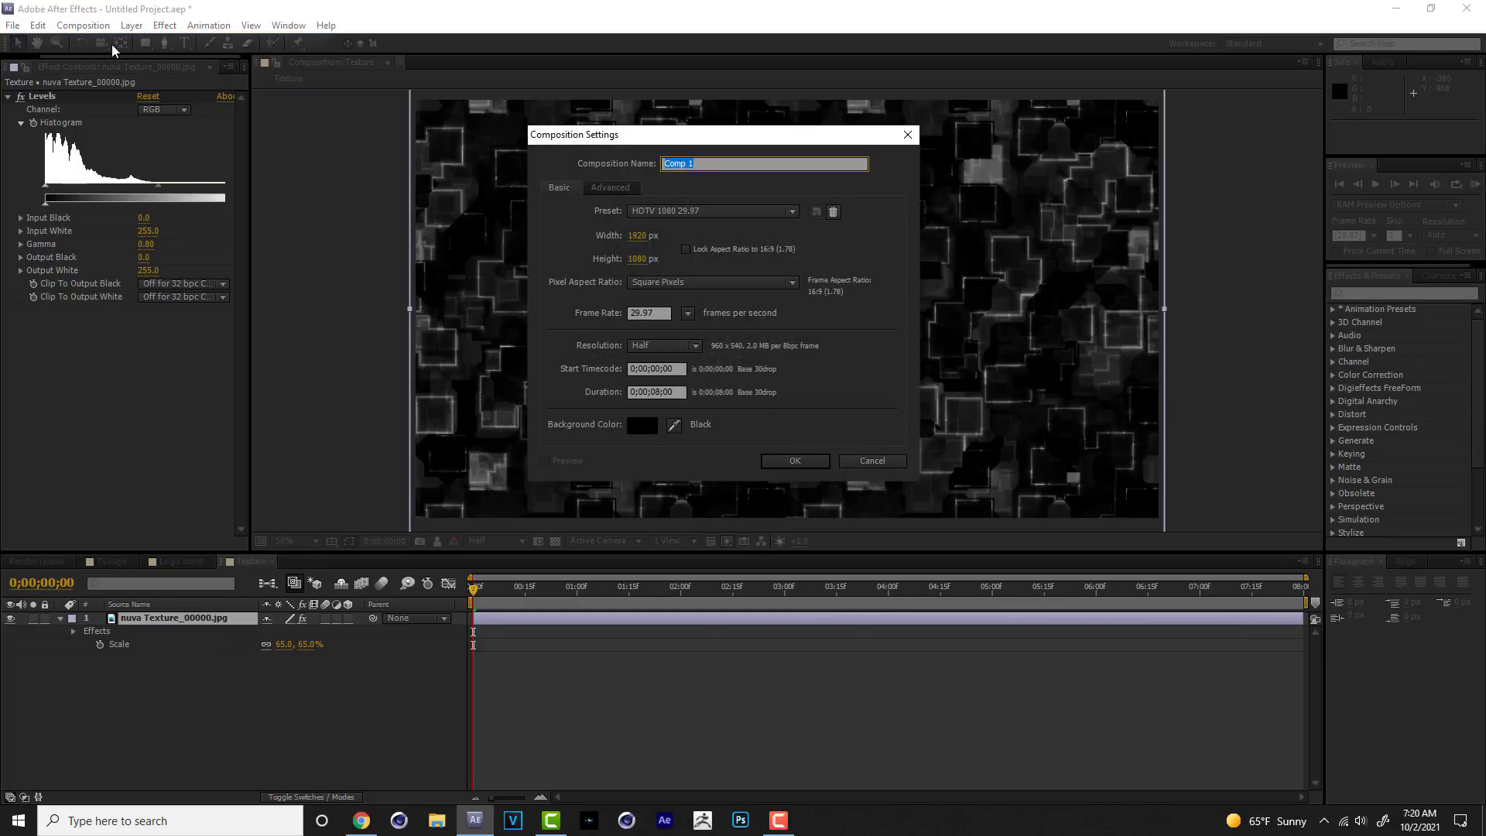
pyautogui.write('Floor')
pyautogui.click(775, 461)
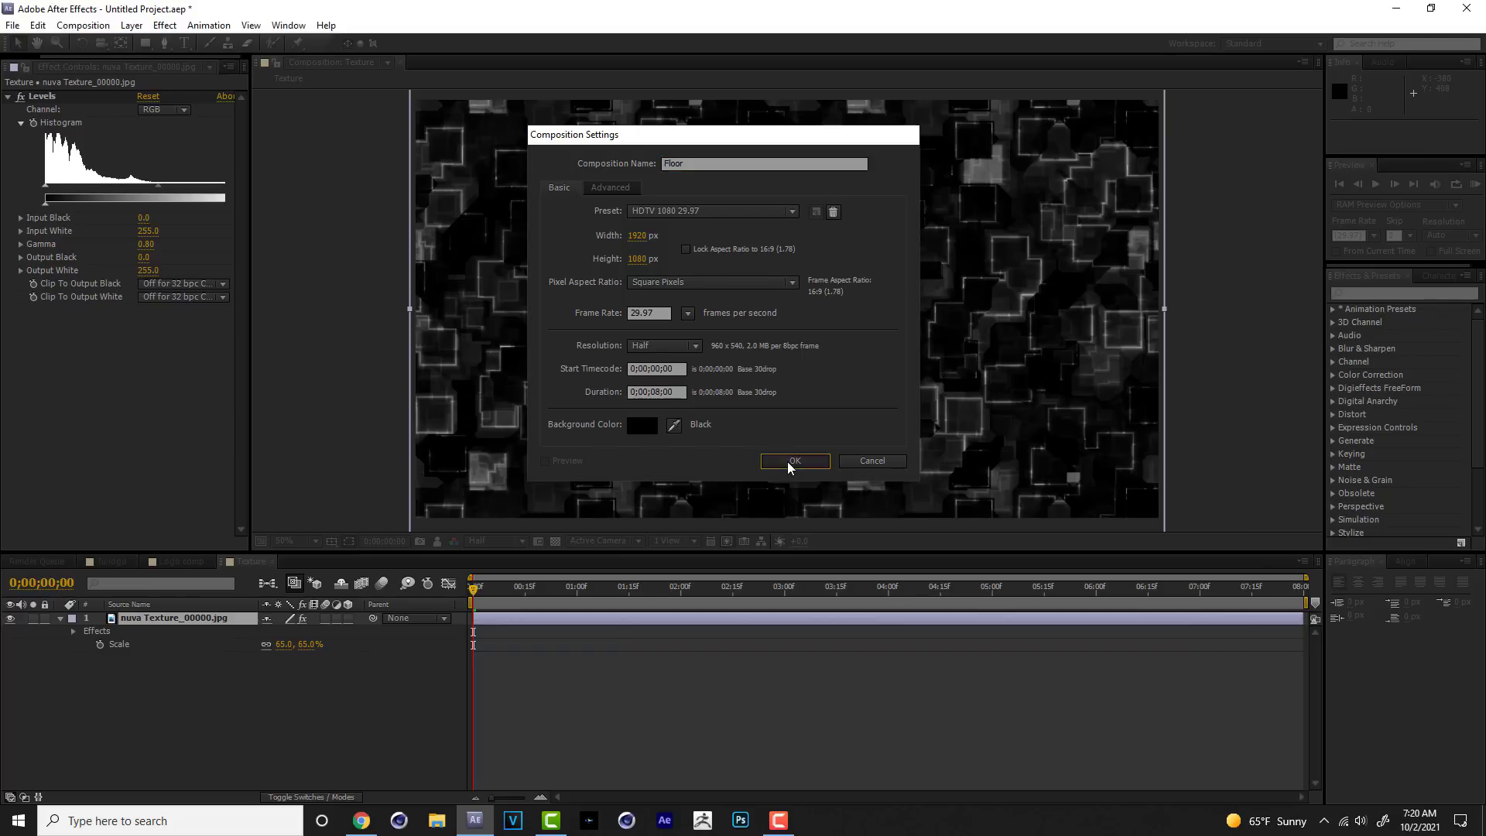
# Add the Texture composition as a layer in the Floor composition and enlarge the preview area slightly.
pyautogui.click(24, 62)
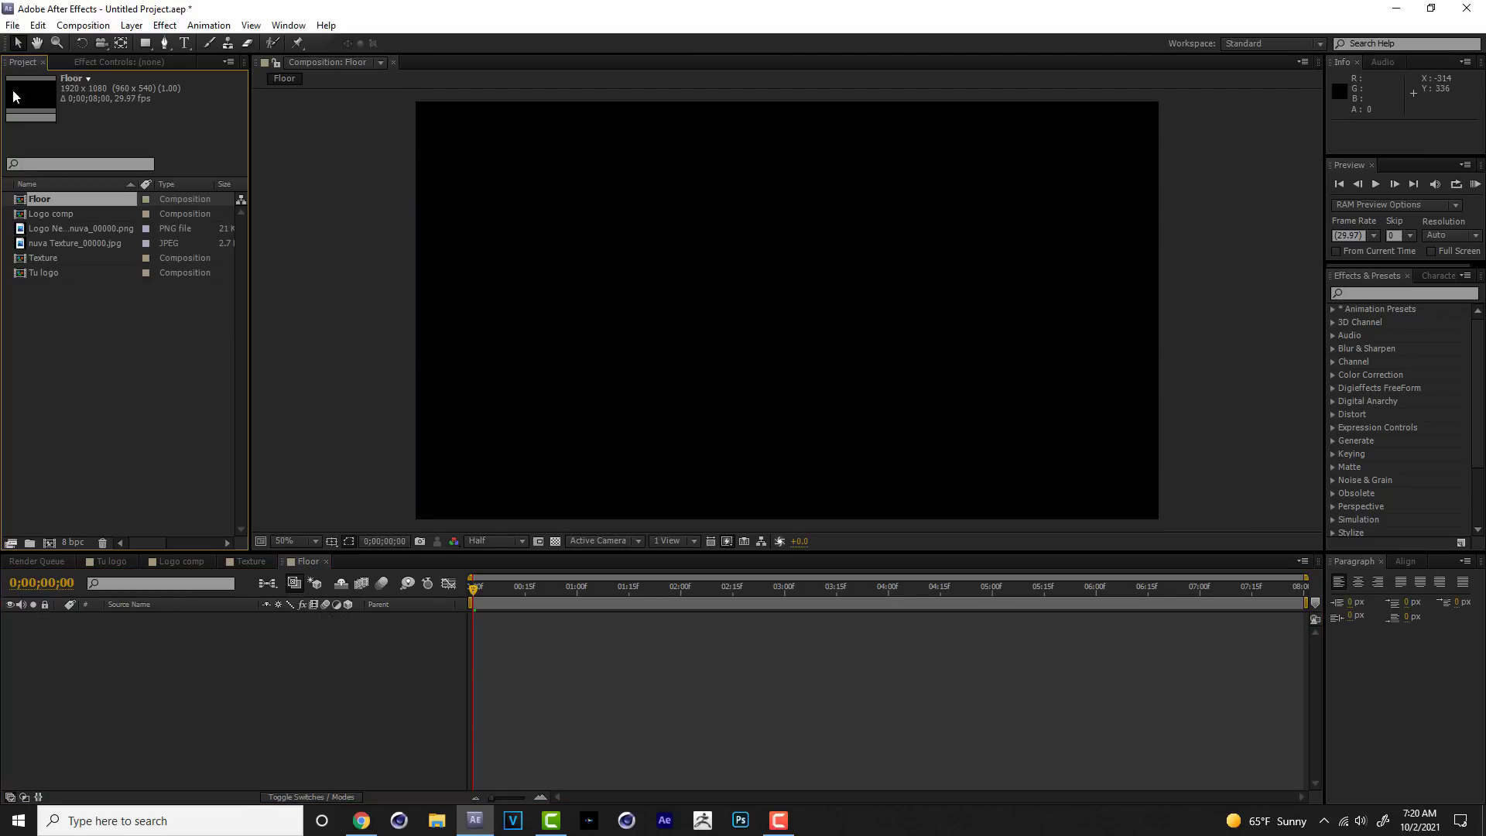
pyautogui.moveTo(43, 261); pyautogui.dragTo(184, 639)
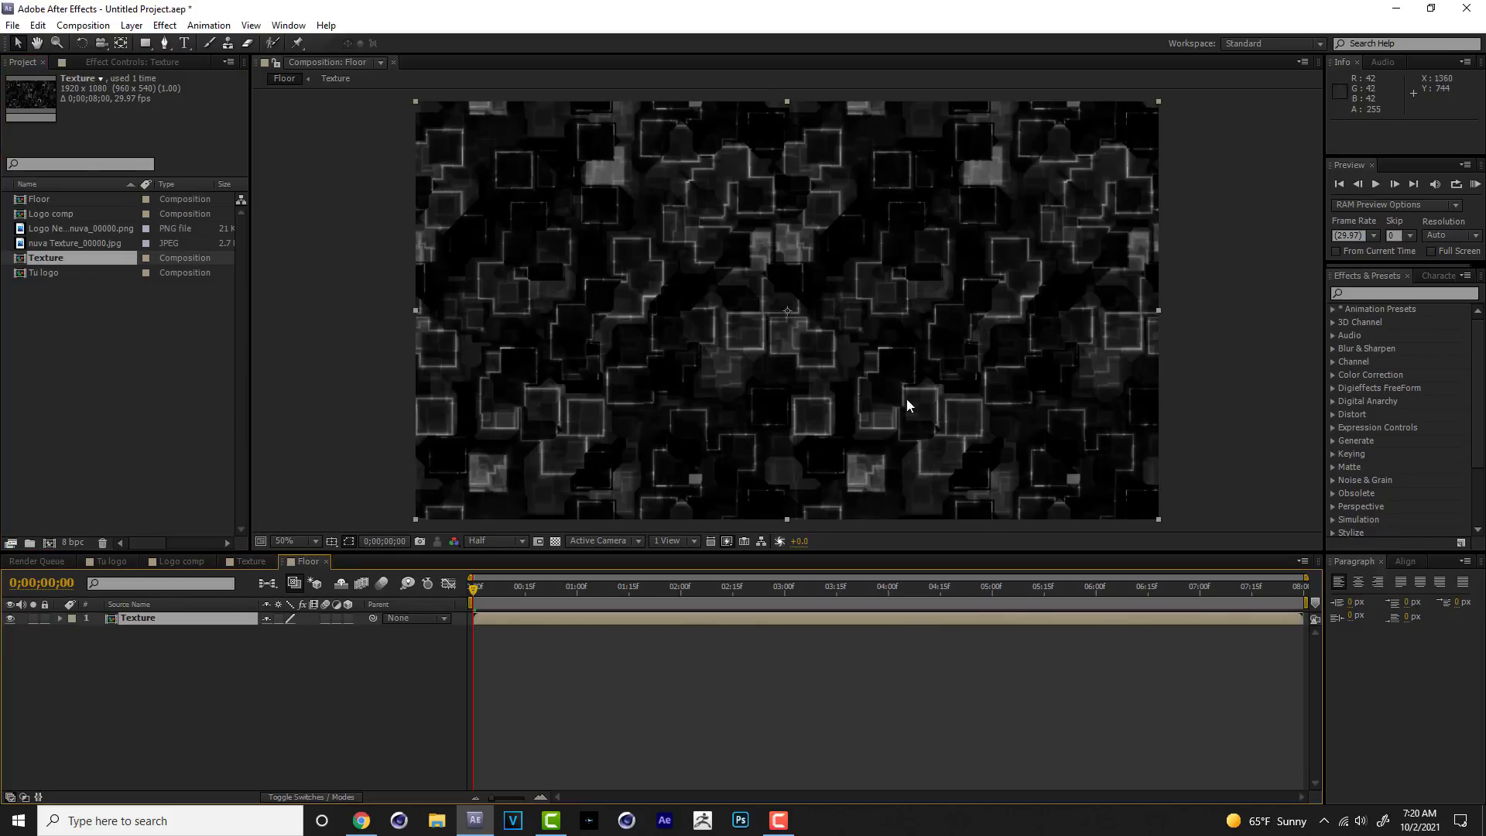
pyautogui.press(',')
pyautogui.press('.')
pyautogui.press(',')
pyautogui.press('.')
pyautogui.moveTo(774, 551)
pyautogui.mouseDown()
pyautogui.moveTo(773, 582)
pyautogui.moveTo(772, 564)
pyautogui.mouseUp()
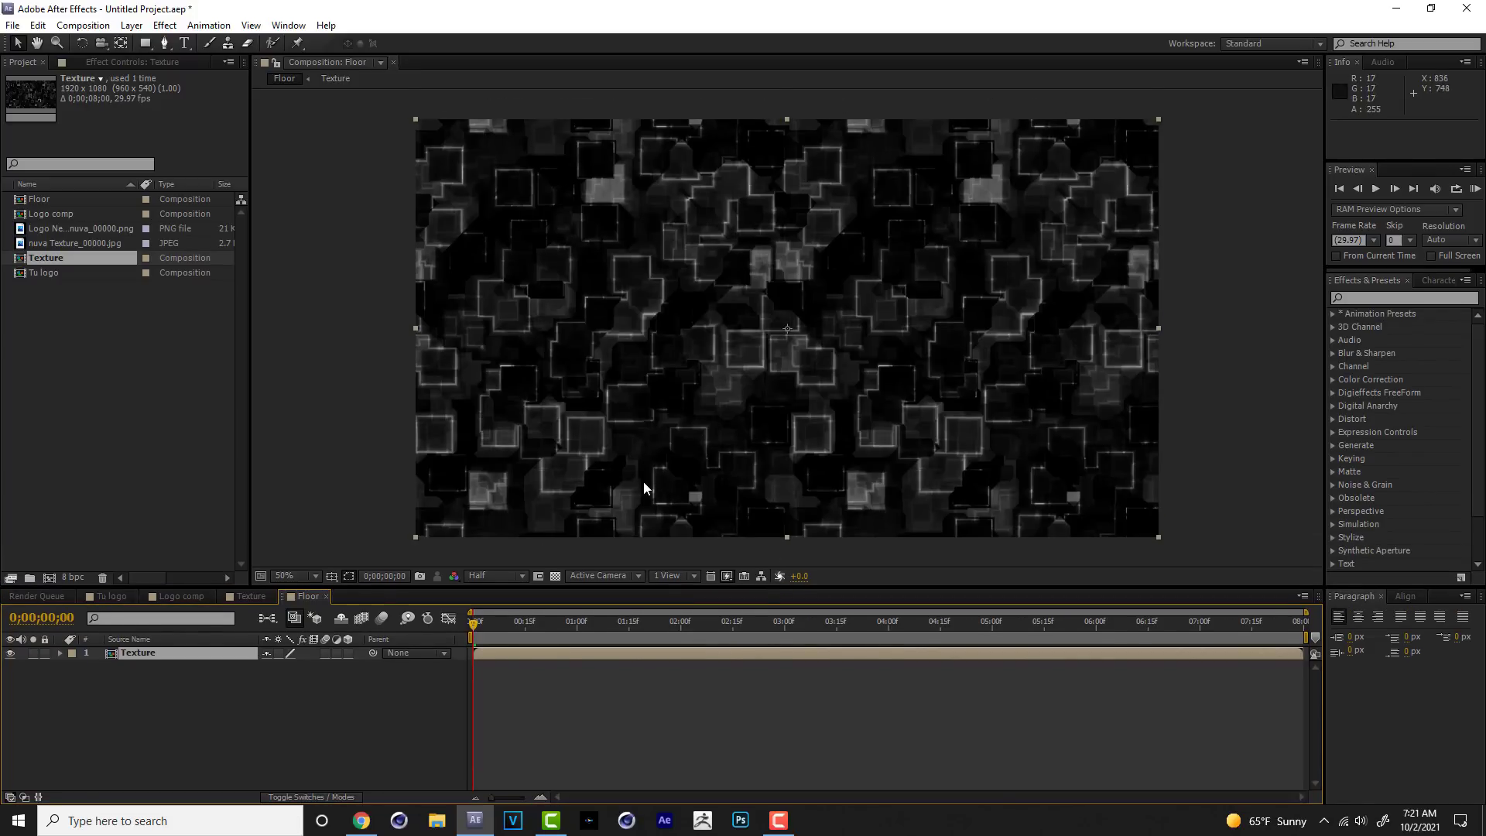
# Make the Texture layer in the Floor composition a 3D layer.
pyautogui.press('F4')
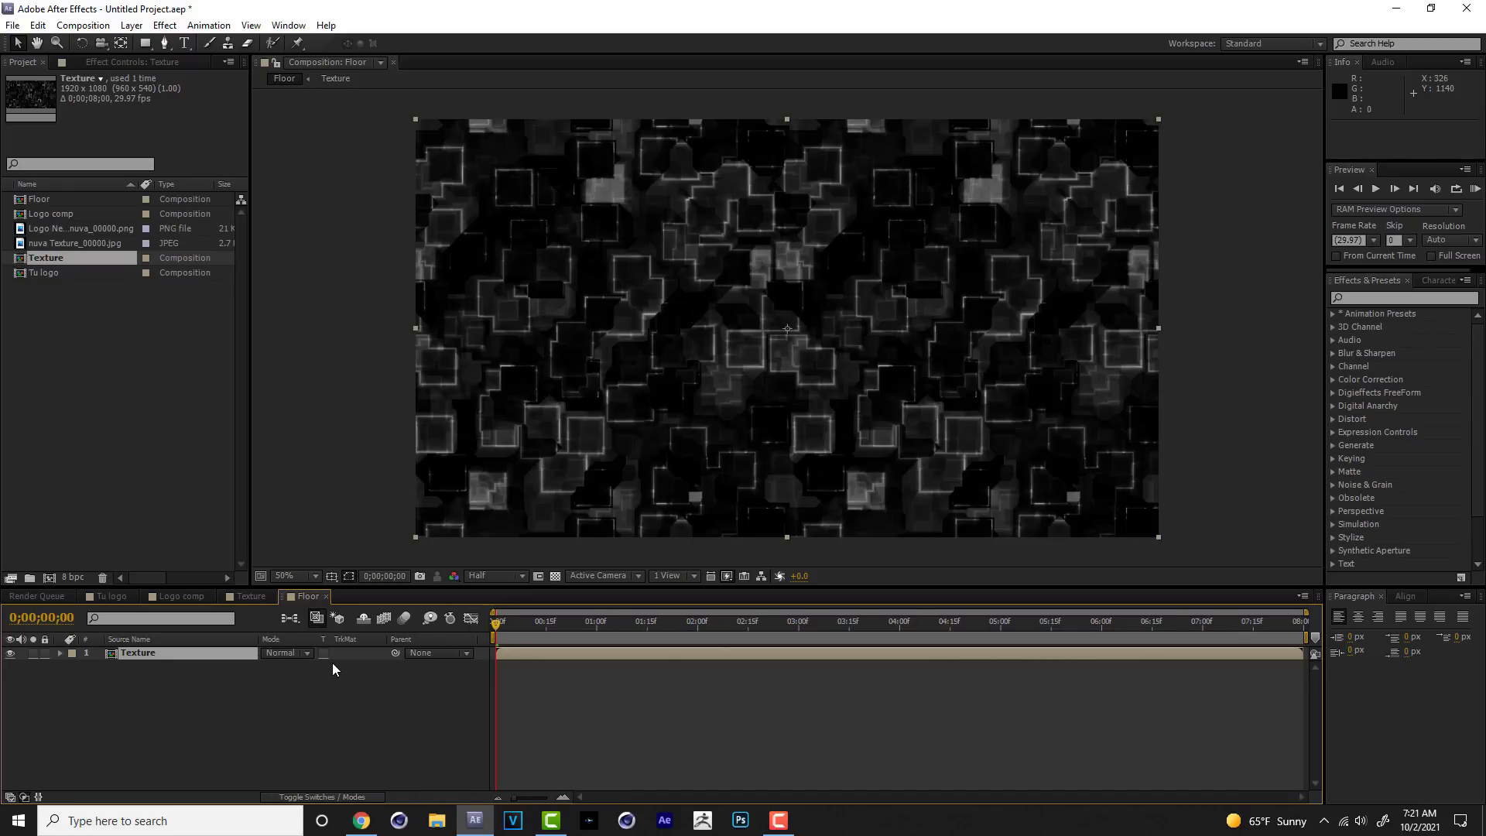
pyautogui.press('F4')
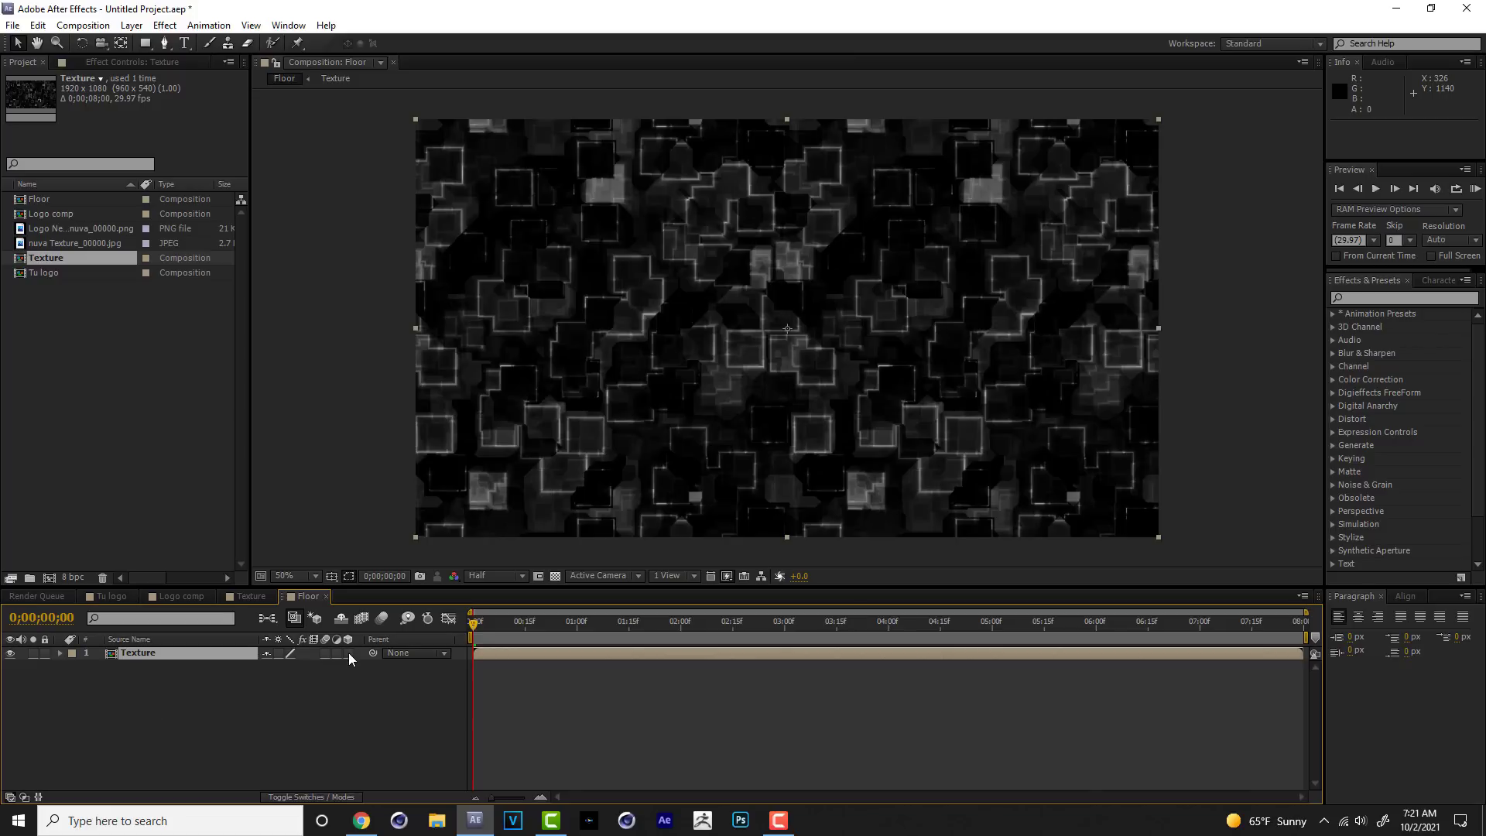
pyautogui.click(348, 652)
# Add a two-node camera to the Floor composition, choosing its lens preset.
pyautogui.click(131, 26)
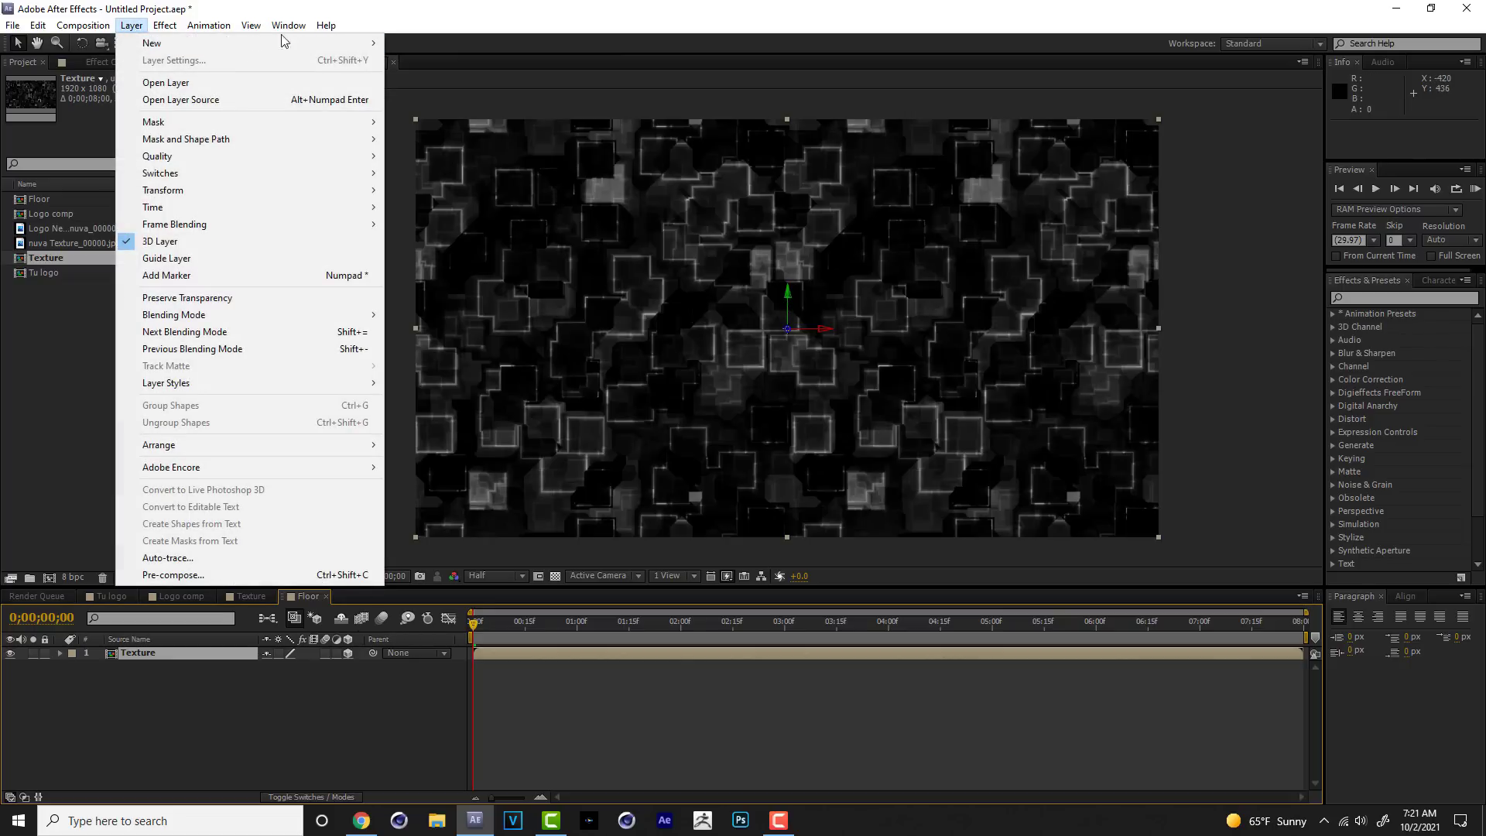
pyautogui.moveTo(364, 42)
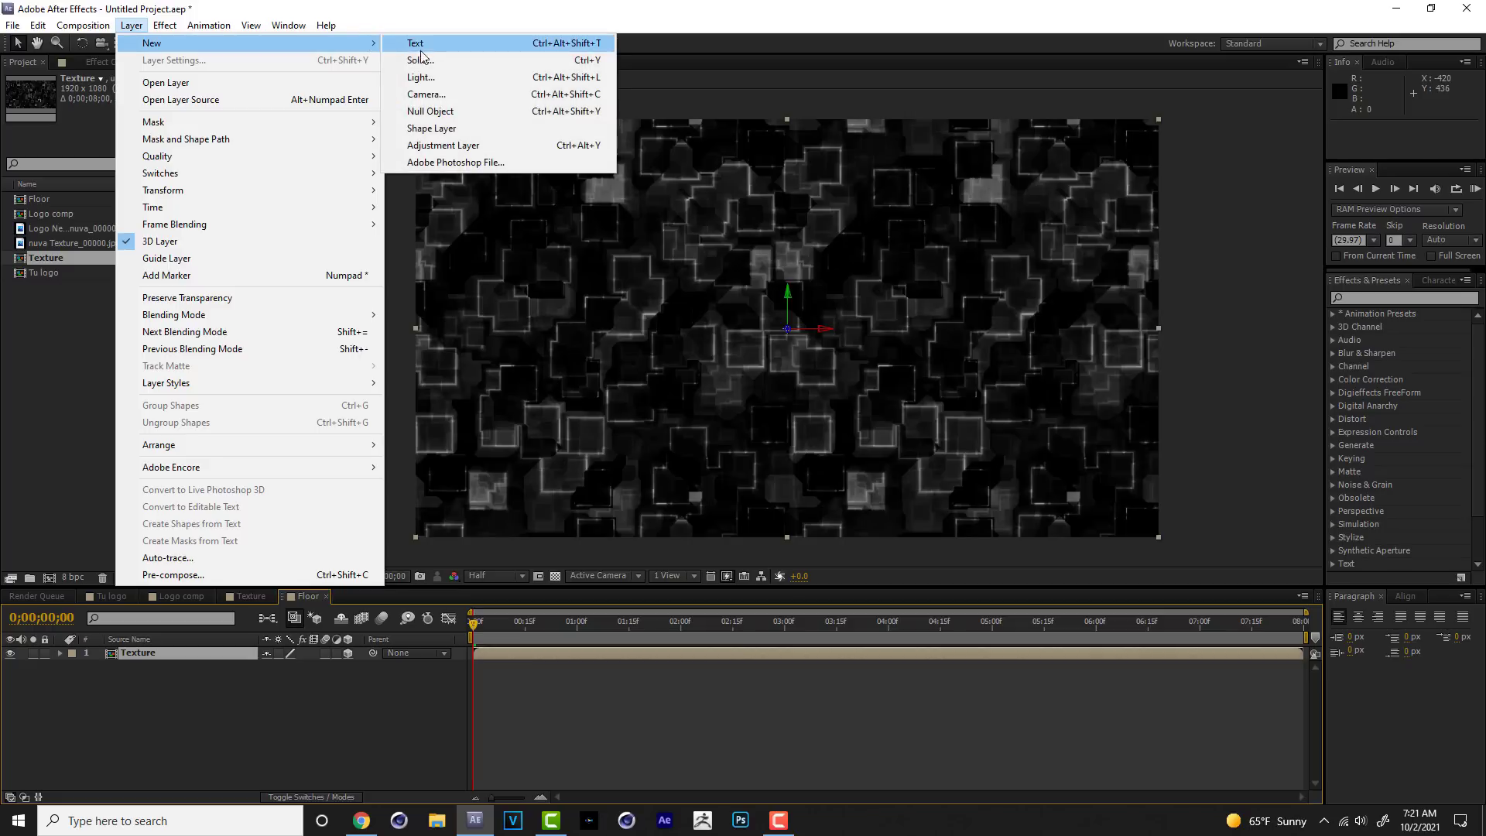
pyautogui.click(449, 95)
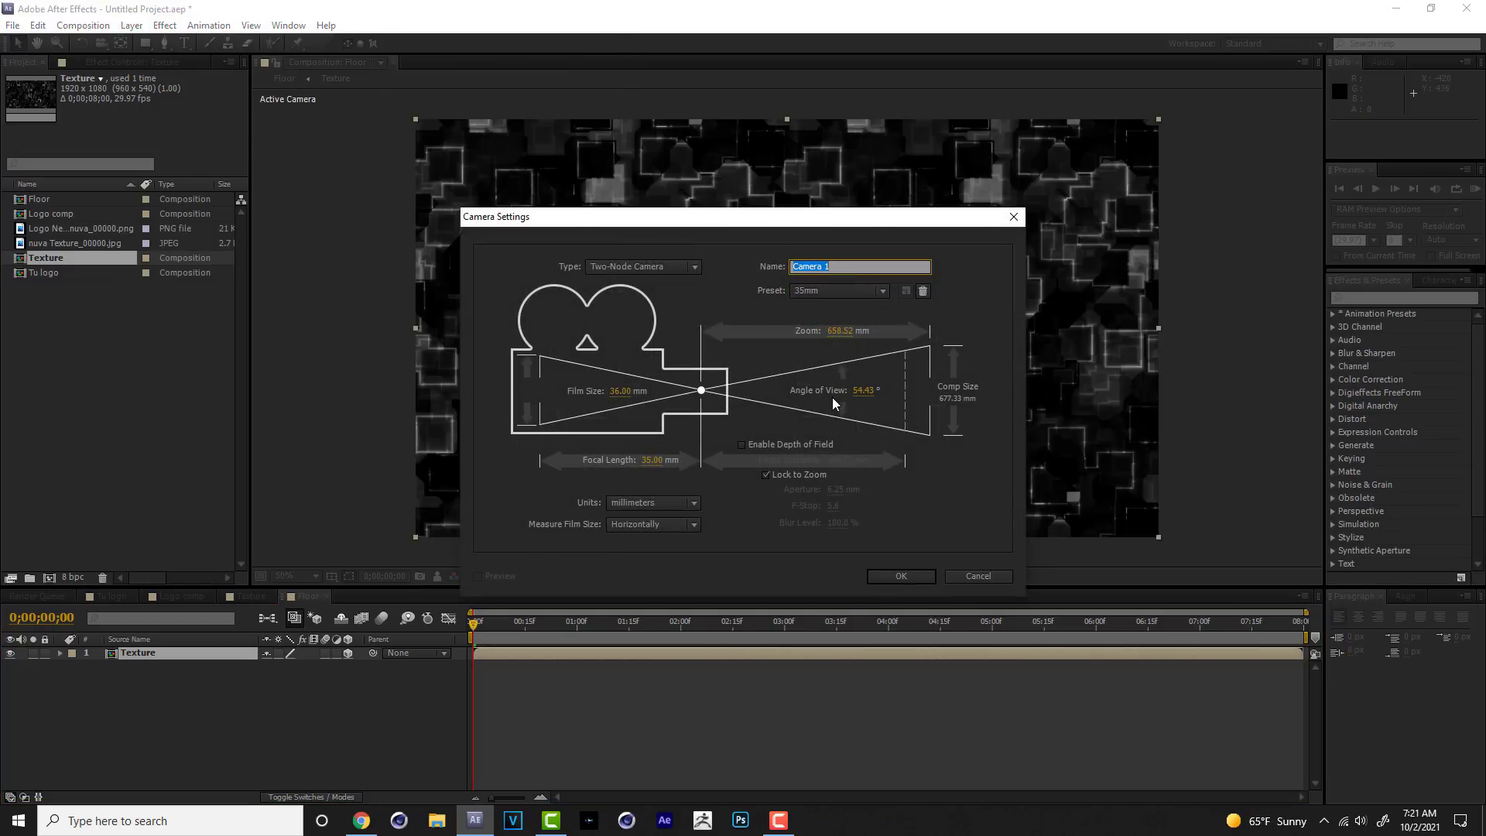
pyautogui.moveTo(861, 216); pyautogui.dragTo(613, 162)
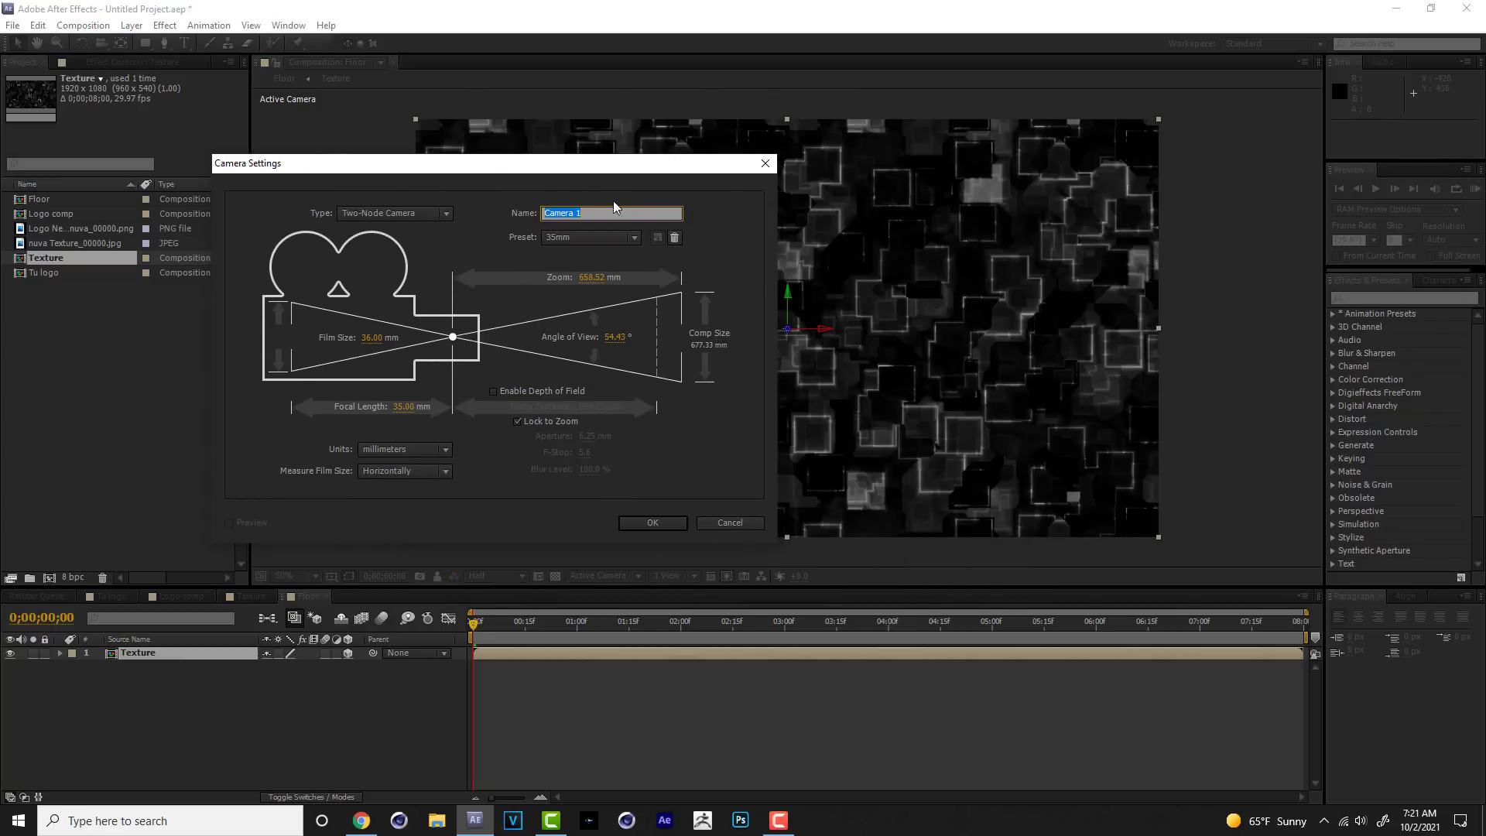
pyautogui.click(634, 234)
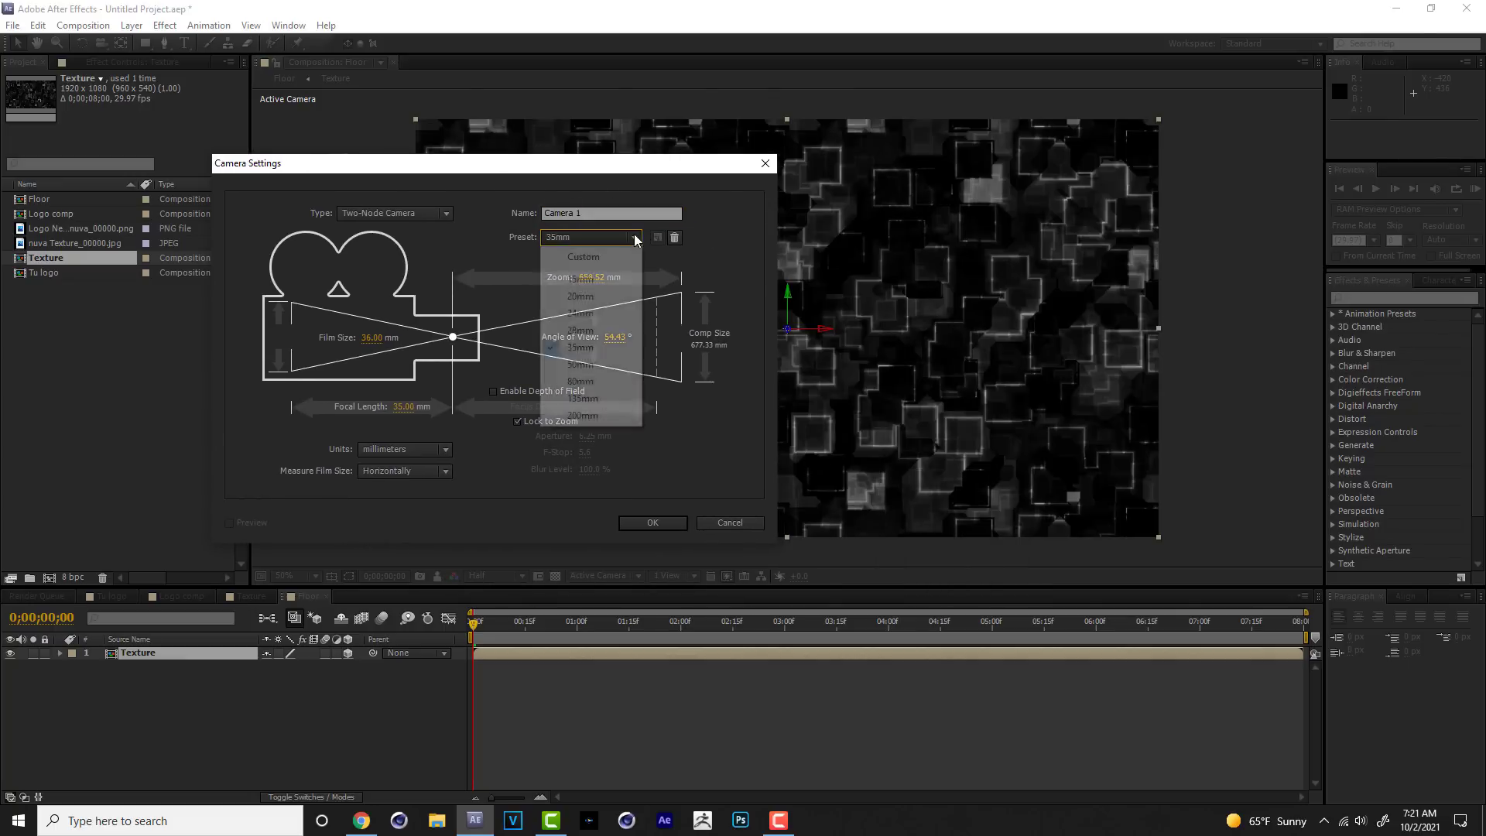
pyautogui.click(596, 333)
pyautogui.click(662, 522)
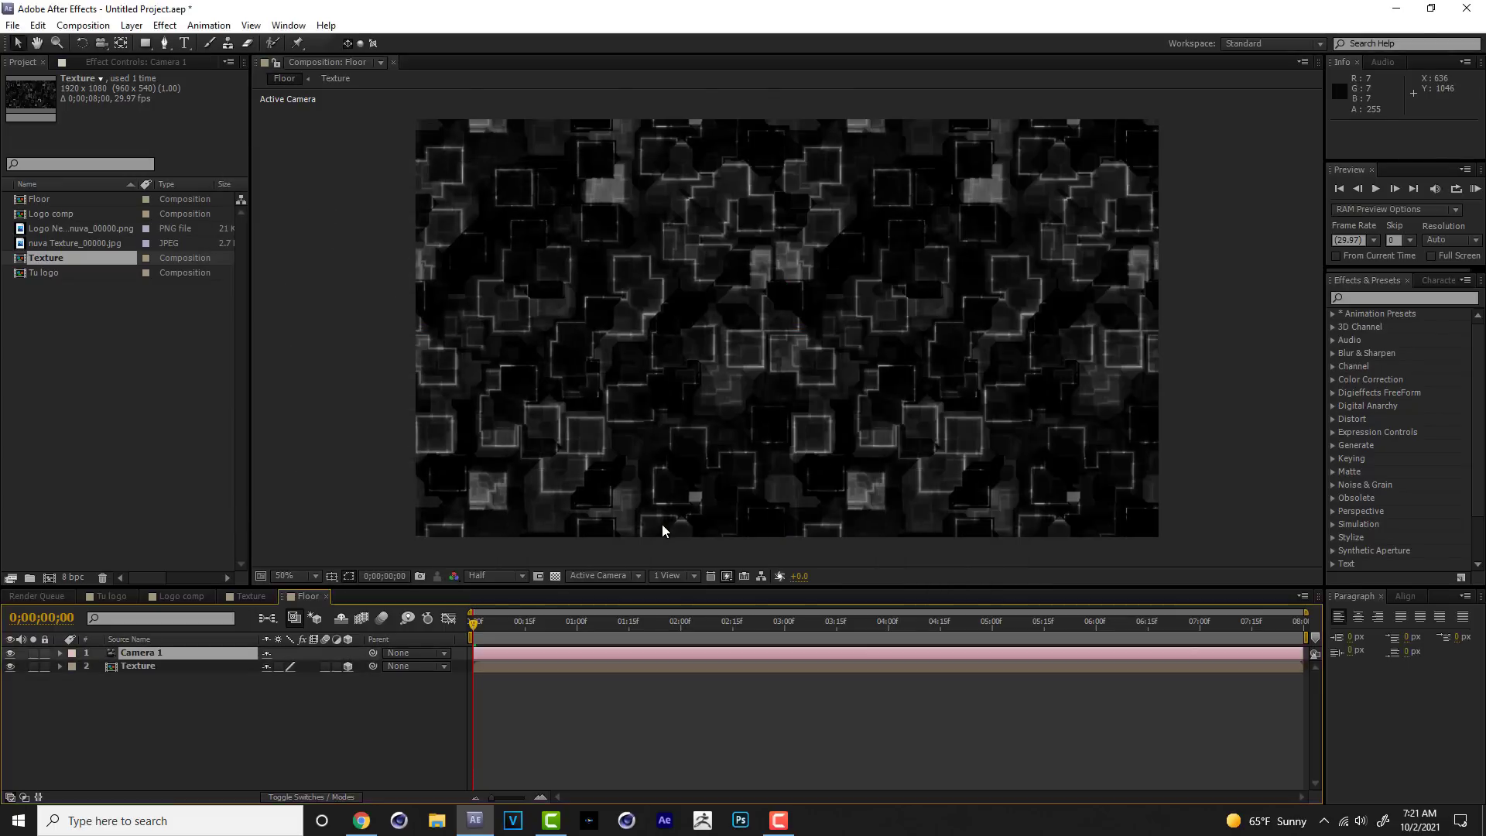
# Rotate the Texture layer around its X axis to an orientation of 270° so it lies flat.
pyautogui.click(157, 667)
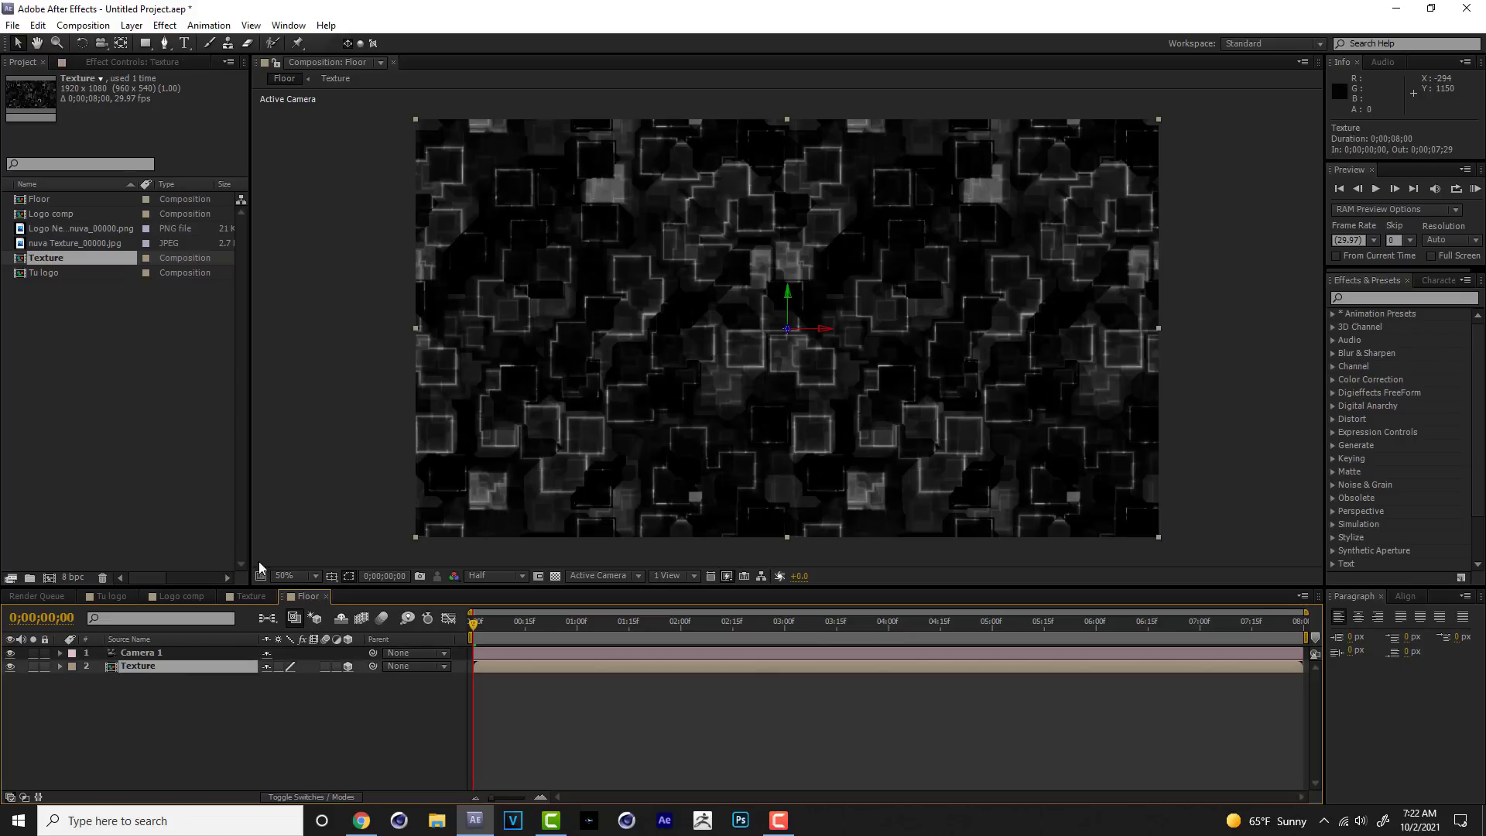
pyautogui.click(83, 46)
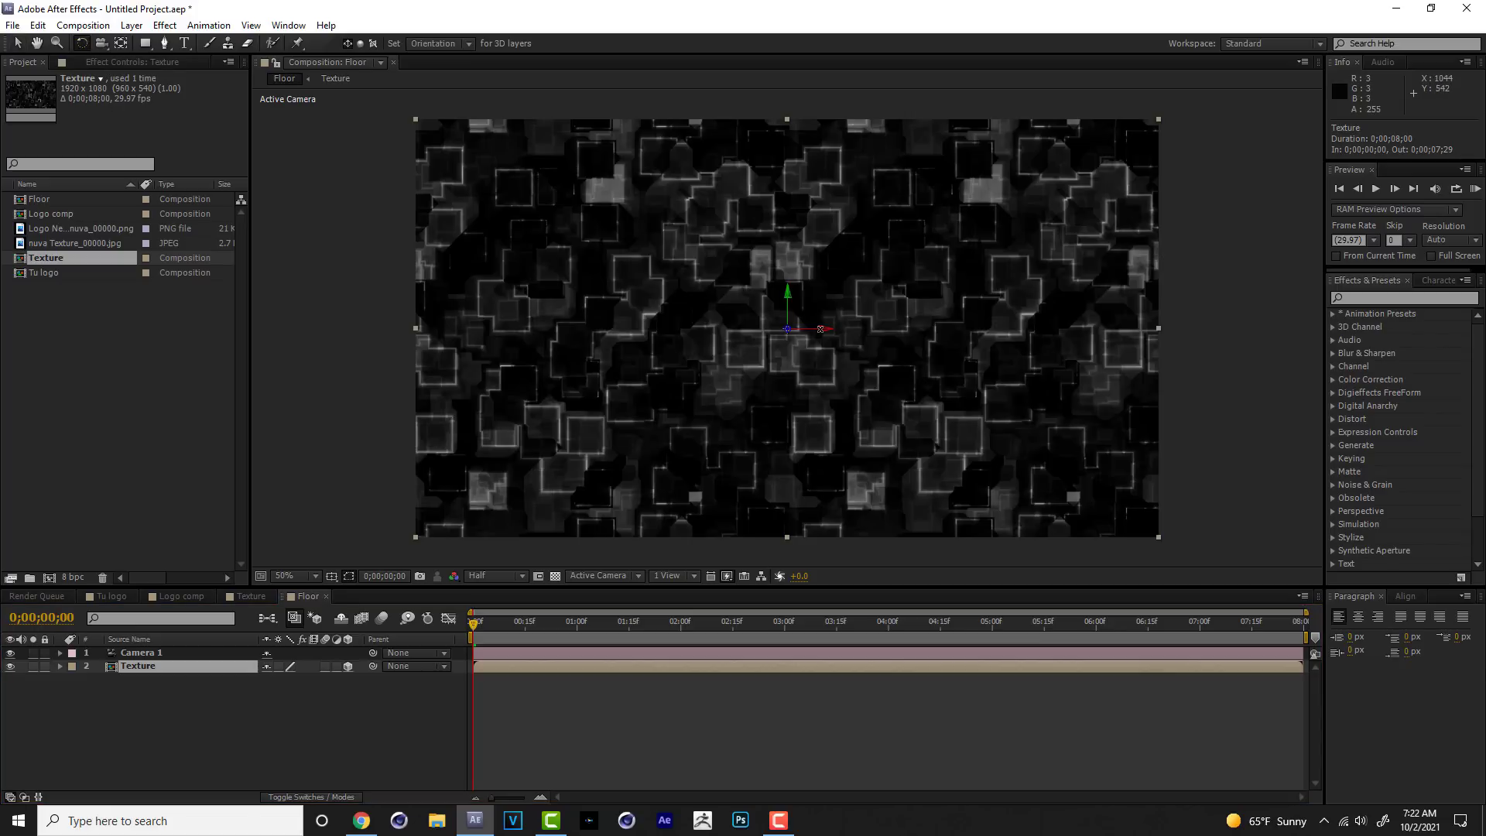
pyautogui.moveTo(819, 328); pyautogui.dragTo(815, 294)
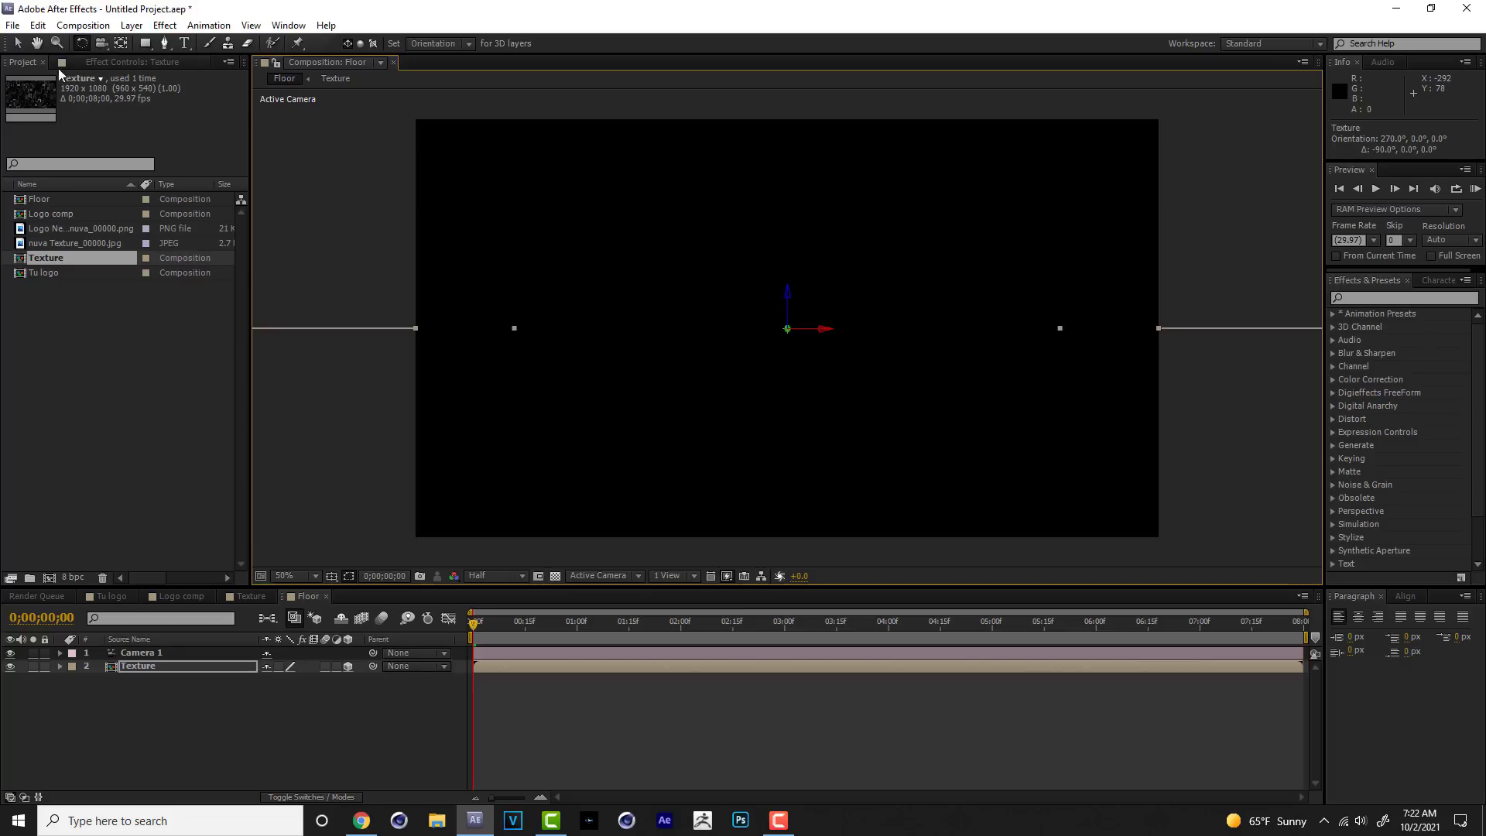
# Lower the flat Texture layer to a Y position of about 784 and check its extent against the transparency grid.
pyautogui.click(17, 42)
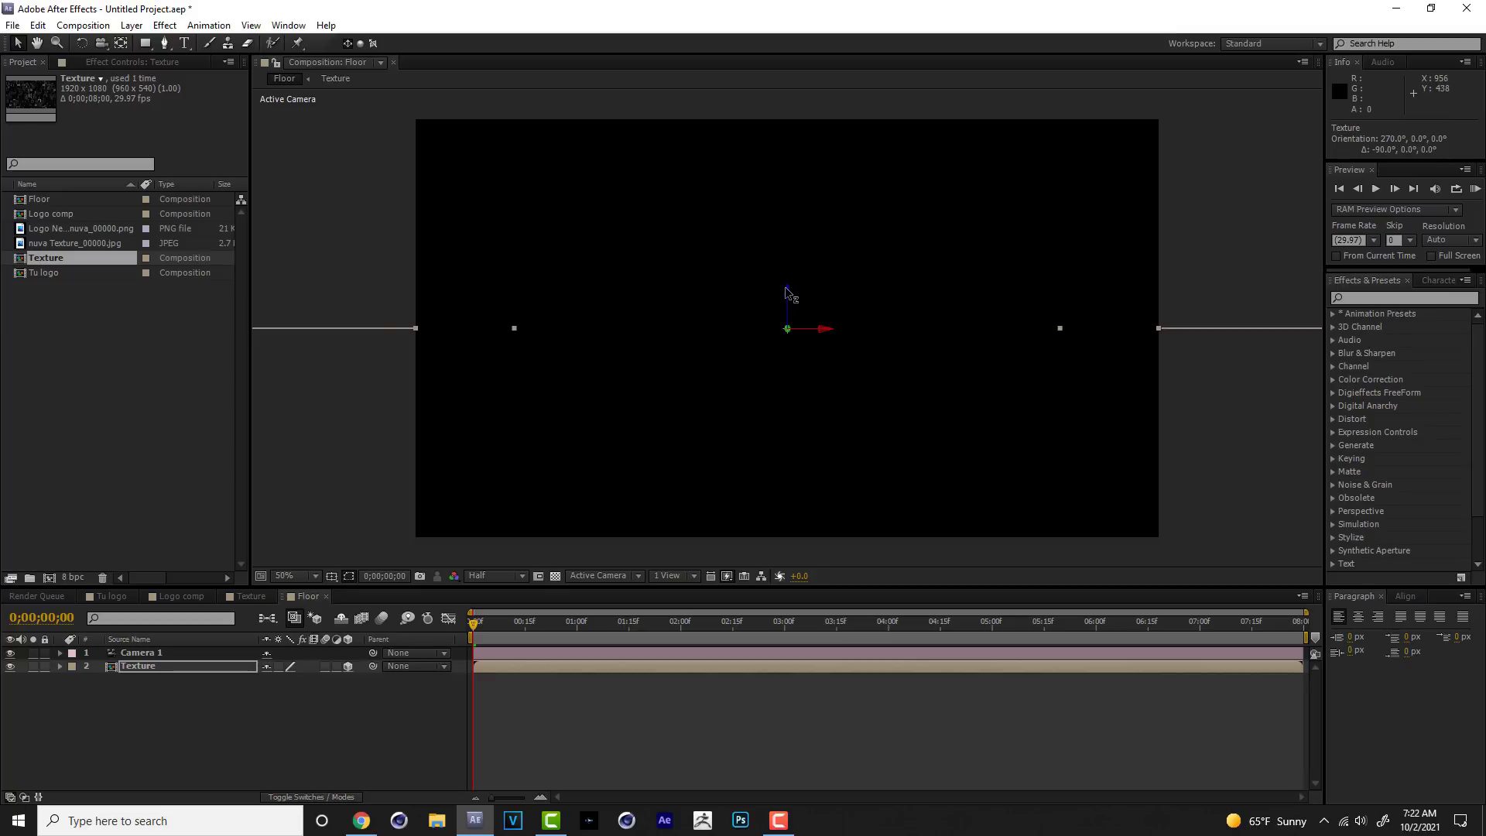
pyautogui.moveTo(788, 293); pyautogui.dragTo(779, 384)
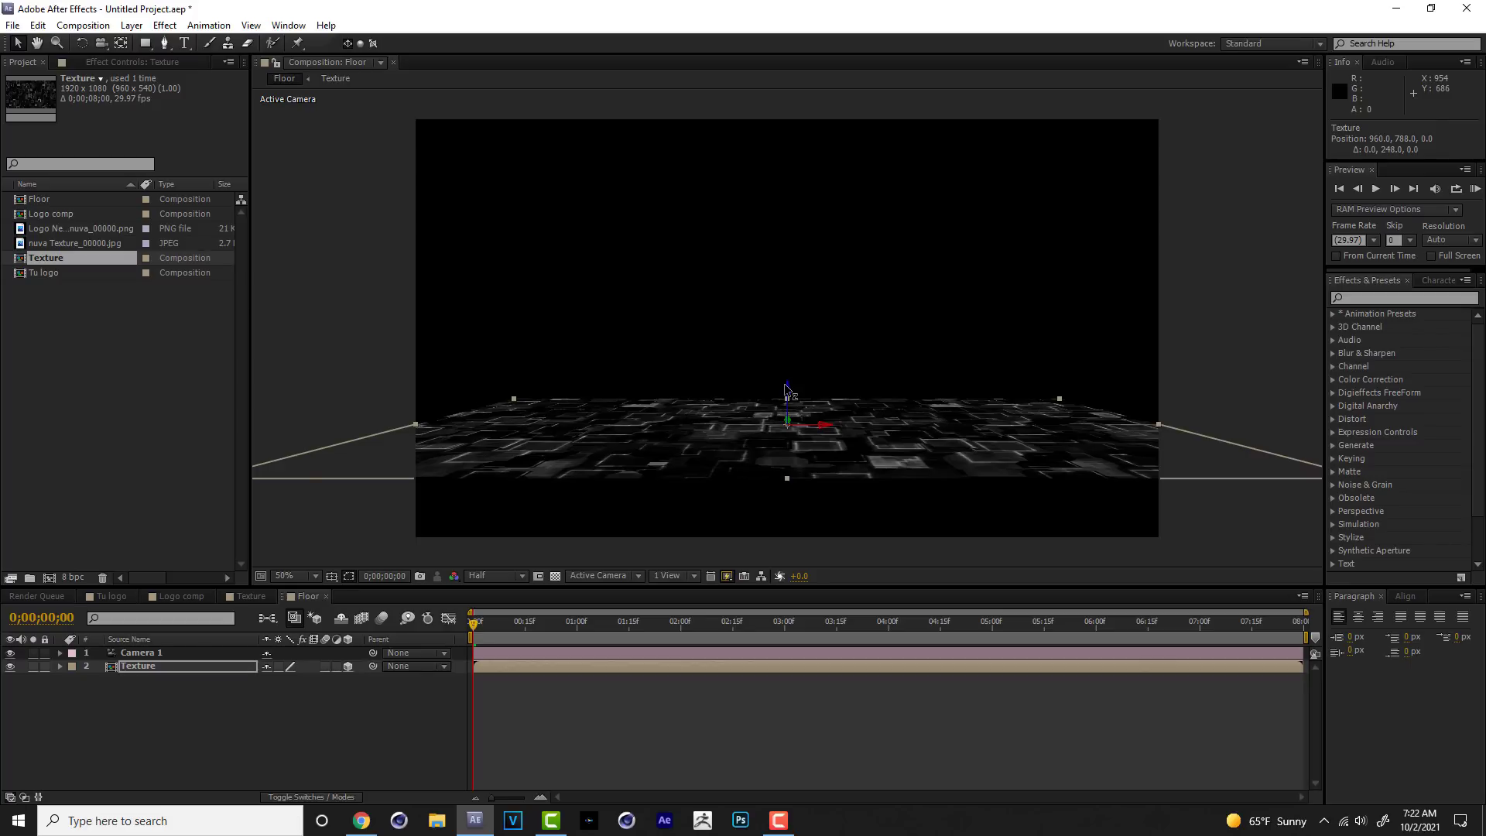
pyautogui.moveTo(785, 387); pyautogui.dragTo(782, 385)
pyautogui.click(555, 576)
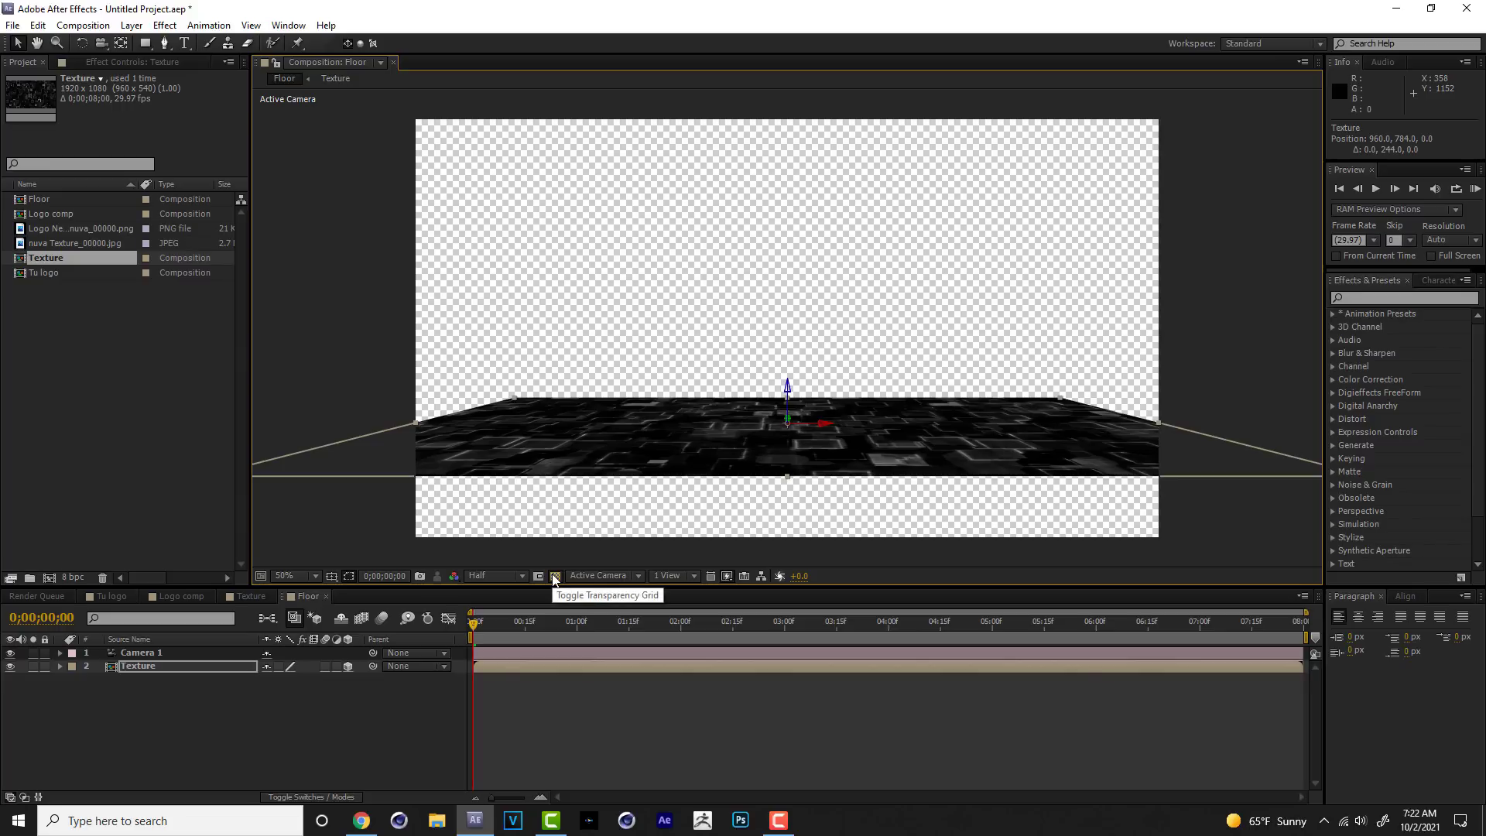
pyautogui.click(555, 577)
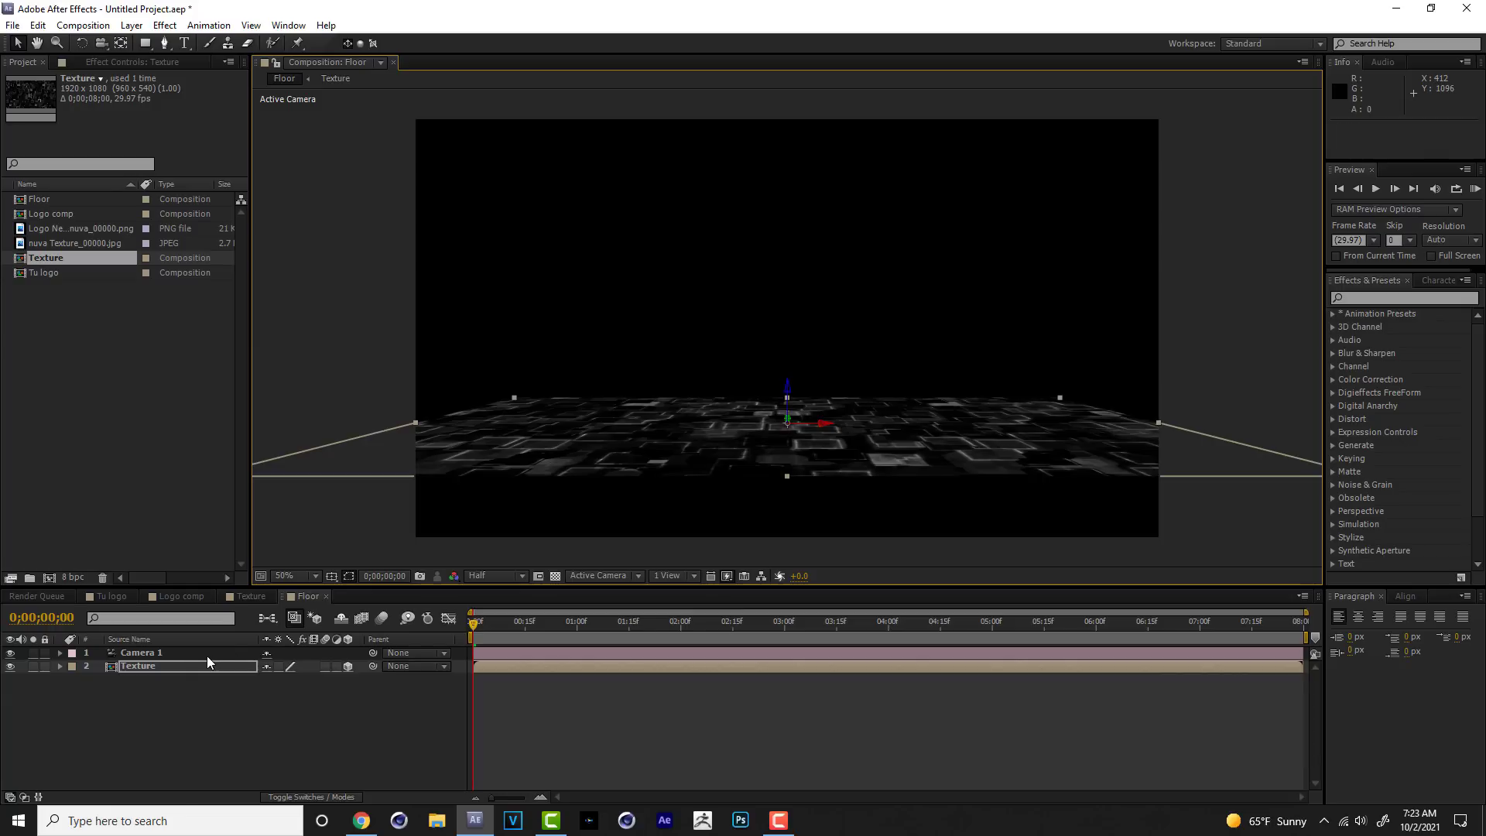
# Apply the Motion Tile effect to the Texture layer with Output Width 250 and Output Height 400.
pyautogui.click(165, 25)
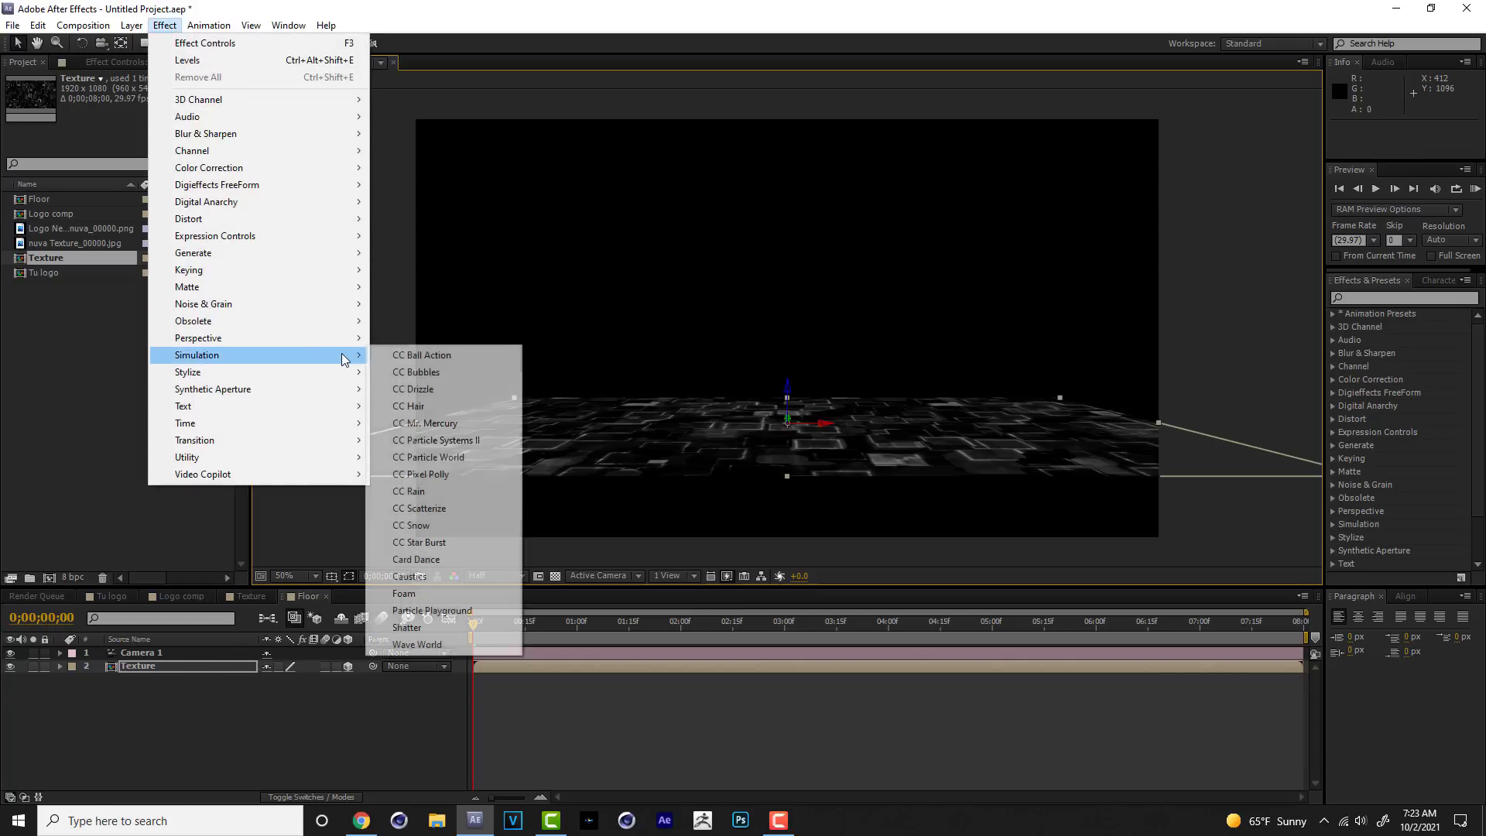
pyautogui.moveTo(352, 375)
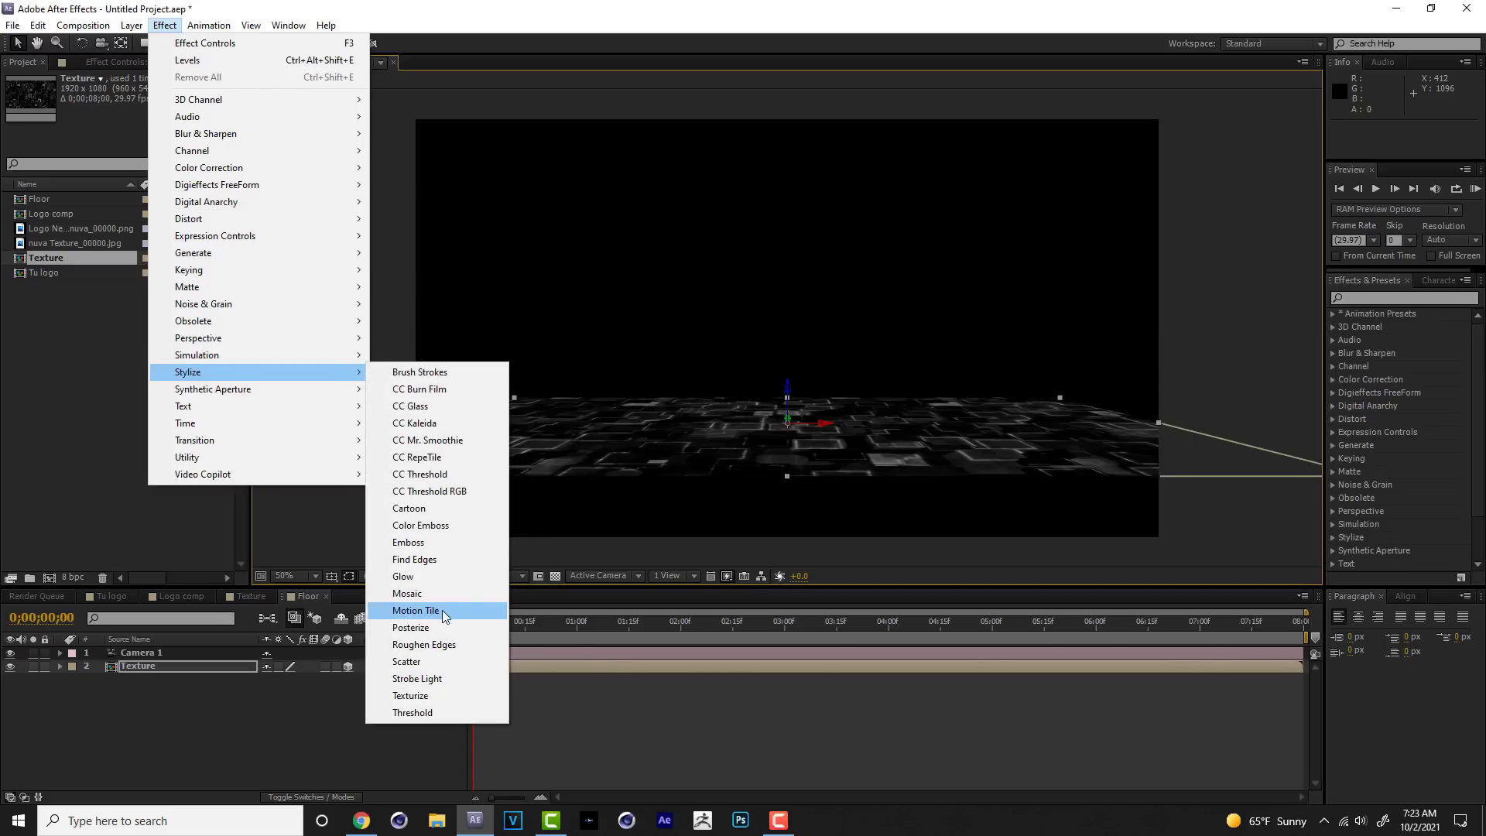
pyautogui.click(416, 610)
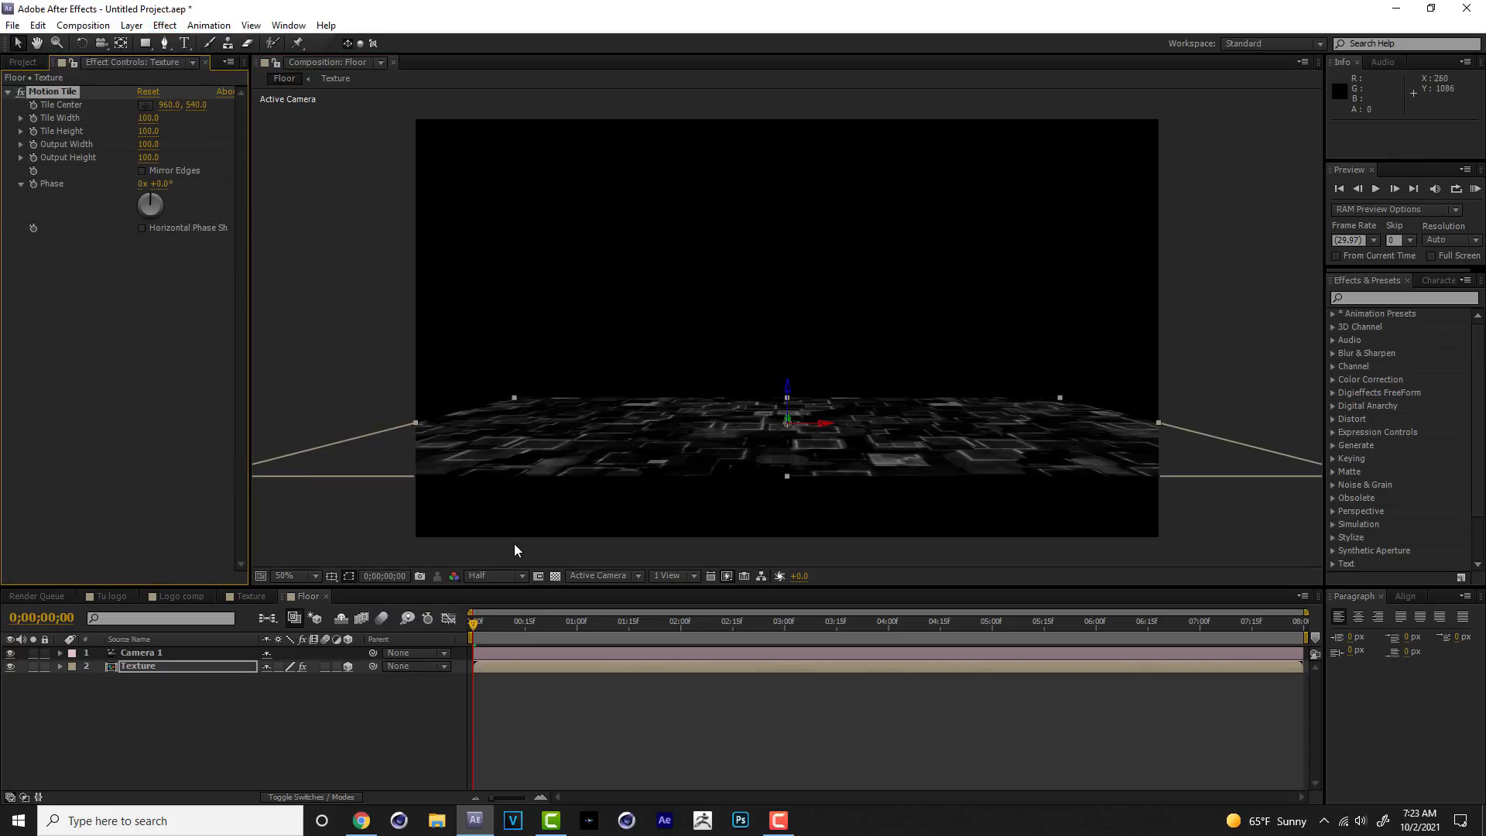
pyautogui.click(150, 147)
pyautogui.write('250')
pyautogui.click(183, 142)
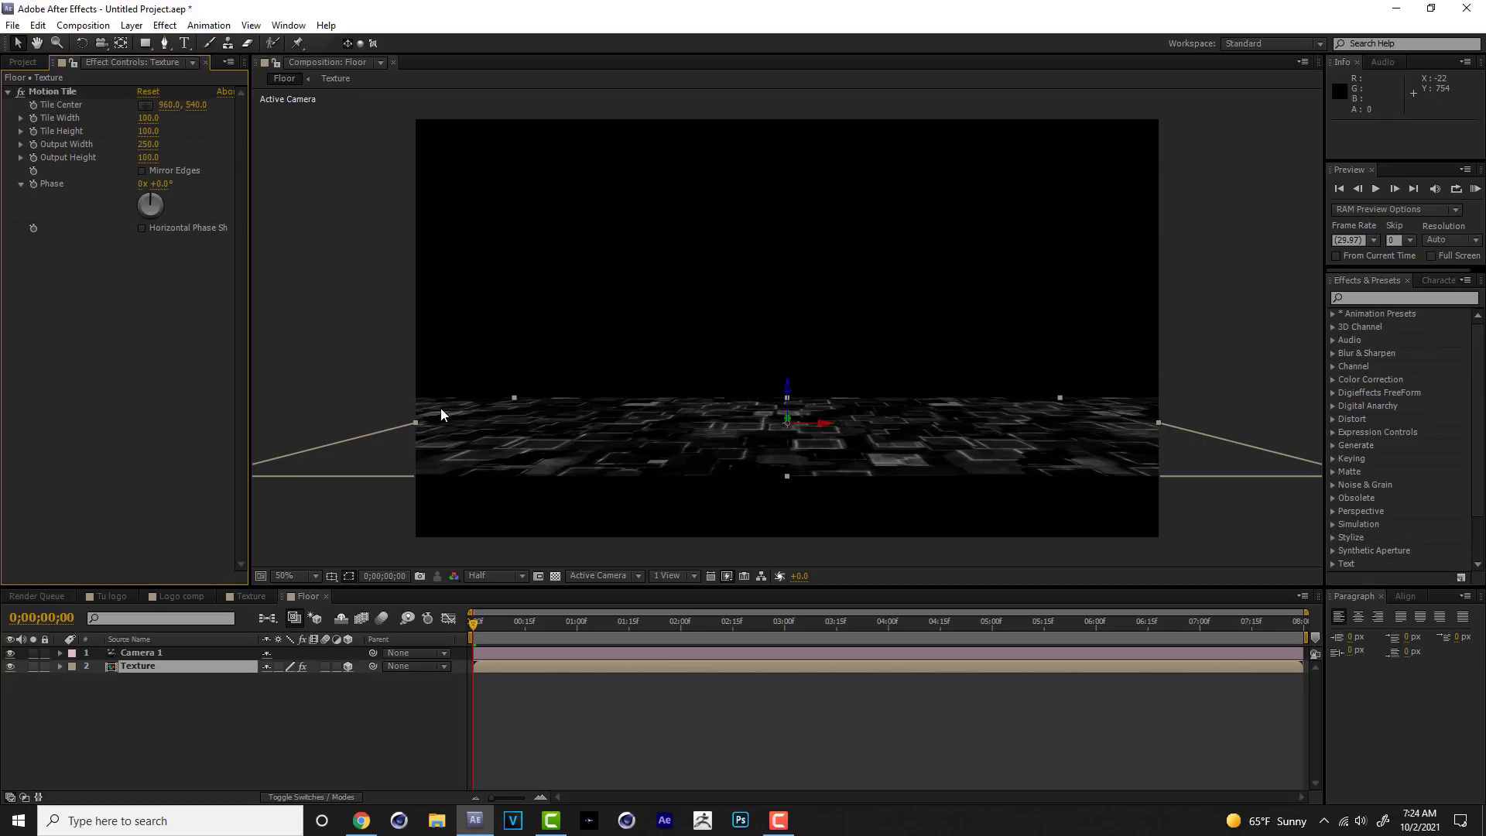
pyautogui.click(148, 158)
pyautogui.write('400')
pyautogui.click(191, 157)
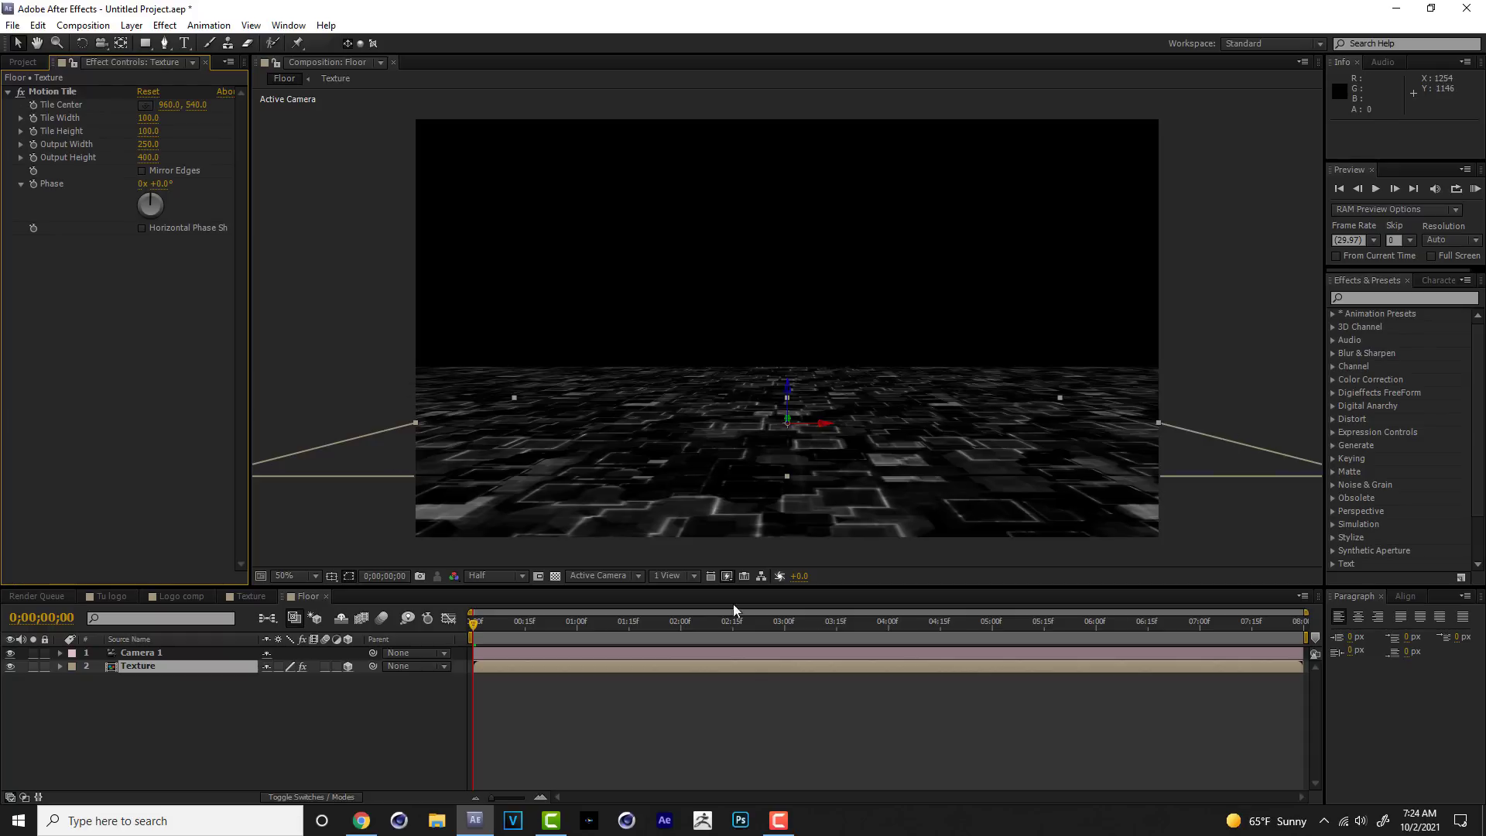
# Check the tiled floor against the transparency grid and enable Mirror Edges in Motion Tile.
pyautogui.click(553, 577)
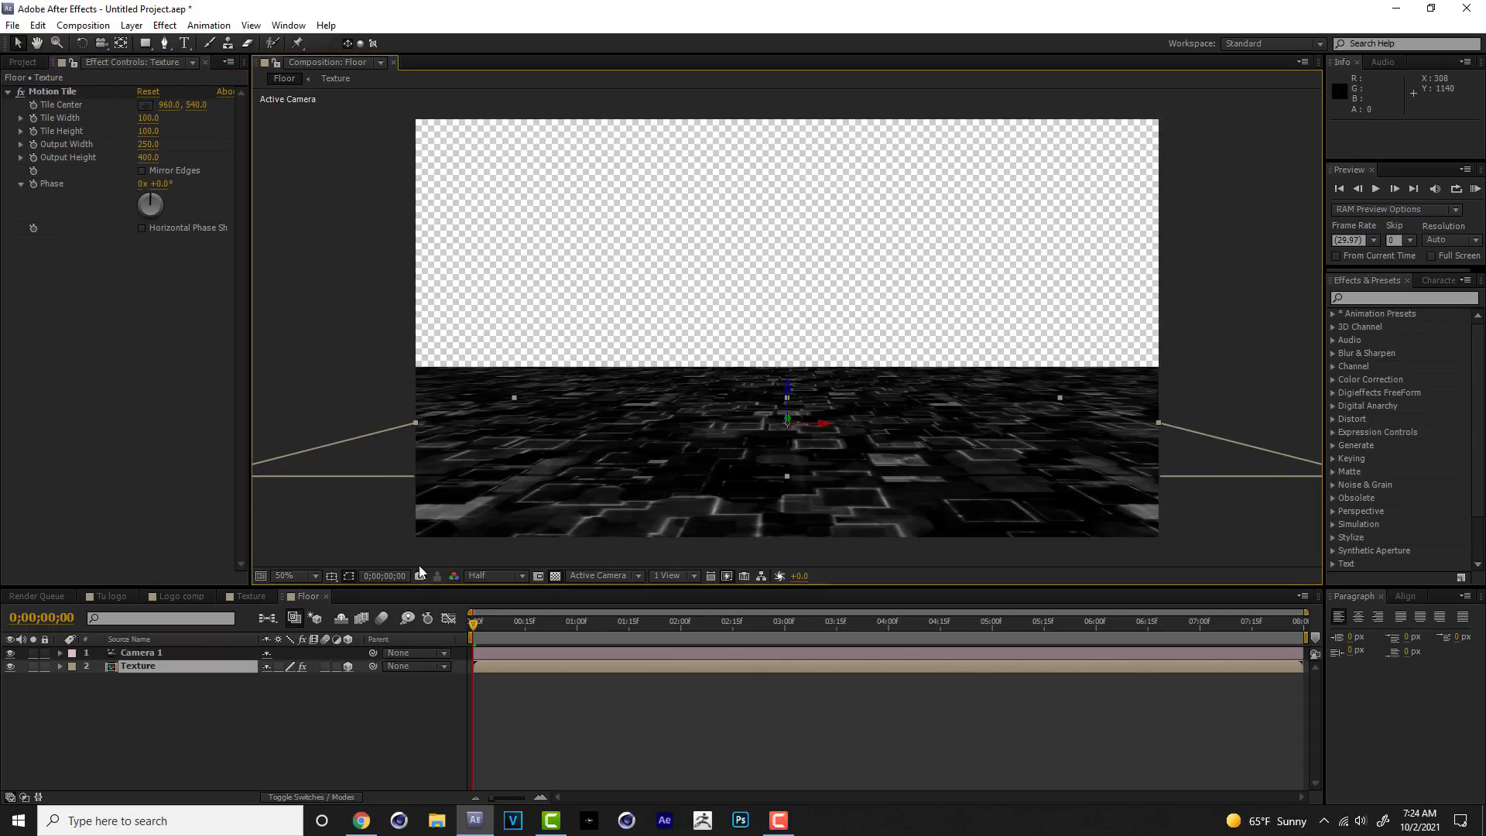
pyautogui.click(556, 576)
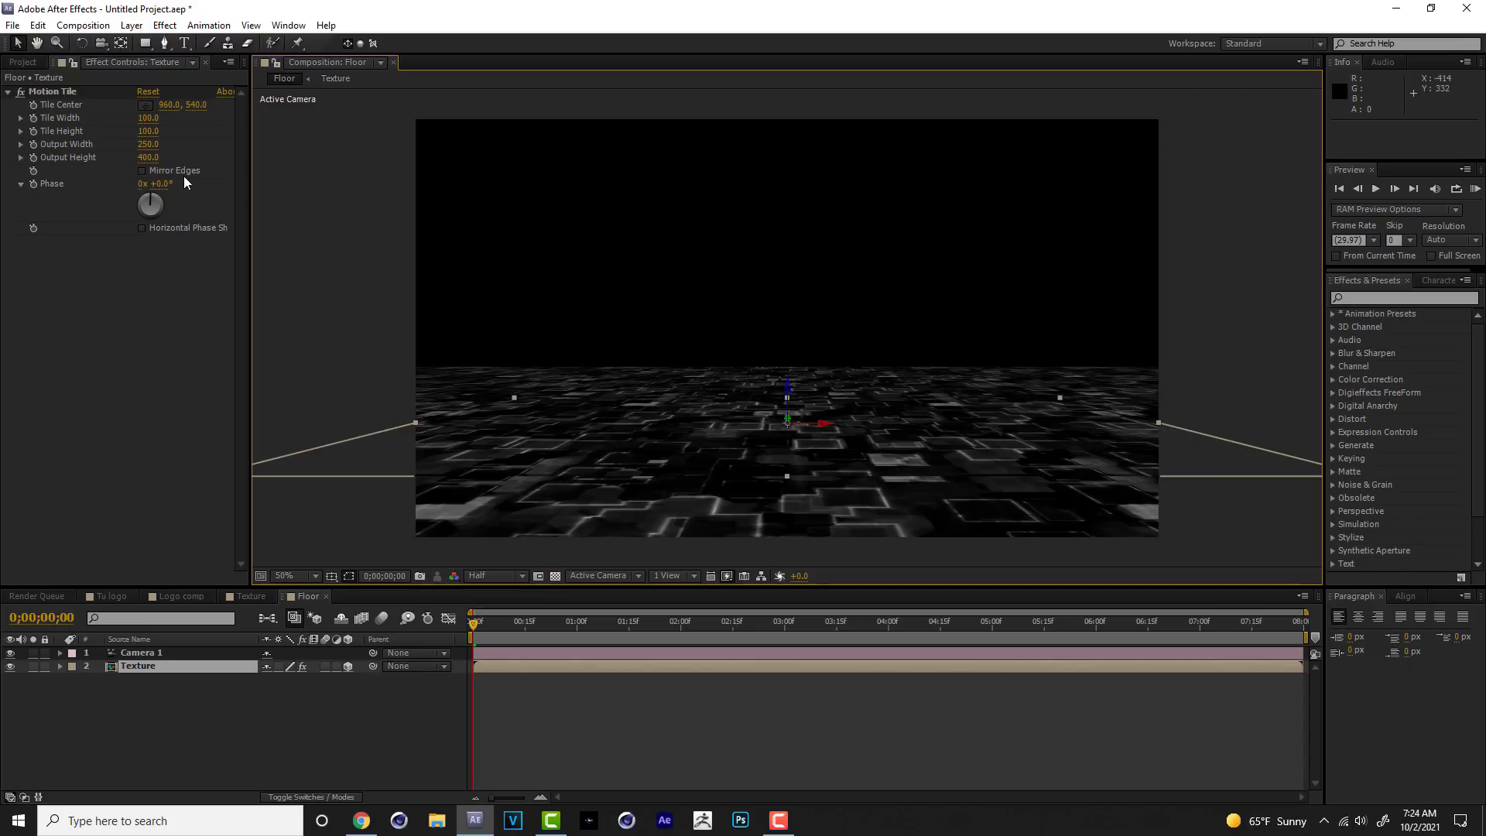
pyautogui.click(142, 172)
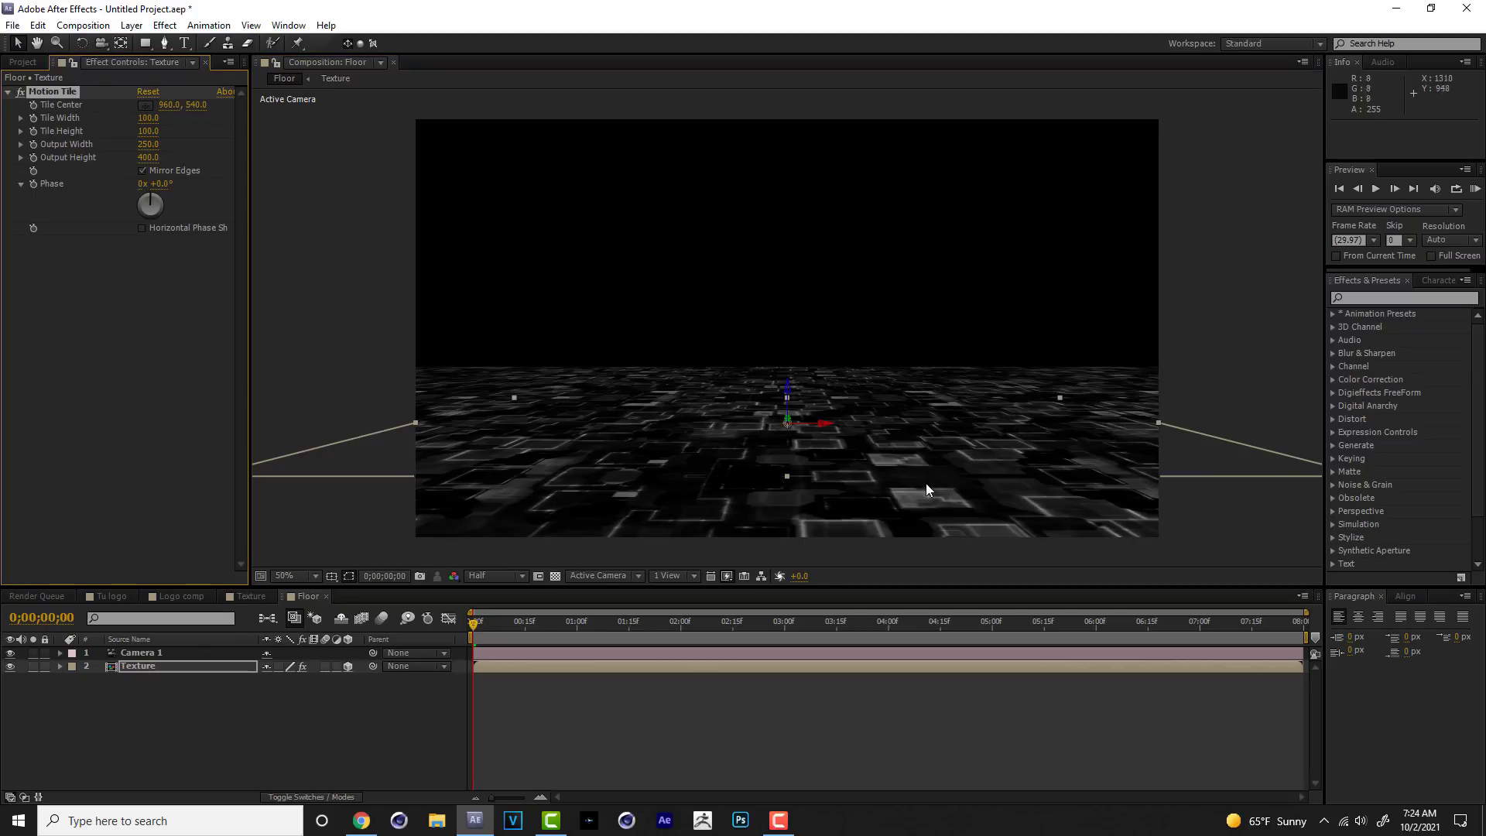
pyautogui.click(143, 171)
# Set the camera's Z position to -1500 and add a Position keyframe at 0;00;00;00.
pyautogui.click(161, 655)
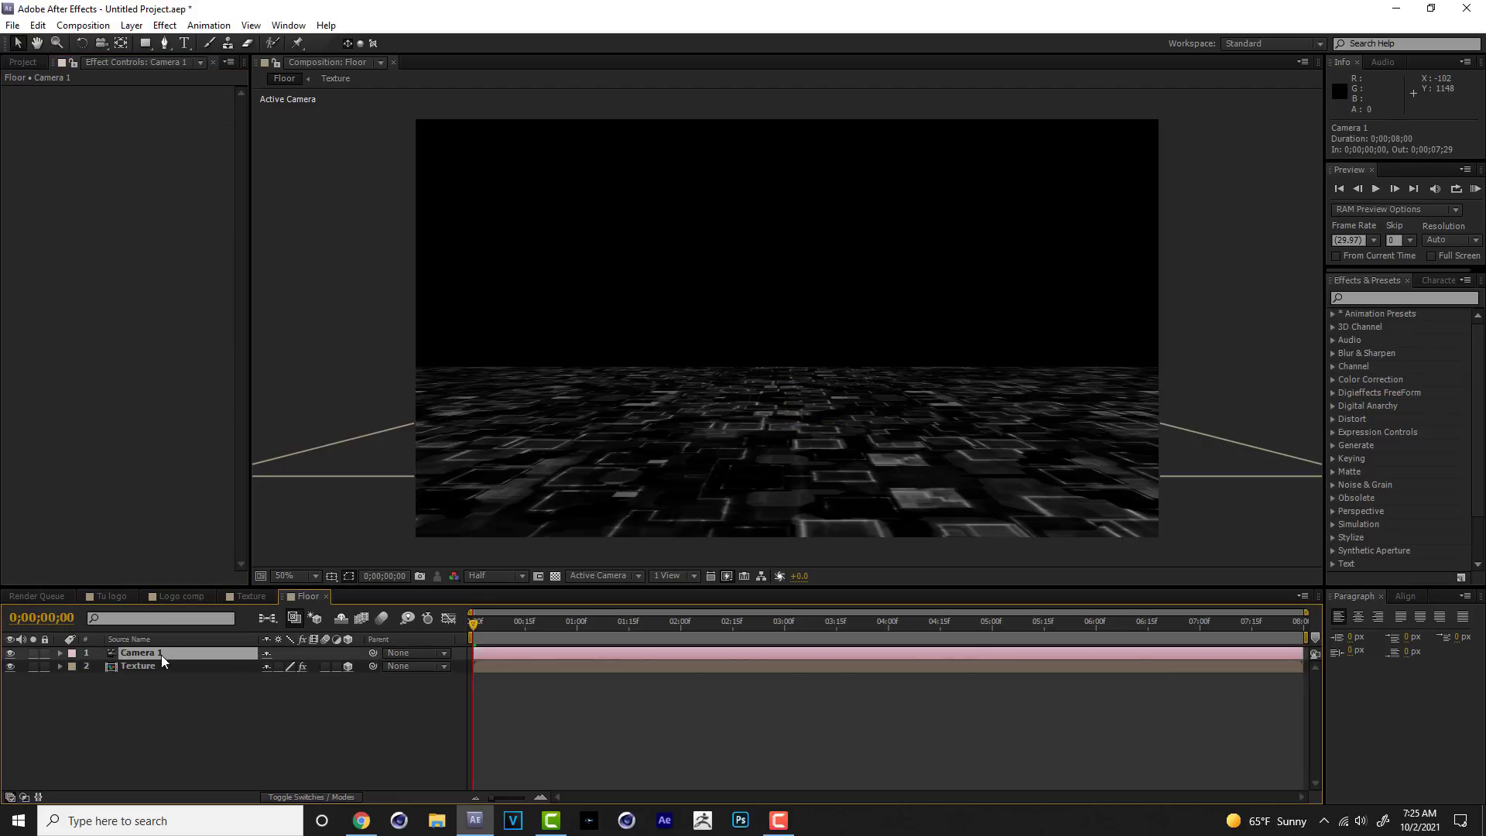
pyautogui.press('p')
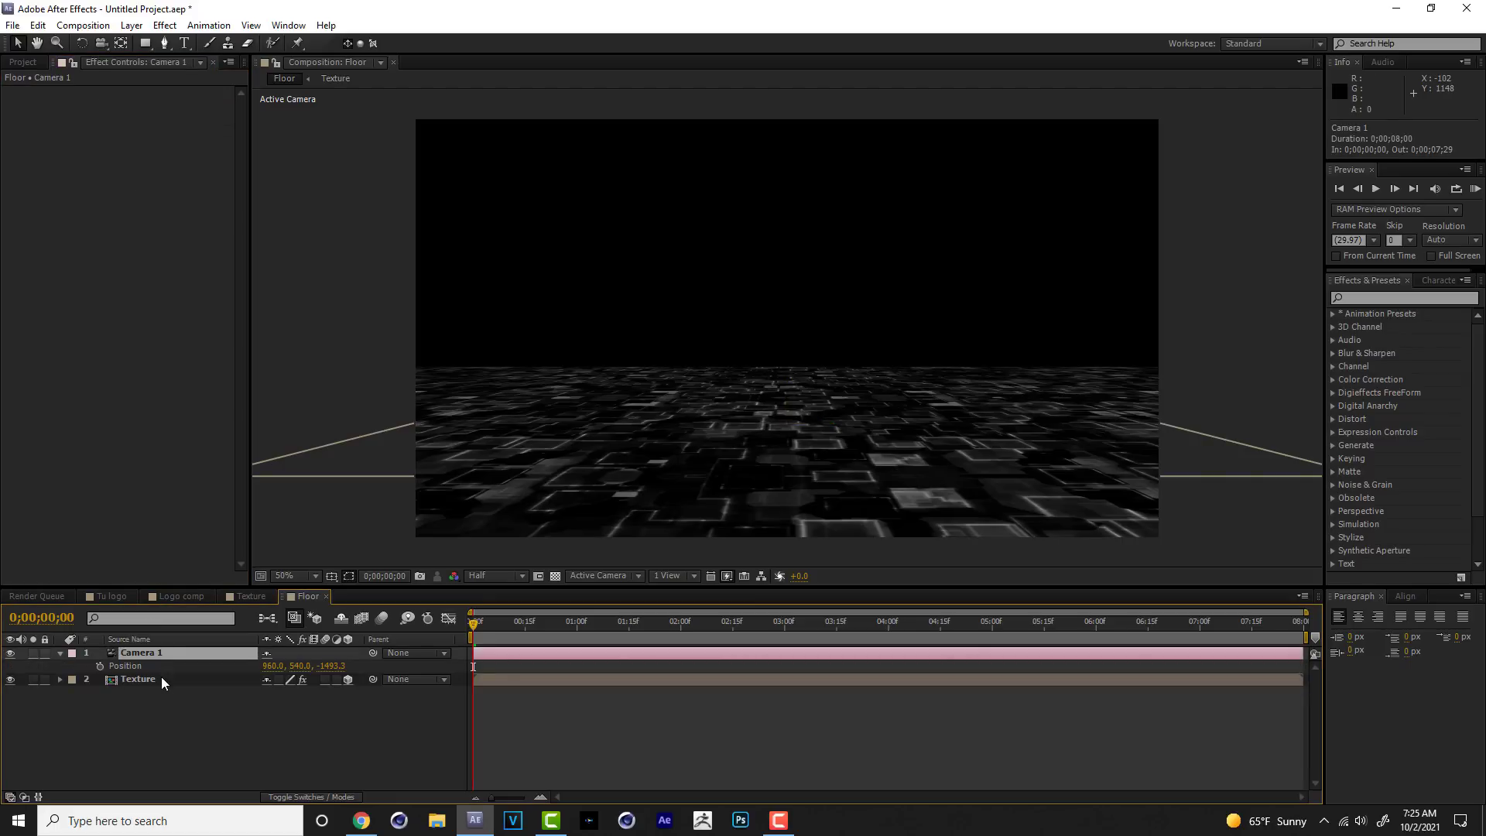
pyautogui.click(334, 667)
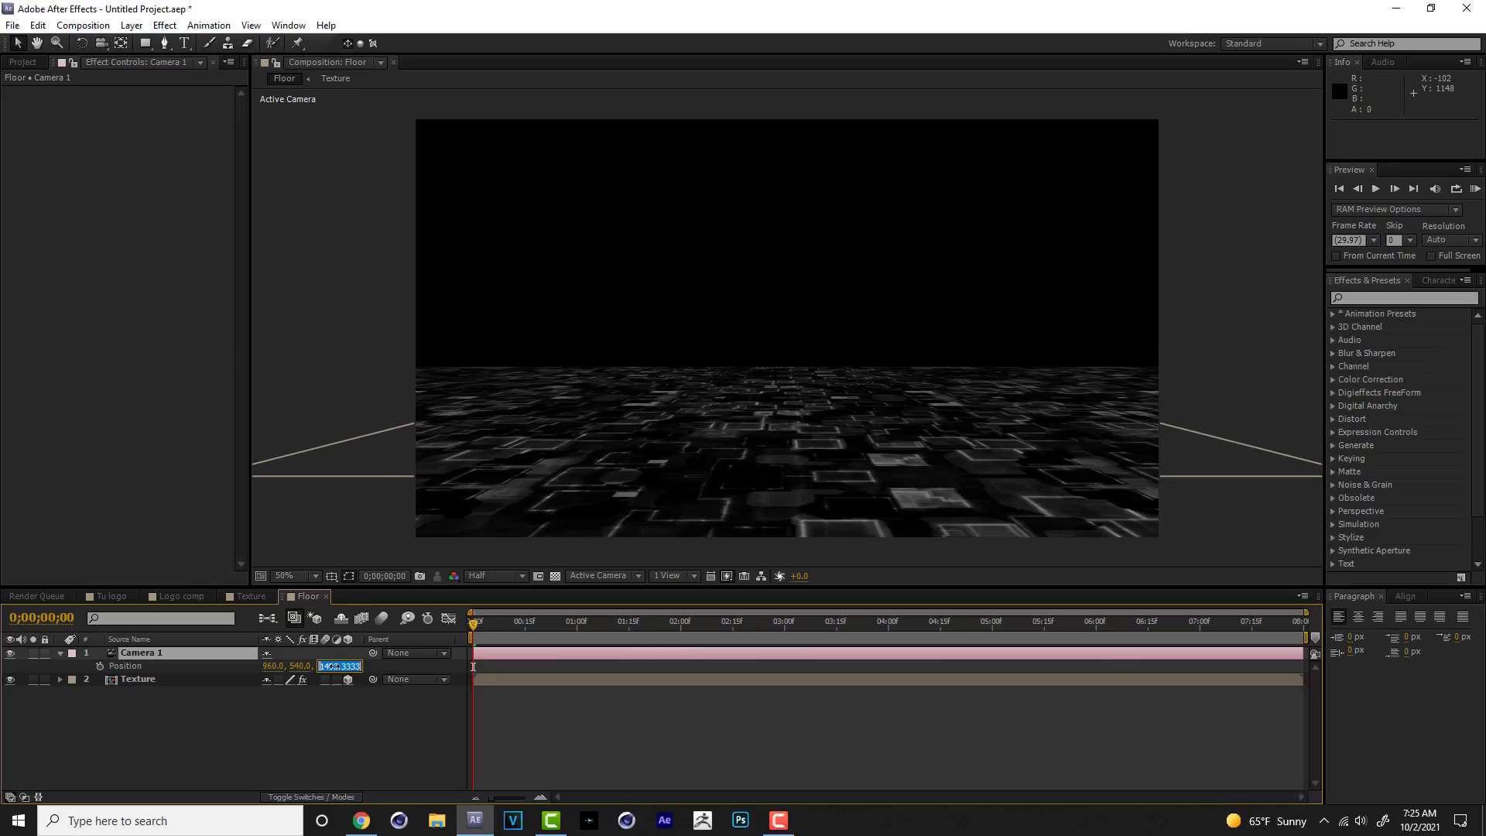
pyautogui.write('-1500')
pyautogui.click(101, 667)
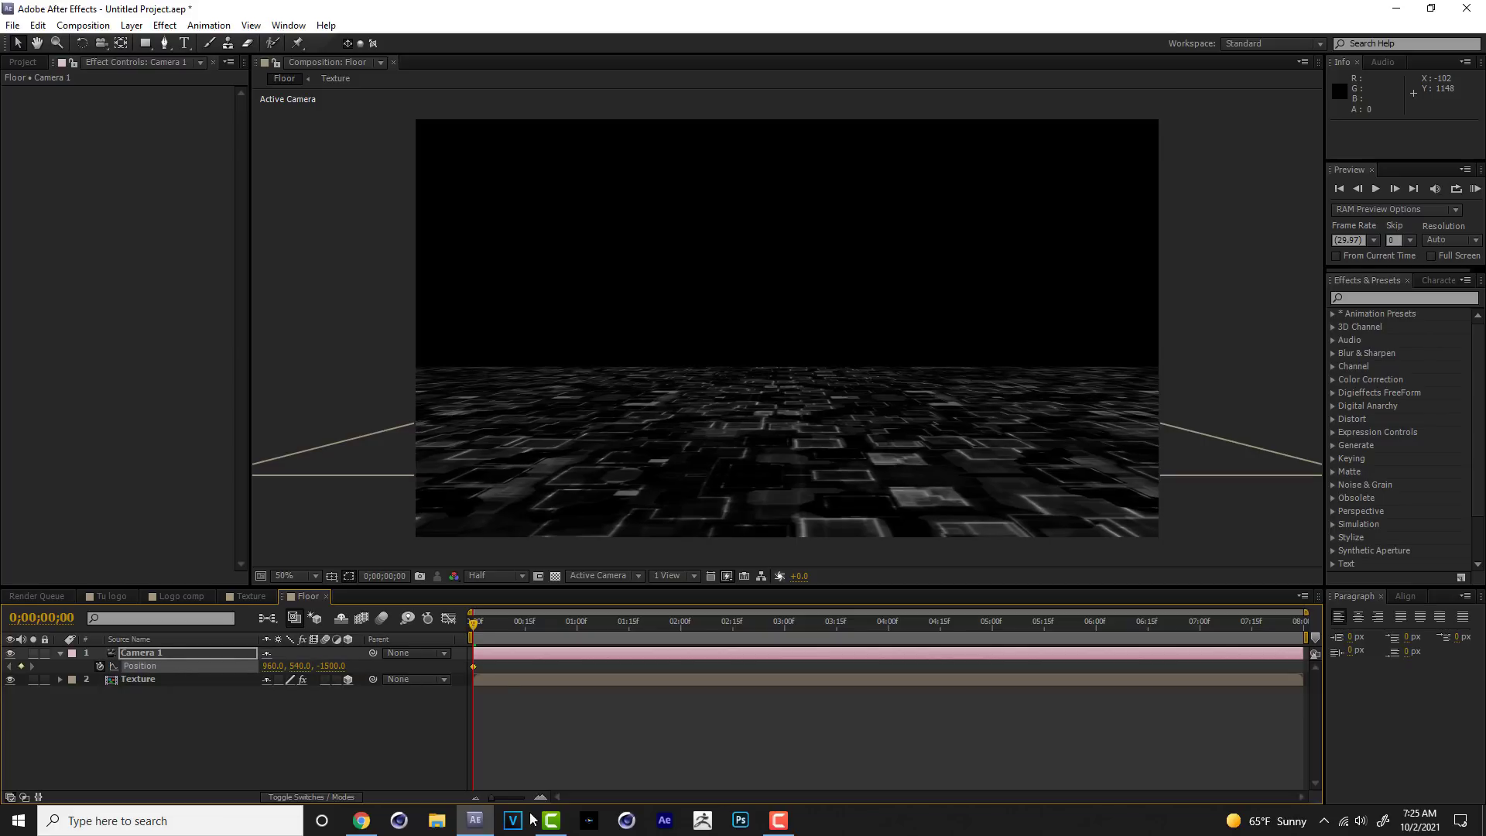
# Keyframe the camera's Z position to -1150 at 0;00;07;15.
pyautogui.moveTo(474, 623); pyautogui.dragTo(1245, 657)
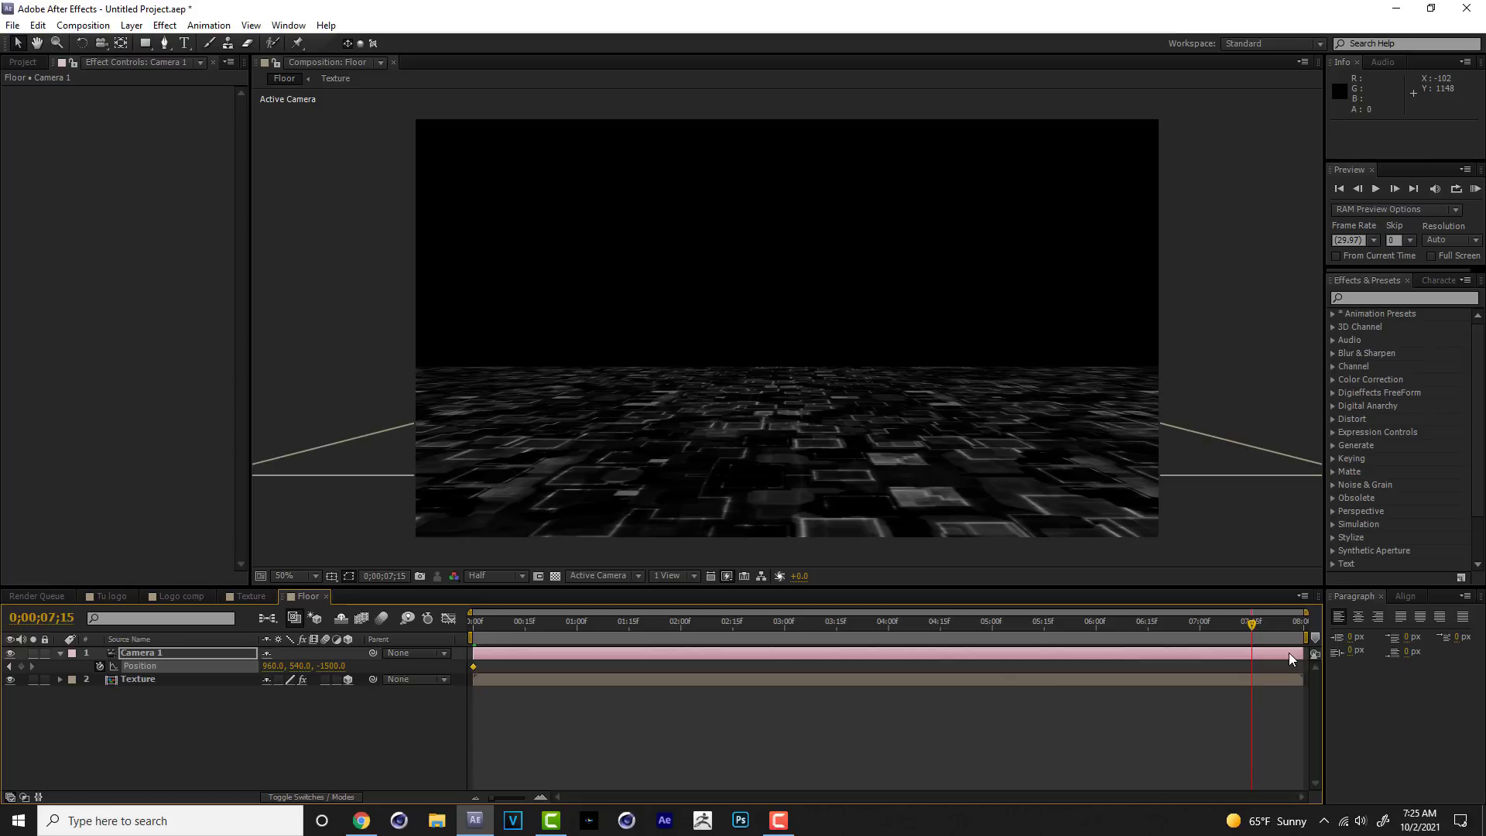
pyautogui.click(331, 666)
pyautogui.write('-1150')
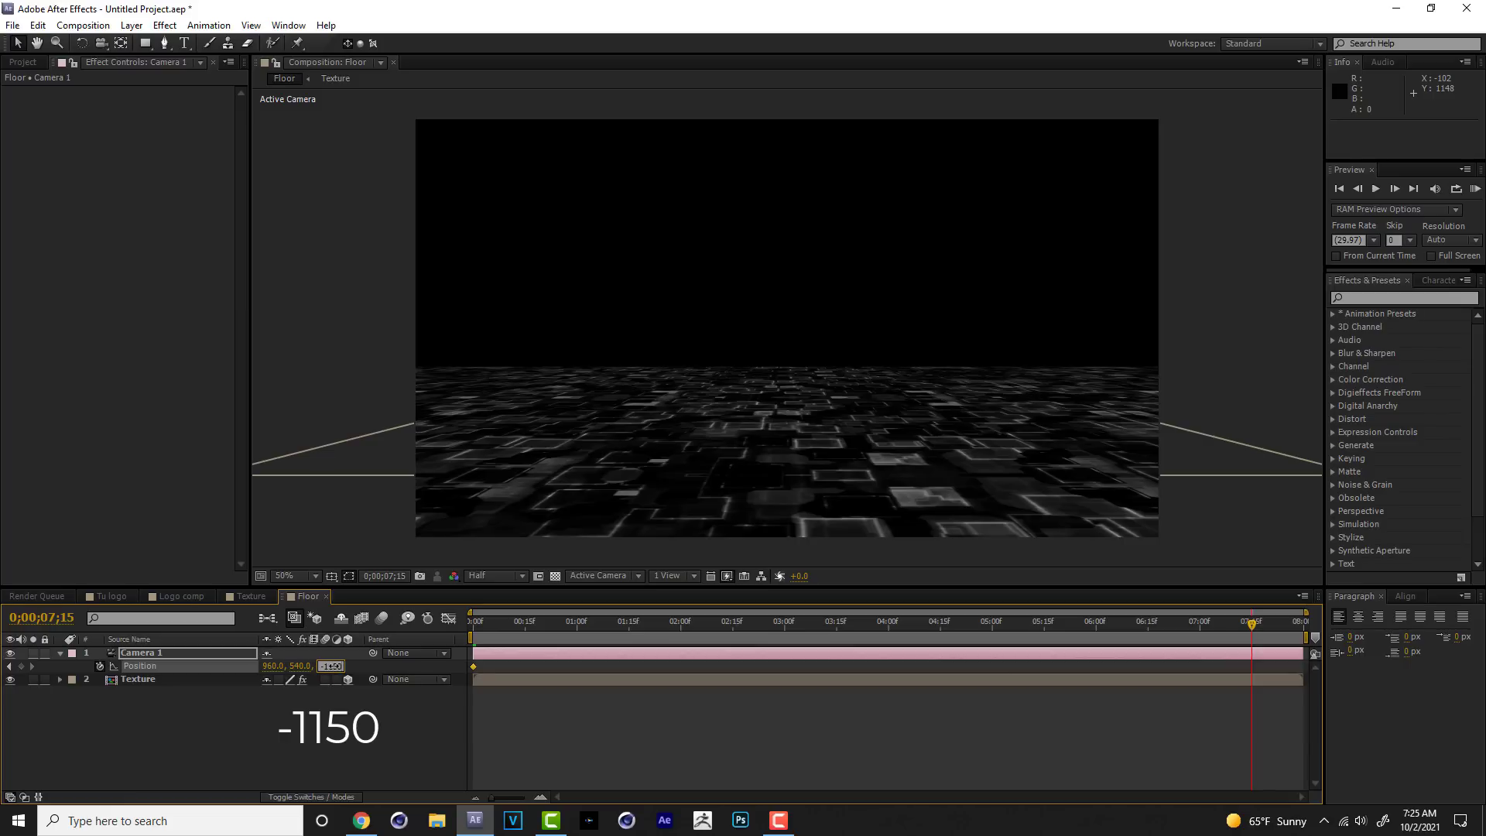
pyautogui.click(361, 709)
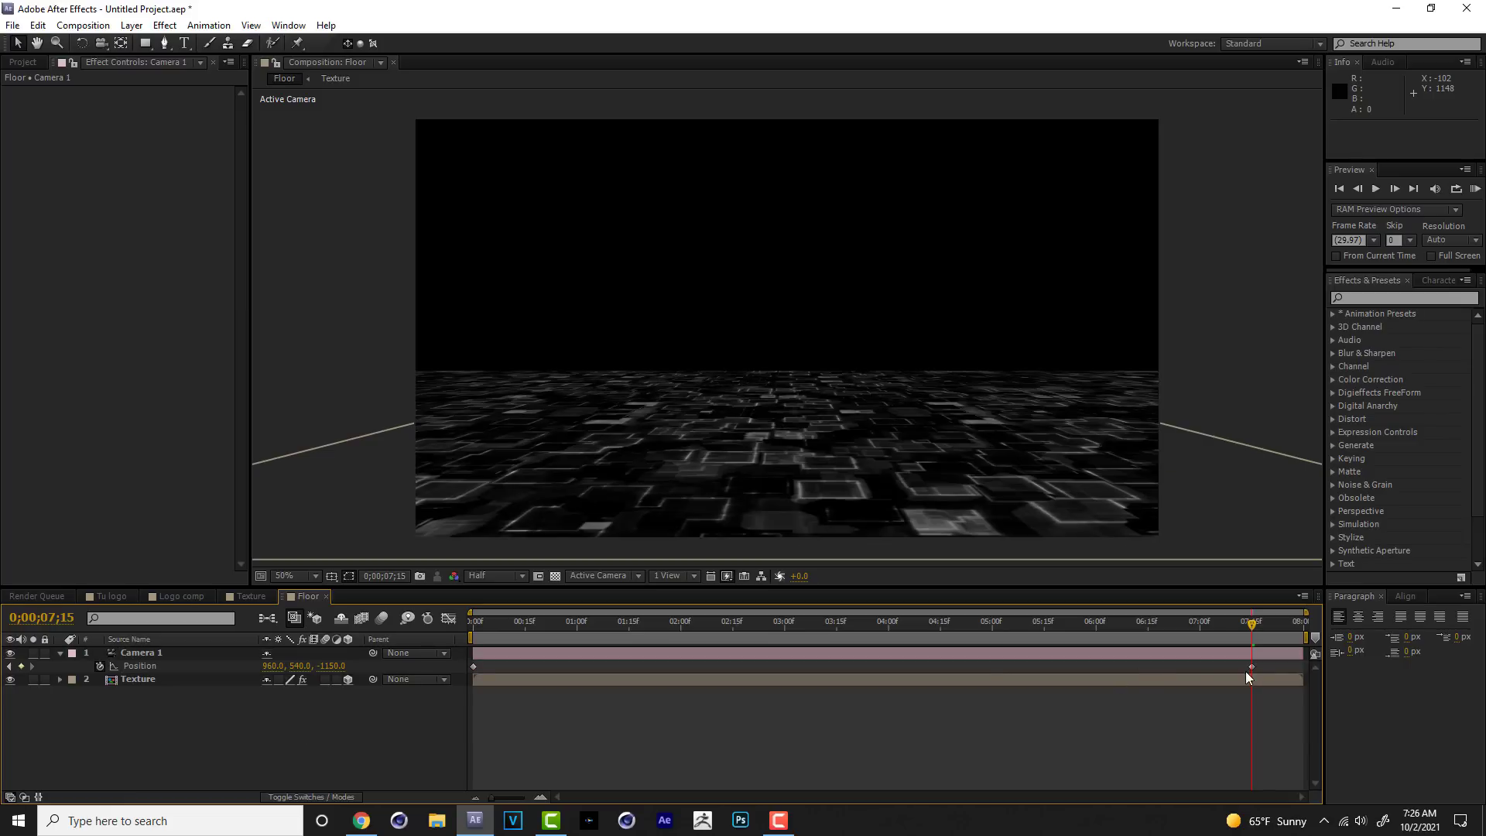
# Preview the camera move over the floor from the start of the composition.
pyautogui.press('Home')
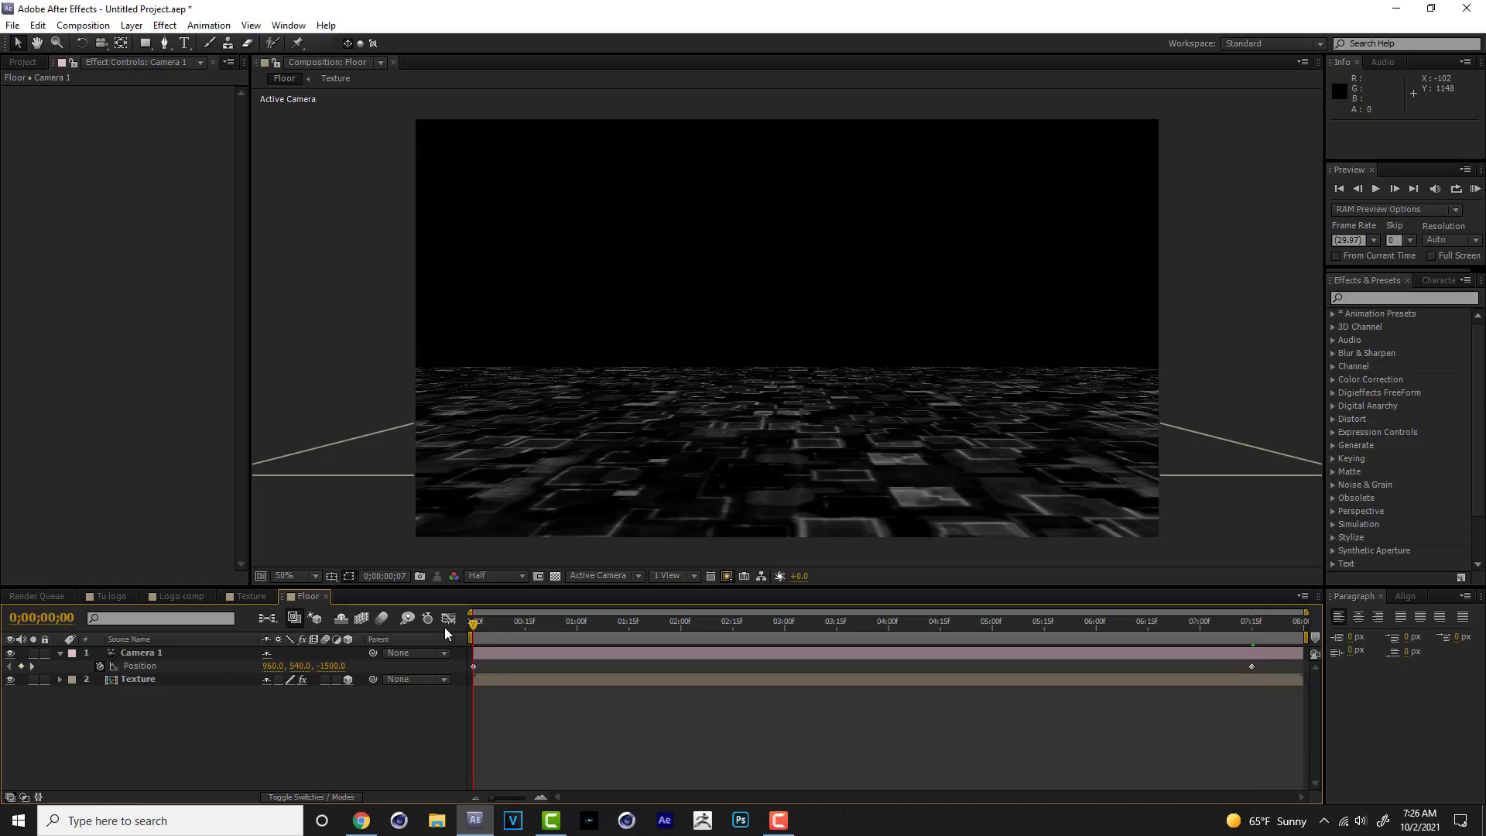
pyautogui.press('space')
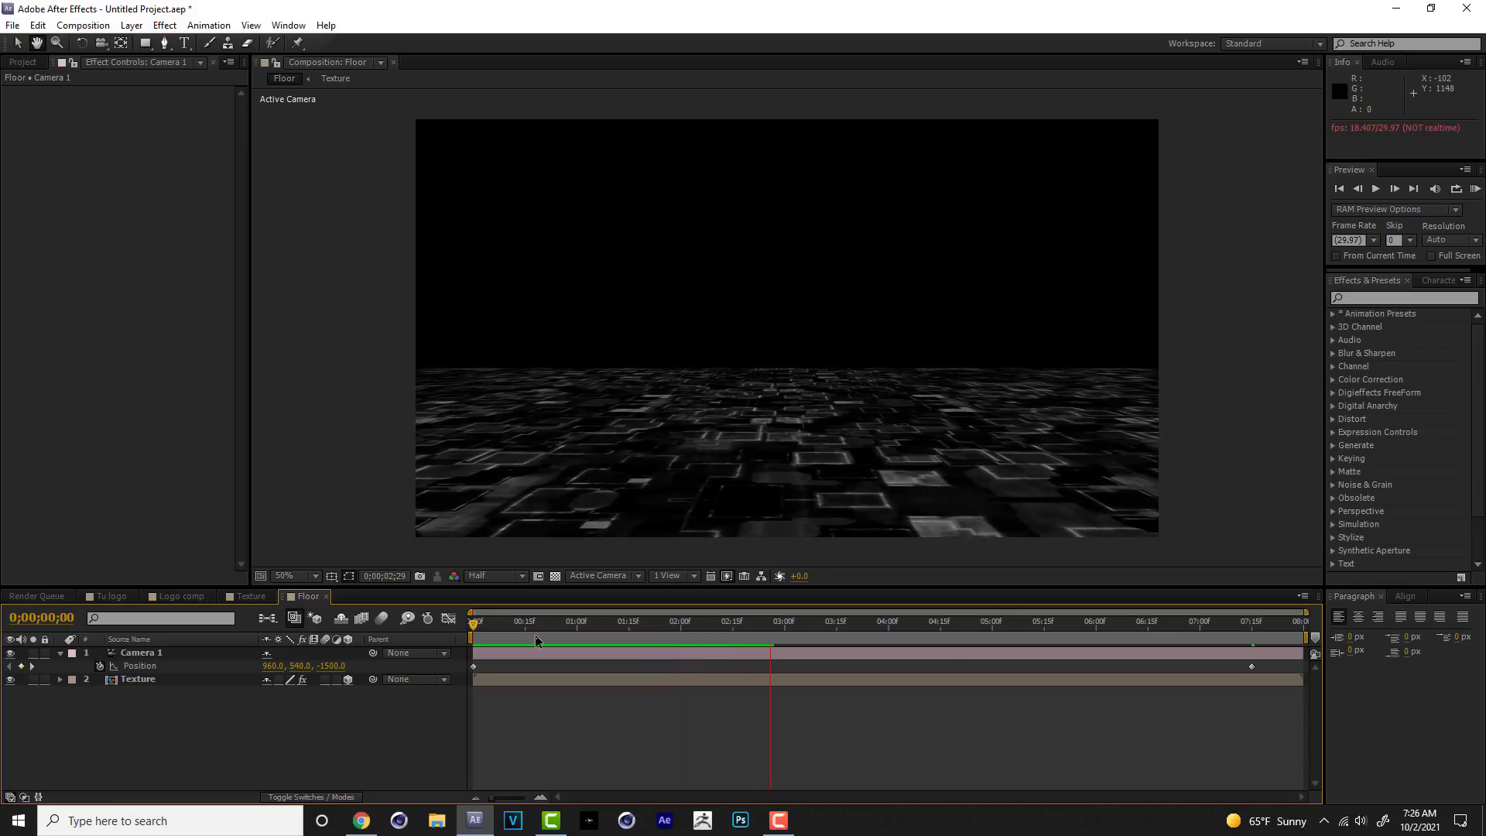
pyautogui.press('space')
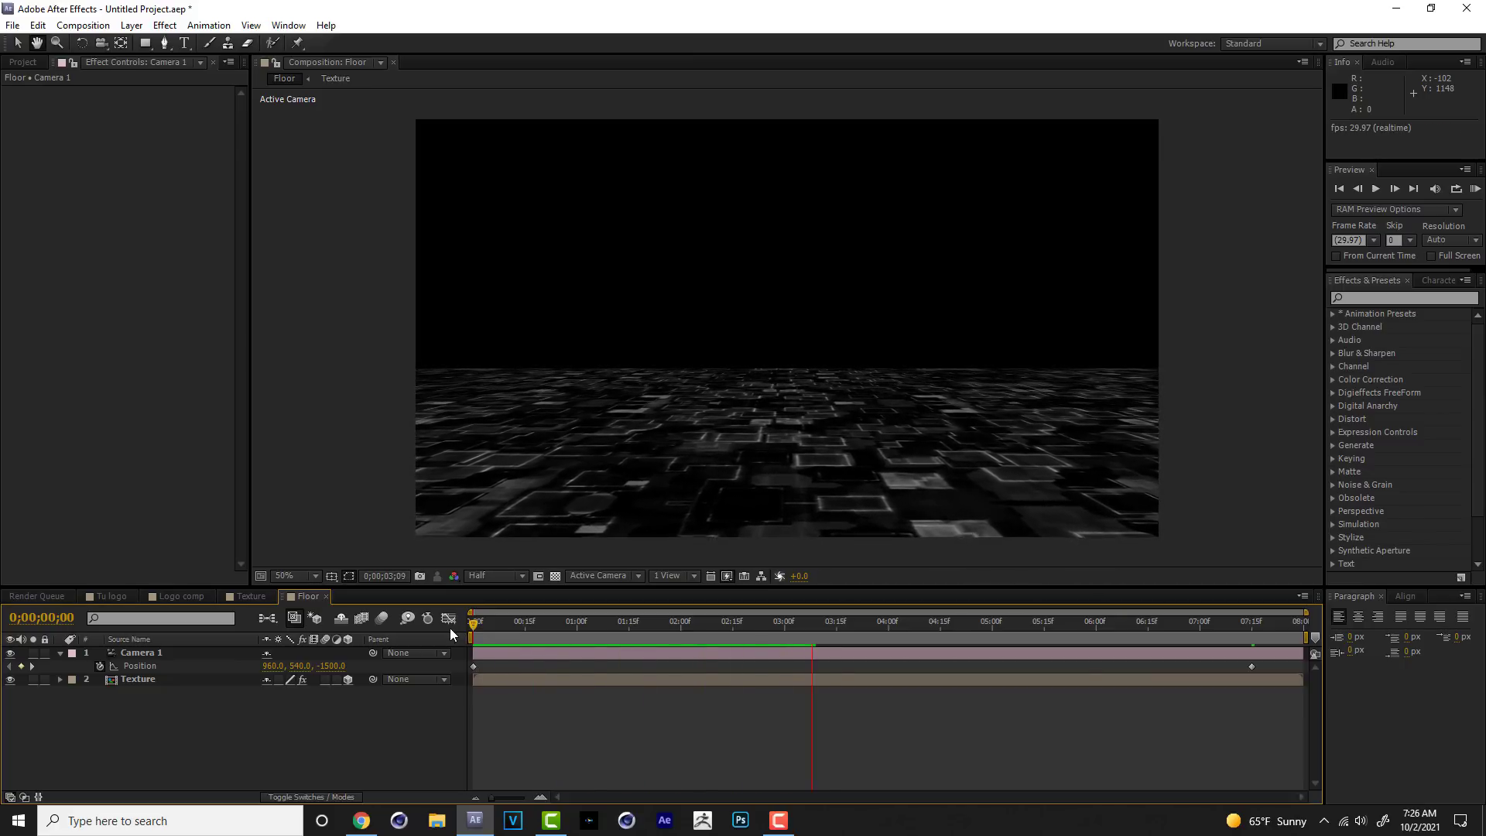
pyautogui.press('space')
# Create a new 1920 x 1080 composition named Main, lasting 0;00;08;00.
pyautogui.click(87, 27)
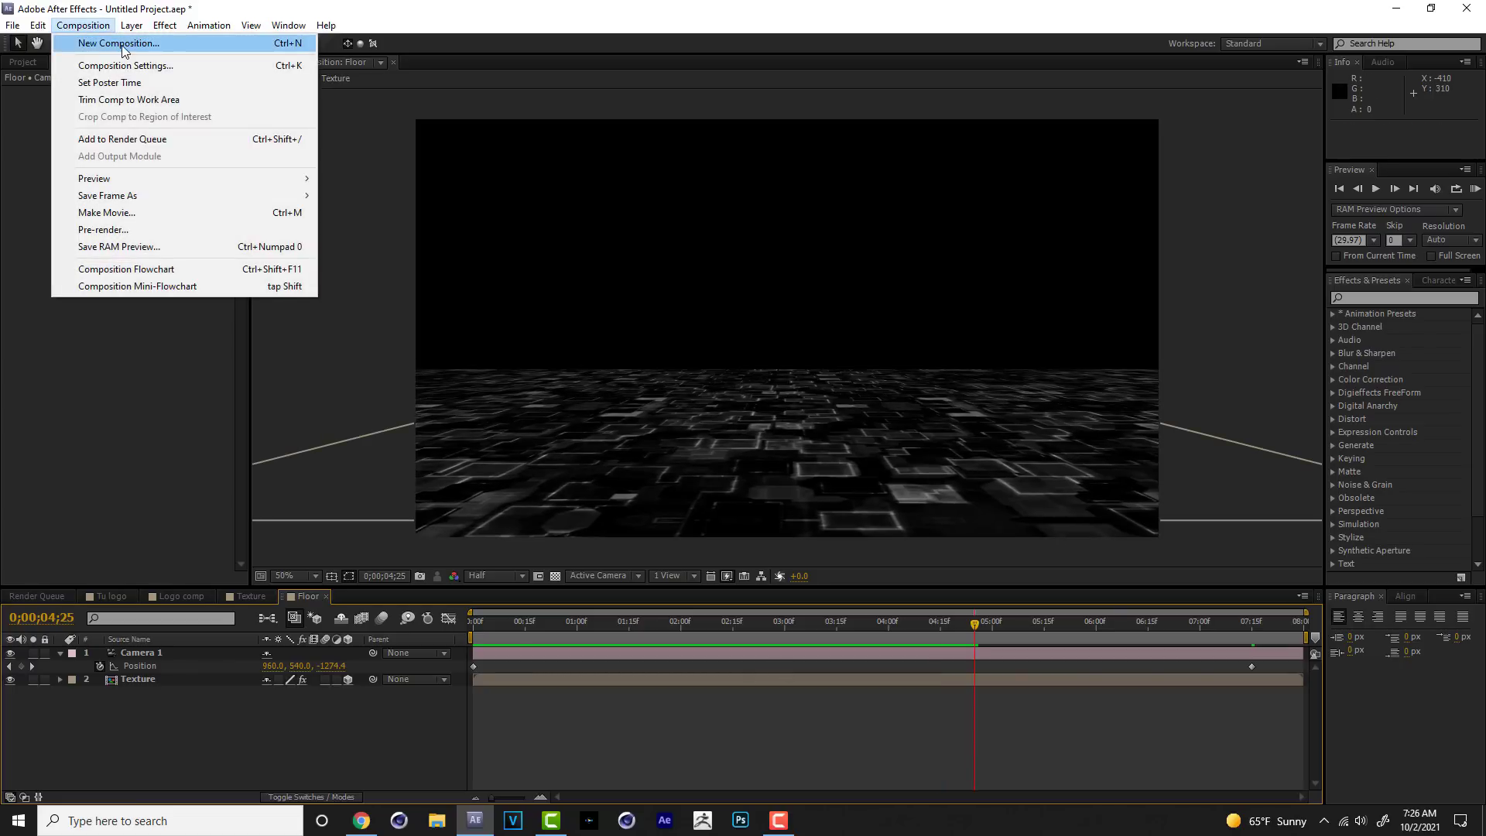
pyautogui.click(120, 44)
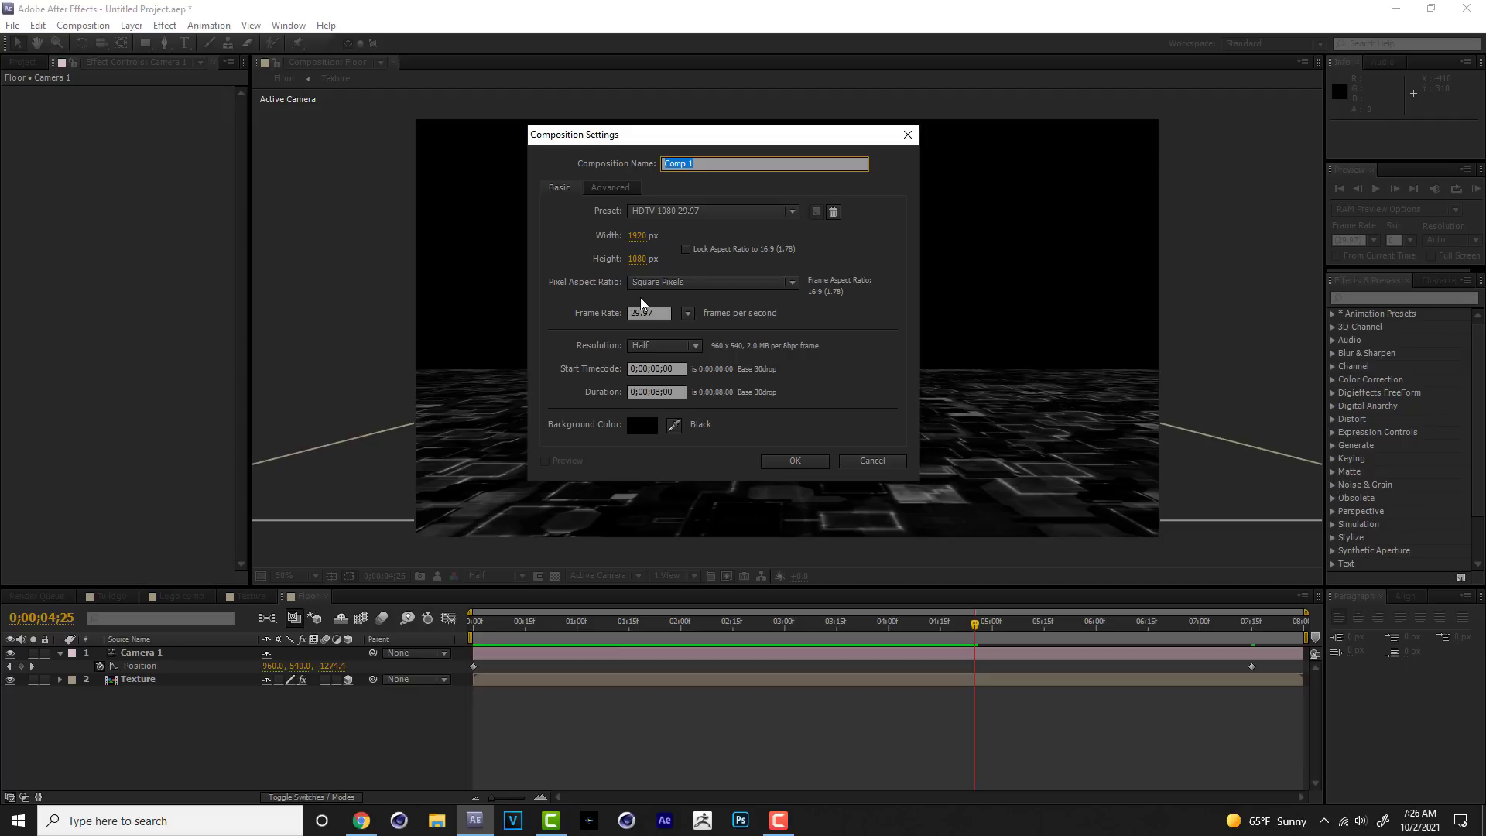
pyautogui.write('Main')
pyautogui.click(794, 462)
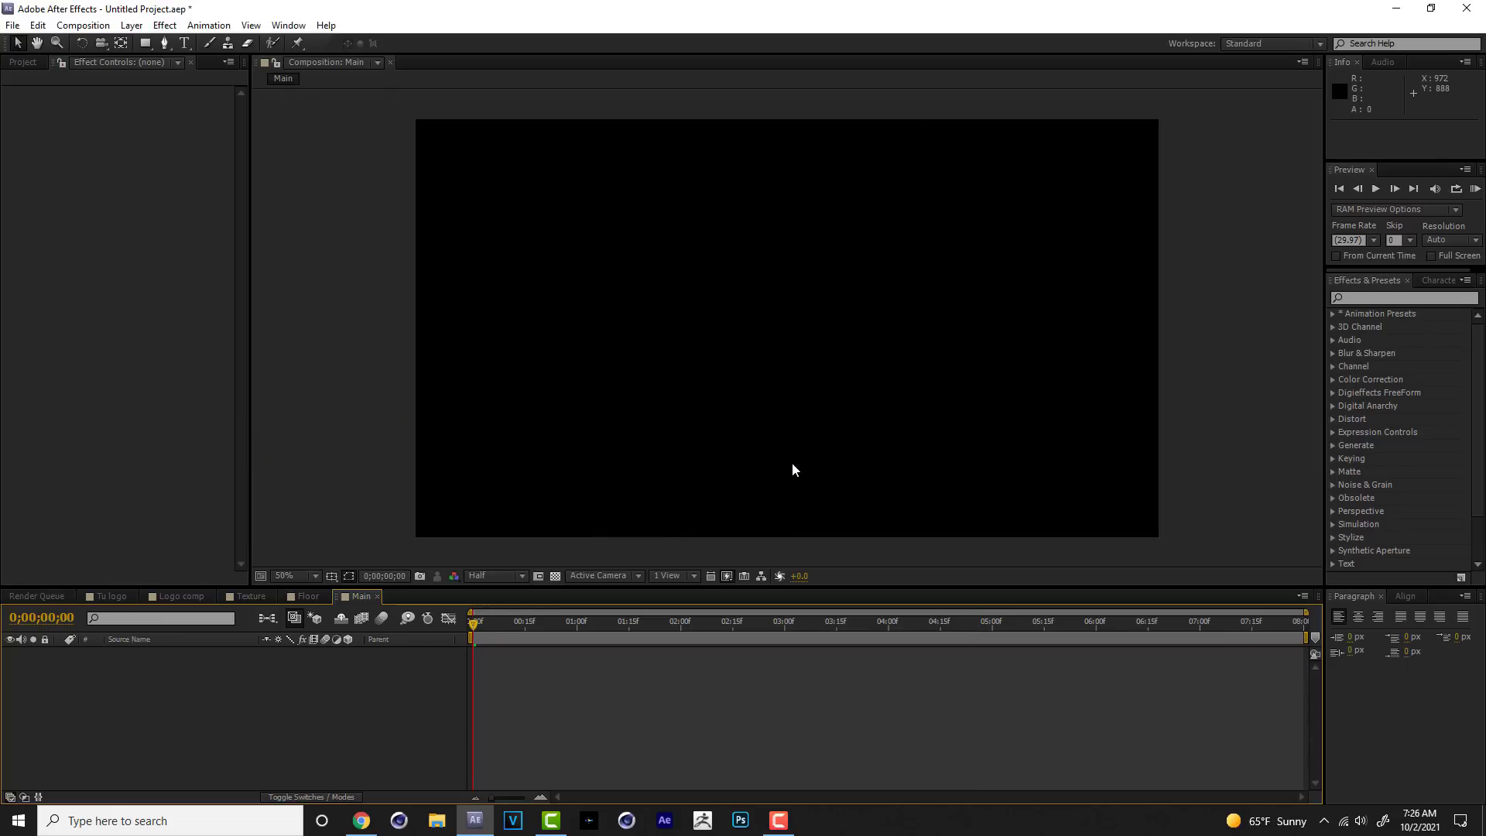
# Add a 1920 x 1080 black (000000) solid layer to the Main composition.
pyautogui.rightClick(288, 698)
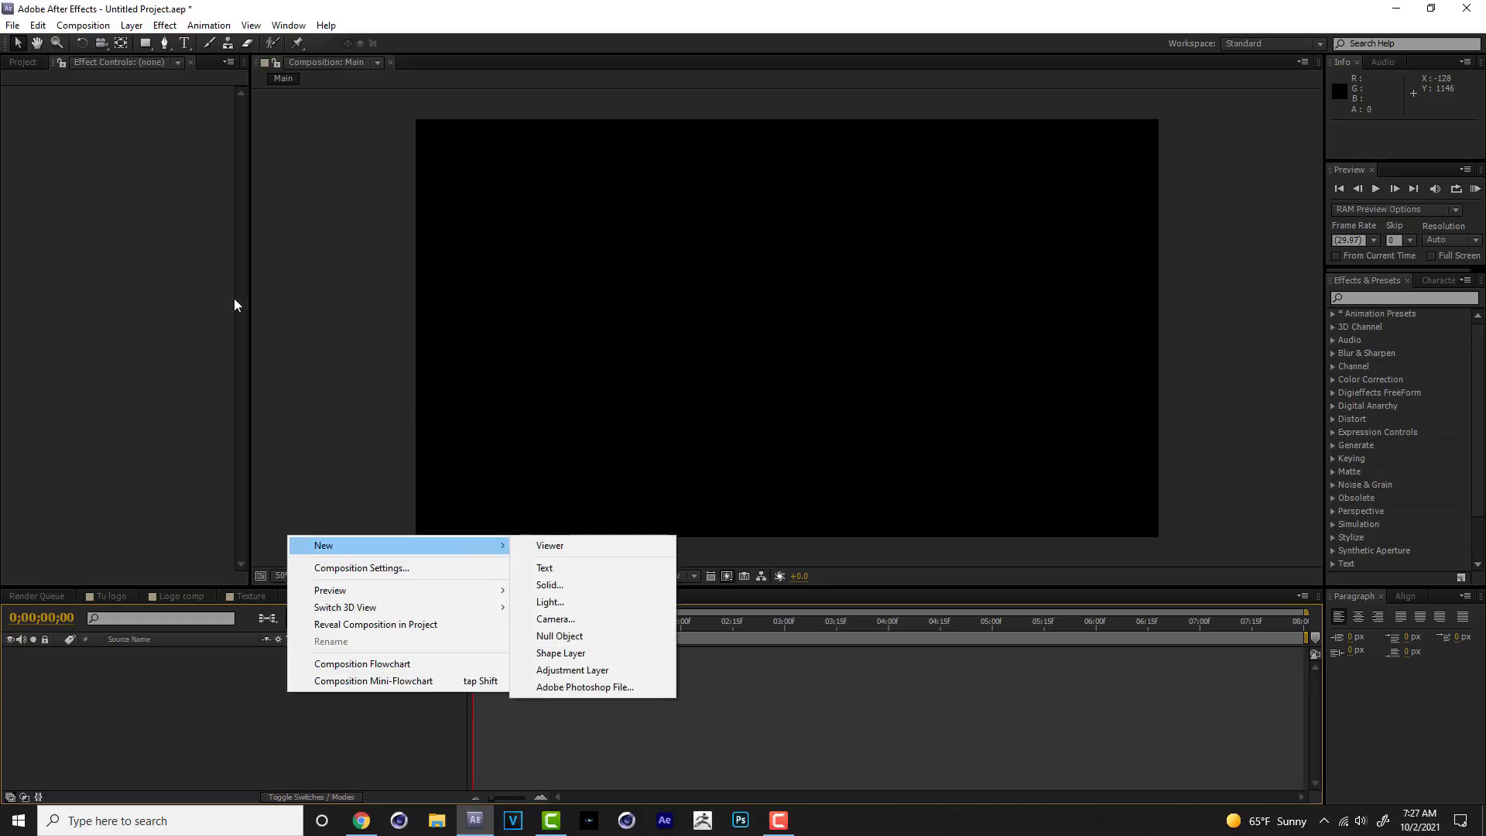
pyautogui.click(136, 29)
pyautogui.click(133, 26)
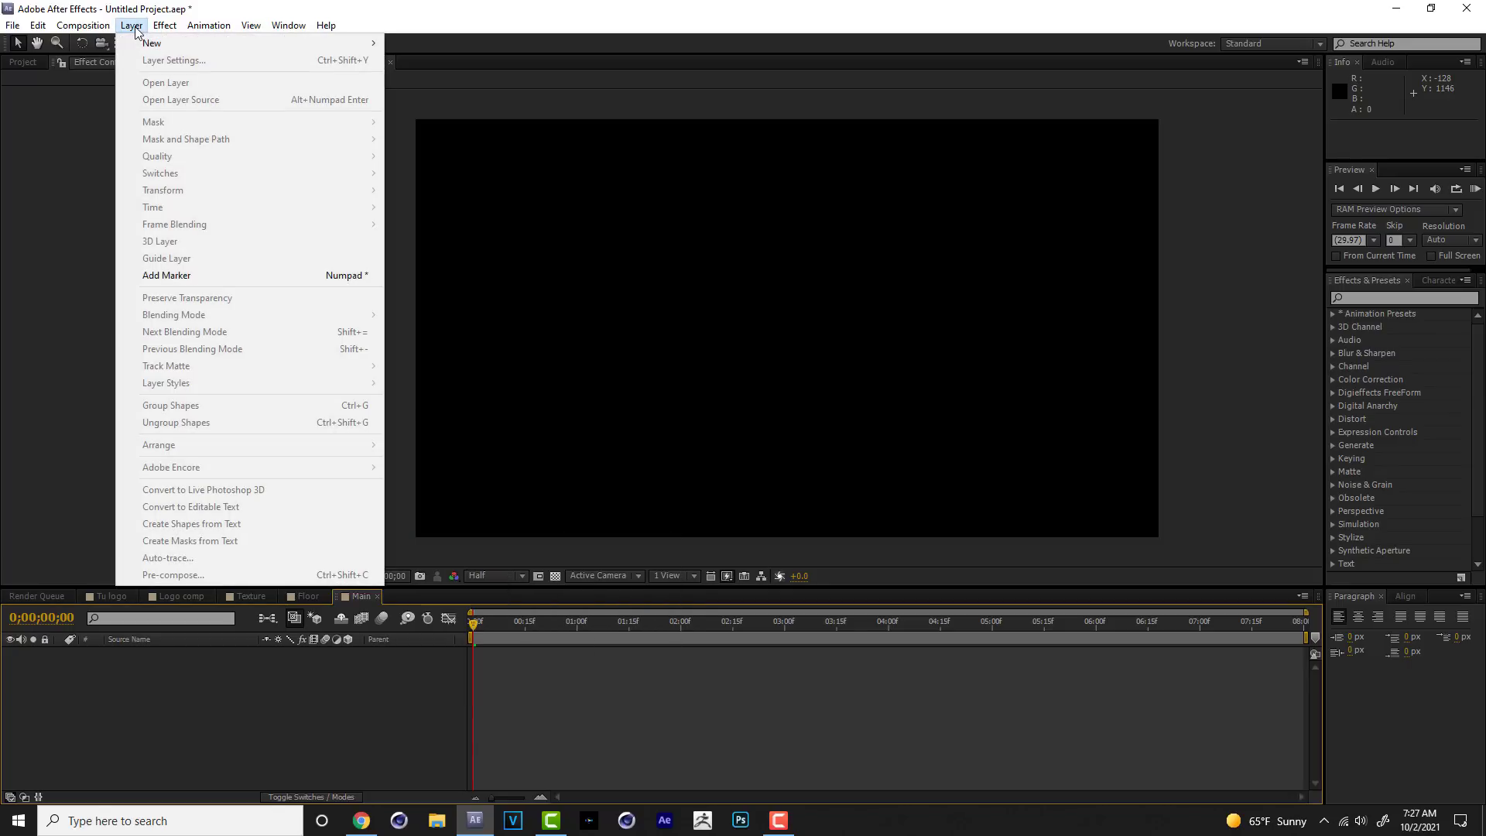
pyautogui.moveTo(271, 48)
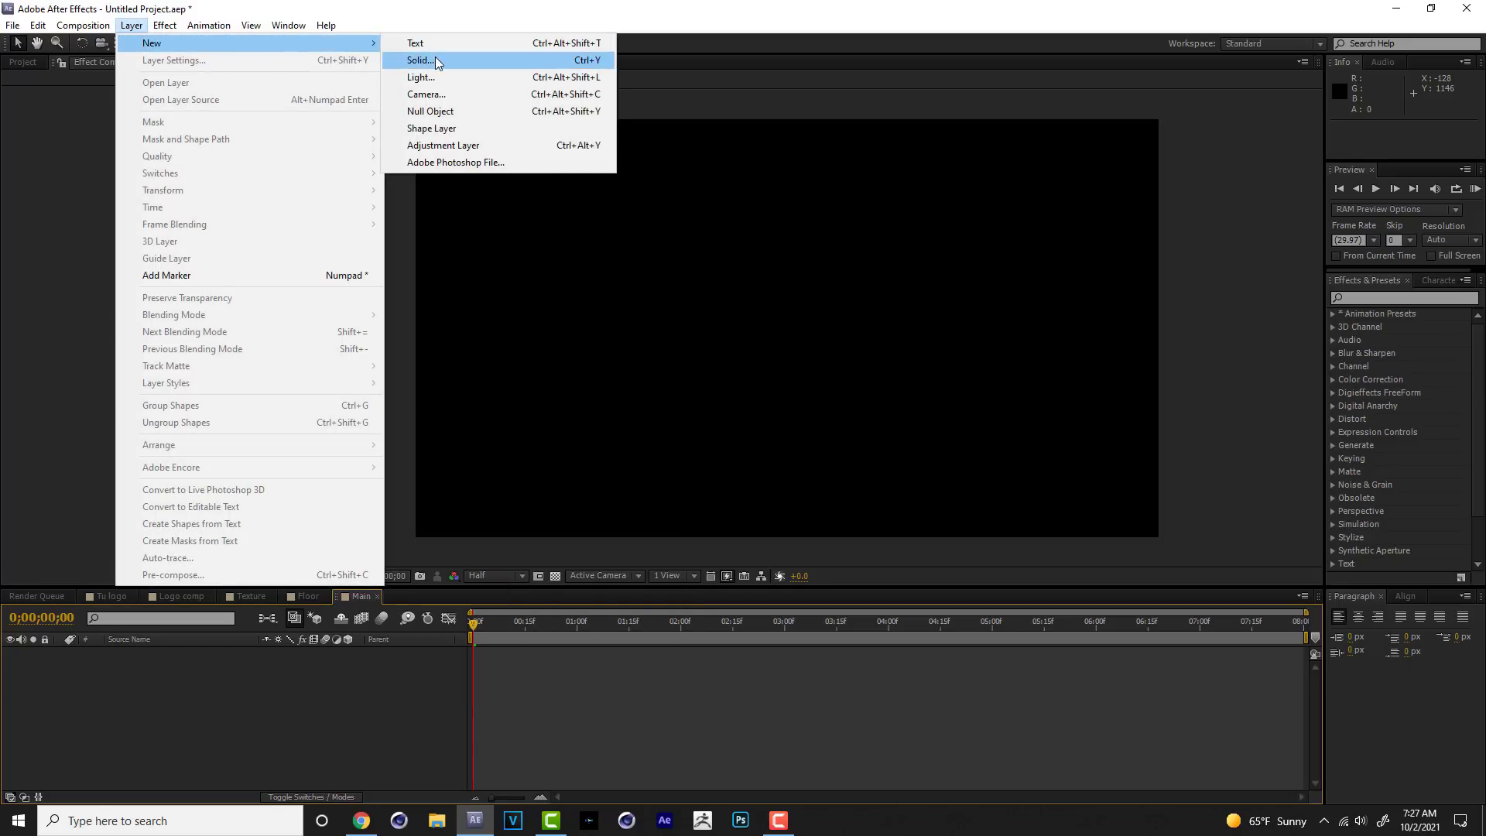
pyautogui.click(422, 61)
pyautogui.moveTo(411, 239); pyautogui.dragTo(879, 150)
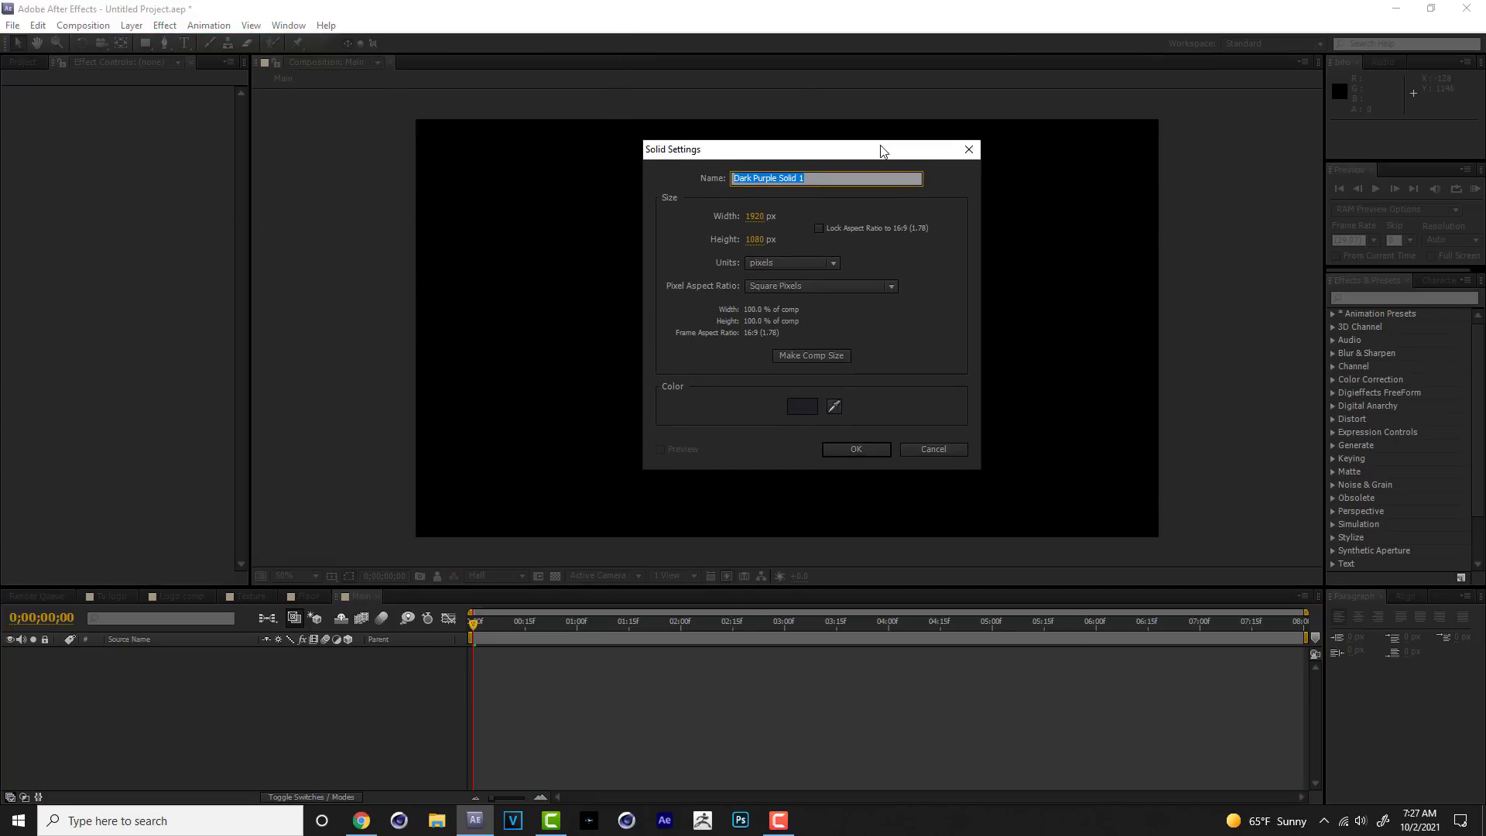
pyautogui.click(811, 410)
pyautogui.moveTo(306, 290); pyautogui.dragTo(203, 338)
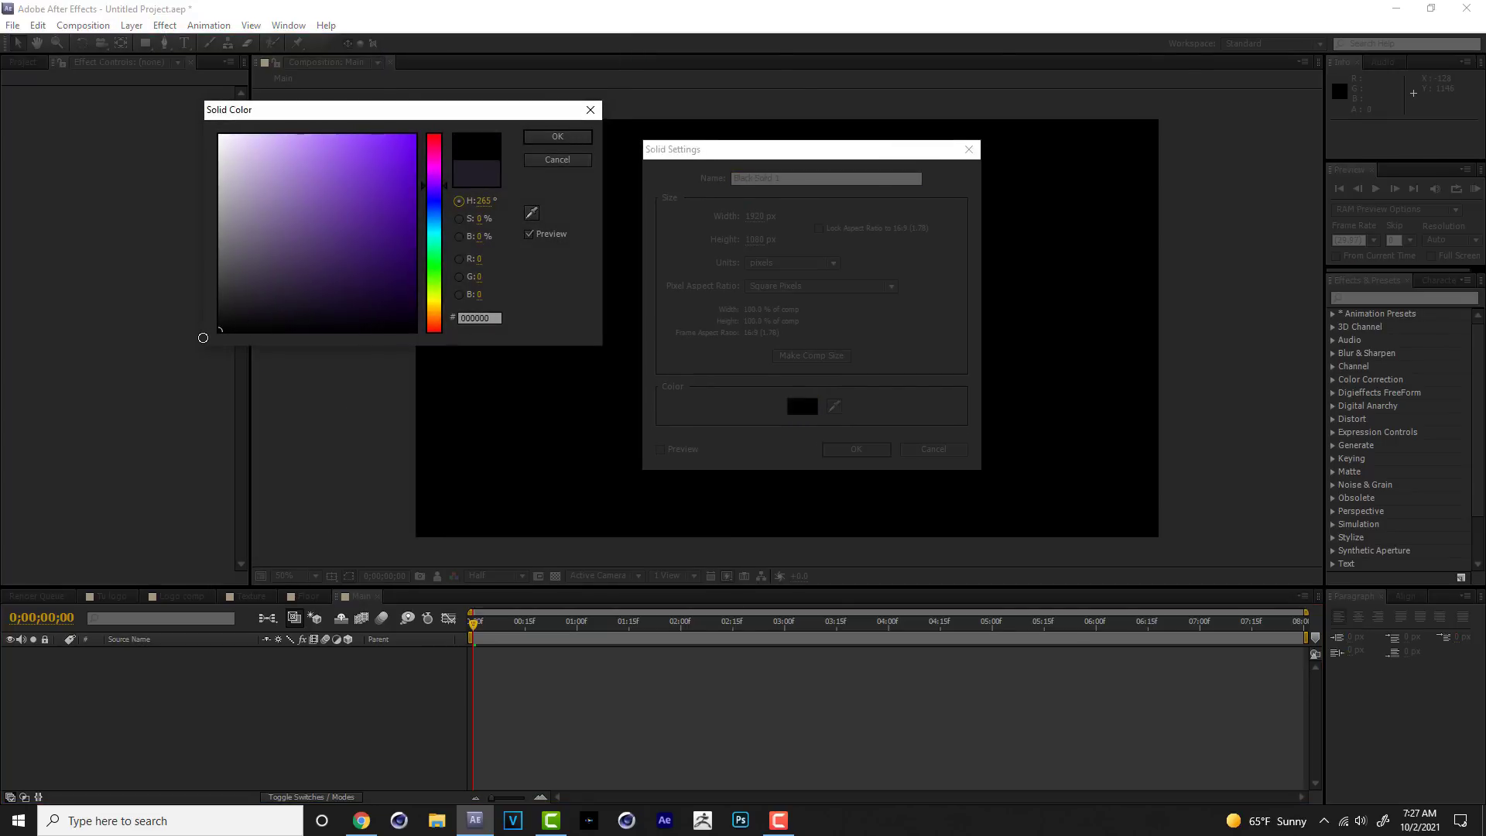
pyautogui.click(580, 137)
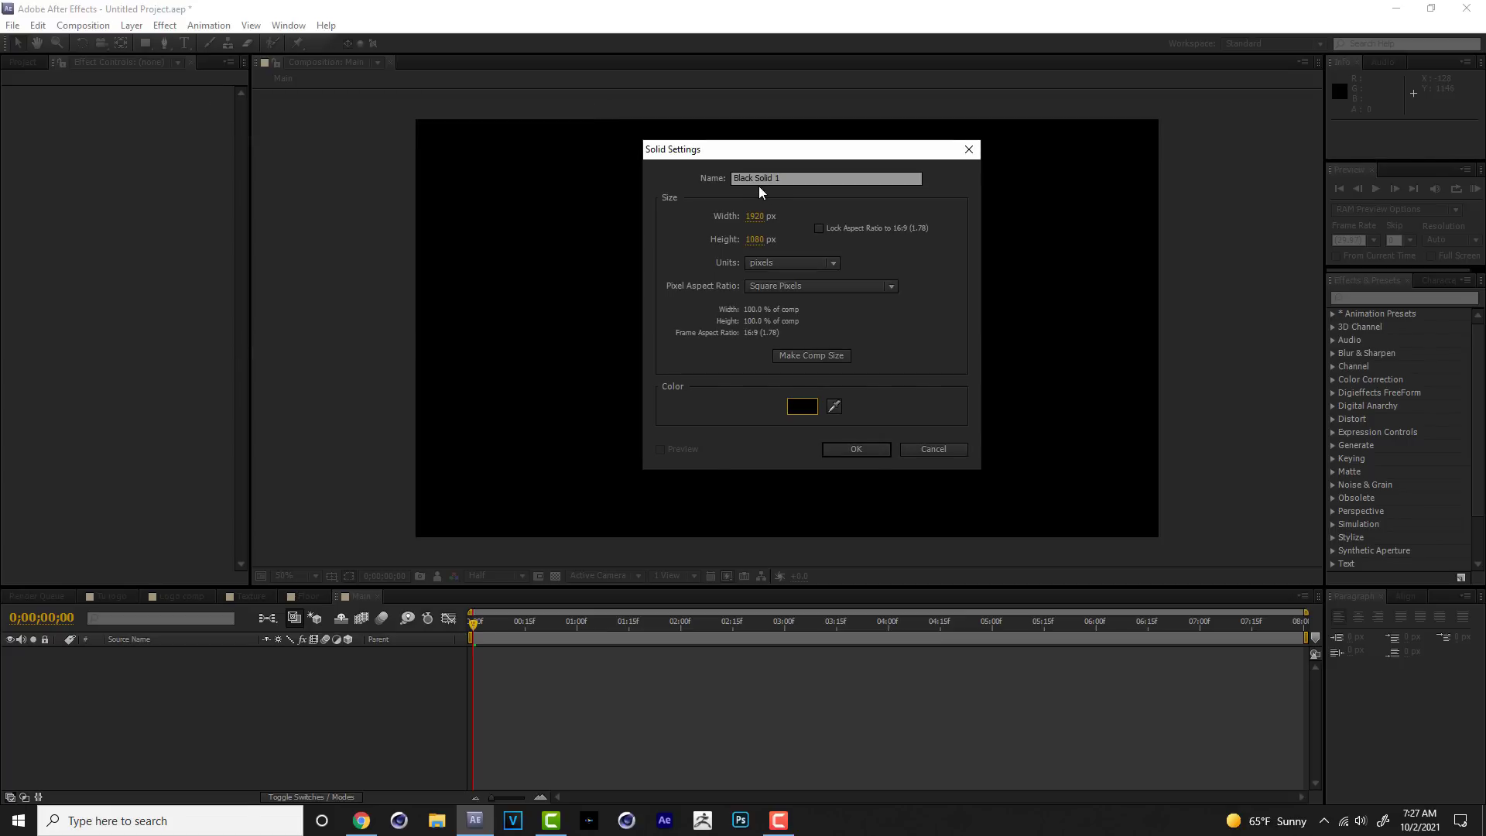
pyautogui.click(848, 449)
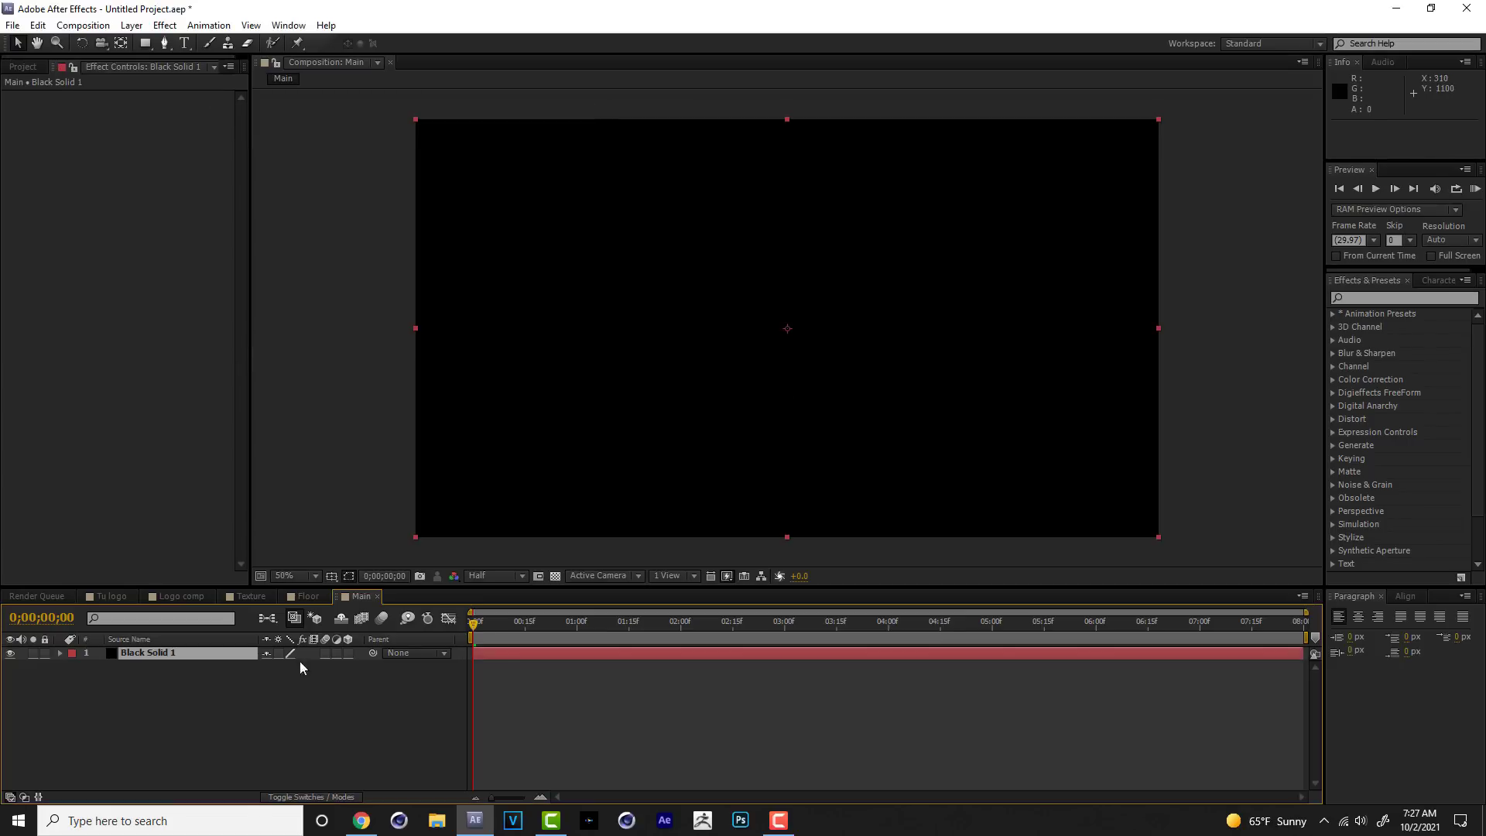
# Add Logo comp above the black solid in Main, make it a 3D layer, and go to 0;00;01;18.
pyautogui.click(24, 67)
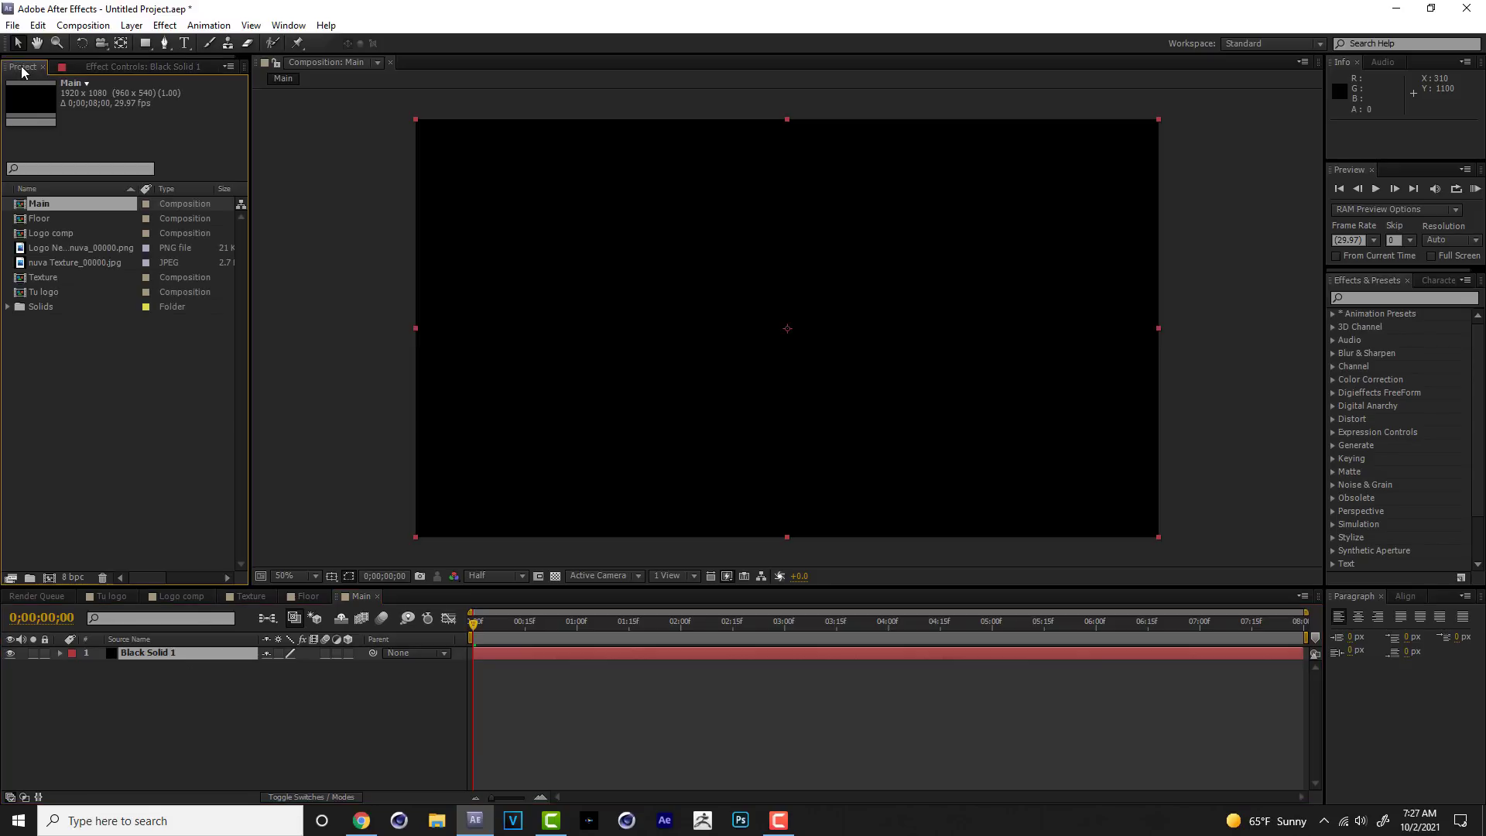
pyautogui.click(68, 221)
pyautogui.moveTo(47, 223); pyautogui.dragTo(136, 654)
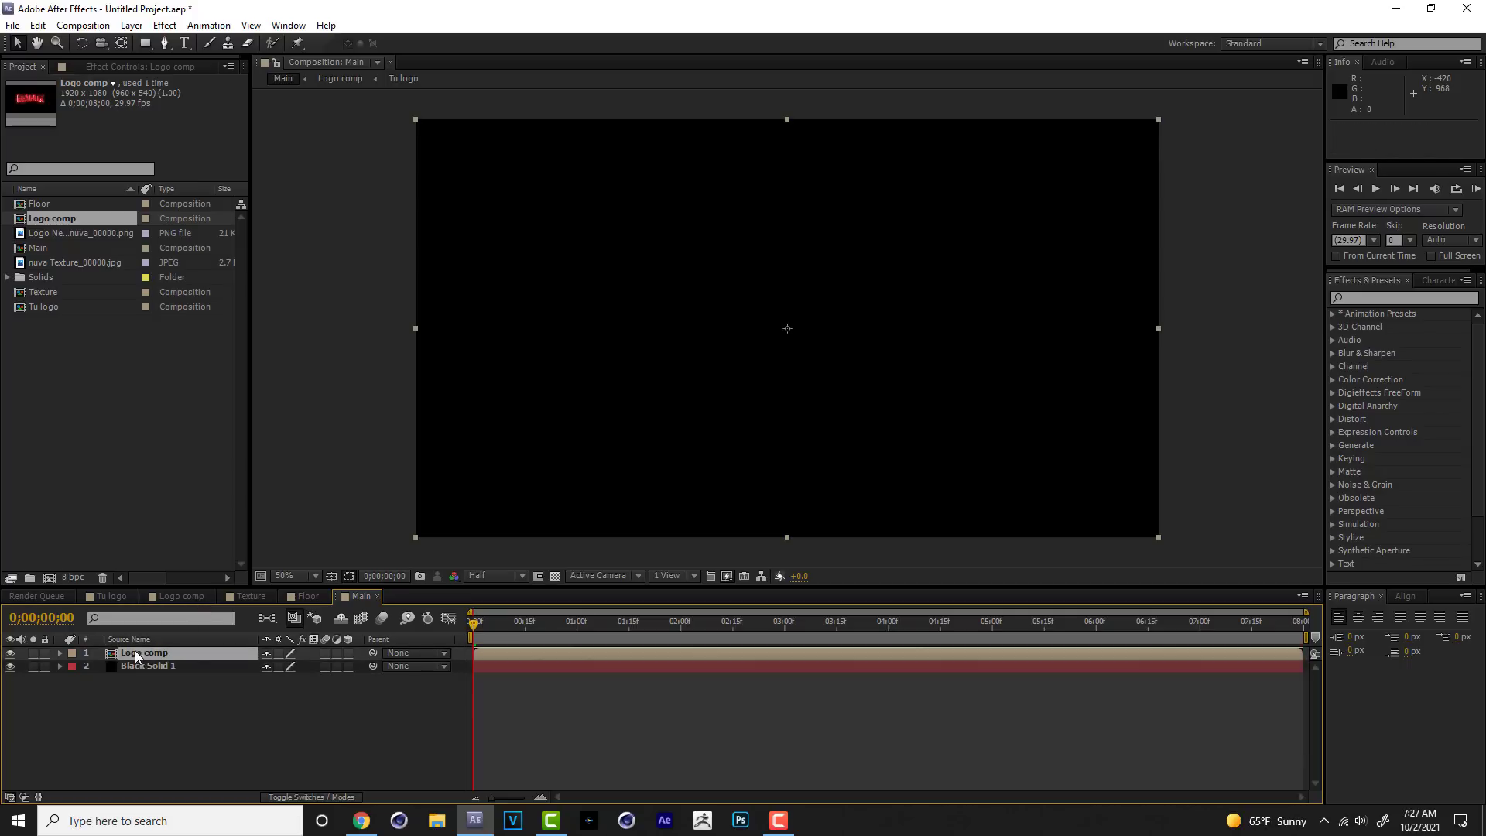
pyautogui.click(350, 653)
pyautogui.moveTo(513, 624); pyautogui.dragTo(639, 623)
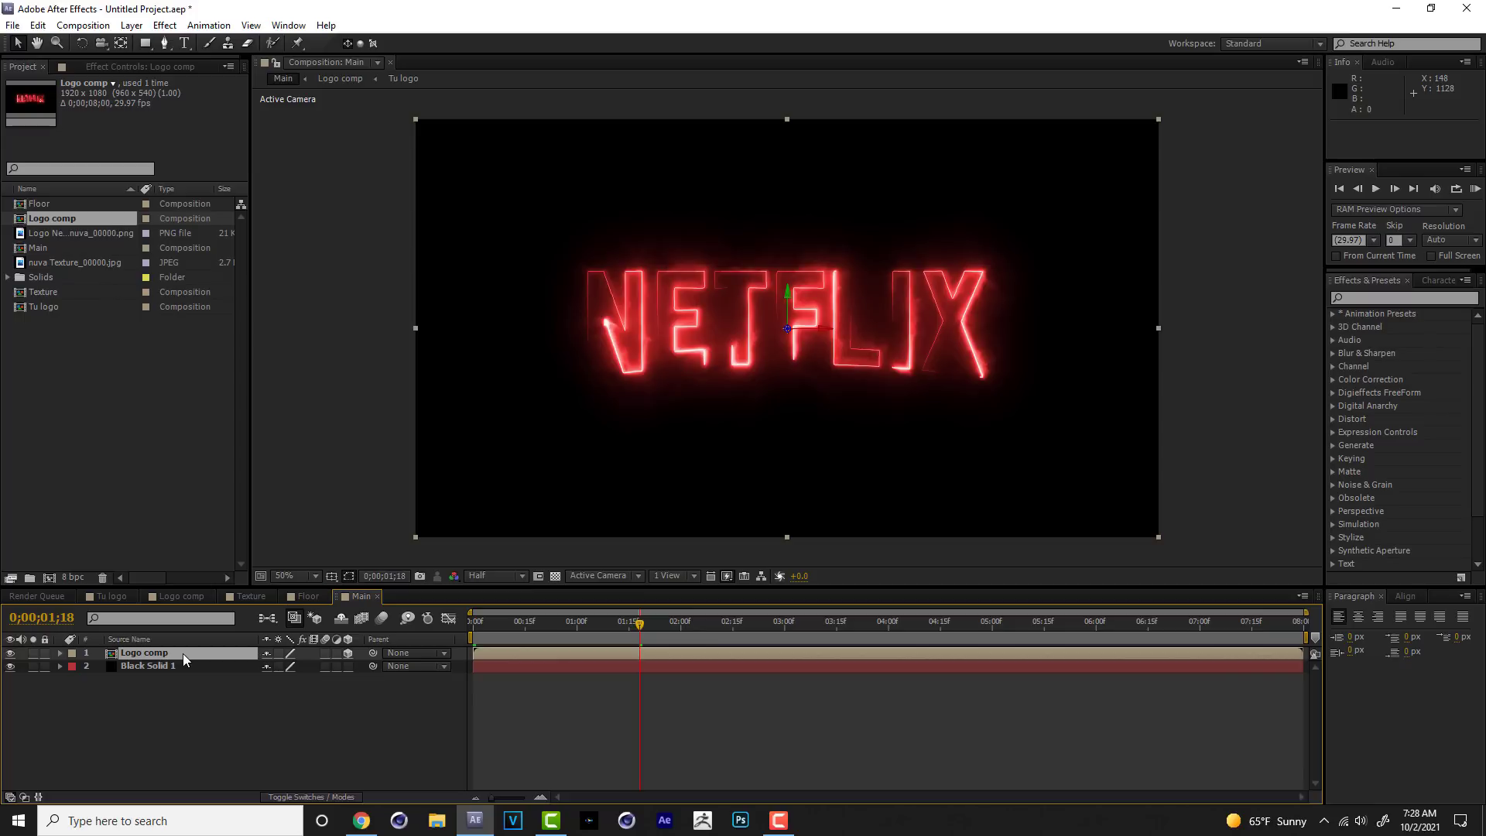
# Set the Logo comp layer's blending mode to Add.
pyautogui.press('F4')
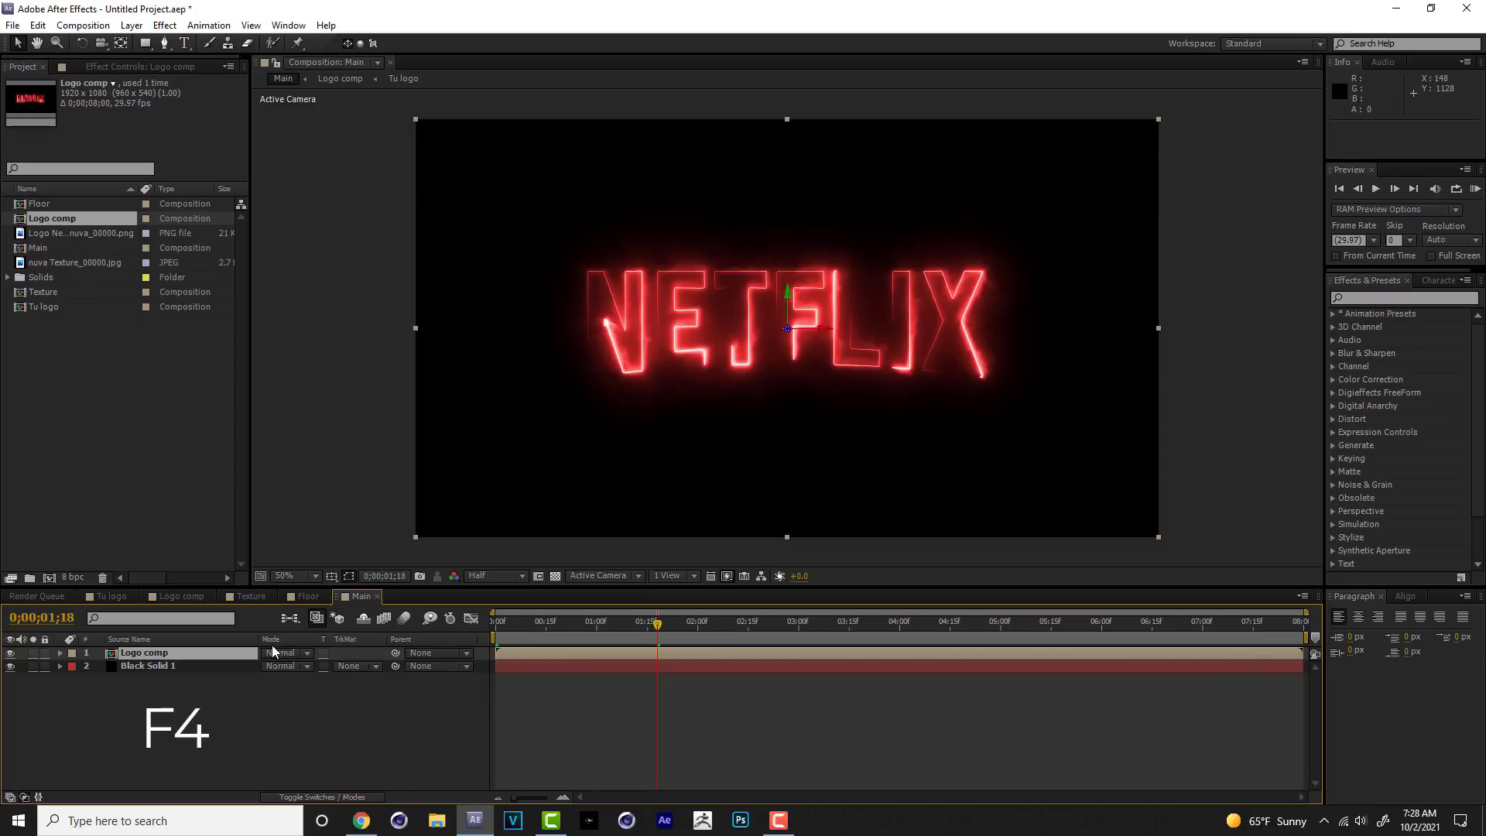
pyautogui.click(305, 652)
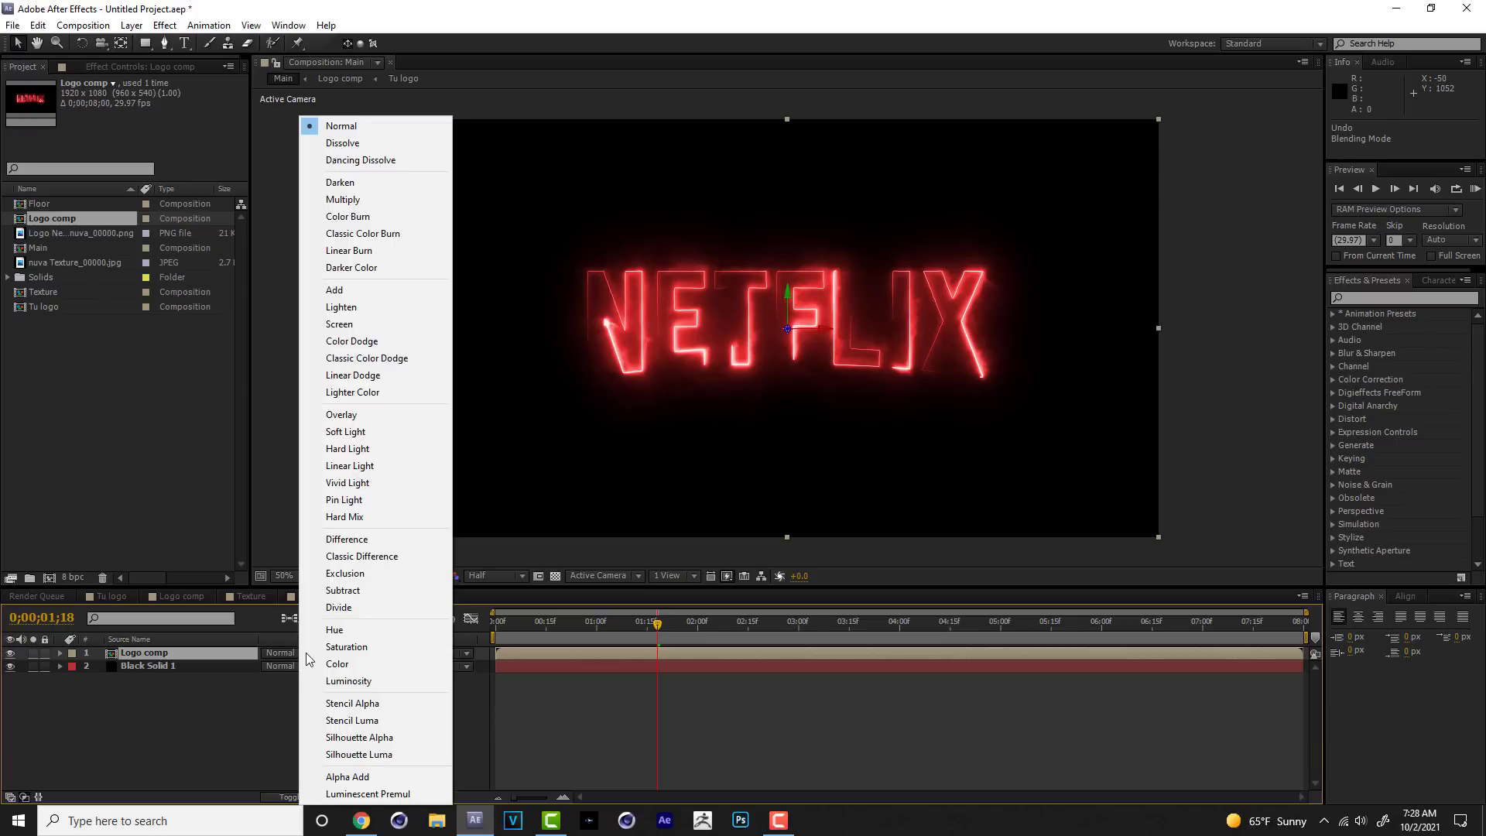
pyautogui.click(341, 291)
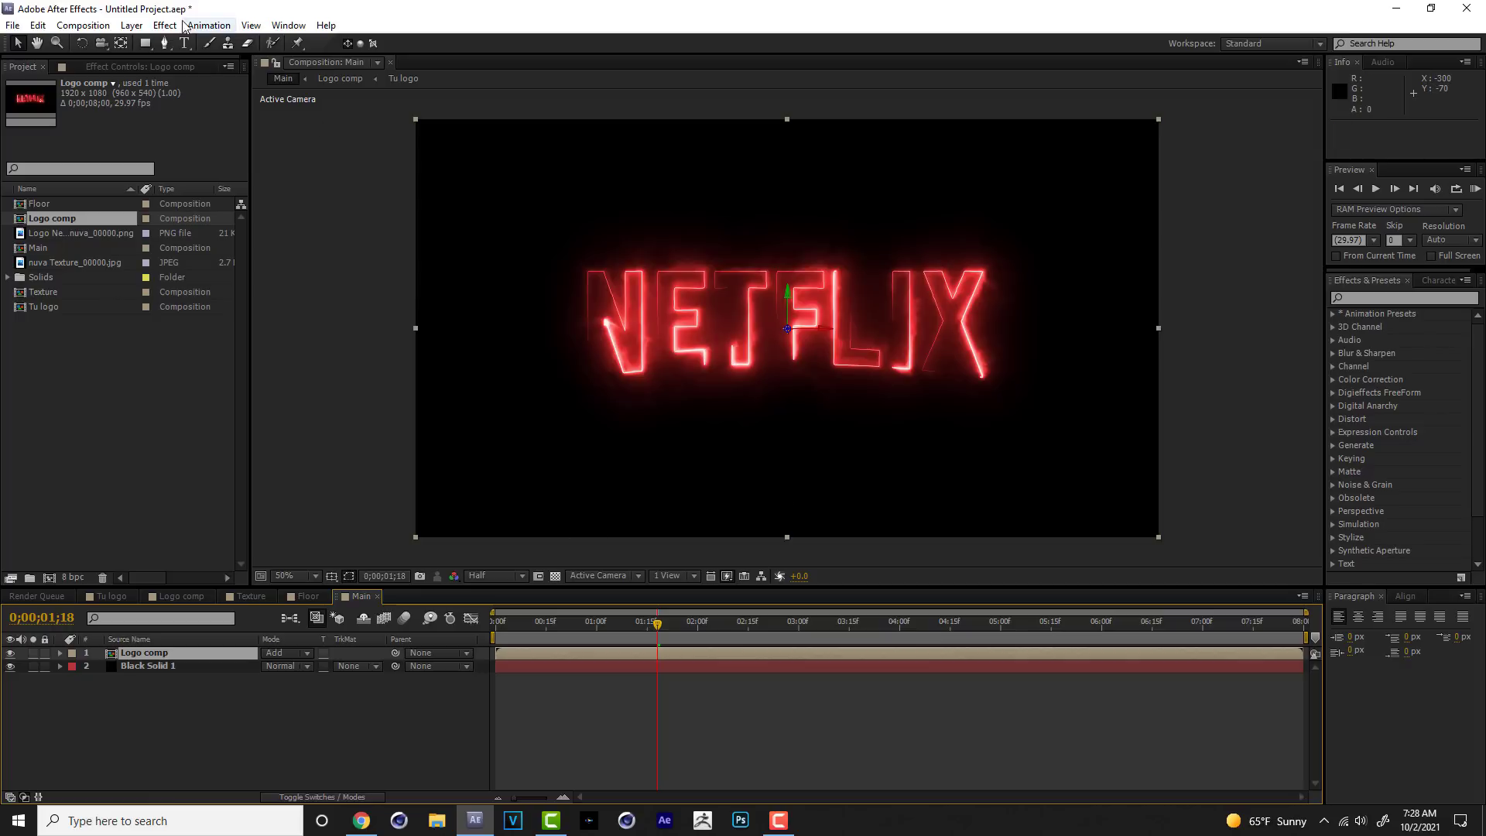
# Add a two-node camera with the 28mm preset to the Main composition.
pyautogui.click(133, 28)
pyautogui.moveTo(356, 44)
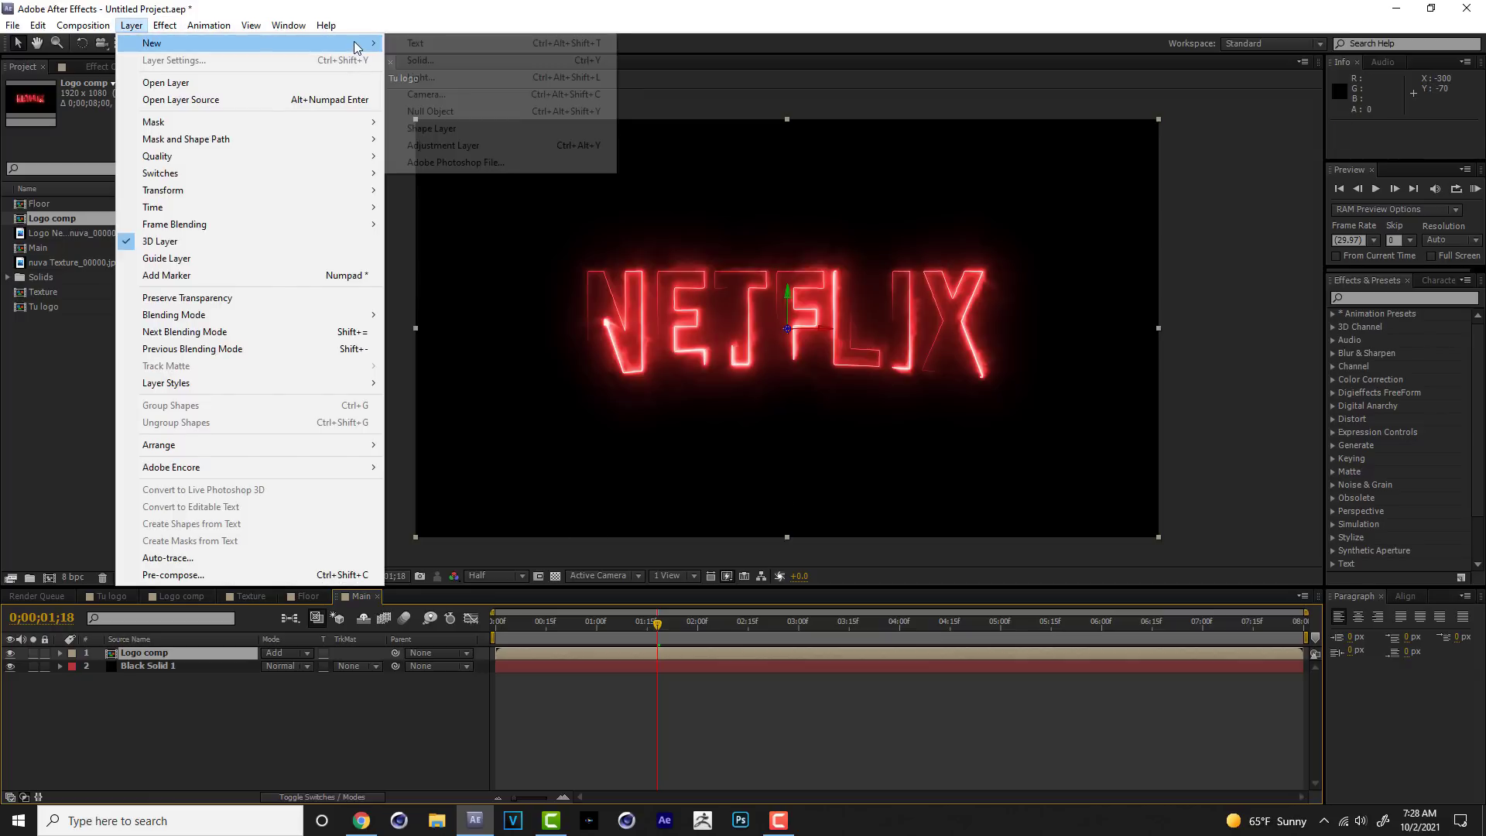
pyautogui.click(464, 94)
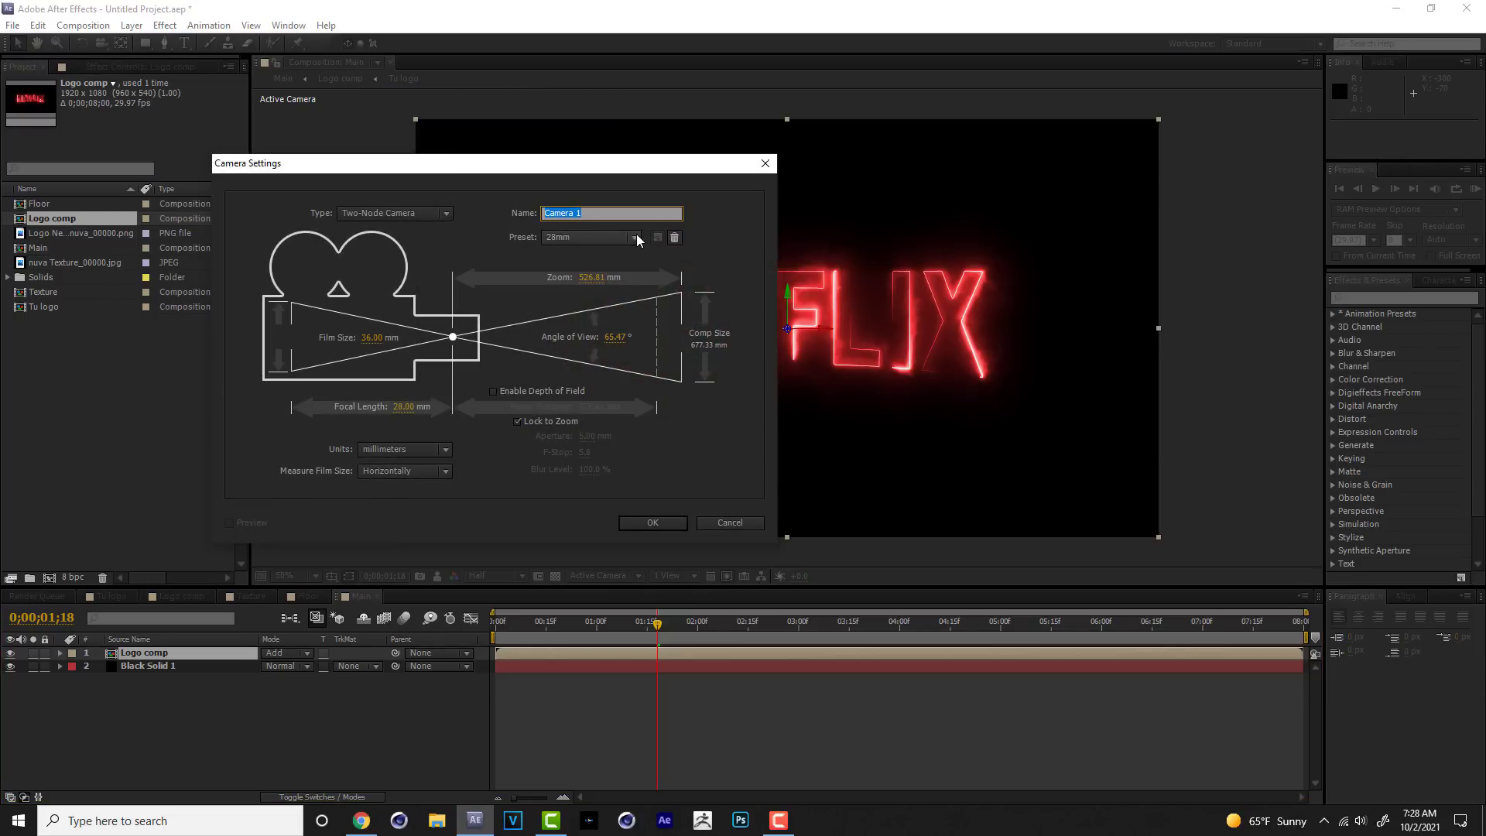
pyautogui.click(637, 238)
pyautogui.click(633, 329)
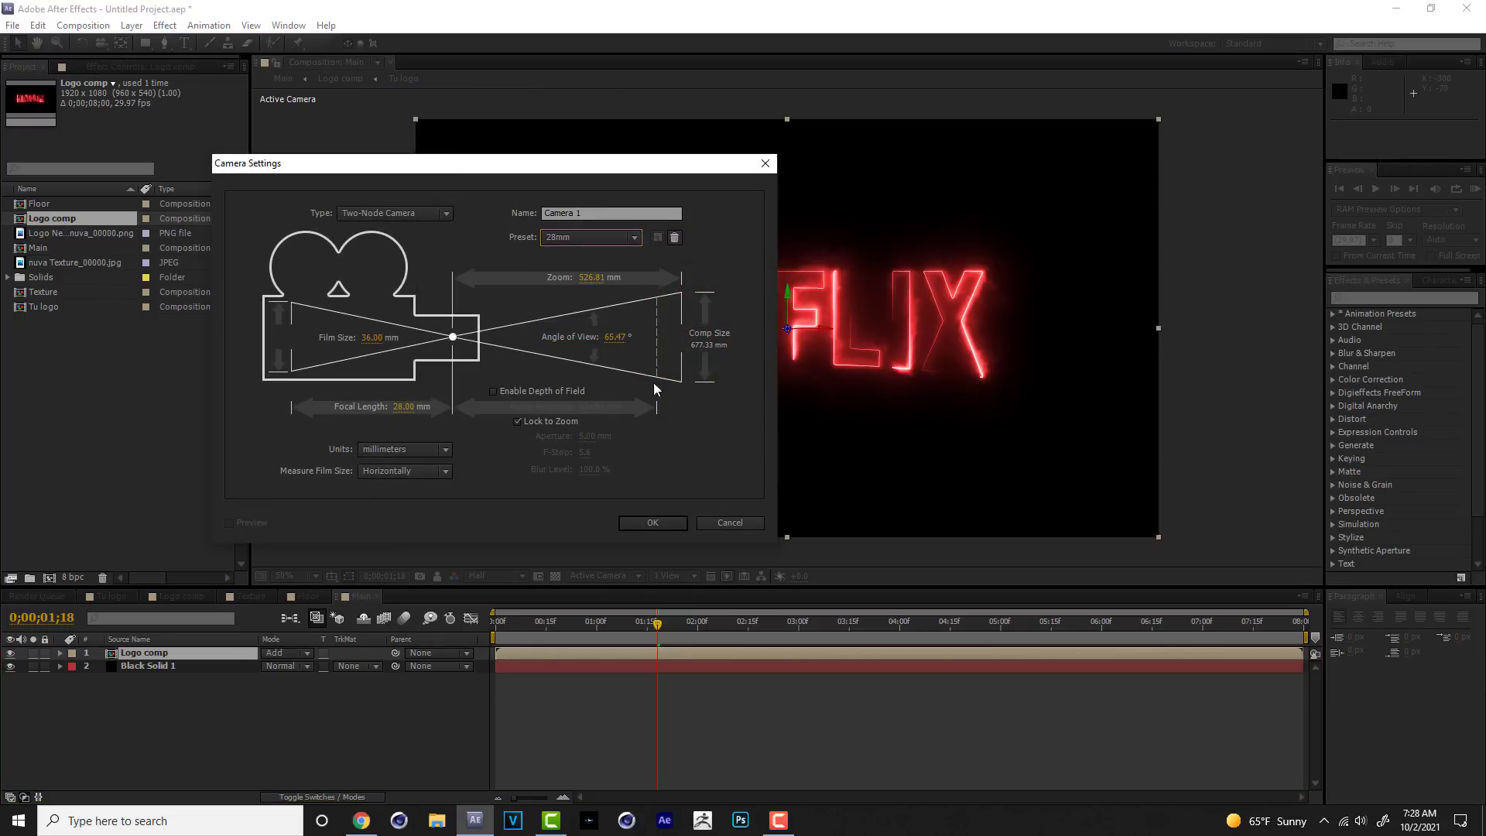
pyautogui.click(659, 522)
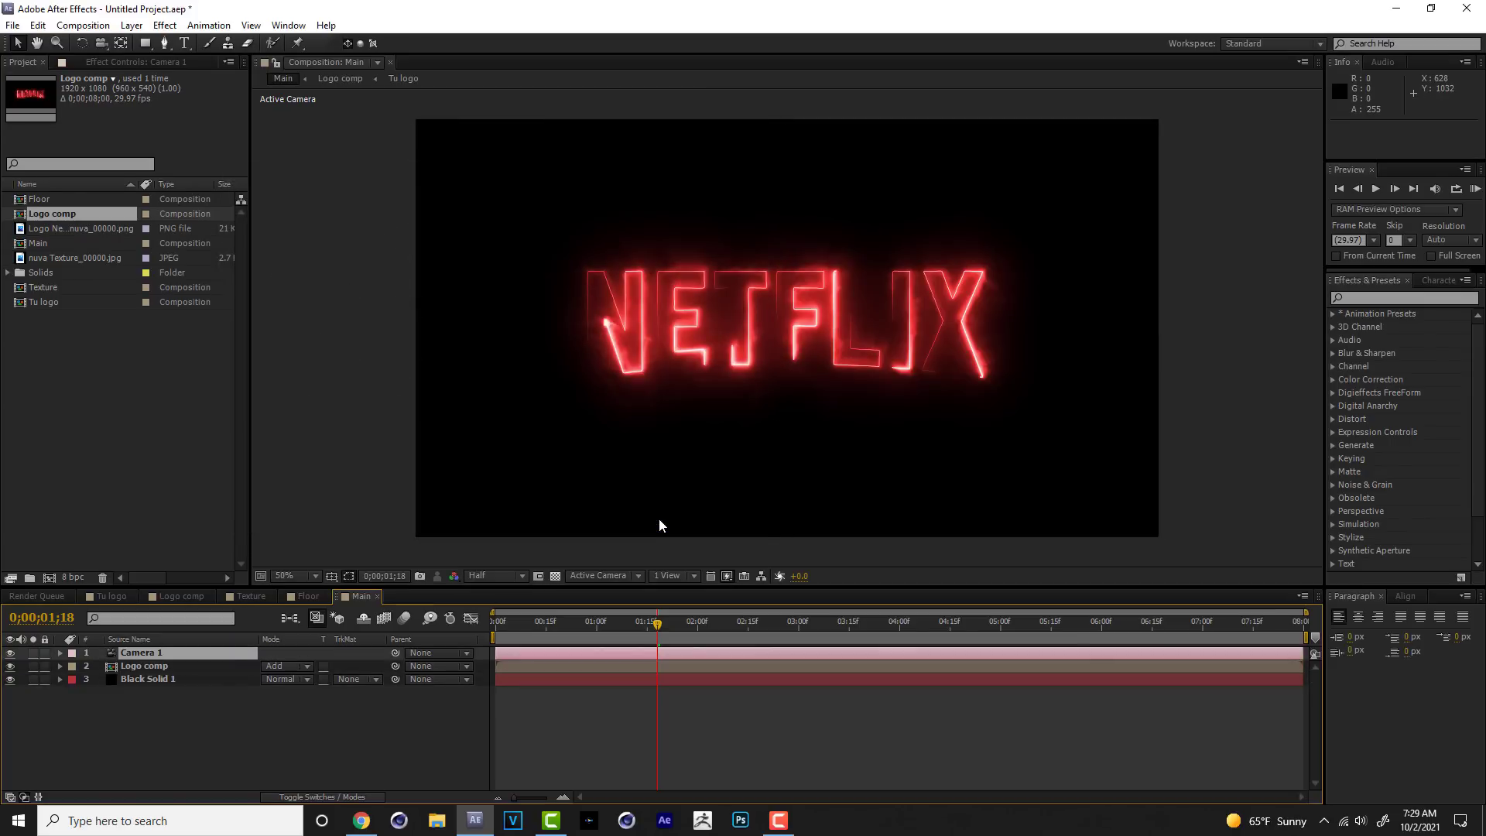
# Duplicate the Logo comp layer and rename the lower copy Reflejo.
pyautogui.click(162, 668)
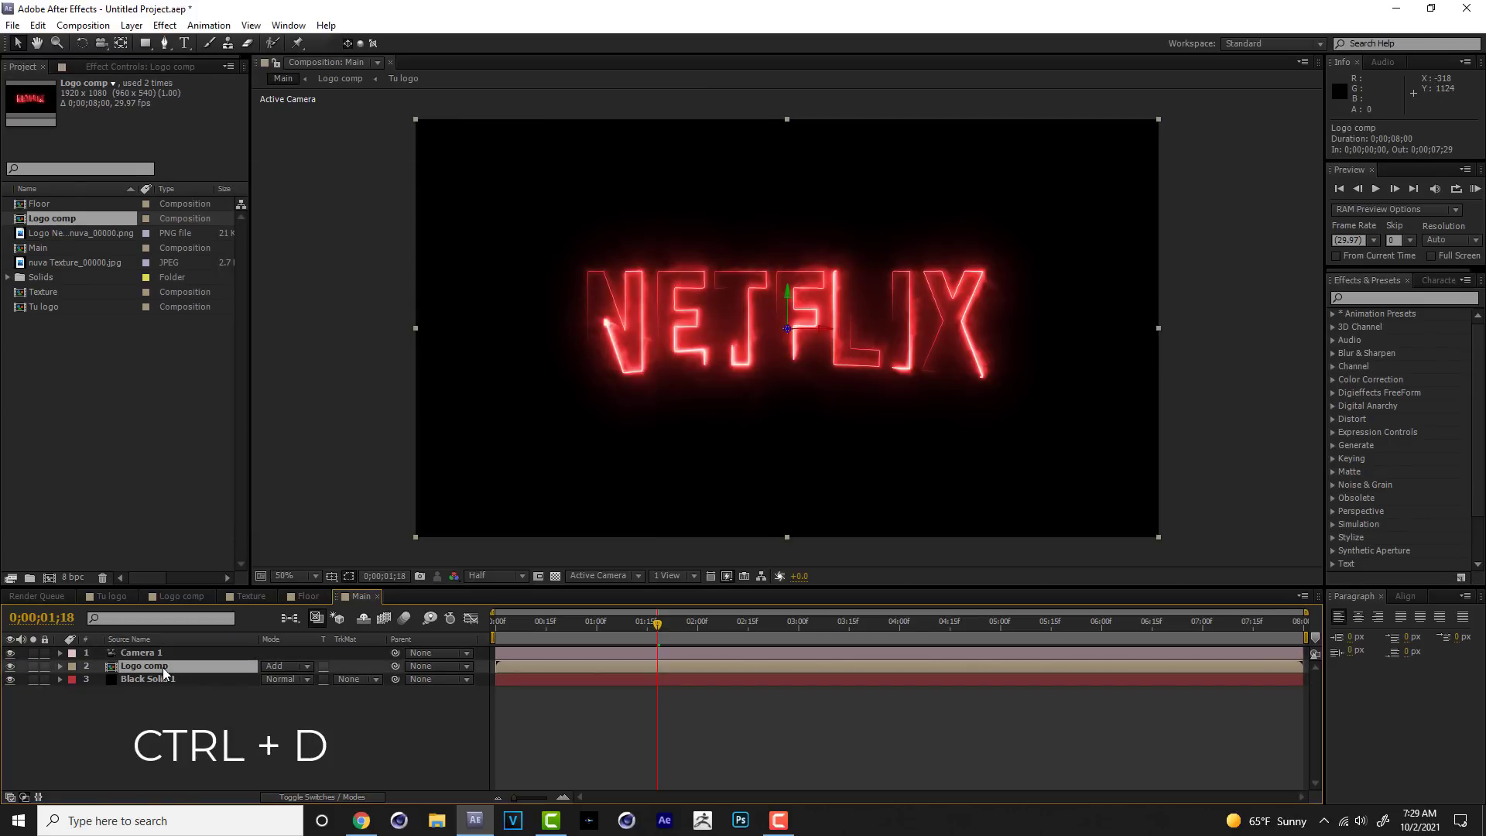
pyautogui.hotkey('ctrl', 'd')
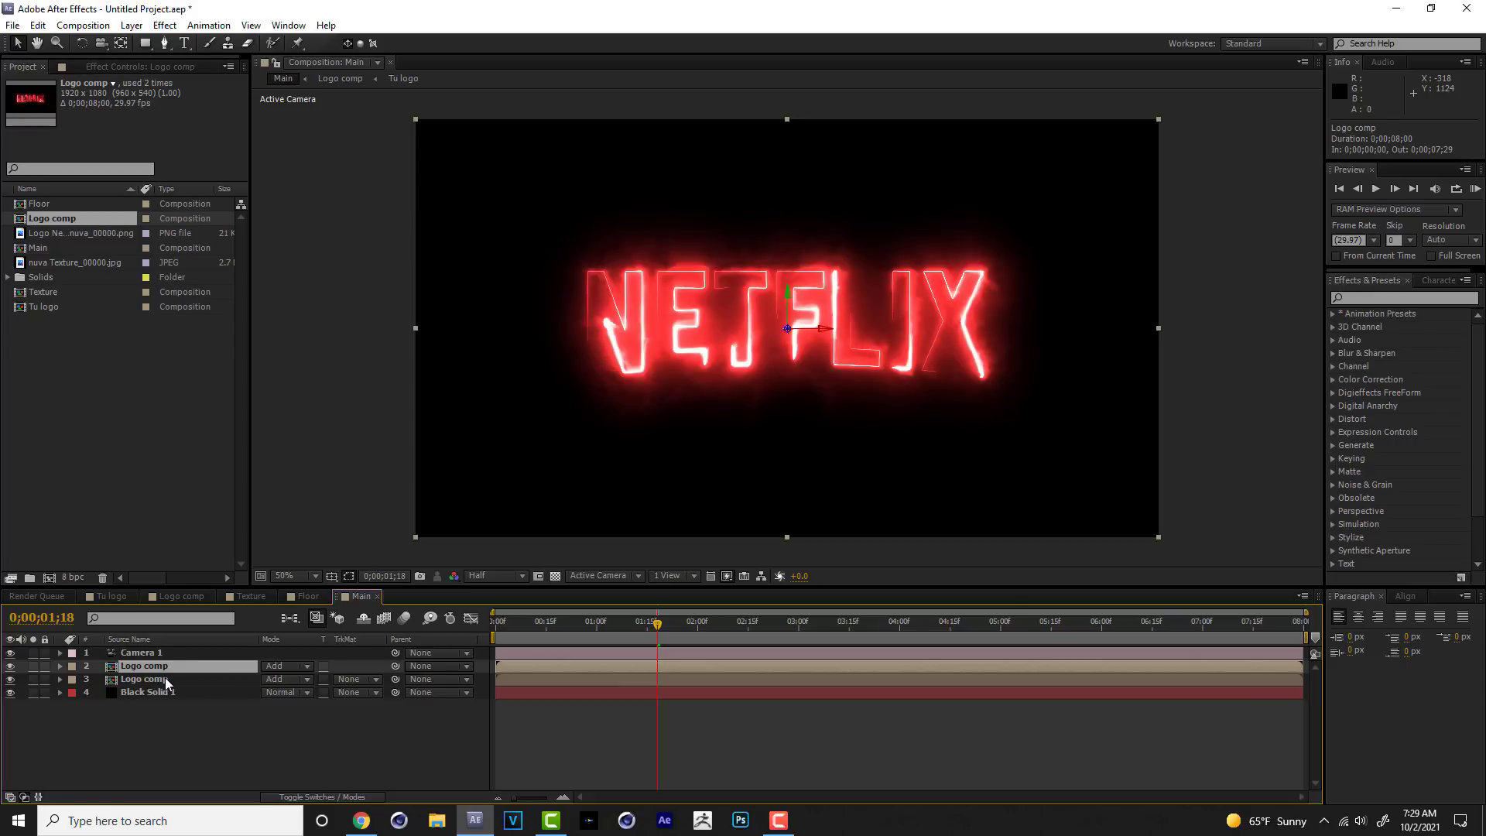
pyautogui.click(165, 678)
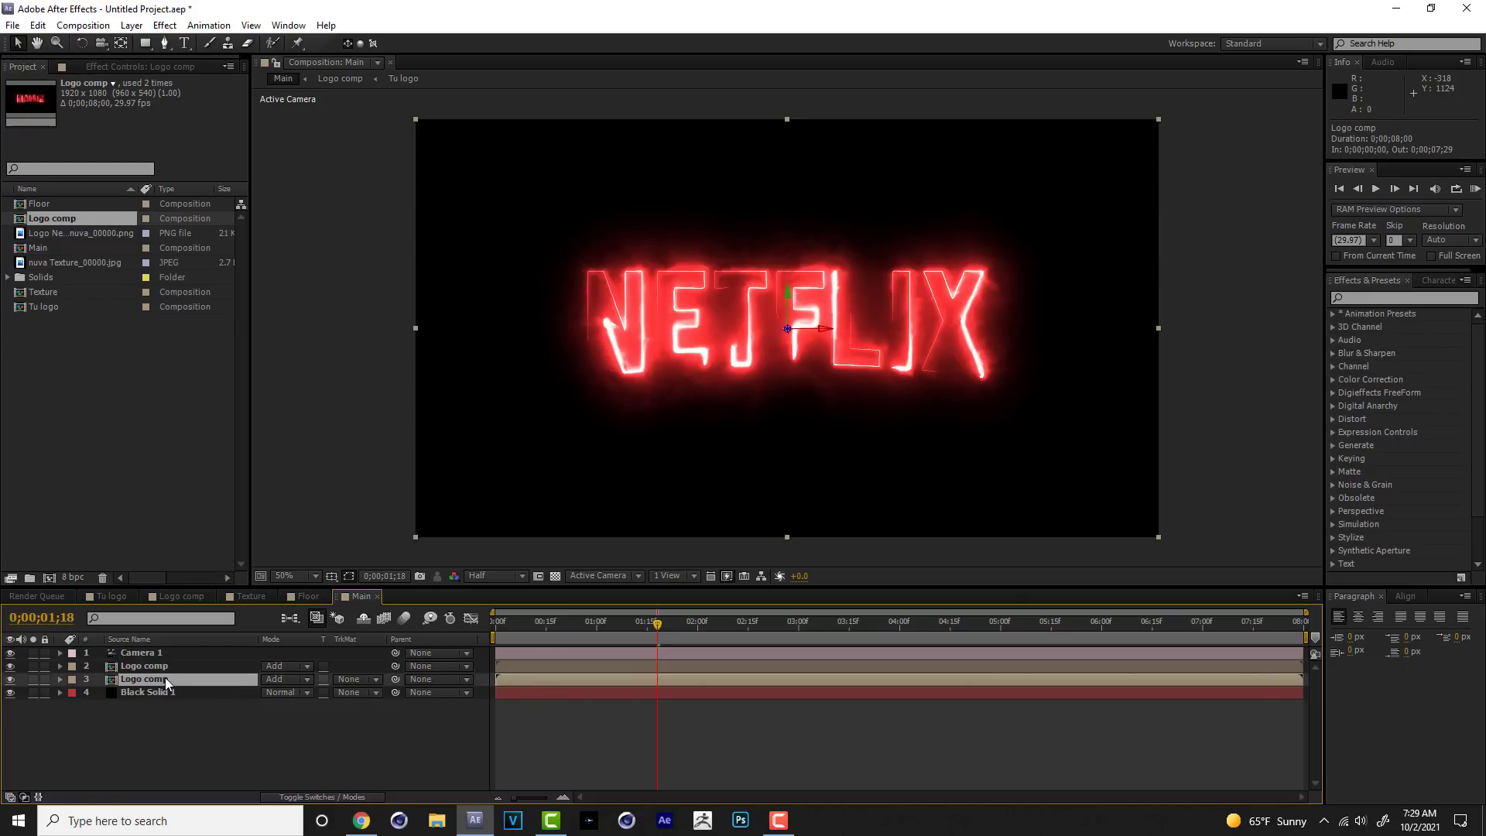
pyautogui.press('Return')
pyautogui.write('Re')
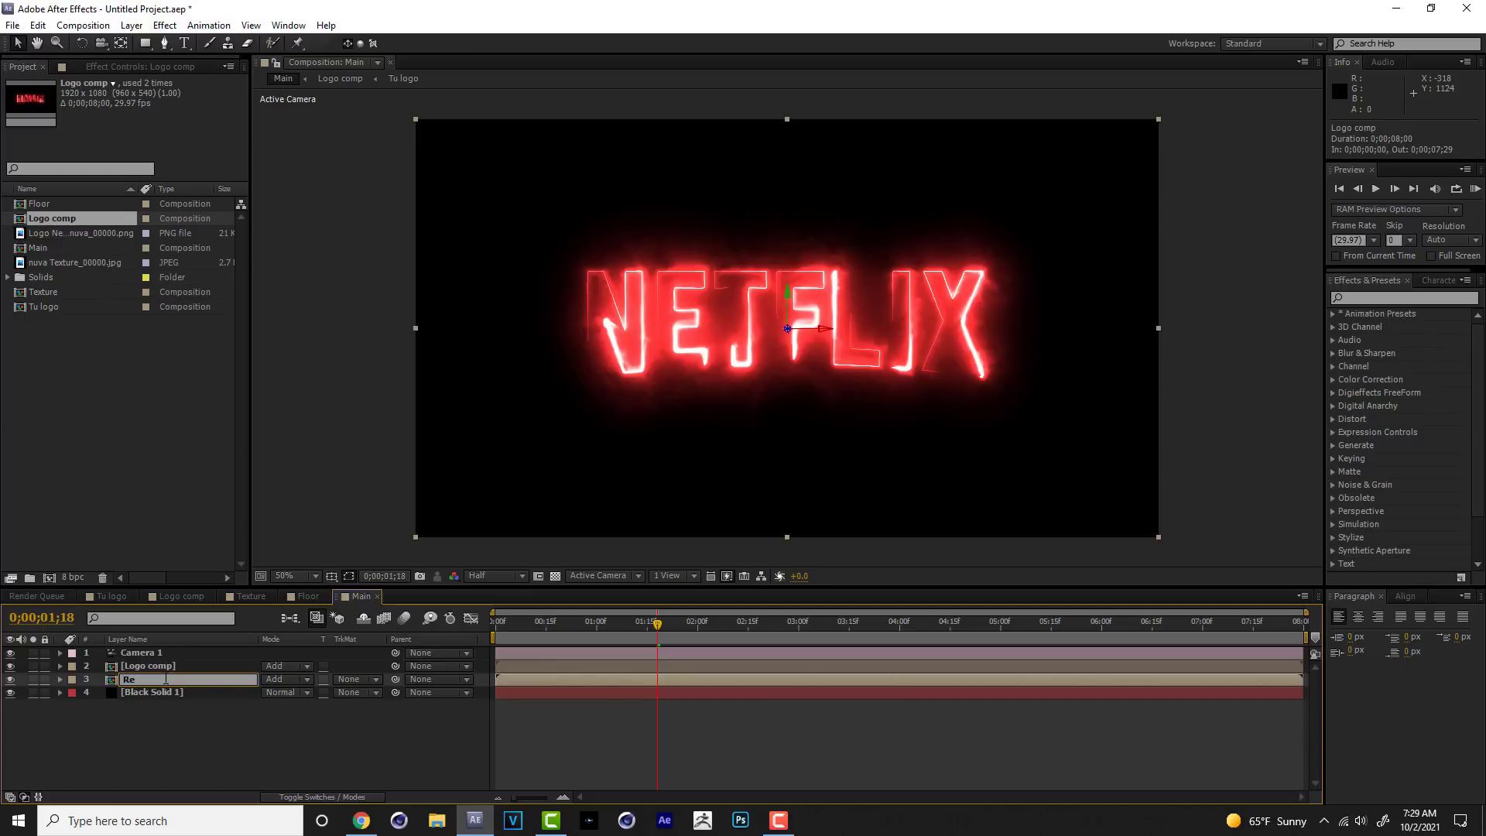
pyautogui.write('flejo')
pyautogui.press('Return')
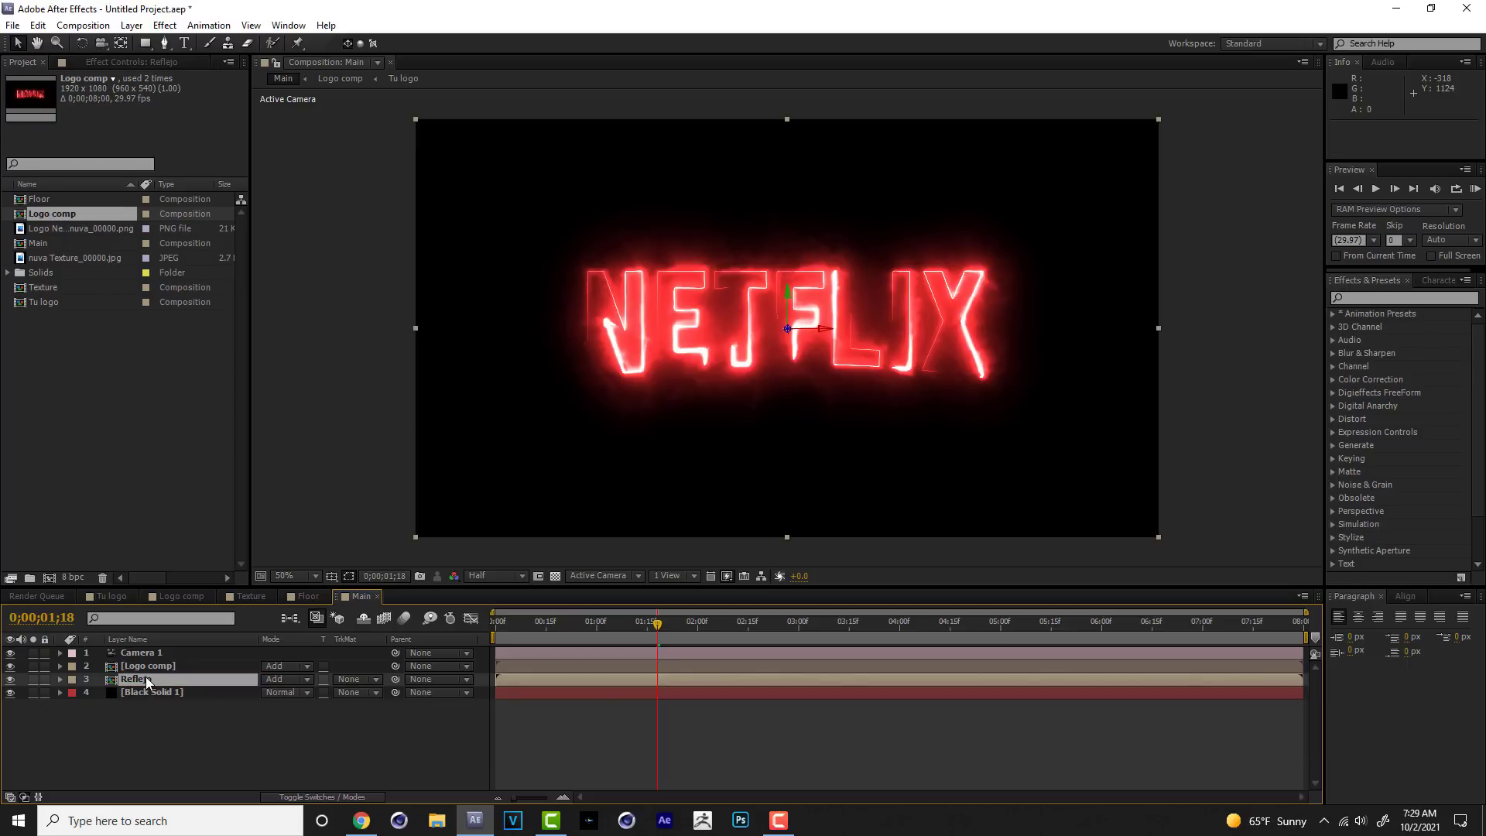
# Rotate the Reflejo layer's orientation 180° about X and move it down to a Y position of 864.
pyautogui.click(81, 44)
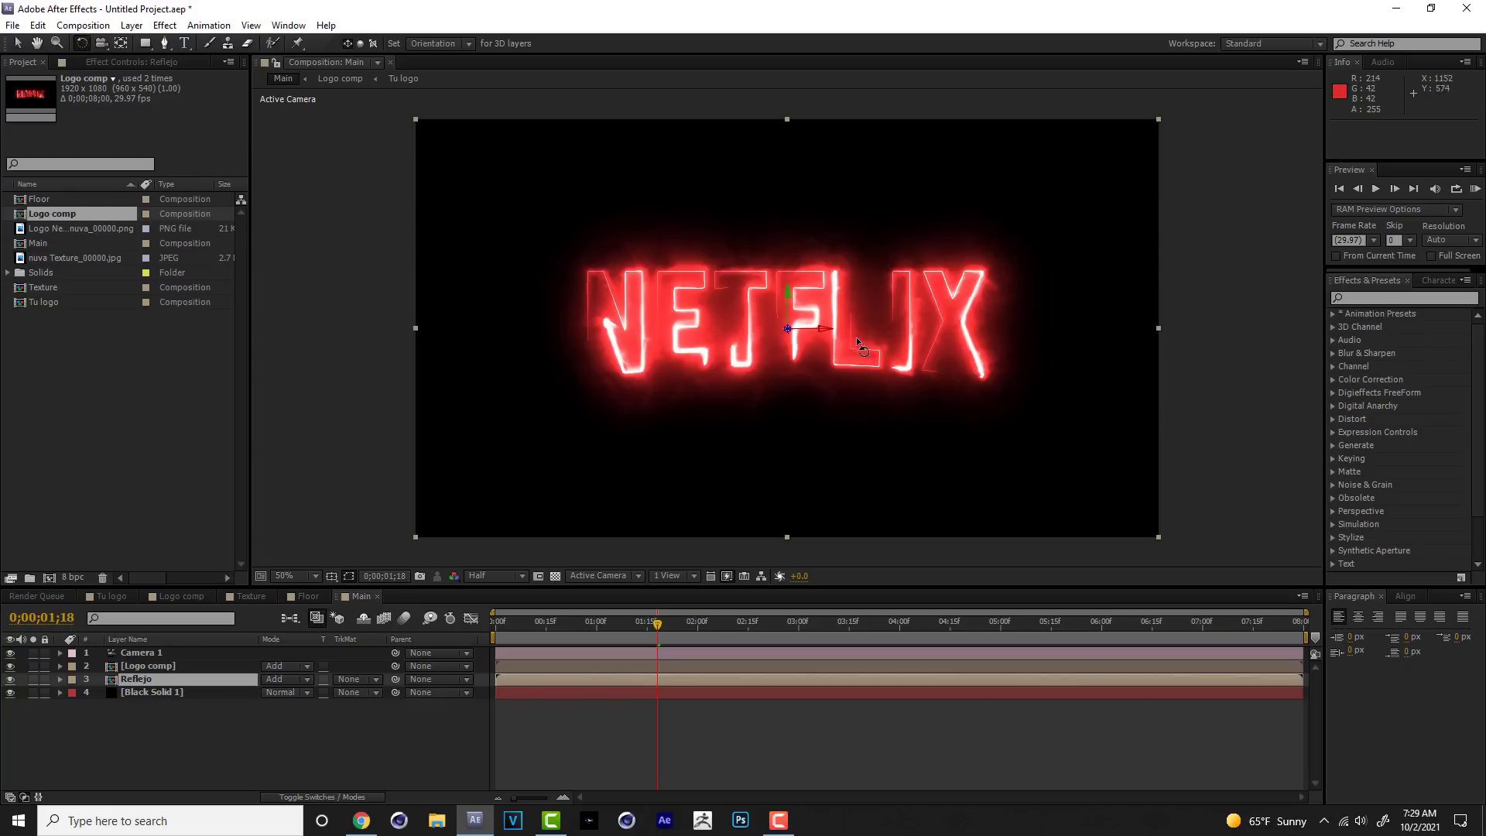
pyautogui.moveTo(819, 328); pyautogui.dragTo(824, 398)
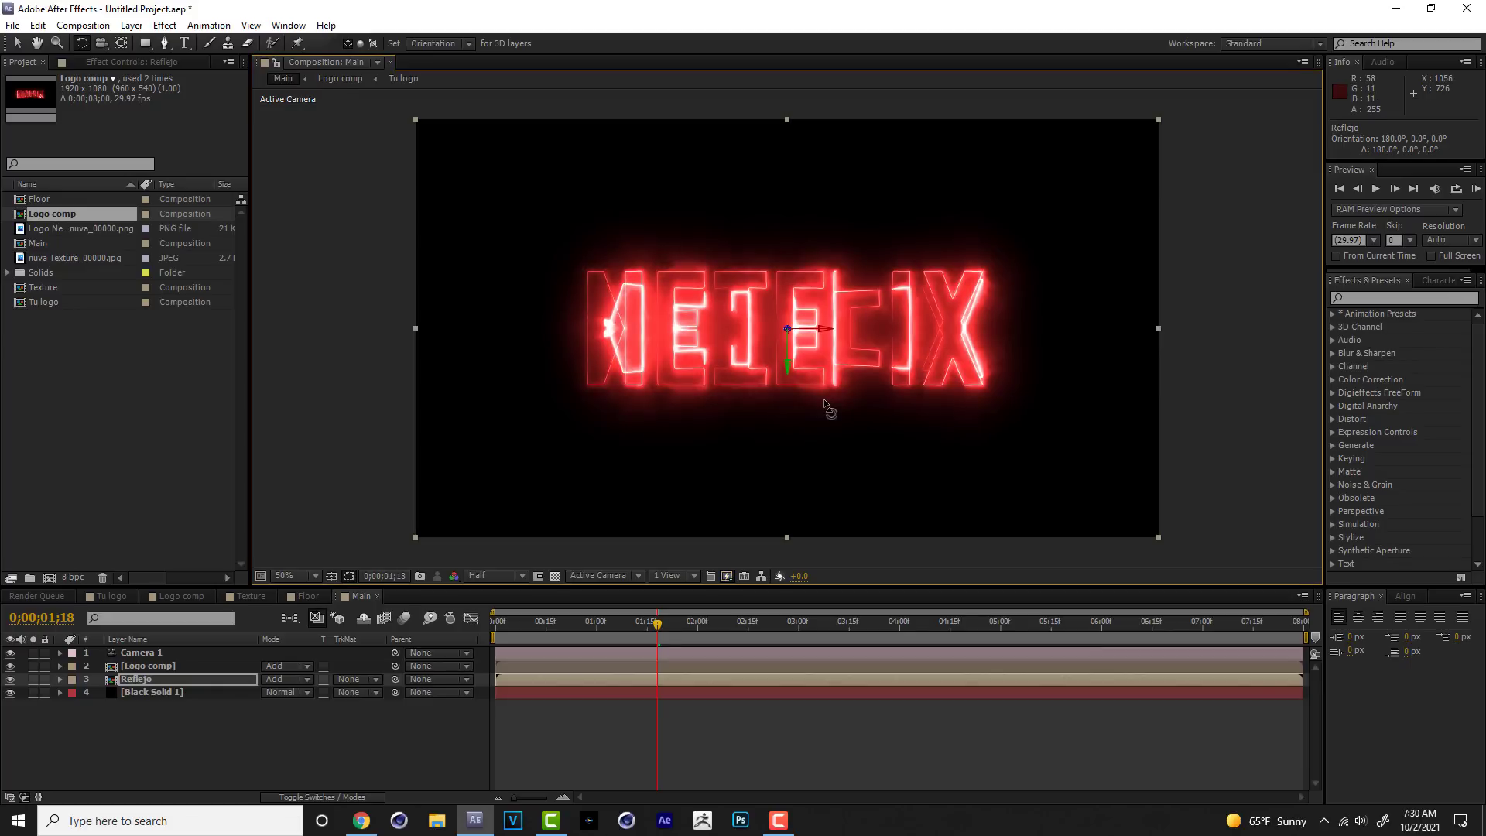
pyautogui.press('v')
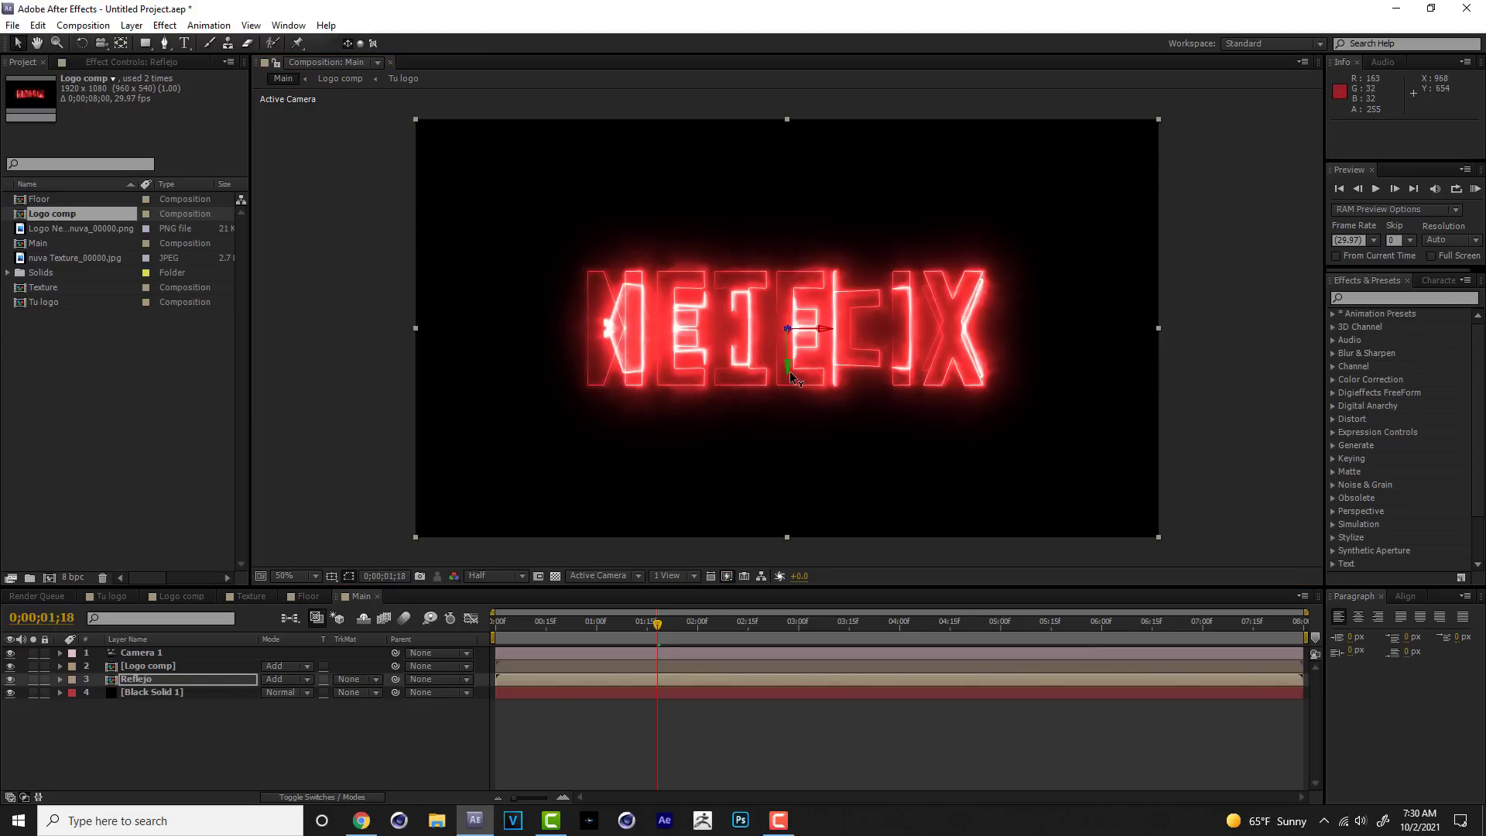
pyautogui.moveTo(787, 366); pyautogui.dragTo(788, 494)
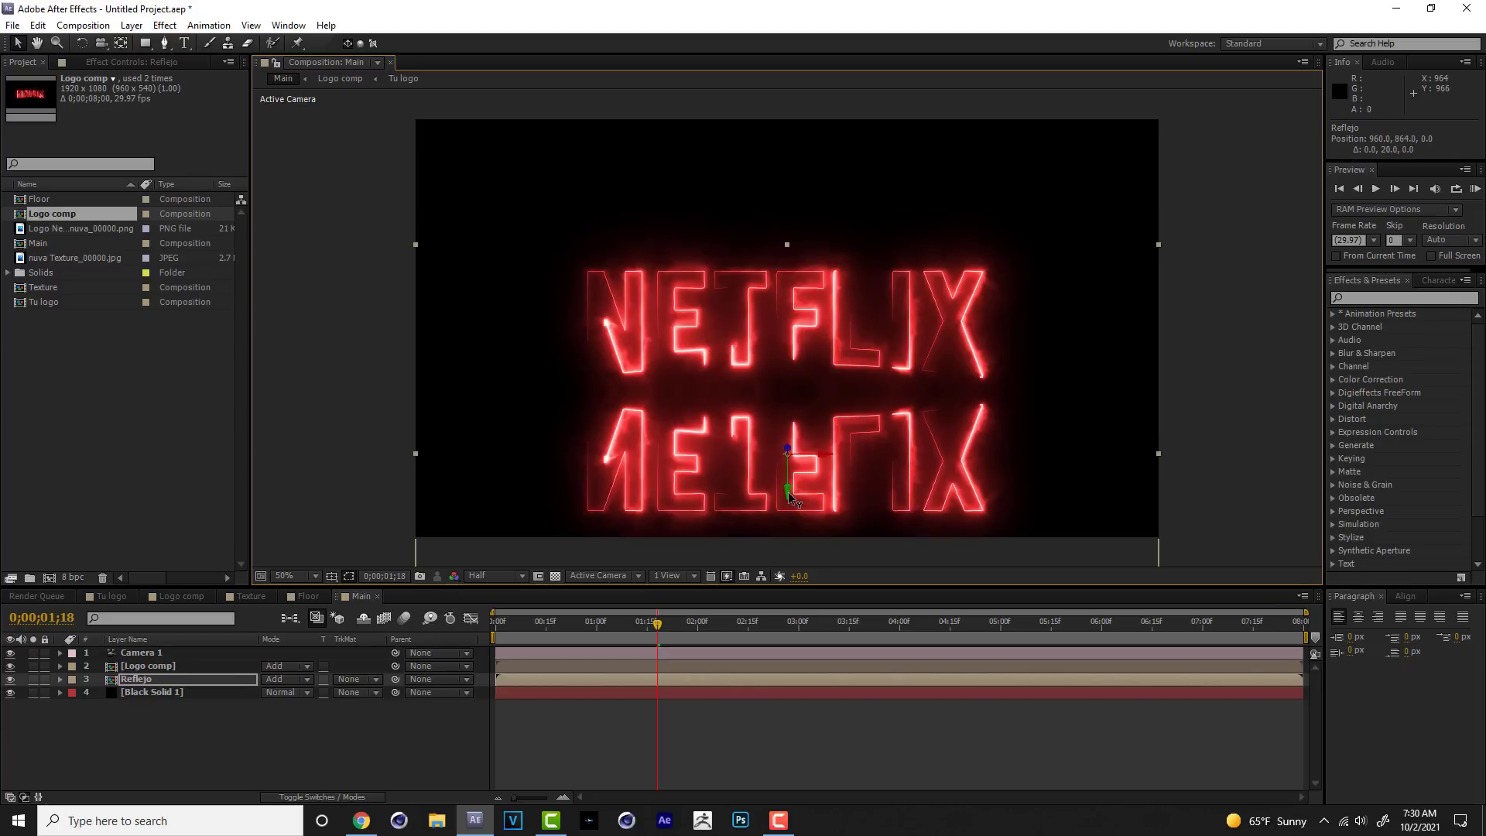
# Set the Reflejo layer's blending mode to Normal and its opacity to 75%.
pyautogui.click(308, 680)
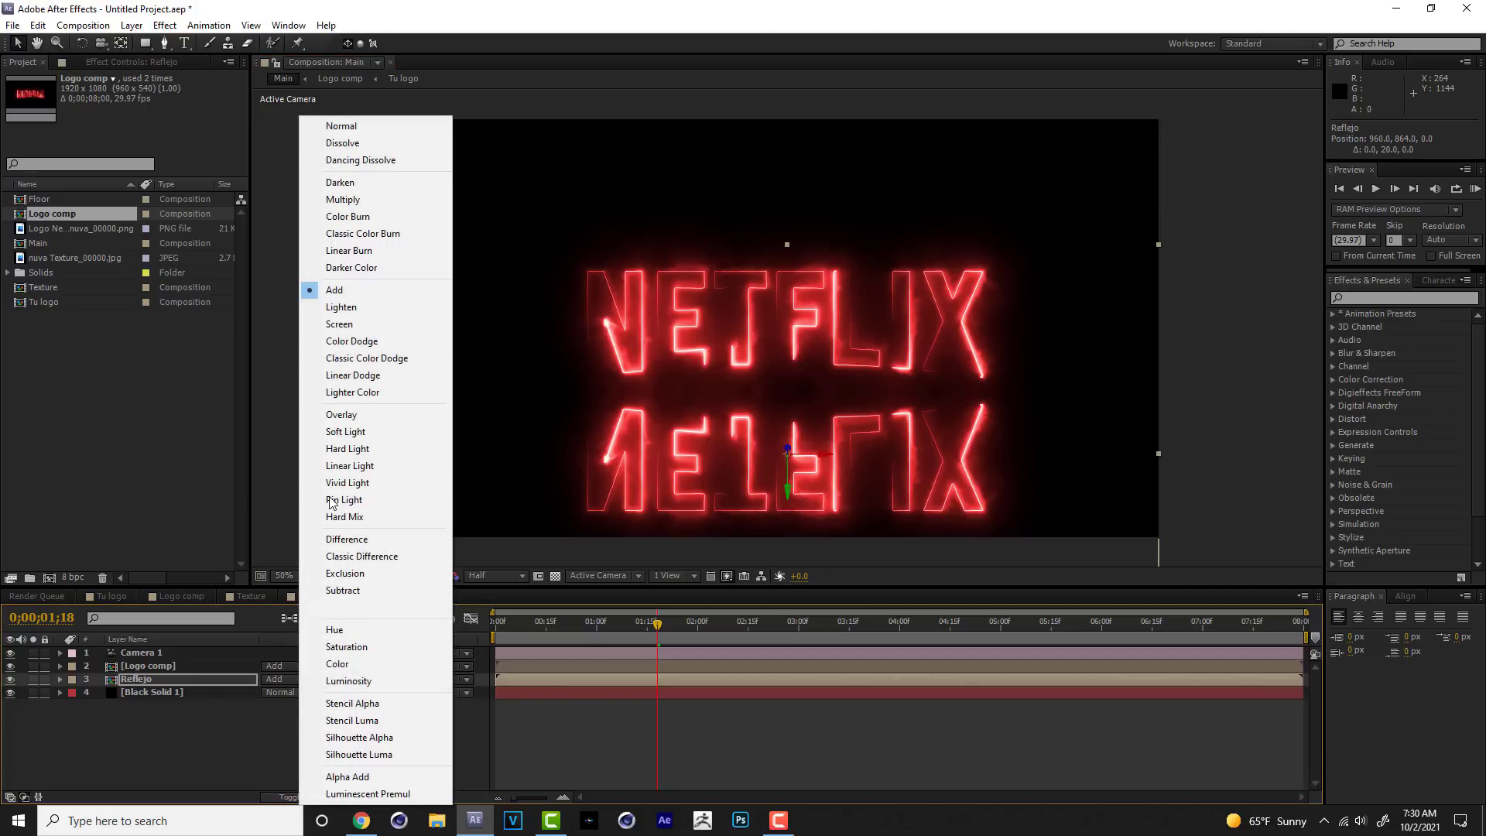
pyautogui.click(365, 125)
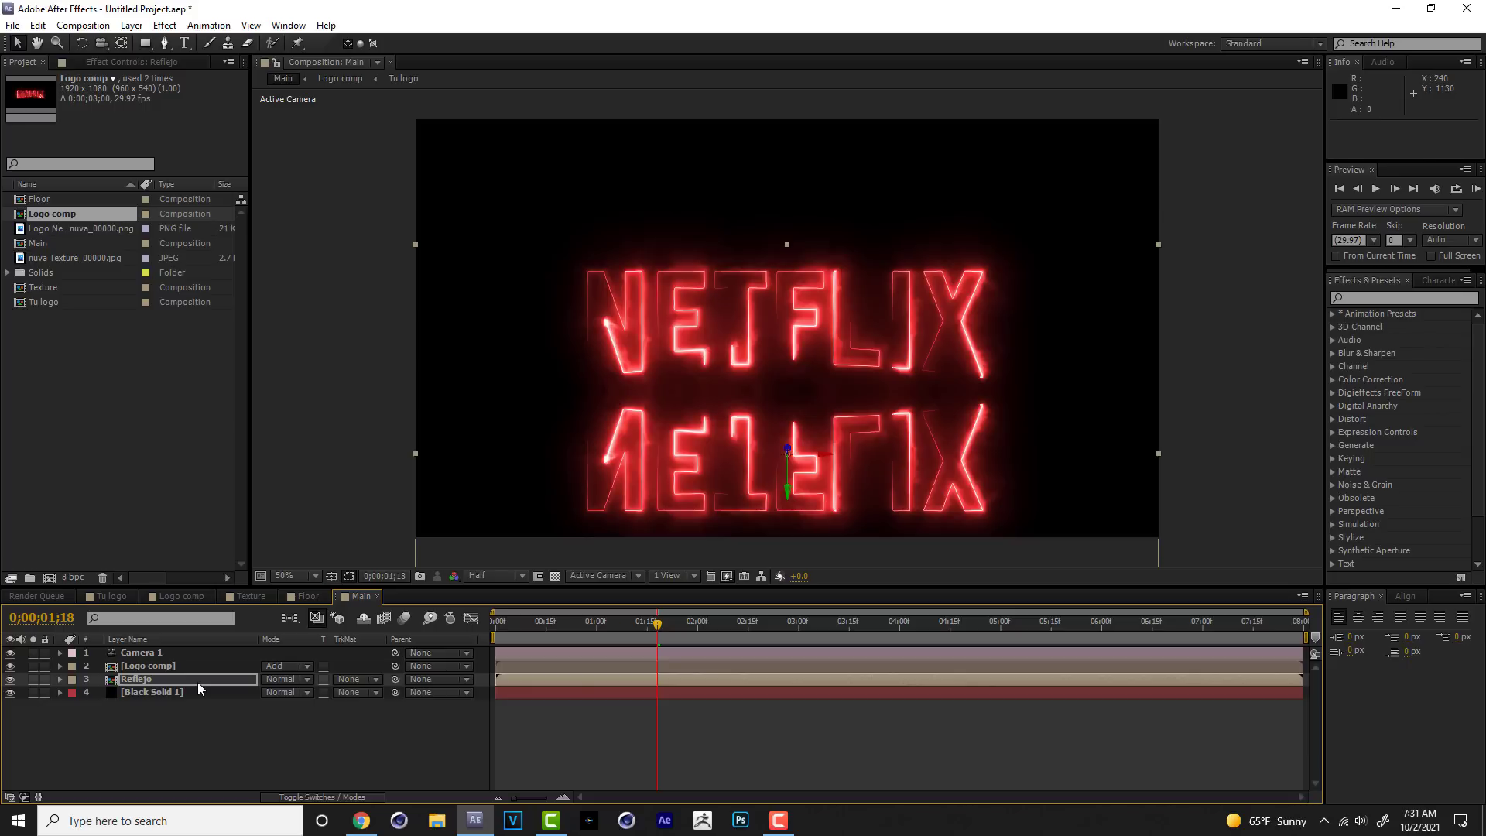
pyautogui.press('t')
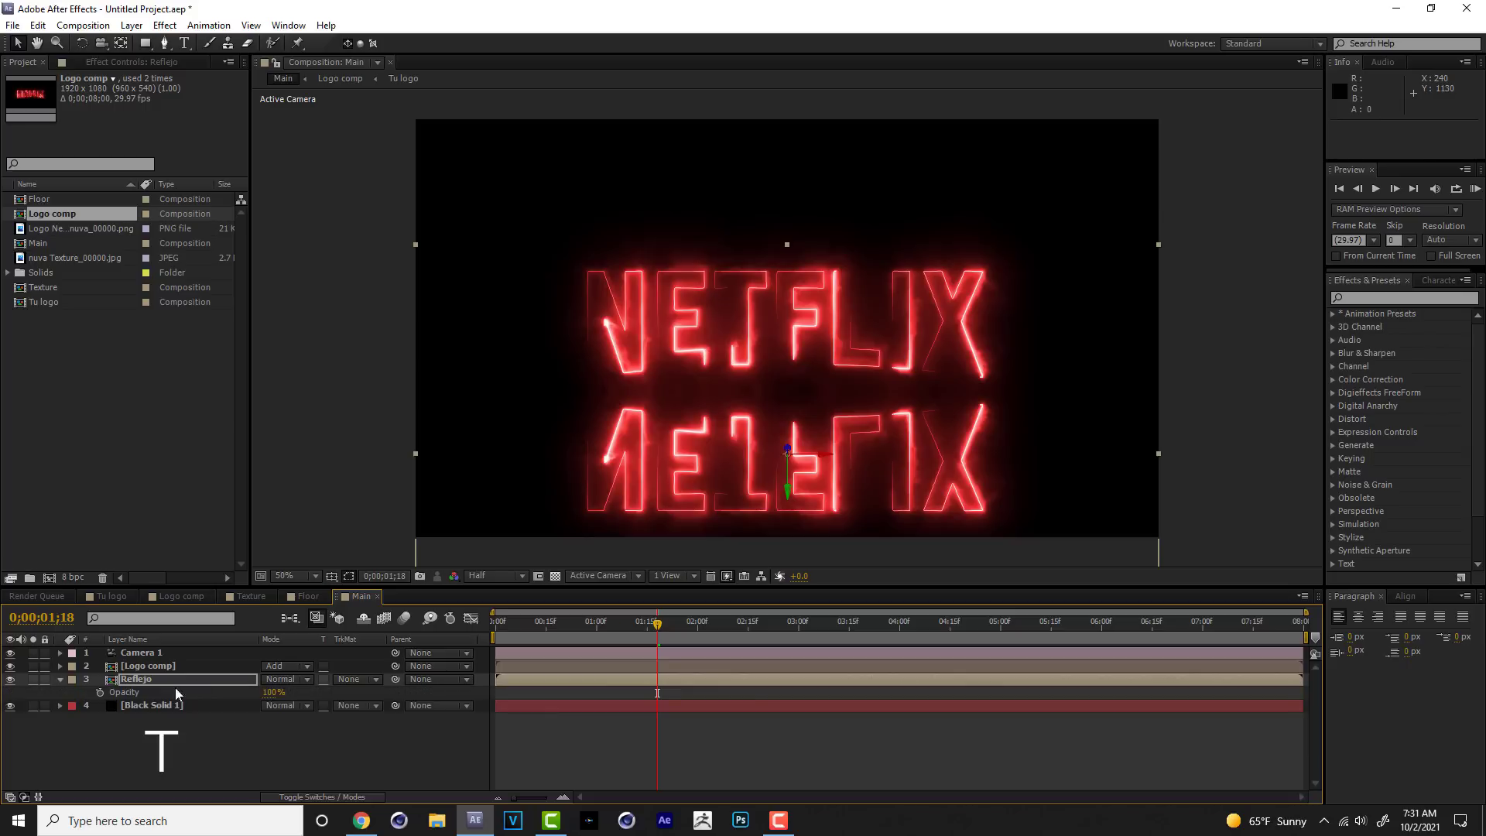
pyautogui.click(275, 693)
pyautogui.write('30')
pyautogui.press('Return')
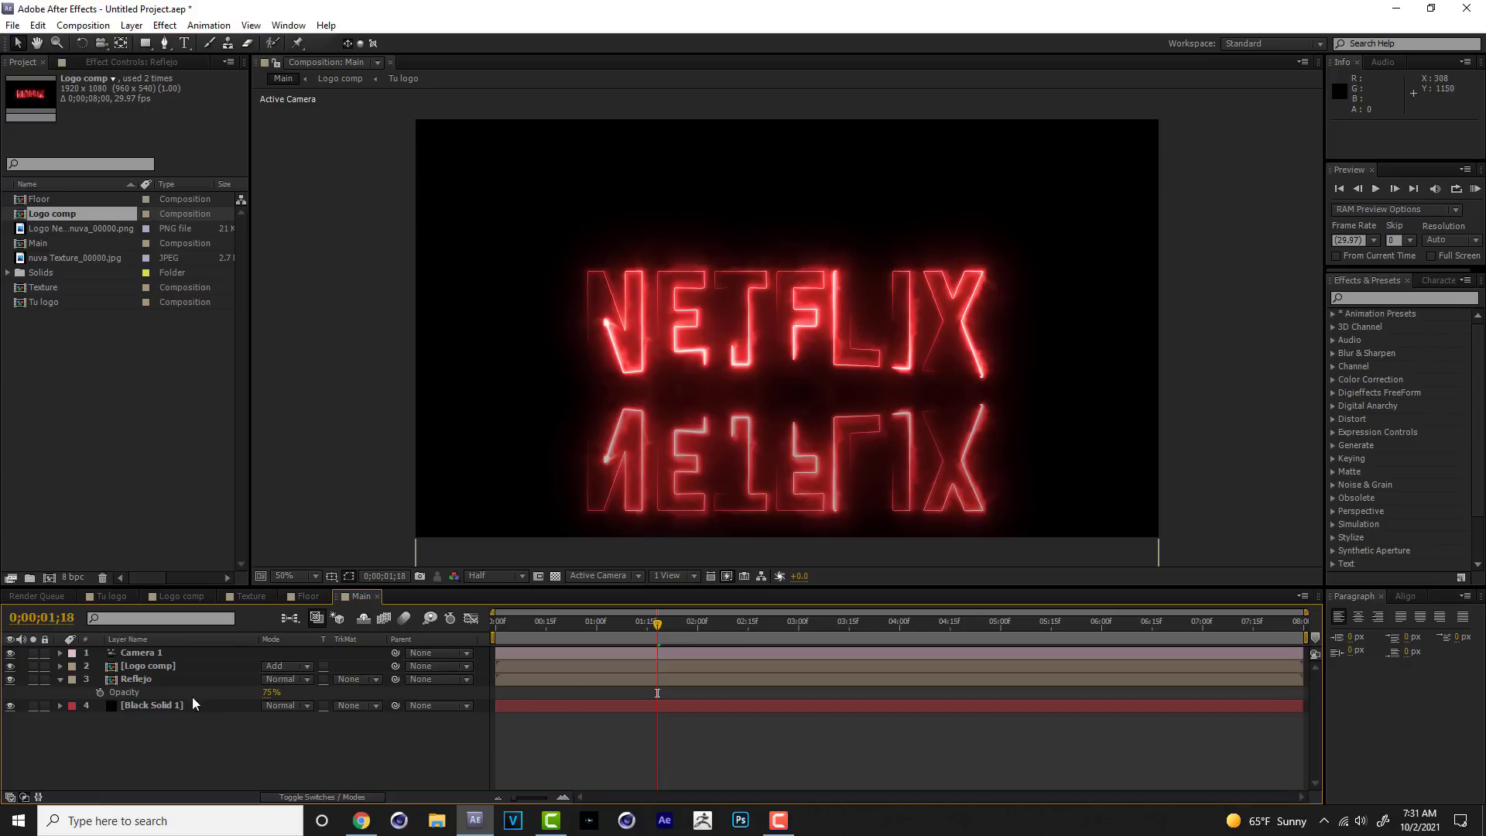
# Apply a Curves effect to Reflejo and shape the RGB curve into a gentle S, lowering the shadows and raising the highlights.
pyautogui.click(137, 679)
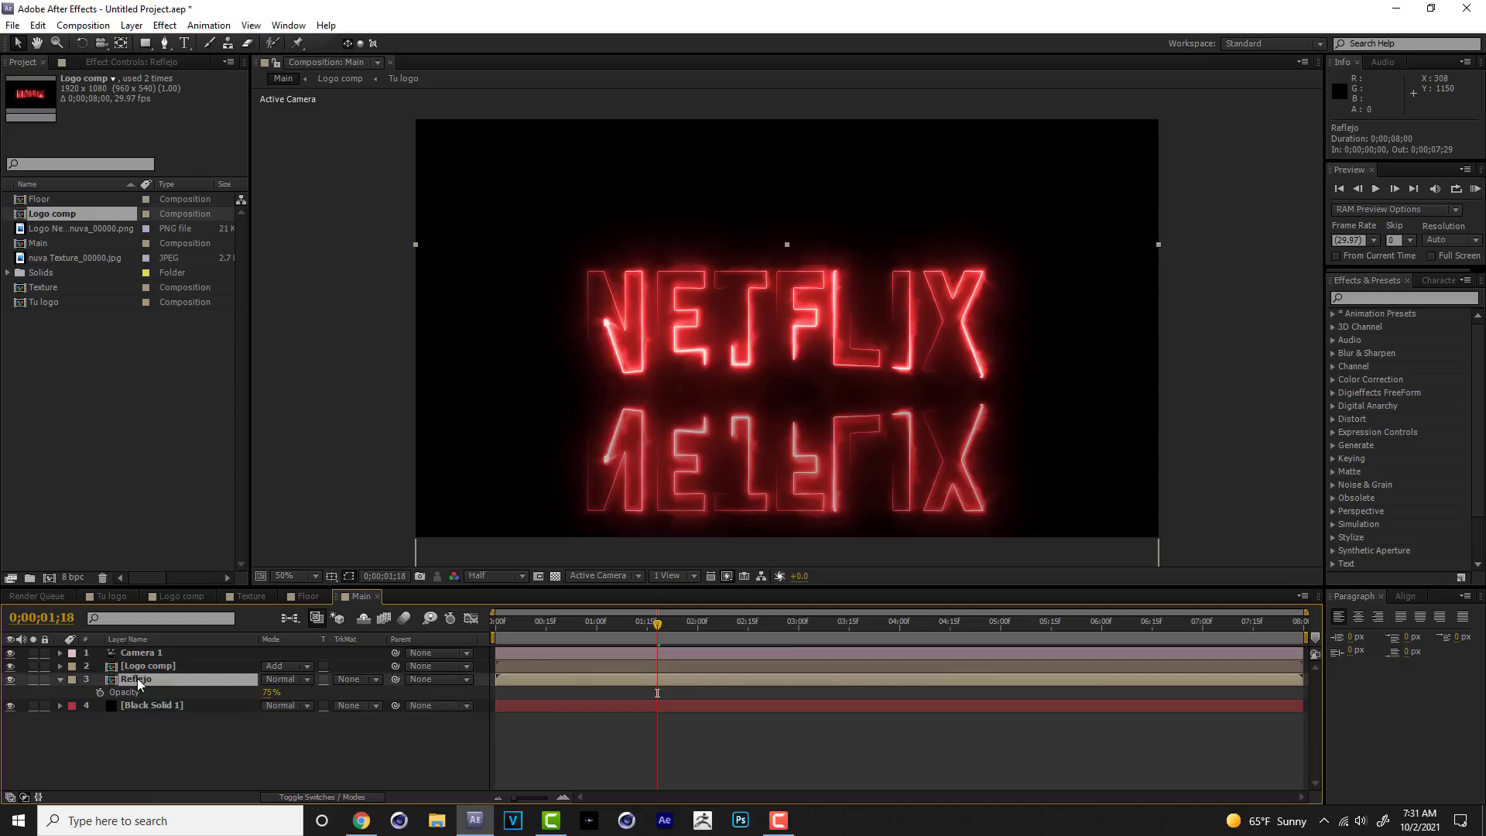
pyautogui.click(165, 25)
pyautogui.moveTo(309, 169)
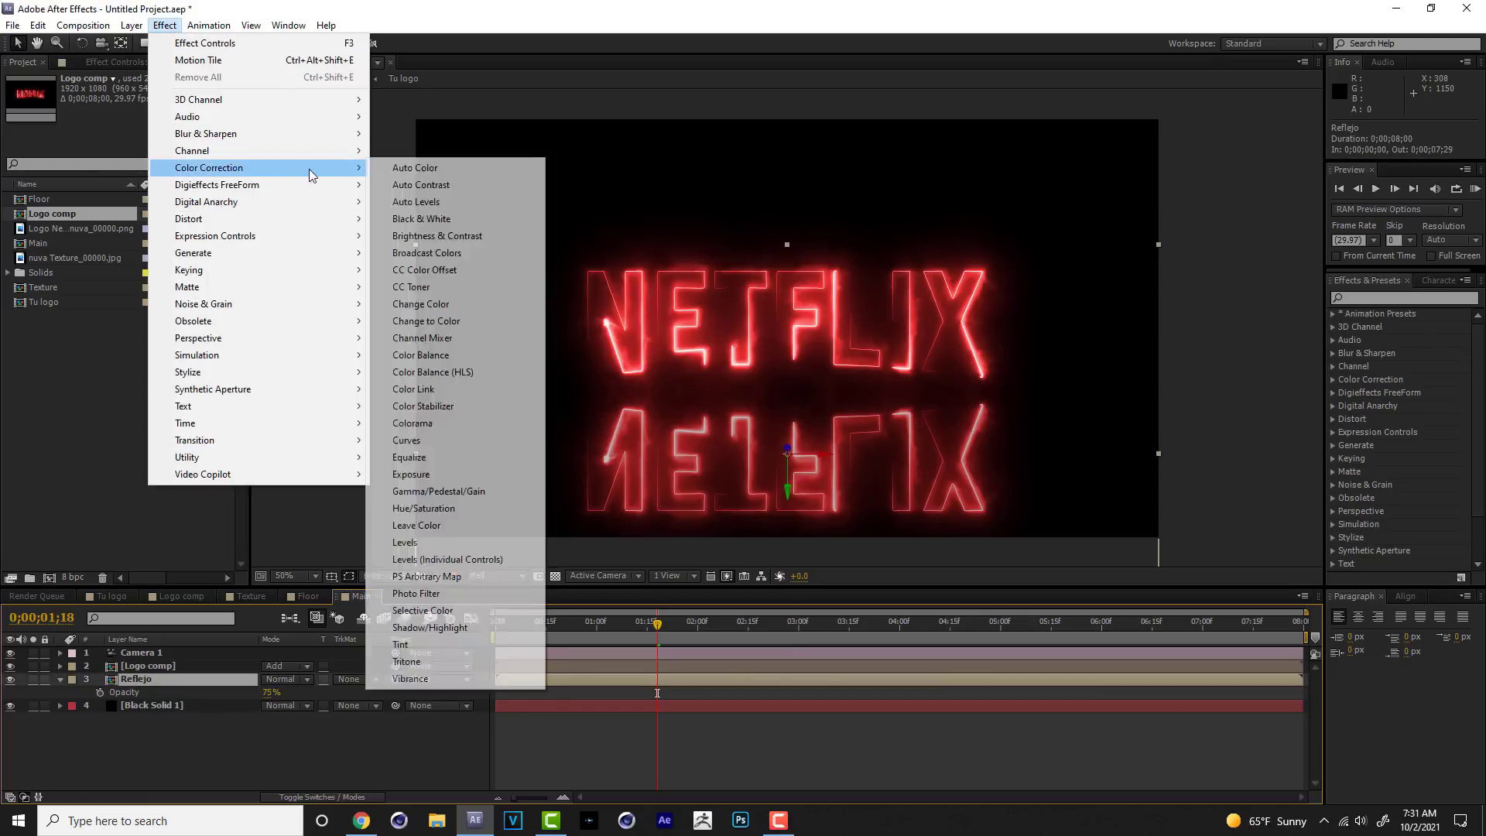
pyautogui.click(418, 440)
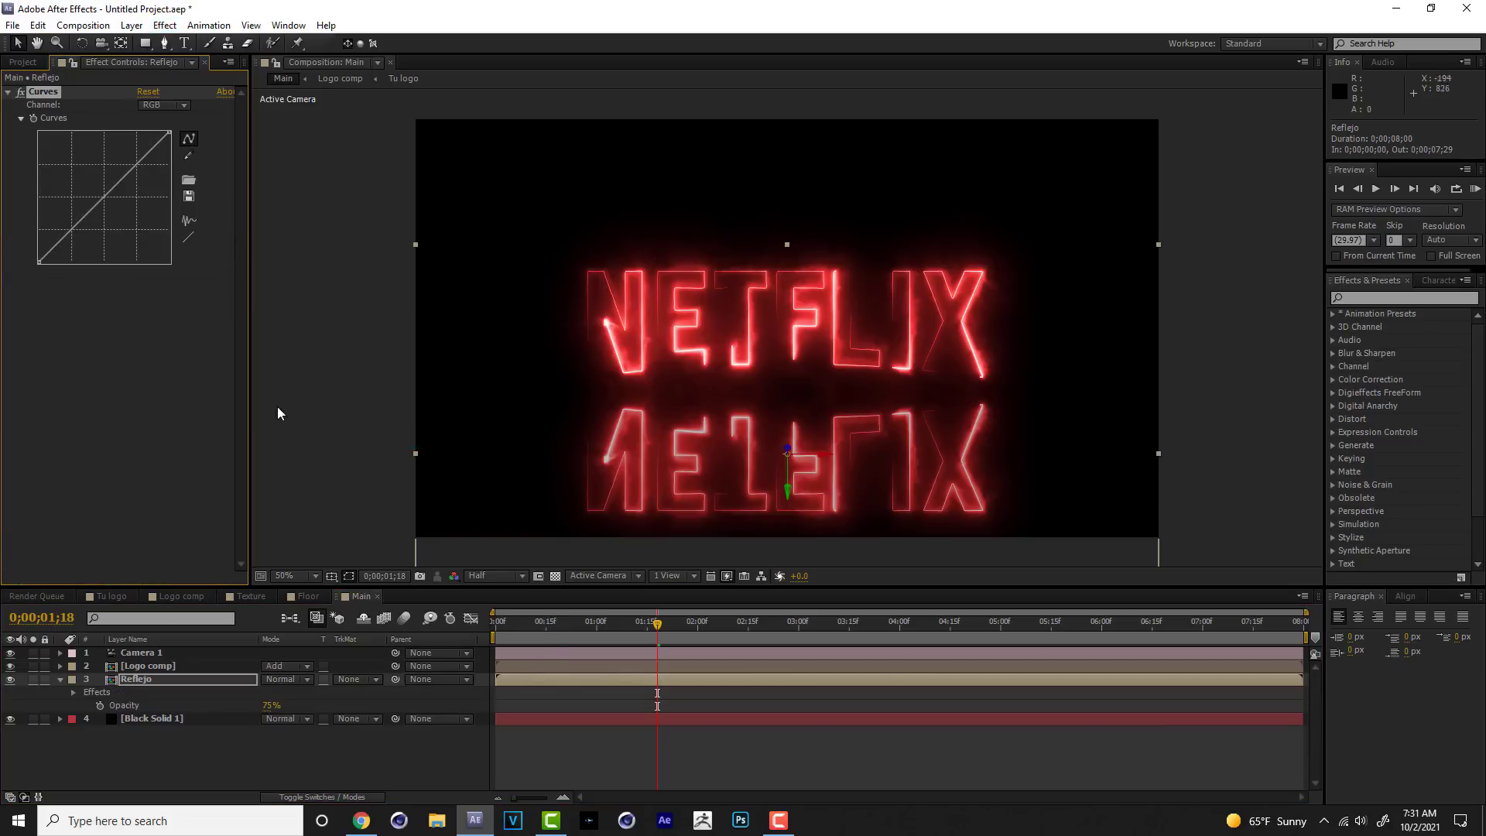
pyautogui.moveTo(70, 230); pyautogui.dragTo(72, 235)
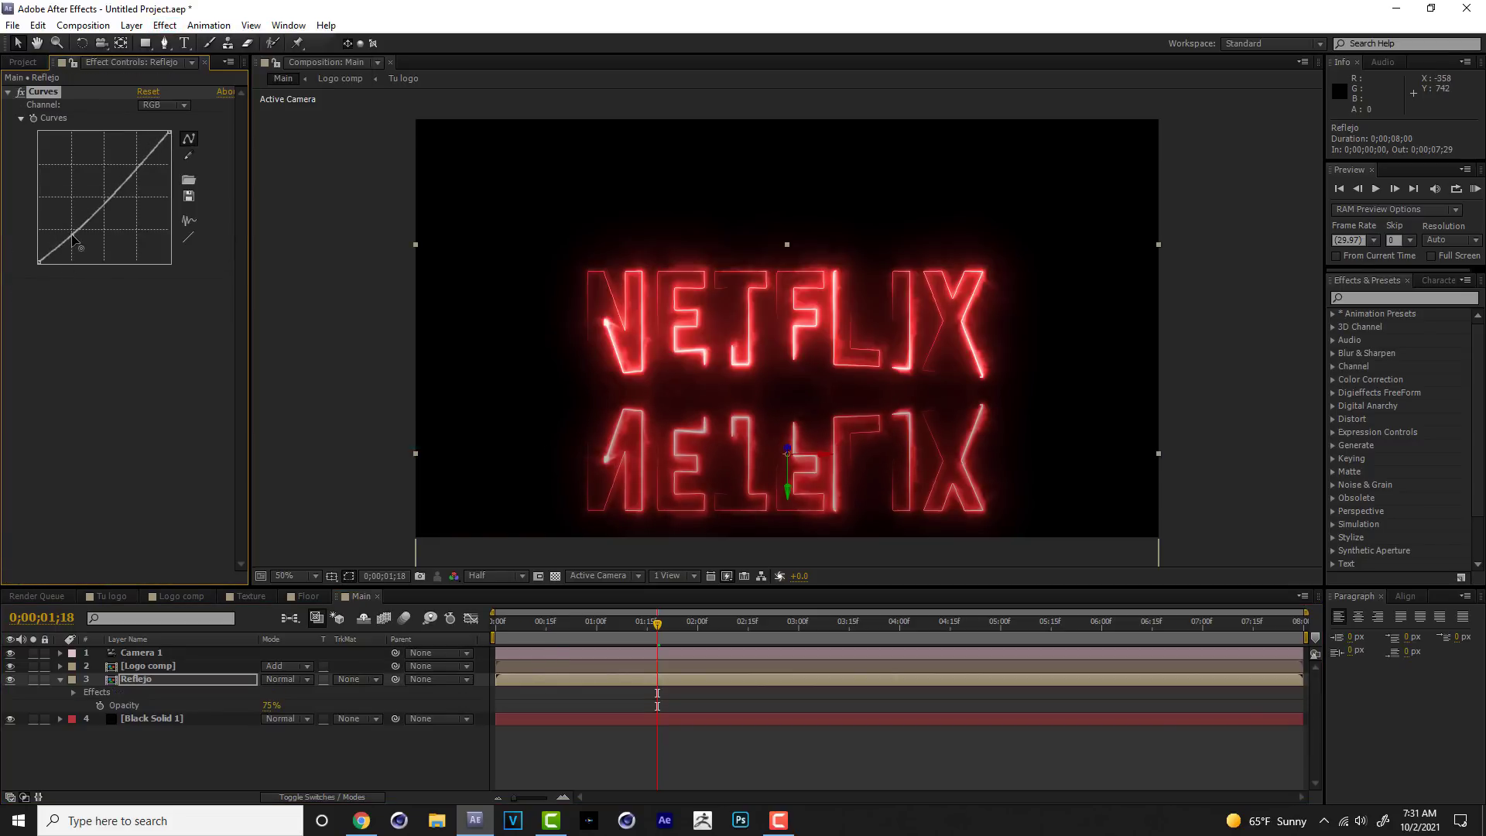
pyautogui.click(139, 167)
pyautogui.moveTo(139, 166); pyautogui.dragTo(135, 160)
pyautogui.moveTo(72, 234); pyautogui.dragTo(75, 240)
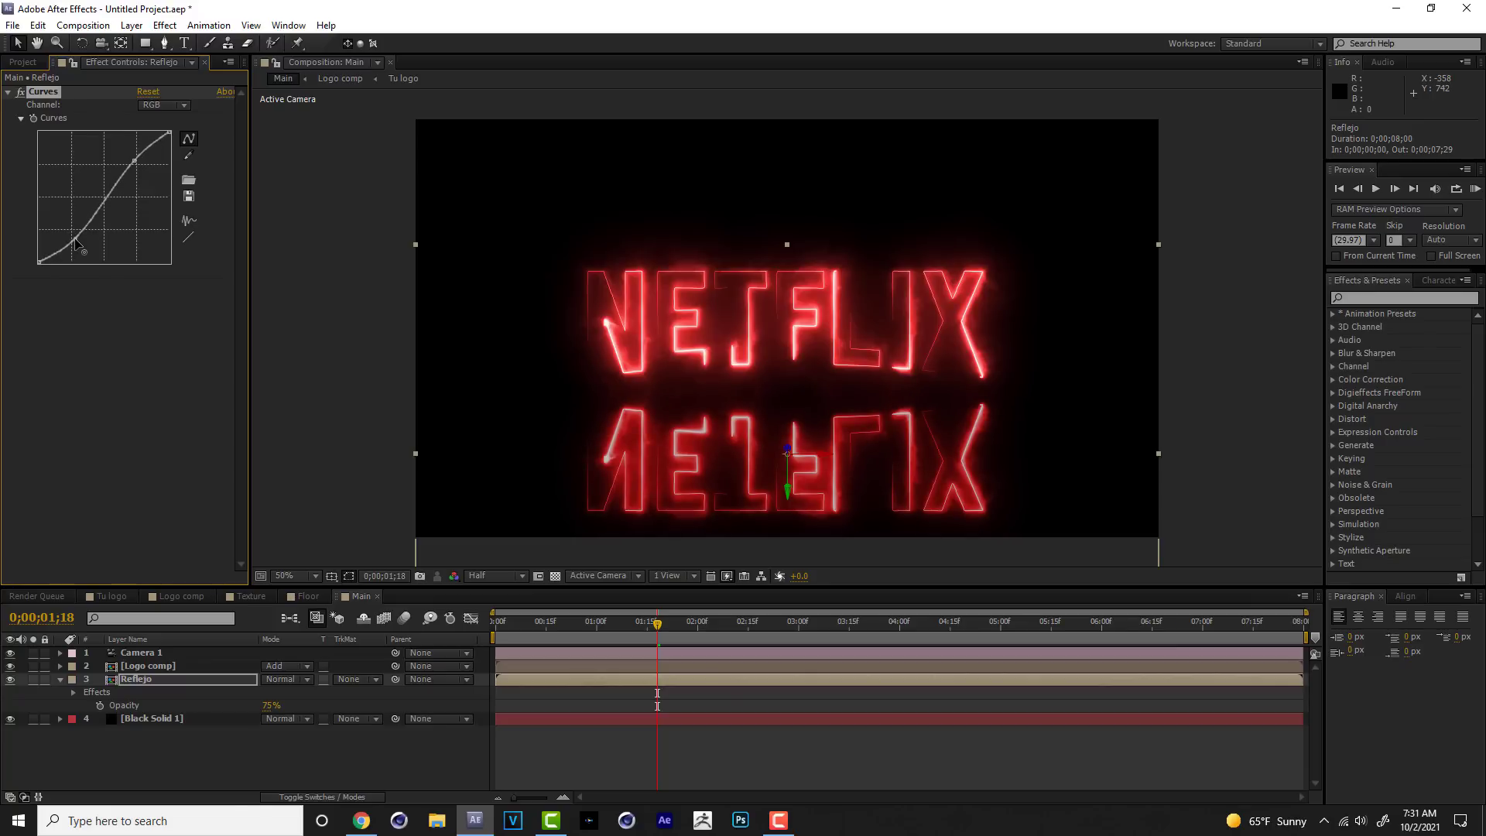
pyautogui.moveTo(134, 161); pyautogui.dragTo(133, 160)
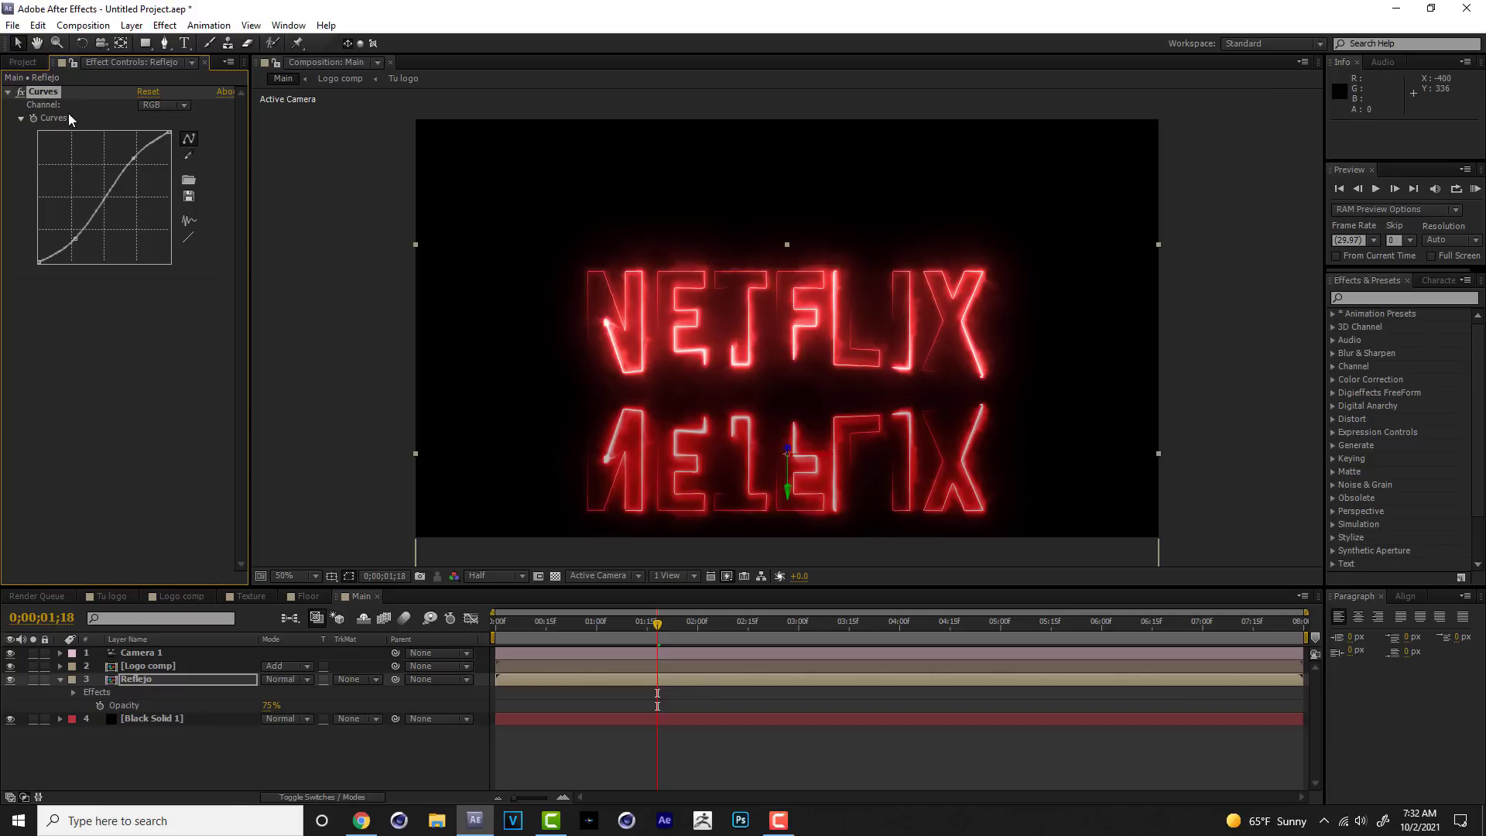
# Add the Floor composition to Main between the Logo comp and Reflejo layers, and collapse Reflejo's properties.
pyautogui.click(23, 62)
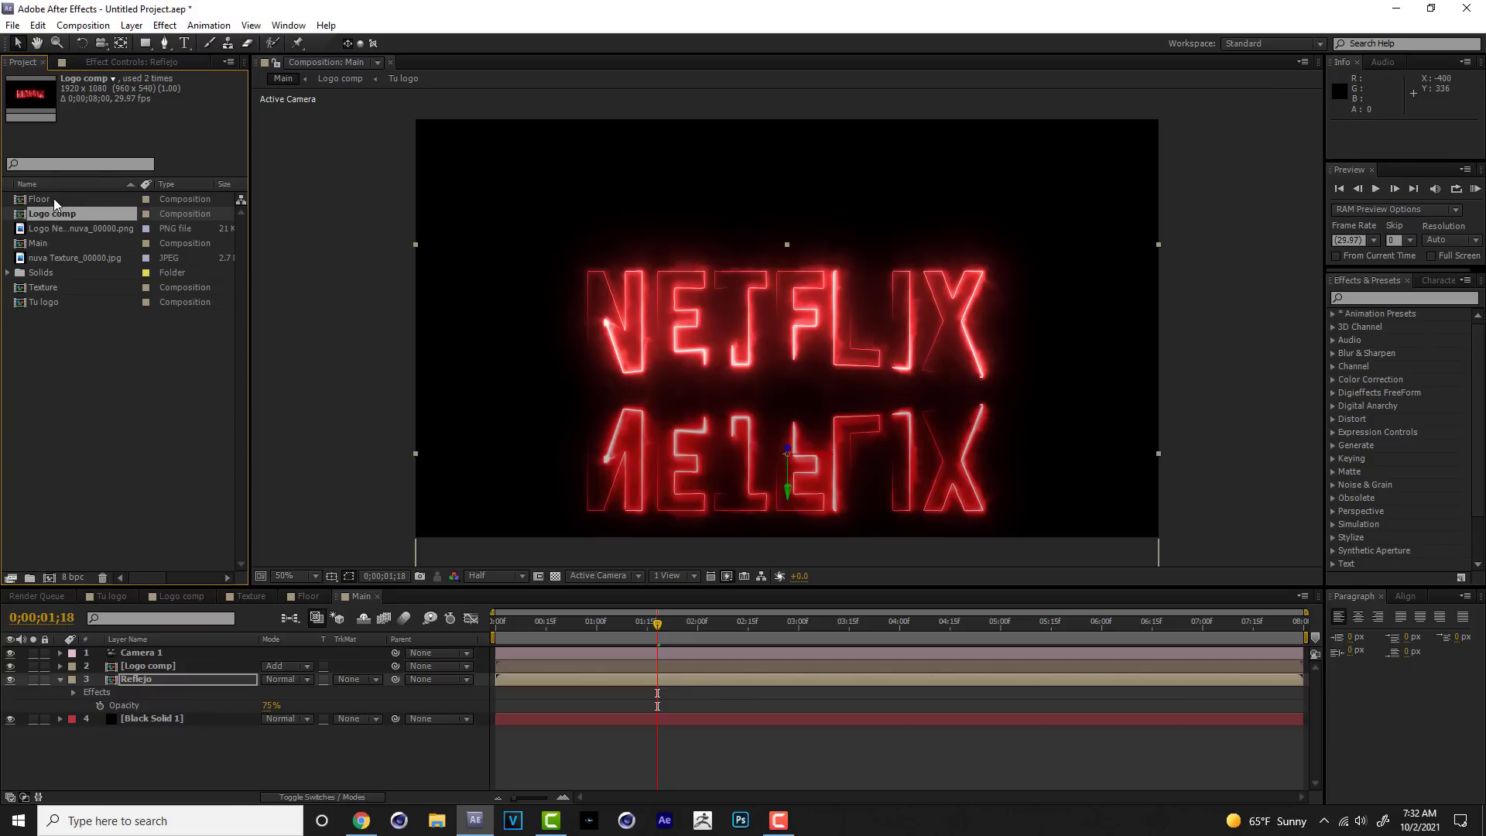
pyautogui.click(53, 199)
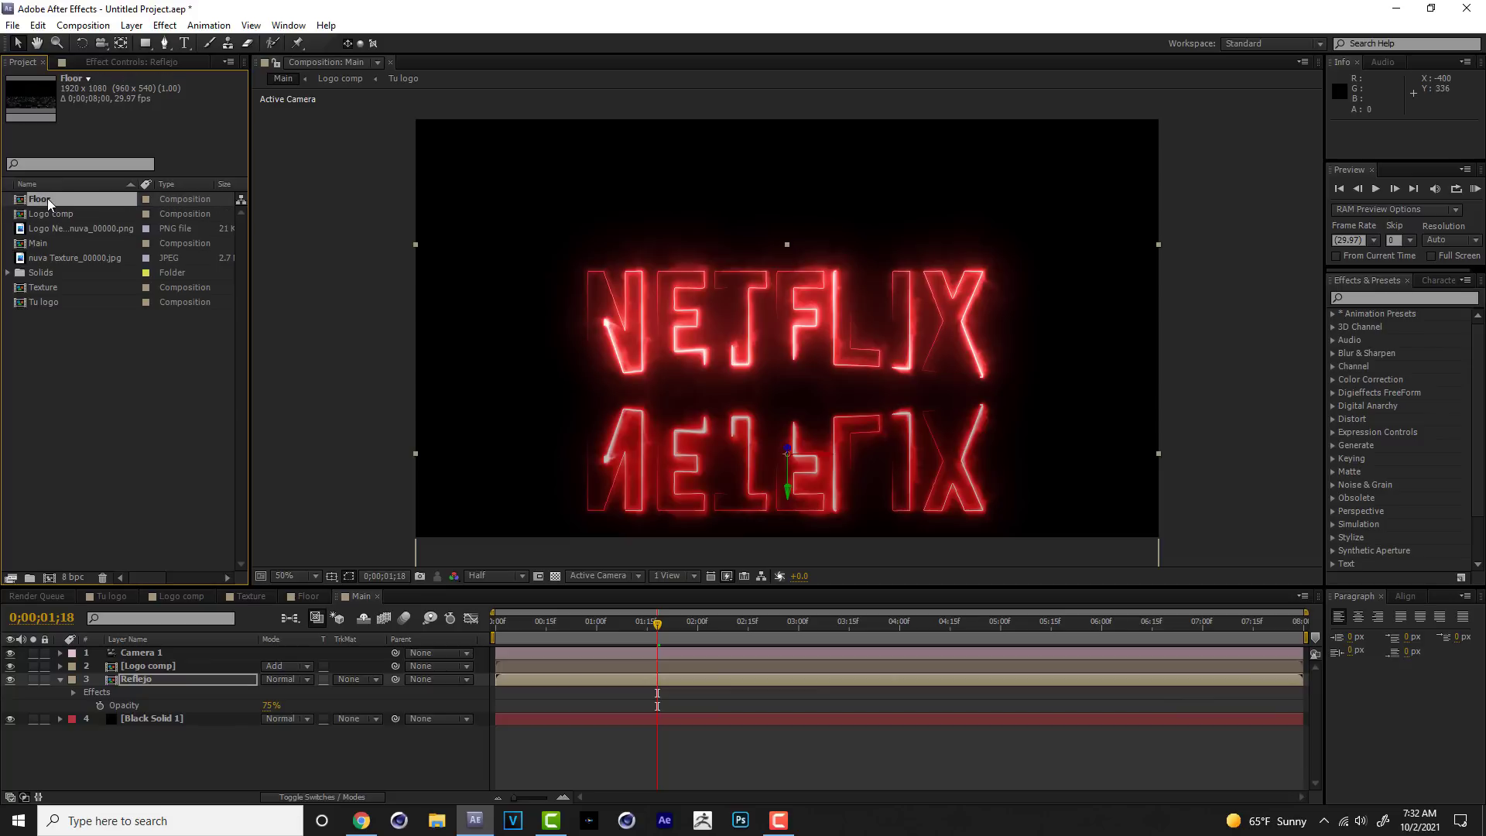
pyautogui.moveTo(45, 198); pyautogui.dragTo(149, 674)
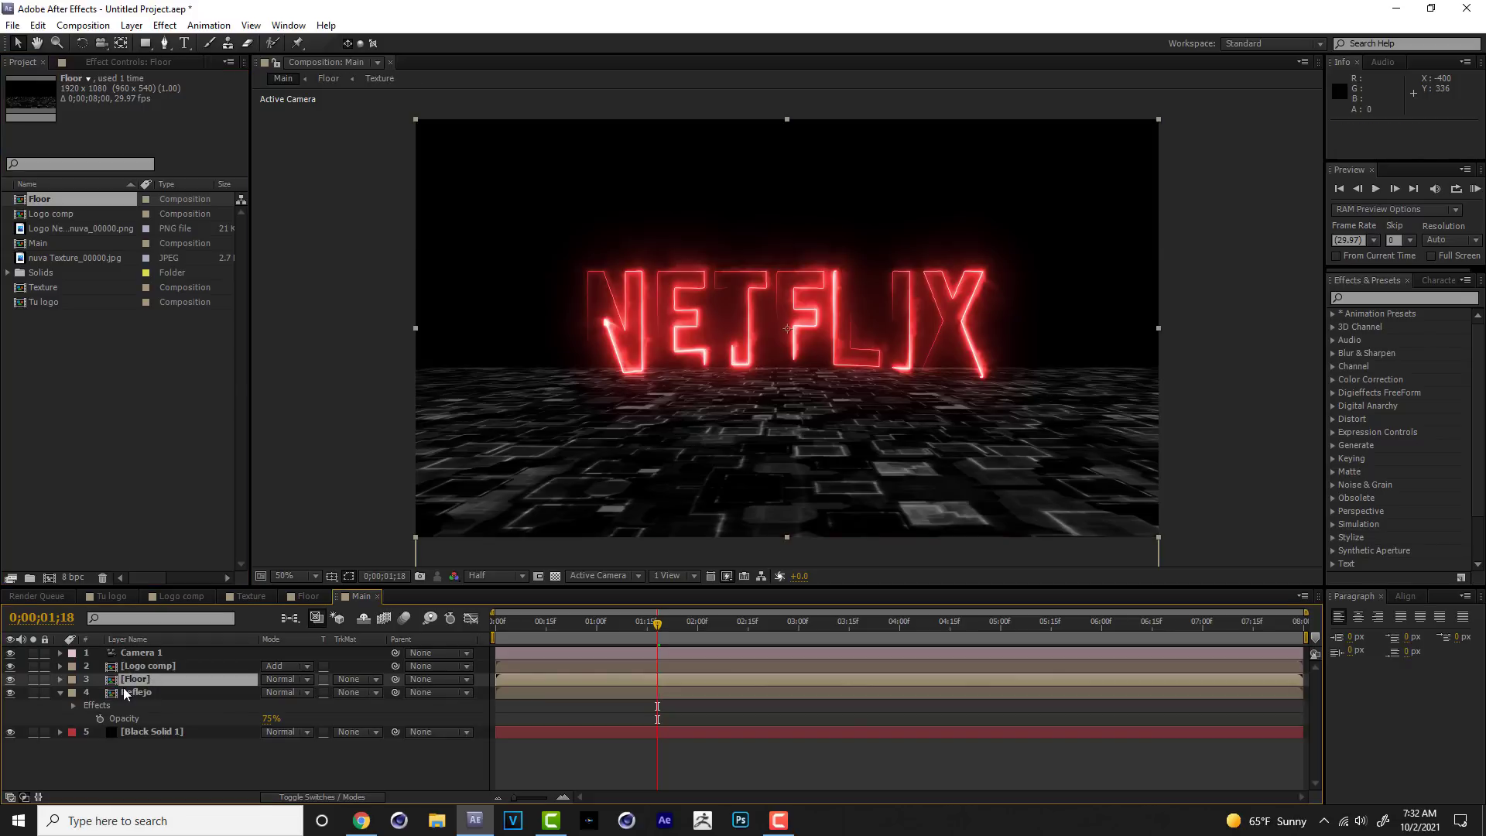
pyautogui.click(60, 692)
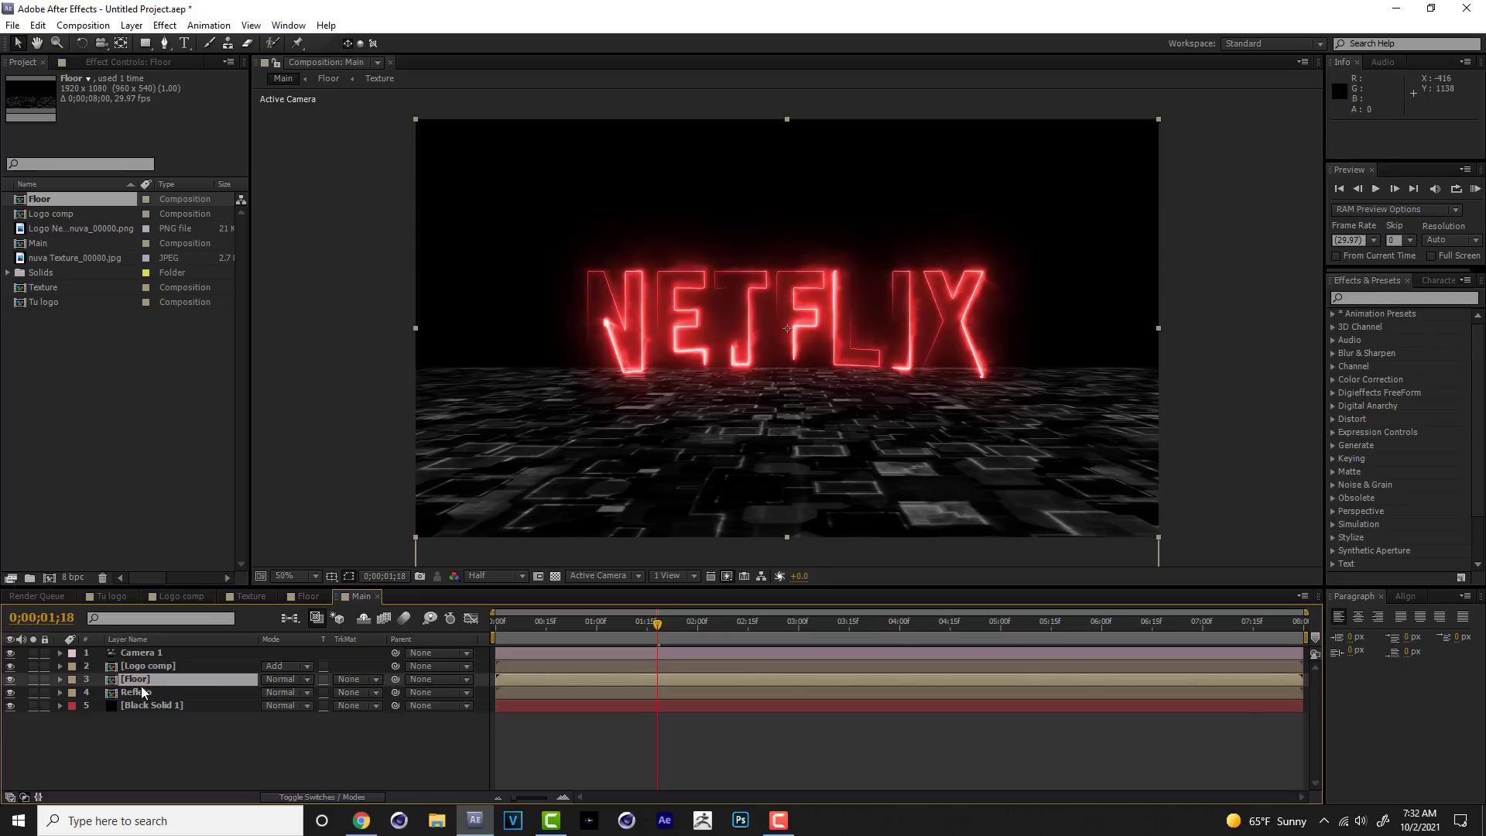
# Hide the Floor layer and add an adjustment layer named N1 between the Floor and Reflejo layers.
pyautogui.click(10, 679)
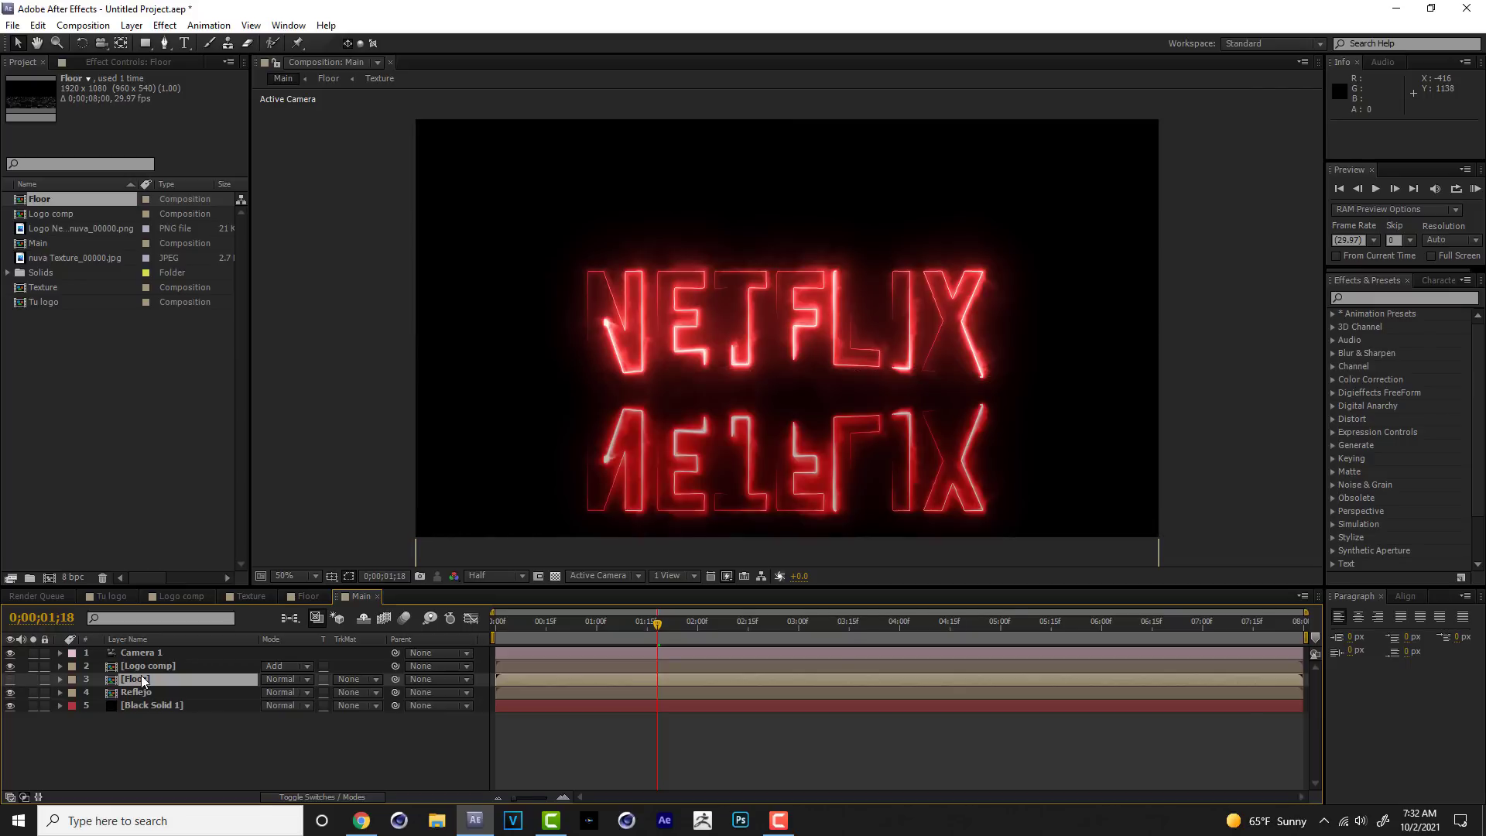
pyautogui.click(132, 26)
pyautogui.moveTo(360, 46)
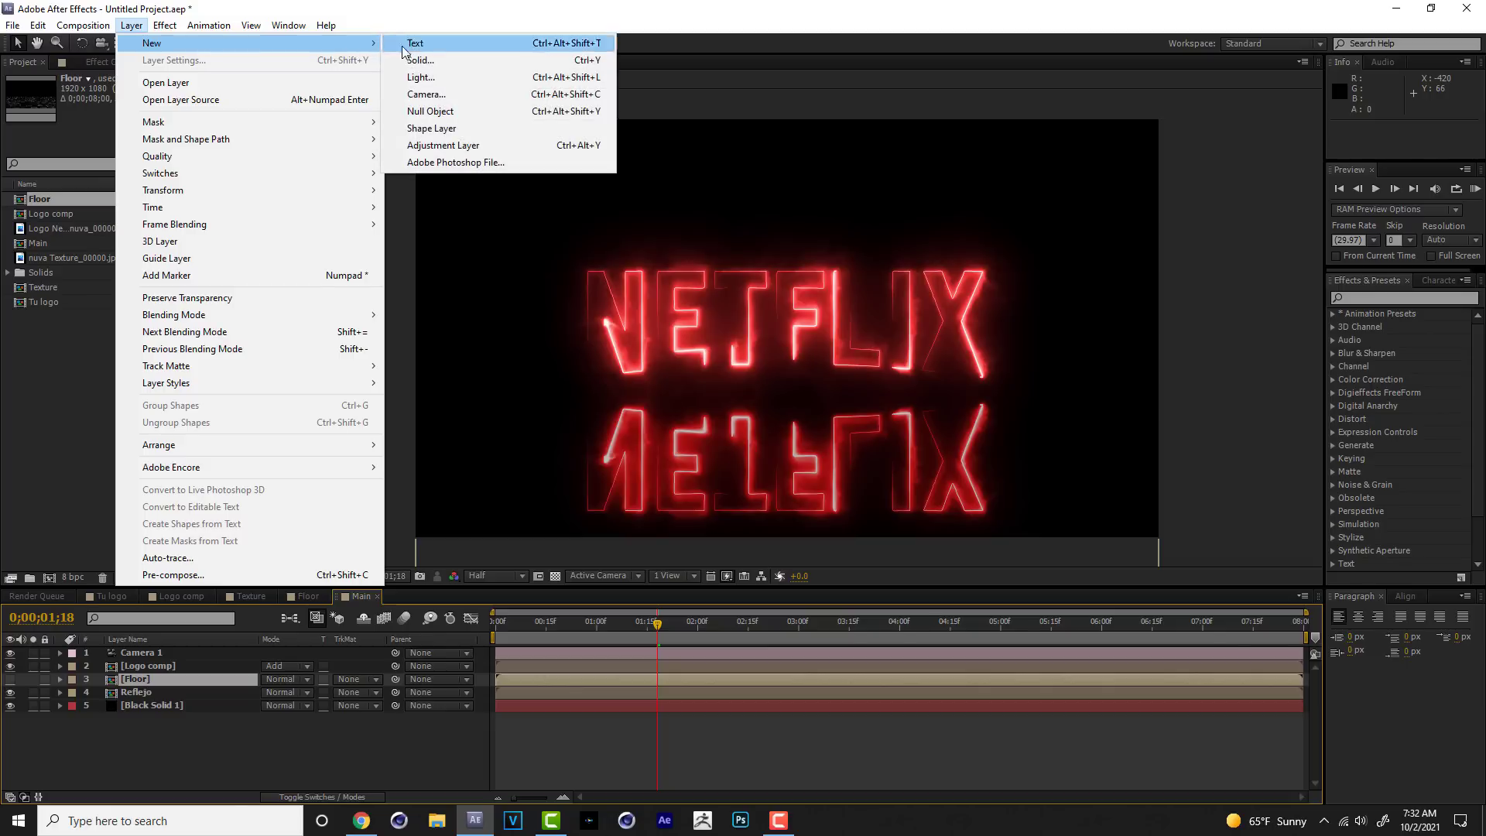
pyautogui.click(455, 147)
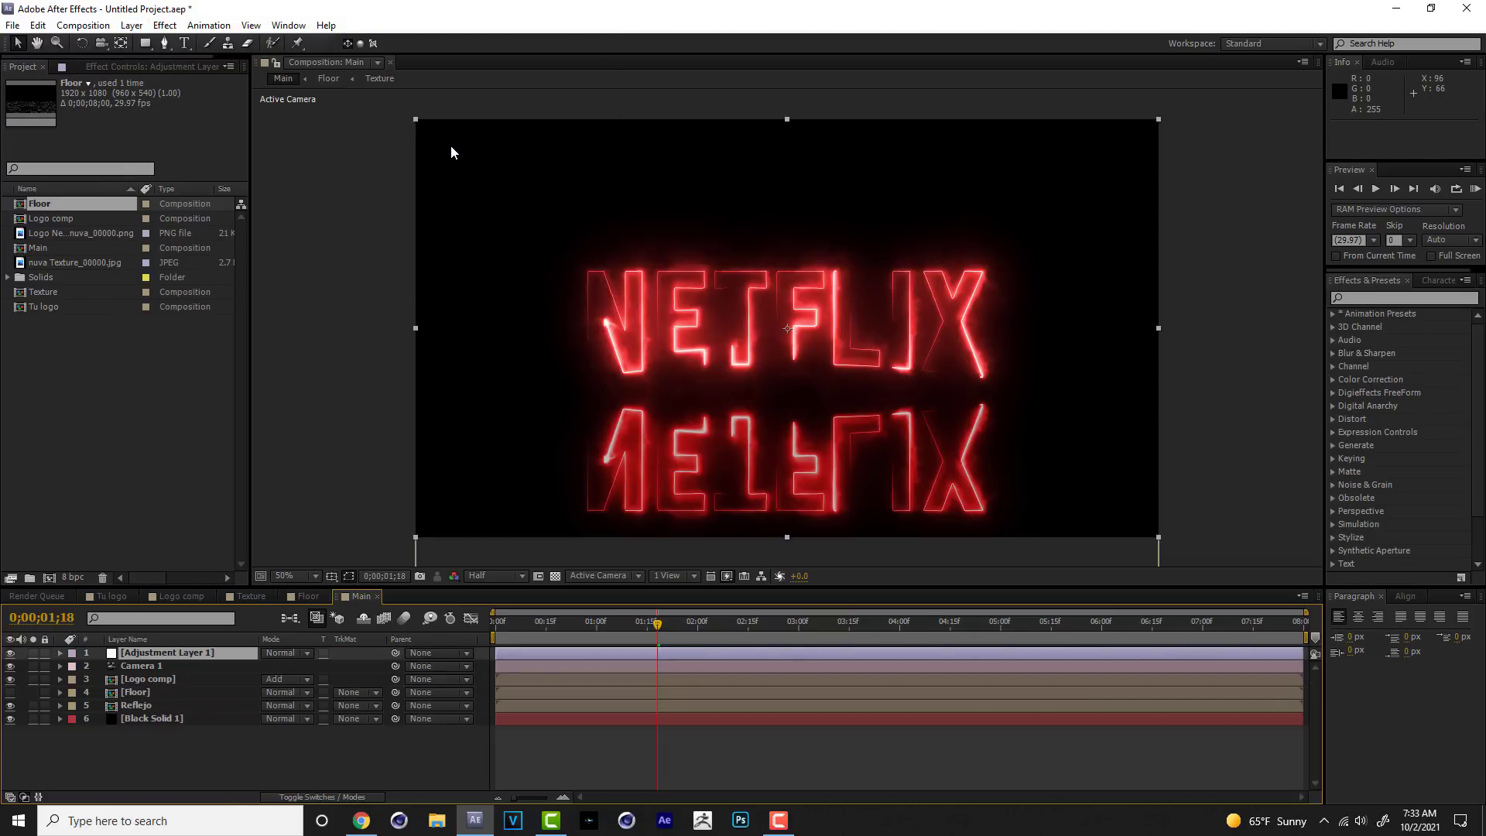
pyautogui.press('Return')
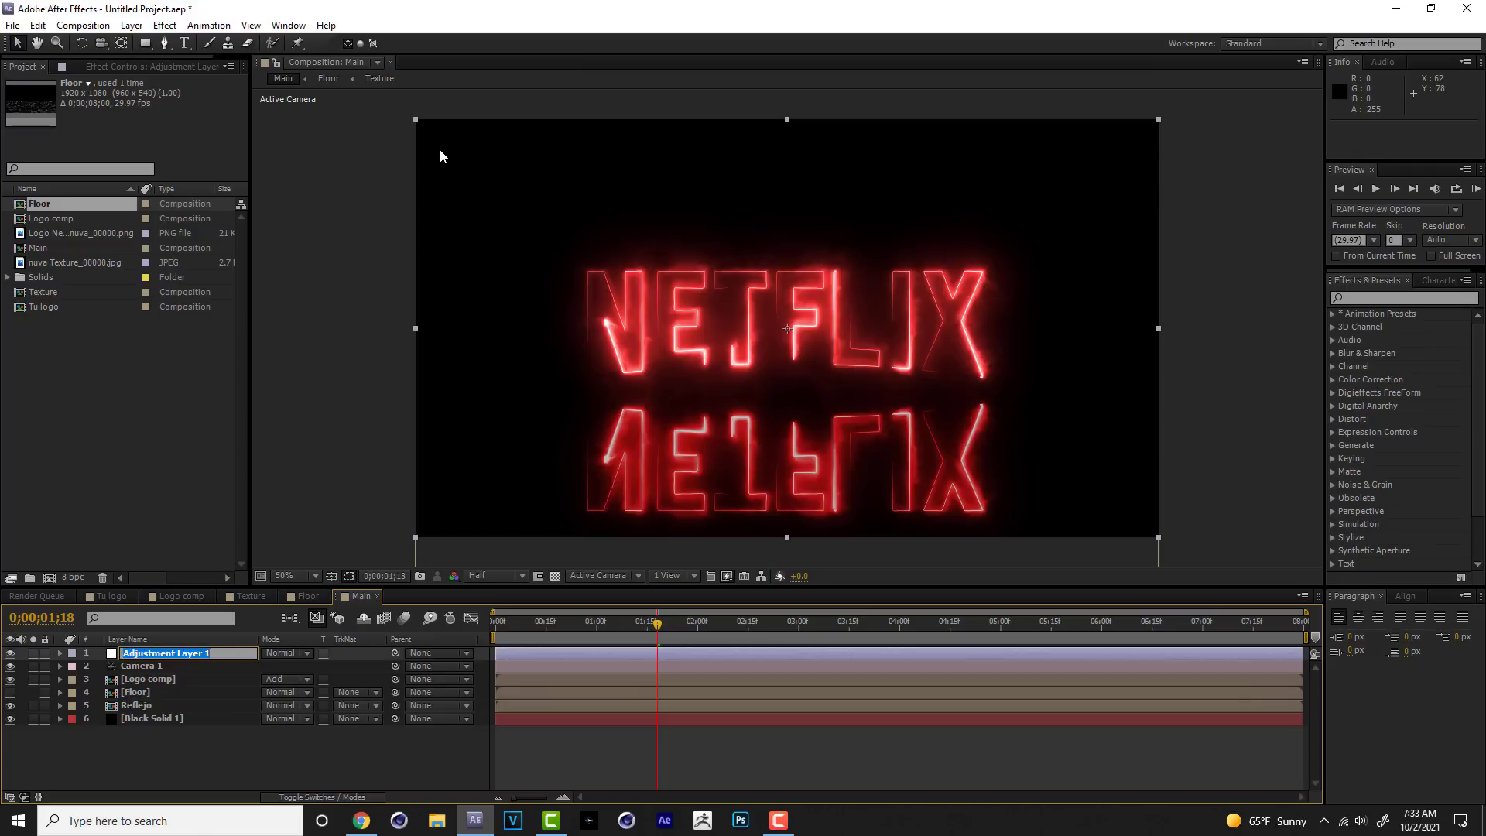
pyautogui.write('N1')
pyautogui.press('Return')
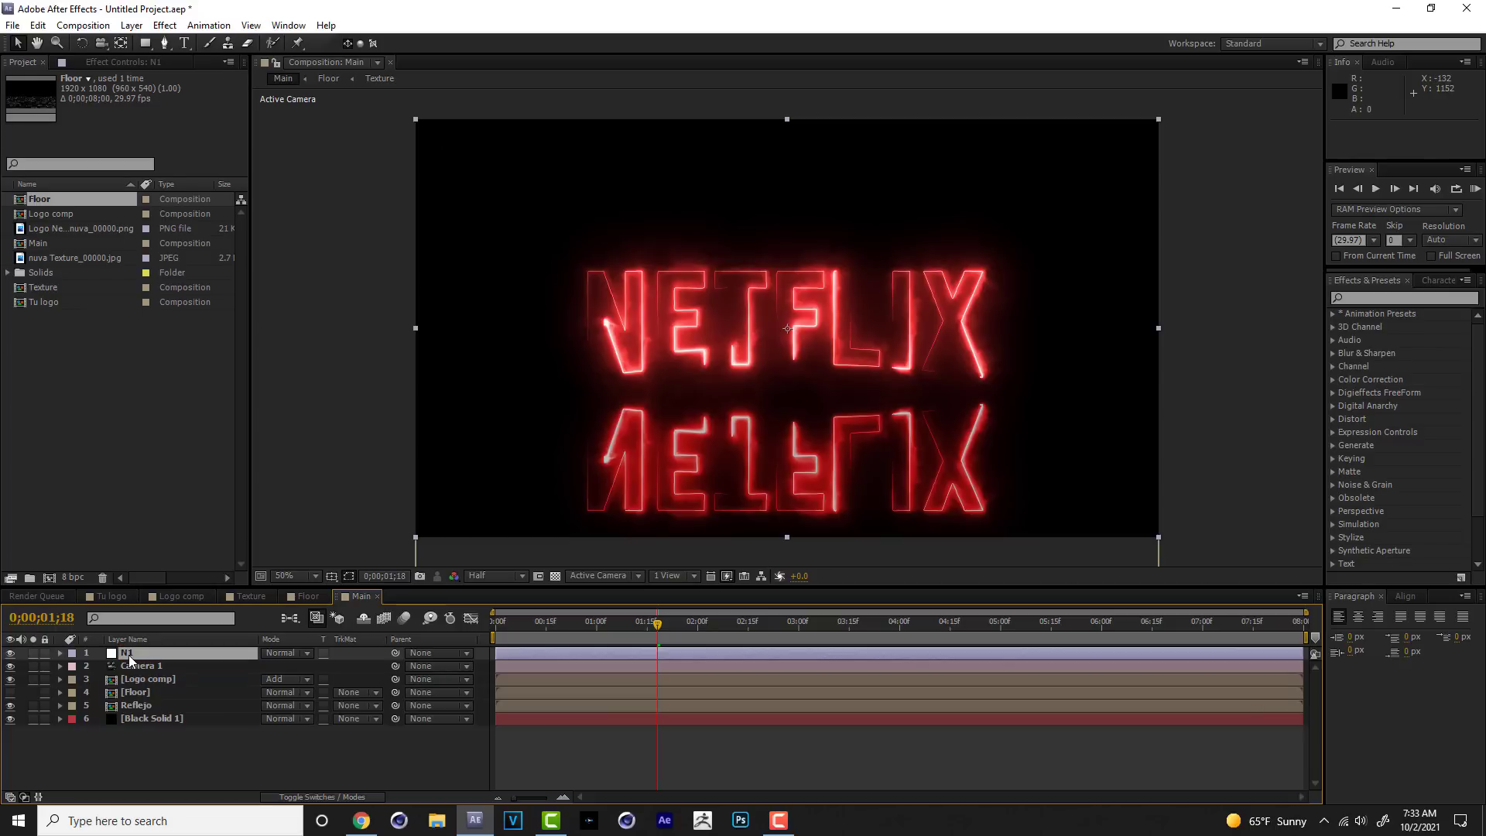
pyautogui.moveTo(132, 652); pyautogui.dragTo(133, 694)
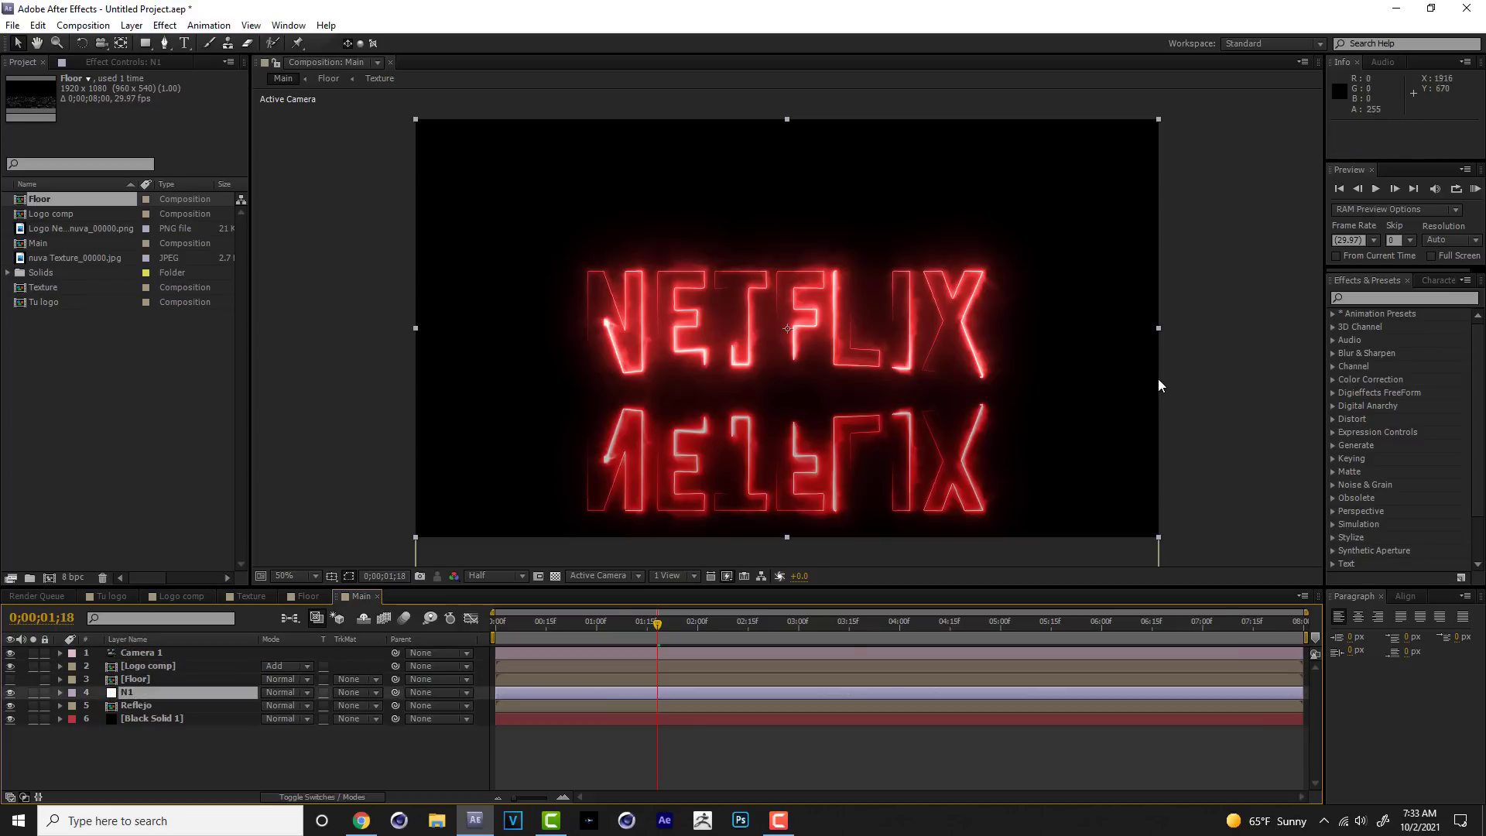
# Apply the Compound Blur effect to the N1 adjustment layer and add CC Glass below it.
pyautogui.click(1359, 299)
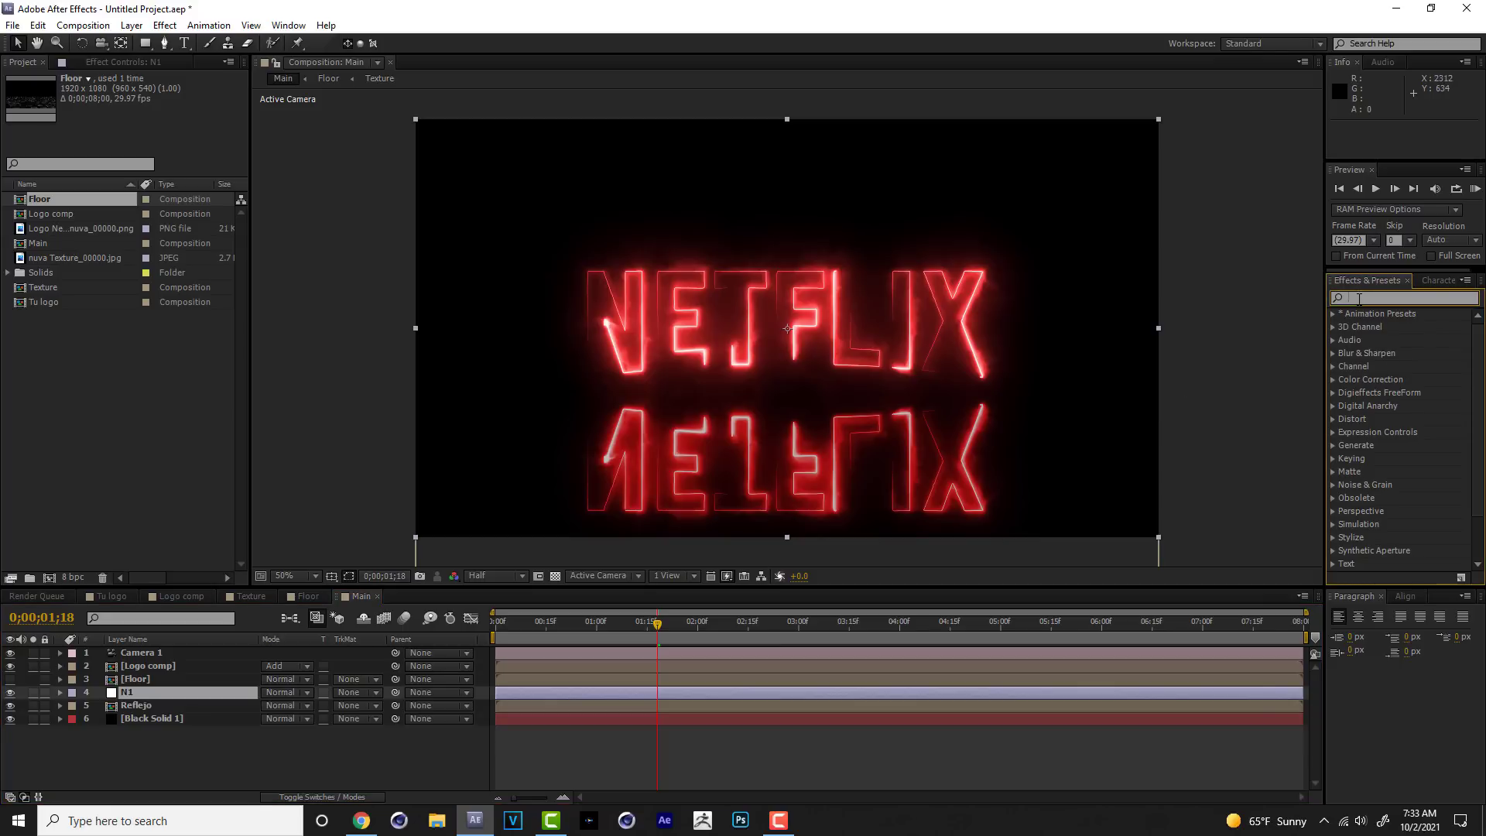
pyautogui.write('comp')
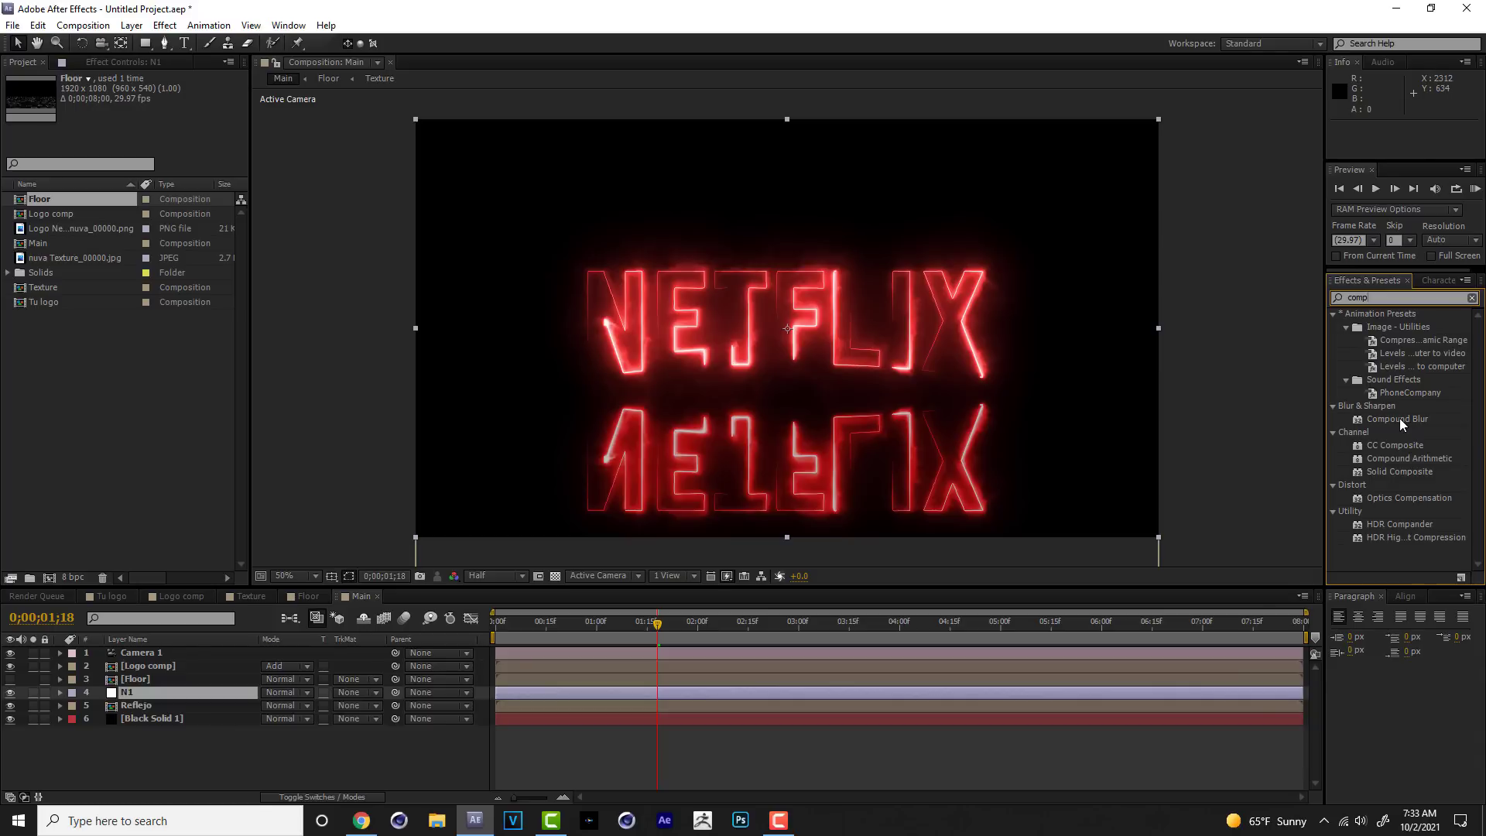
pyautogui.moveTo(1399, 418); pyautogui.dragTo(231, 695)
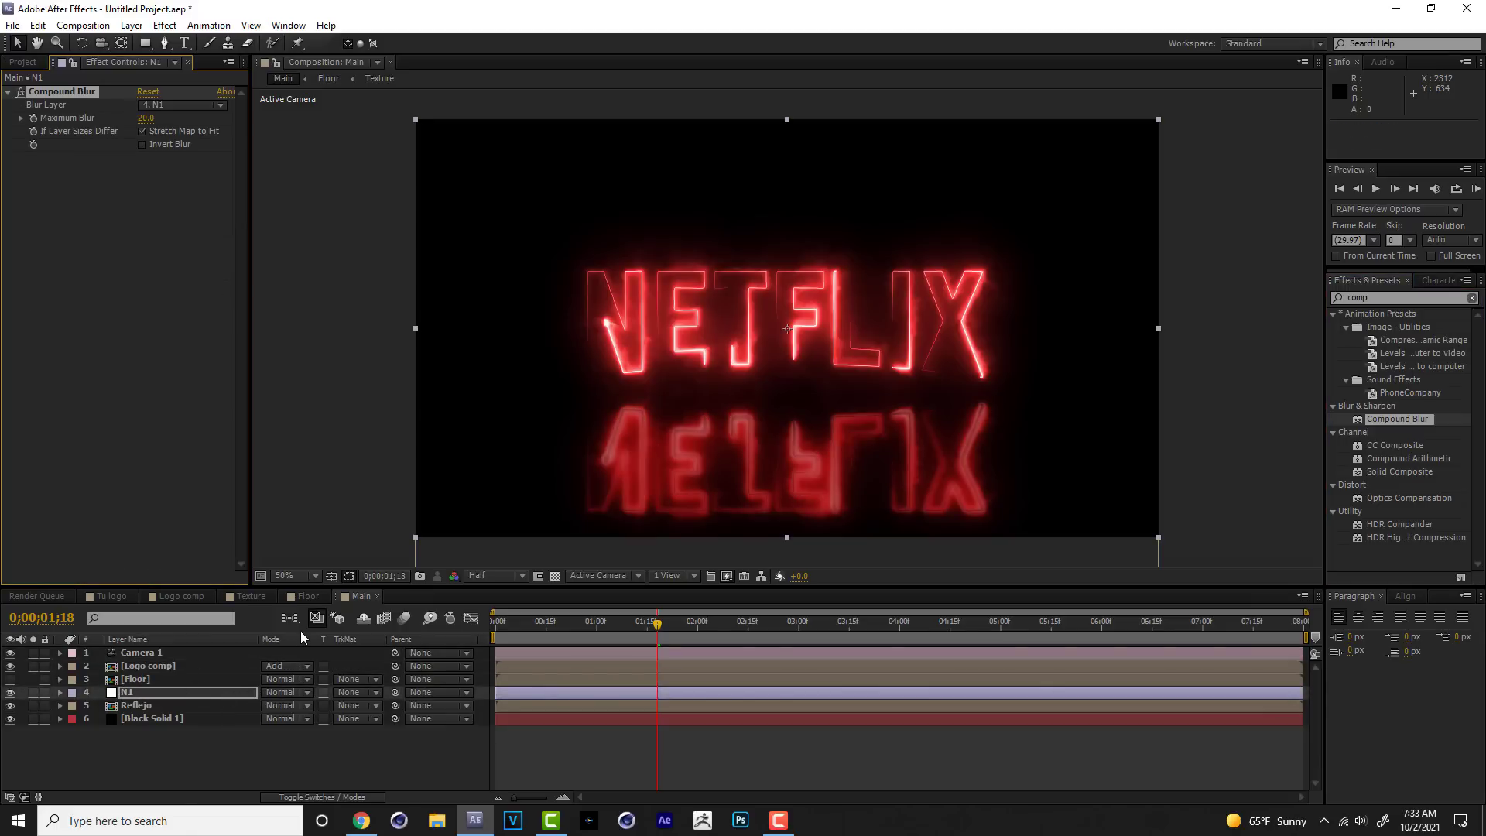
pyautogui.doubleClick(1382, 299)
pyautogui.write('cc')
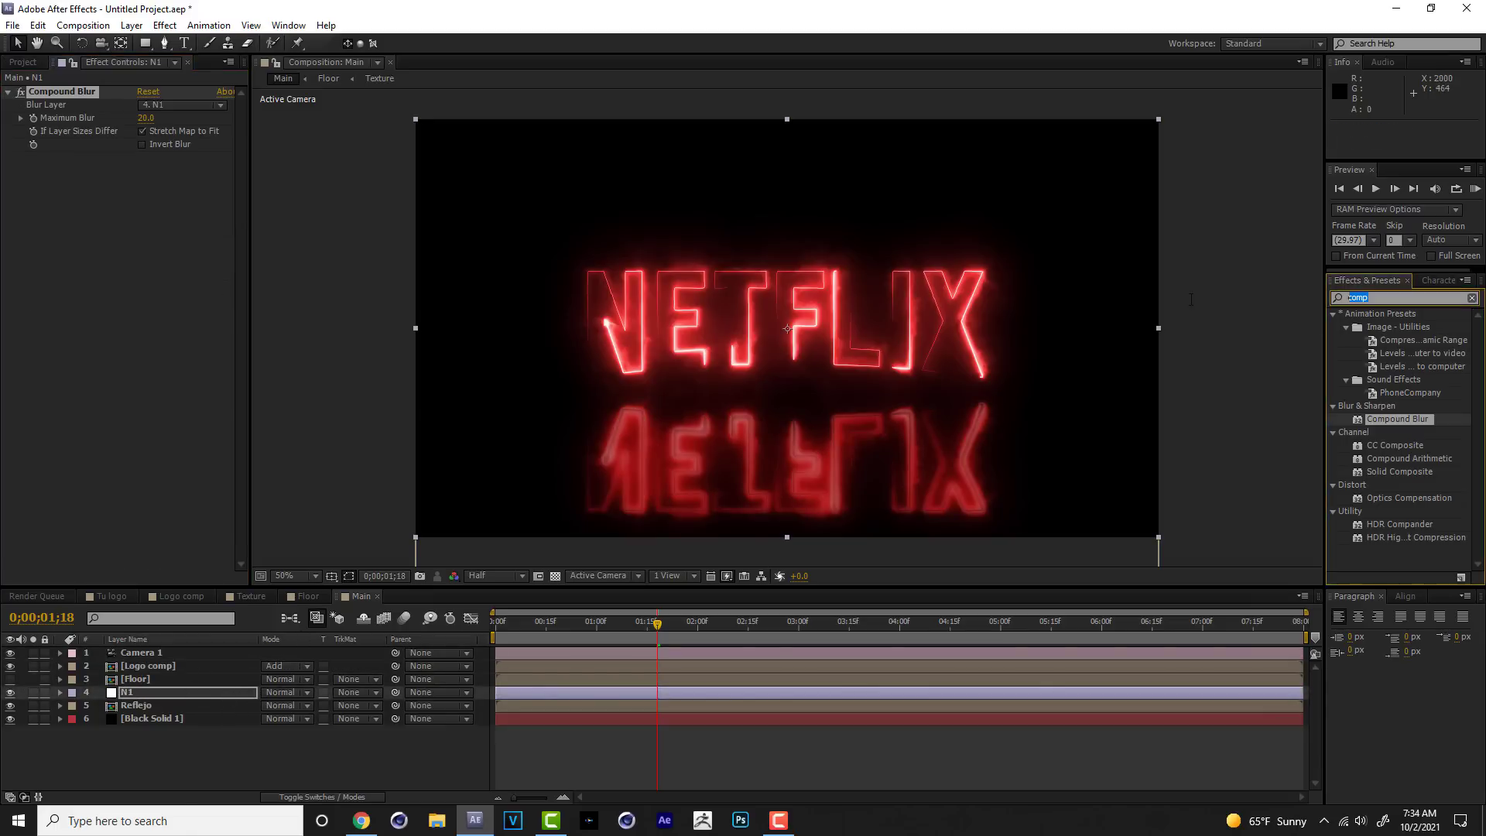
pyautogui.write(' g')
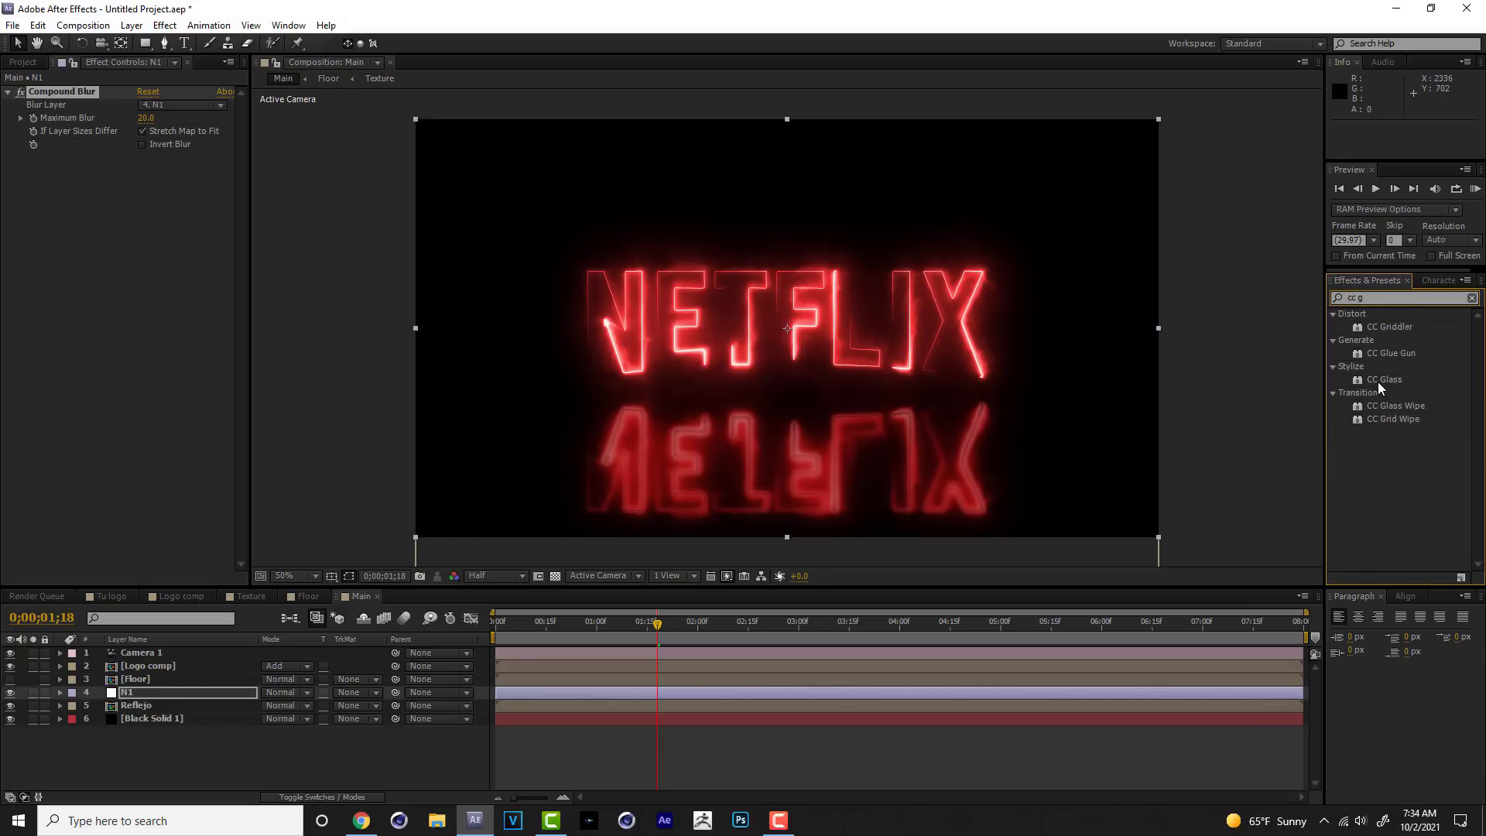
pyautogui.moveTo(1381, 376); pyautogui.dragTo(167, 225)
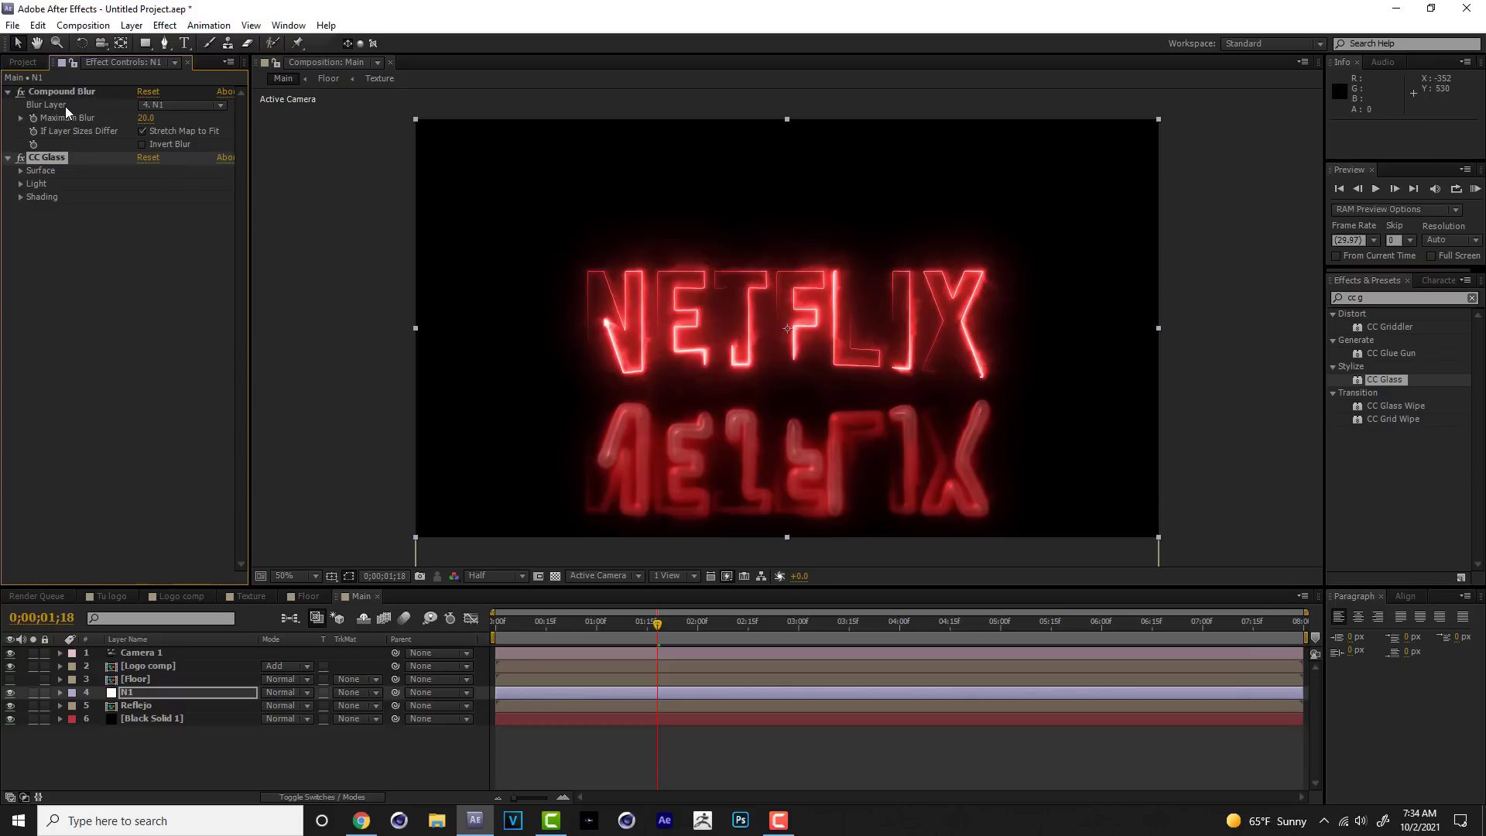
# Set N1's Compound Blur to use Floor as its blur layer with a maximum blur of 180.
pyautogui.click(222, 104)
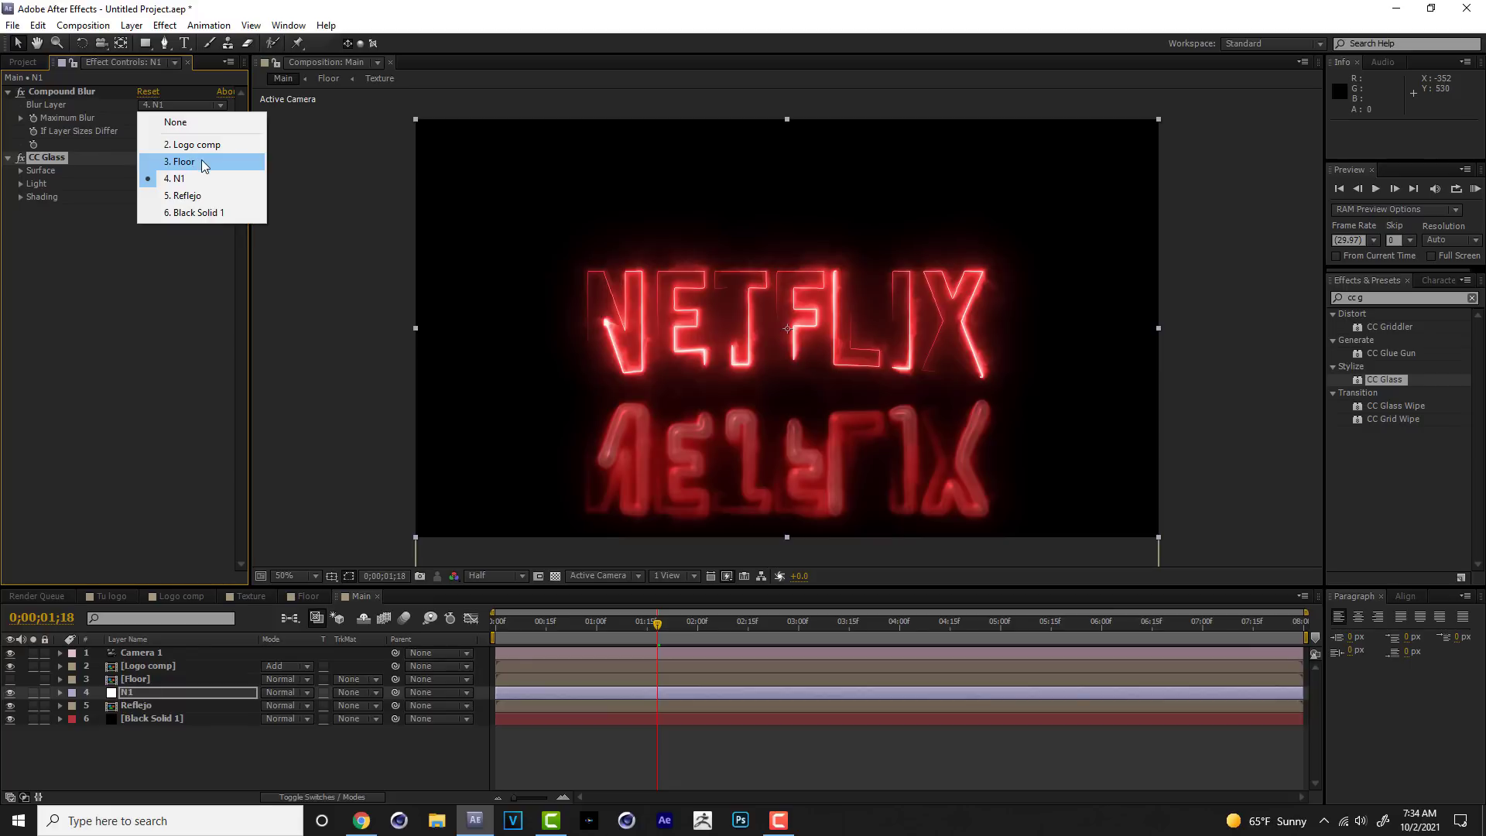
pyautogui.click(202, 161)
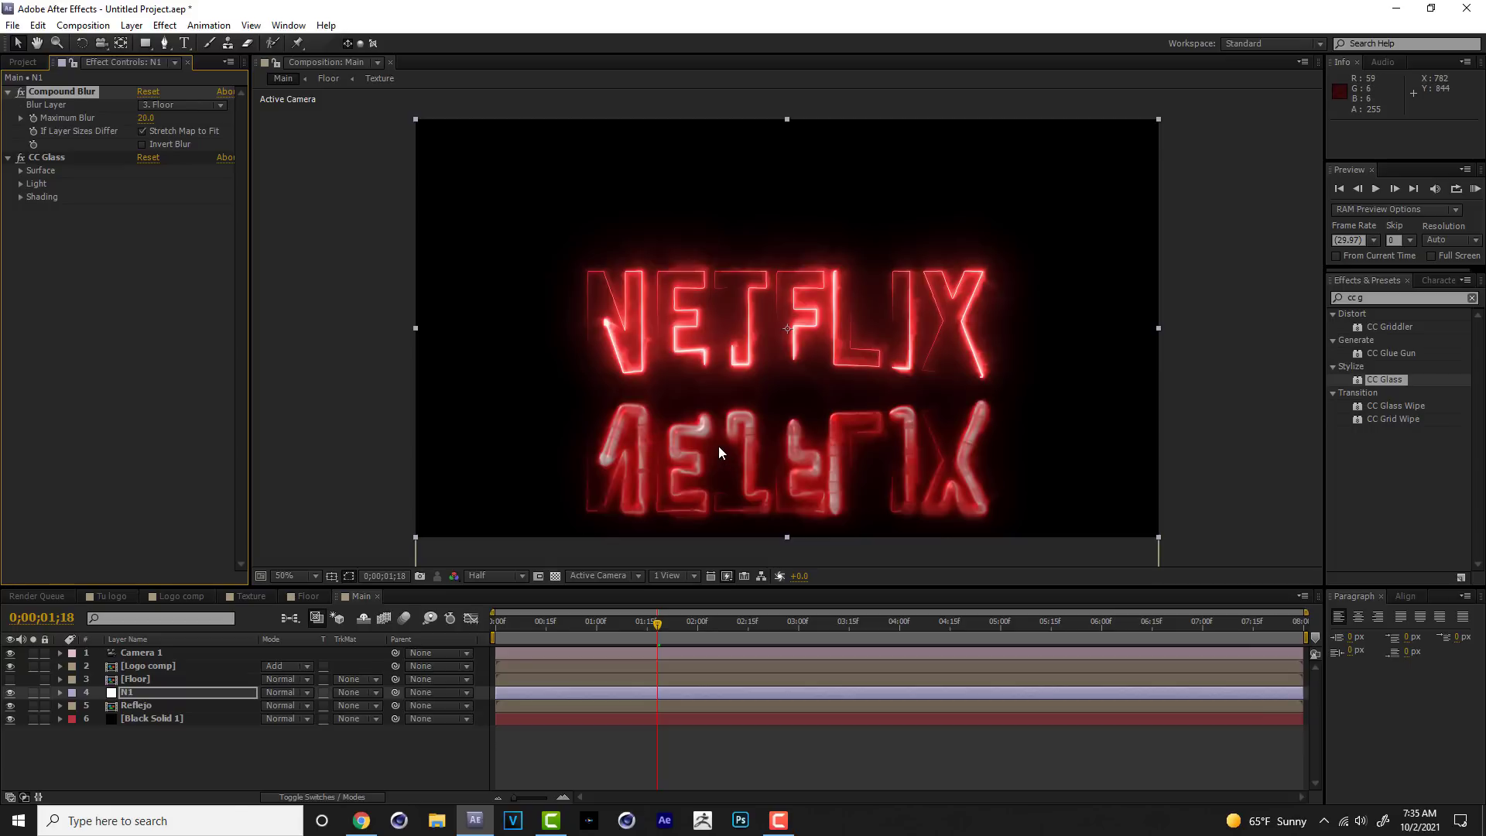
pyautogui.click(145, 119)
pyautogui.press('Return')
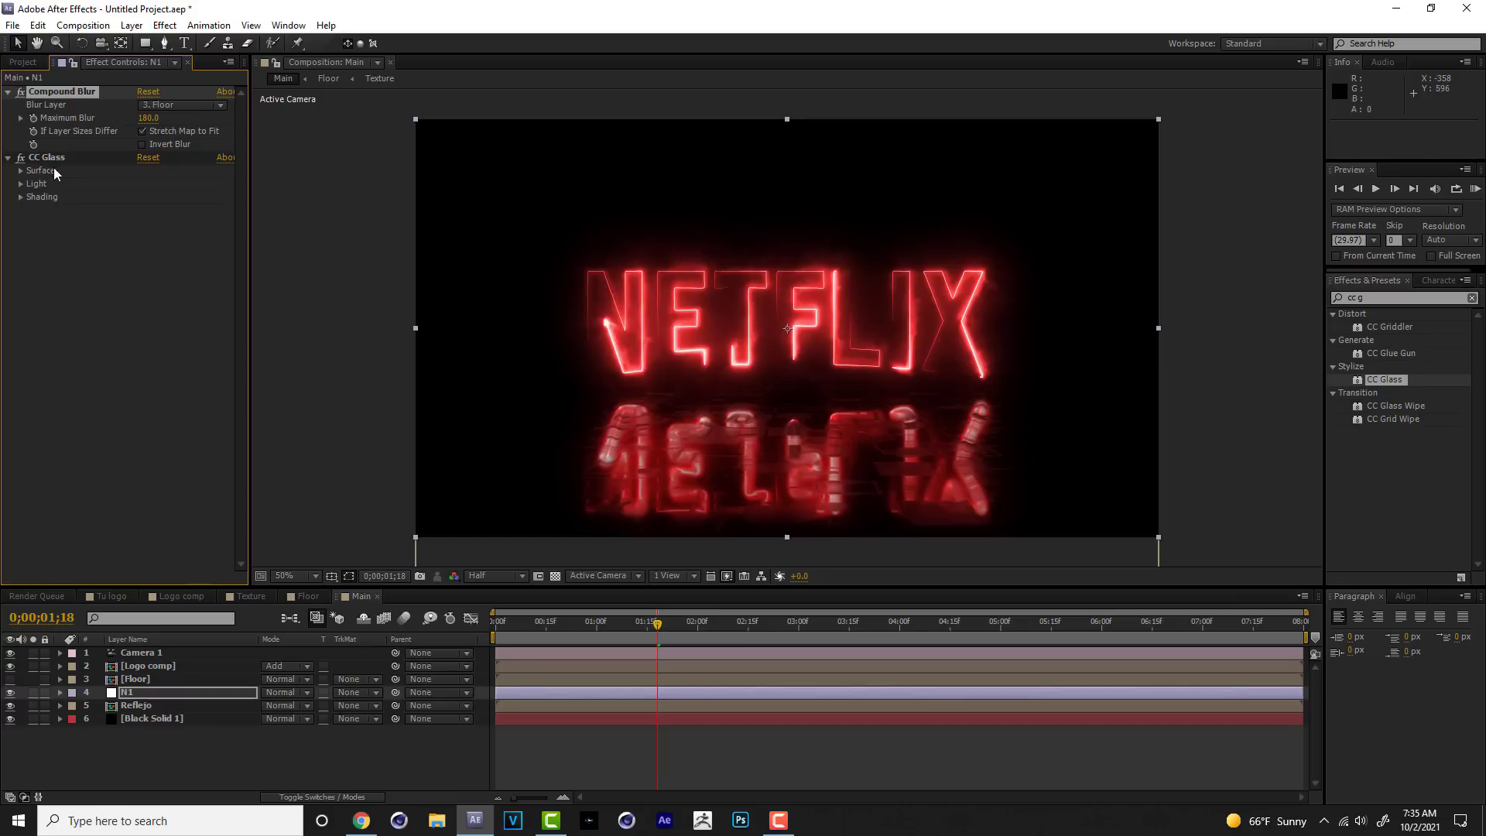
# Set the CC Glass surface on N1 to use Floor as its bump map with a softness of 0.
pyautogui.click(21, 171)
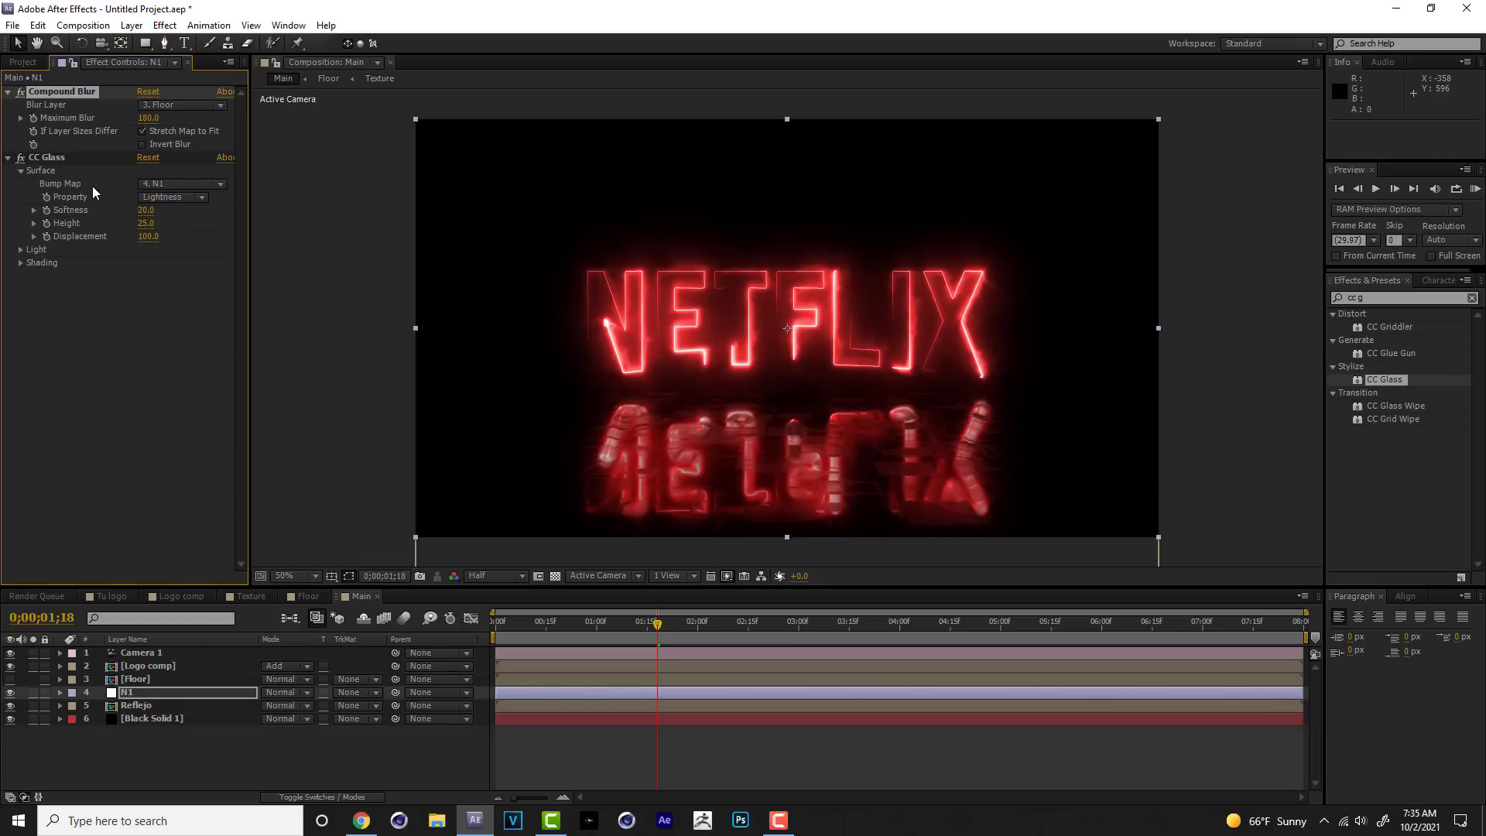
pyautogui.click(216, 186)
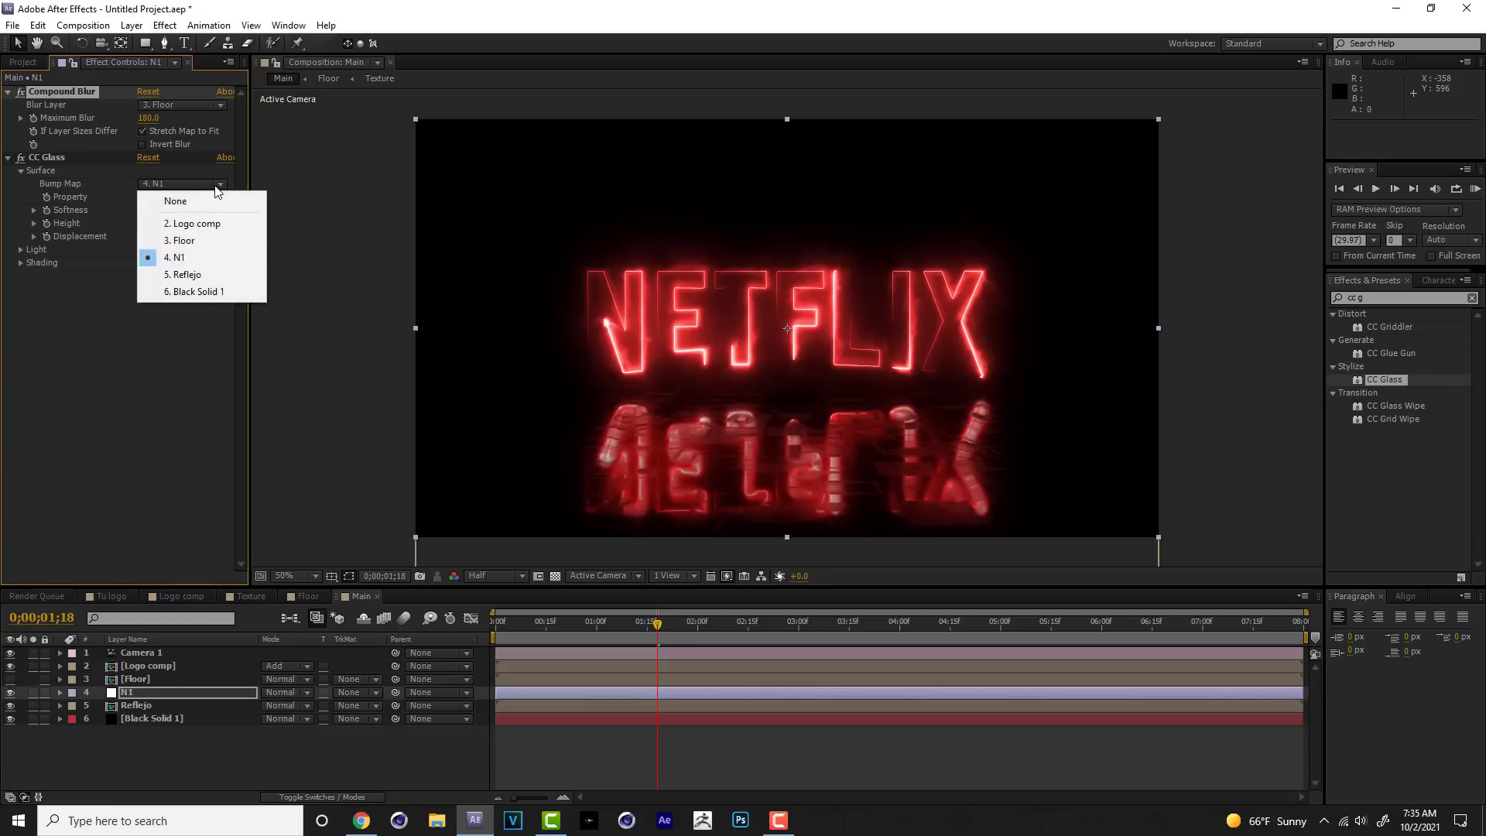
pyautogui.click(198, 240)
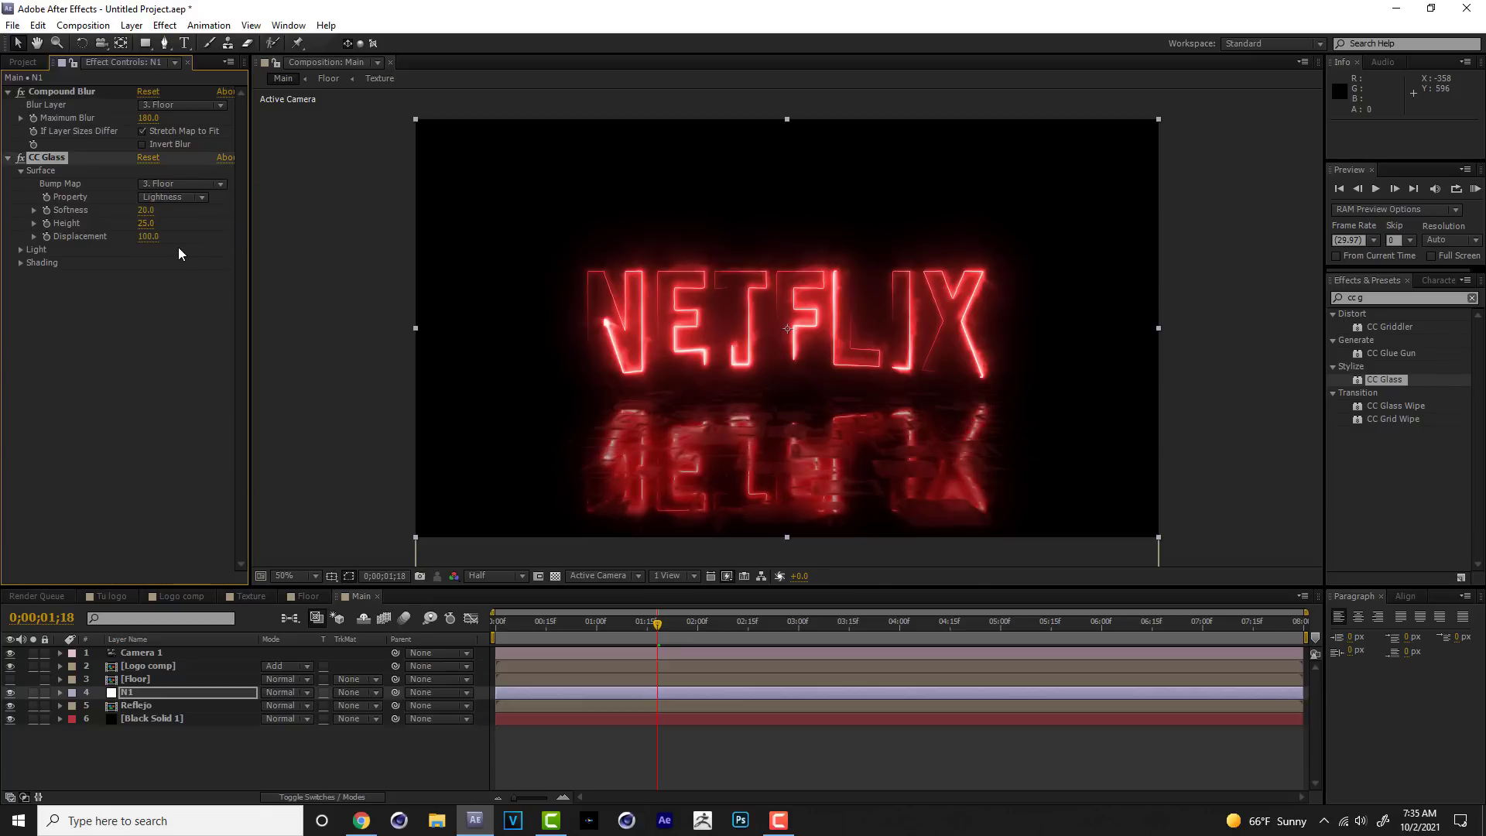
pyautogui.click(145, 210)
pyautogui.write('0')
pyautogui.click(202, 230)
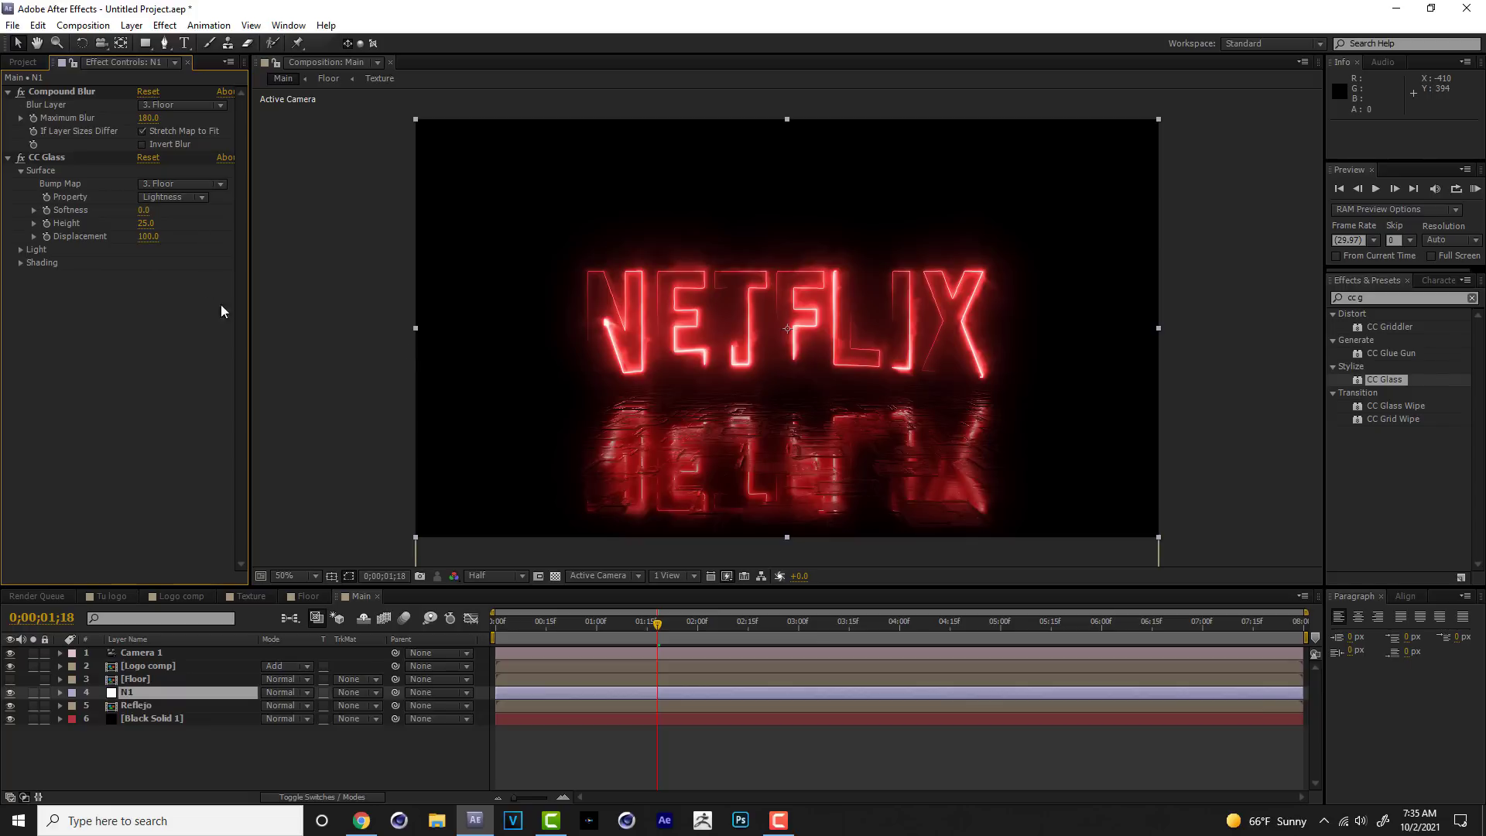
# At about 0;00;03;04, set the CC Glass surface height to 5 and its displacement to 4.
pyautogui.moveTo(662, 626); pyautogui.dragTo(815, 628)
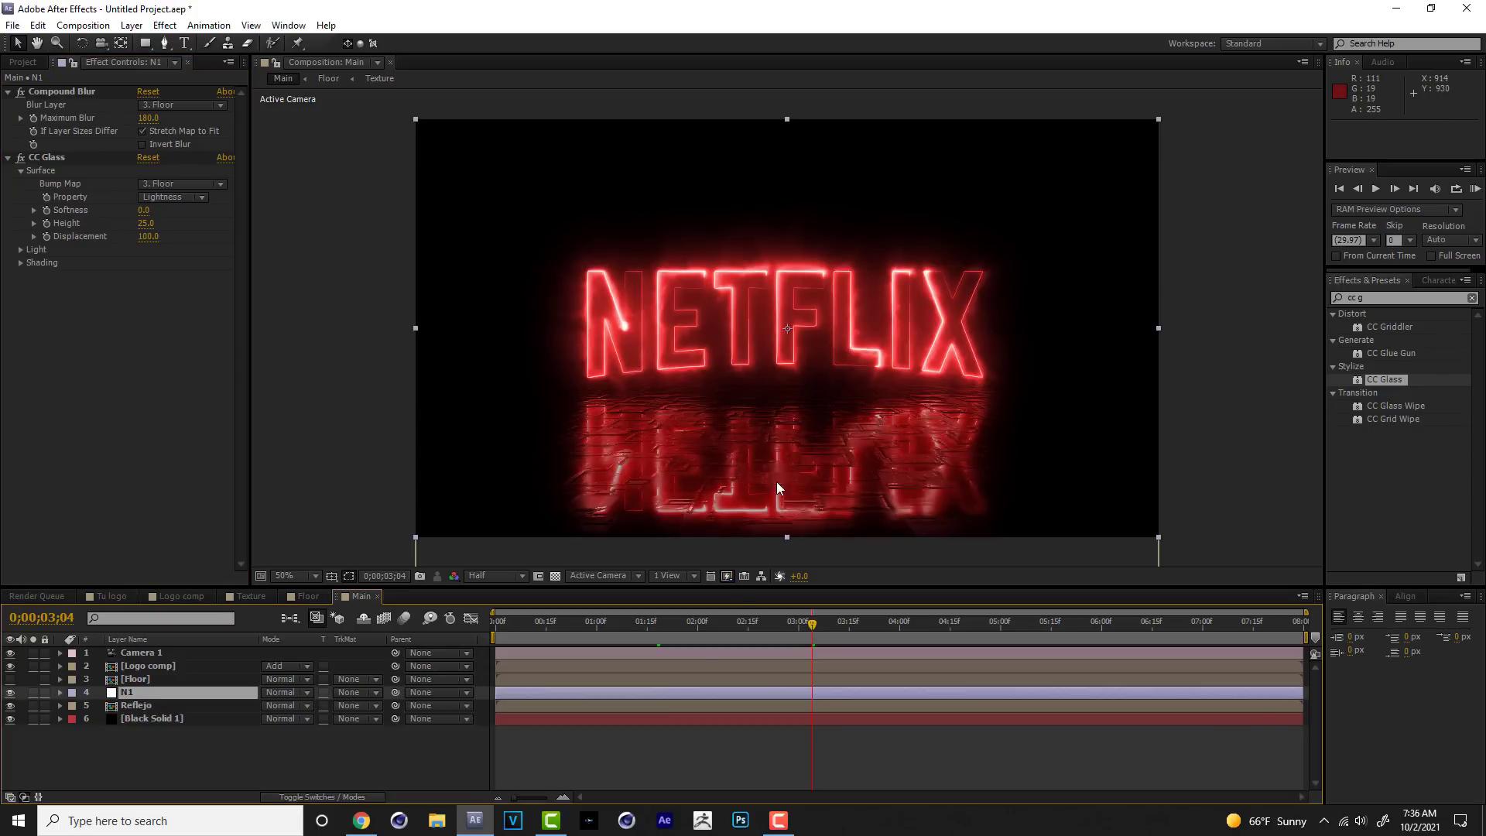
pyautogui.click(142, 224)
pyautogui.write('5')
pyautogui.press('Return')
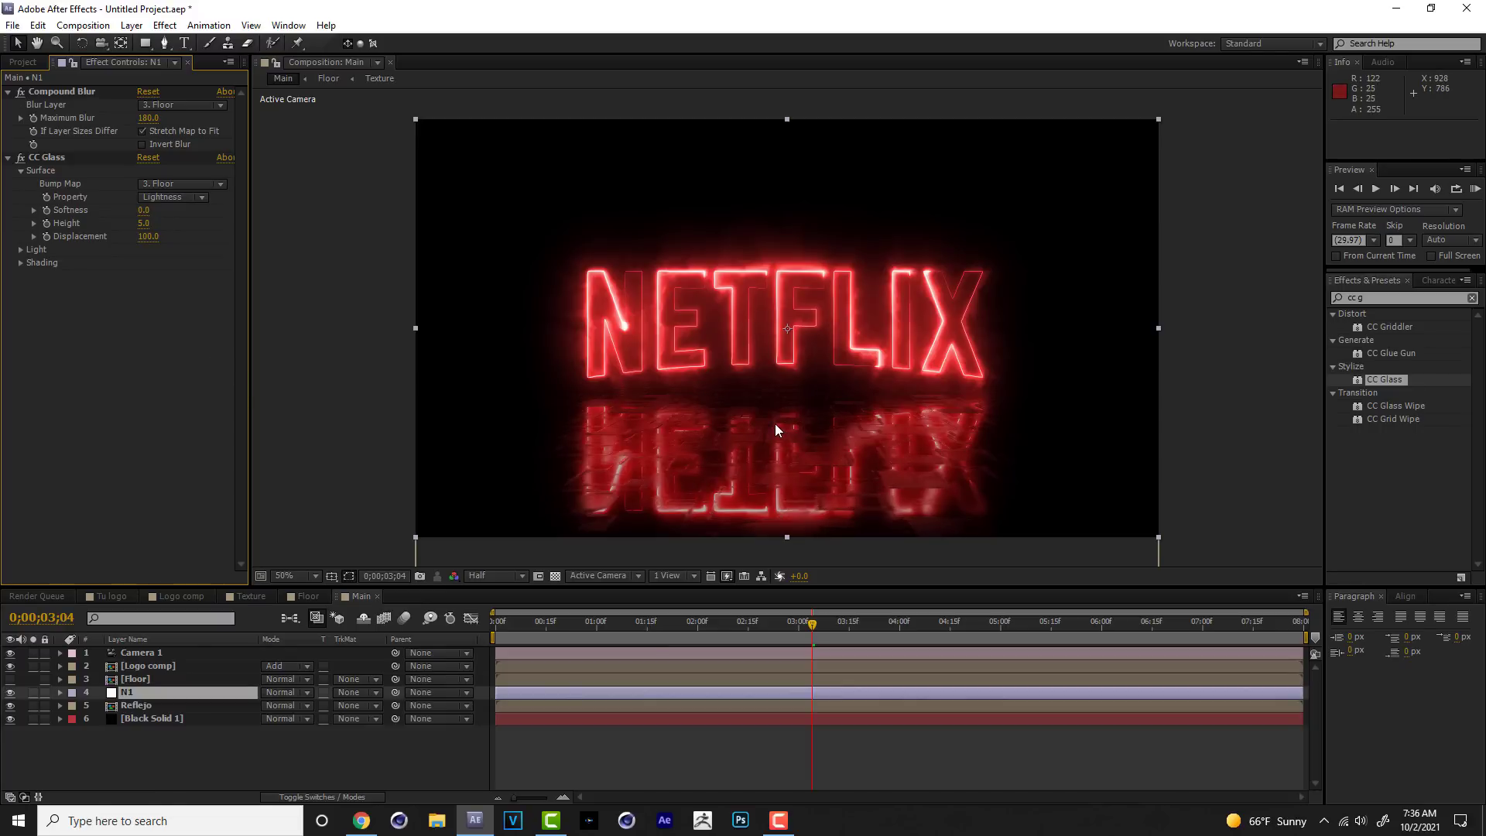
pyautogui.click(148, 237)
pyautogui.write('4')
pyautogui.press('Return')
# Raise the CC Glass light intensity on N1 to 185.
pyautogui.click(20, 250)
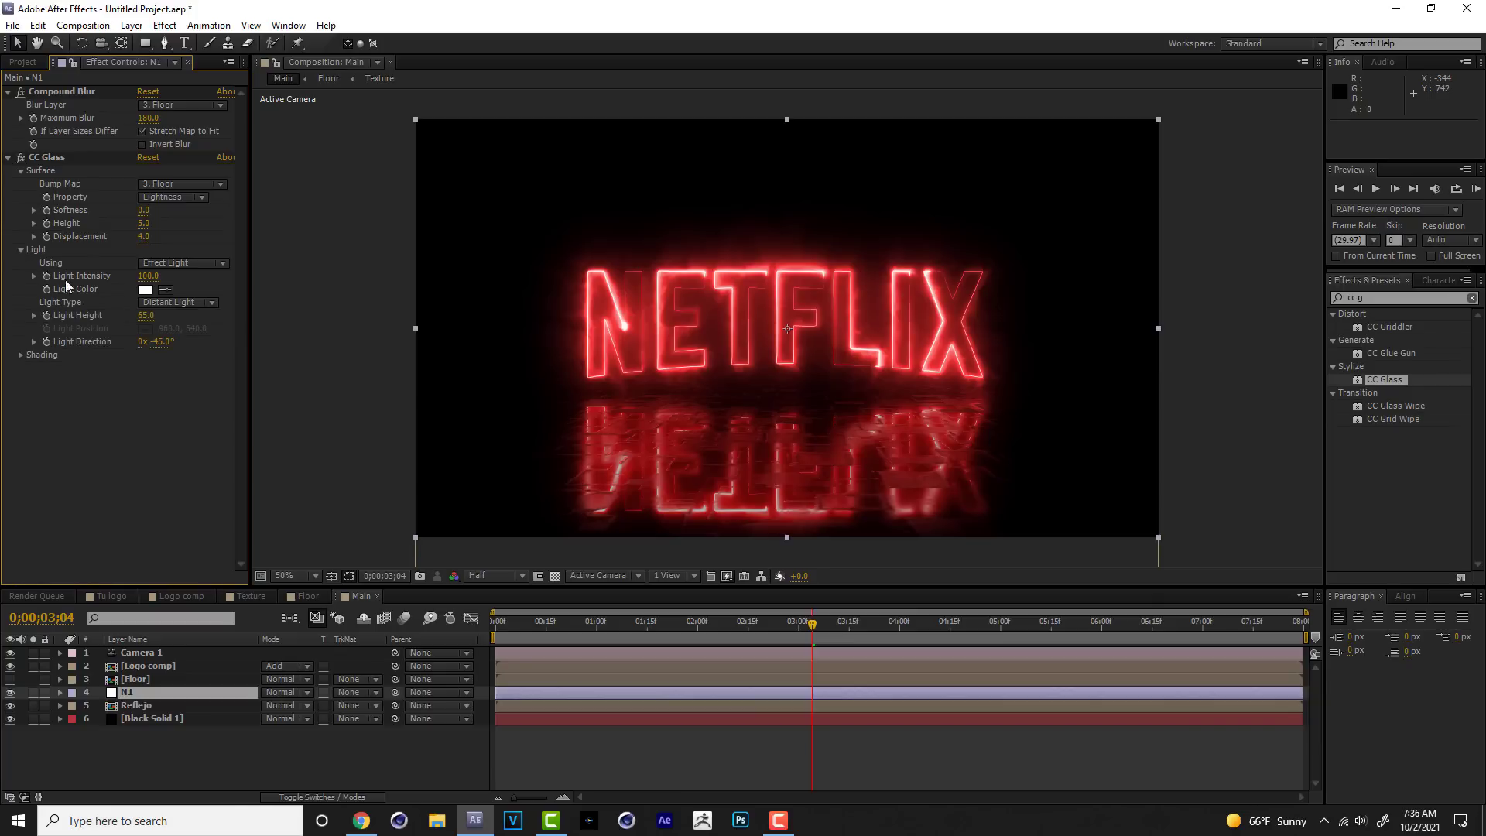
pyautogui.click(149, 277)
pyautogui.write('185')
pyautogui.press('Return')
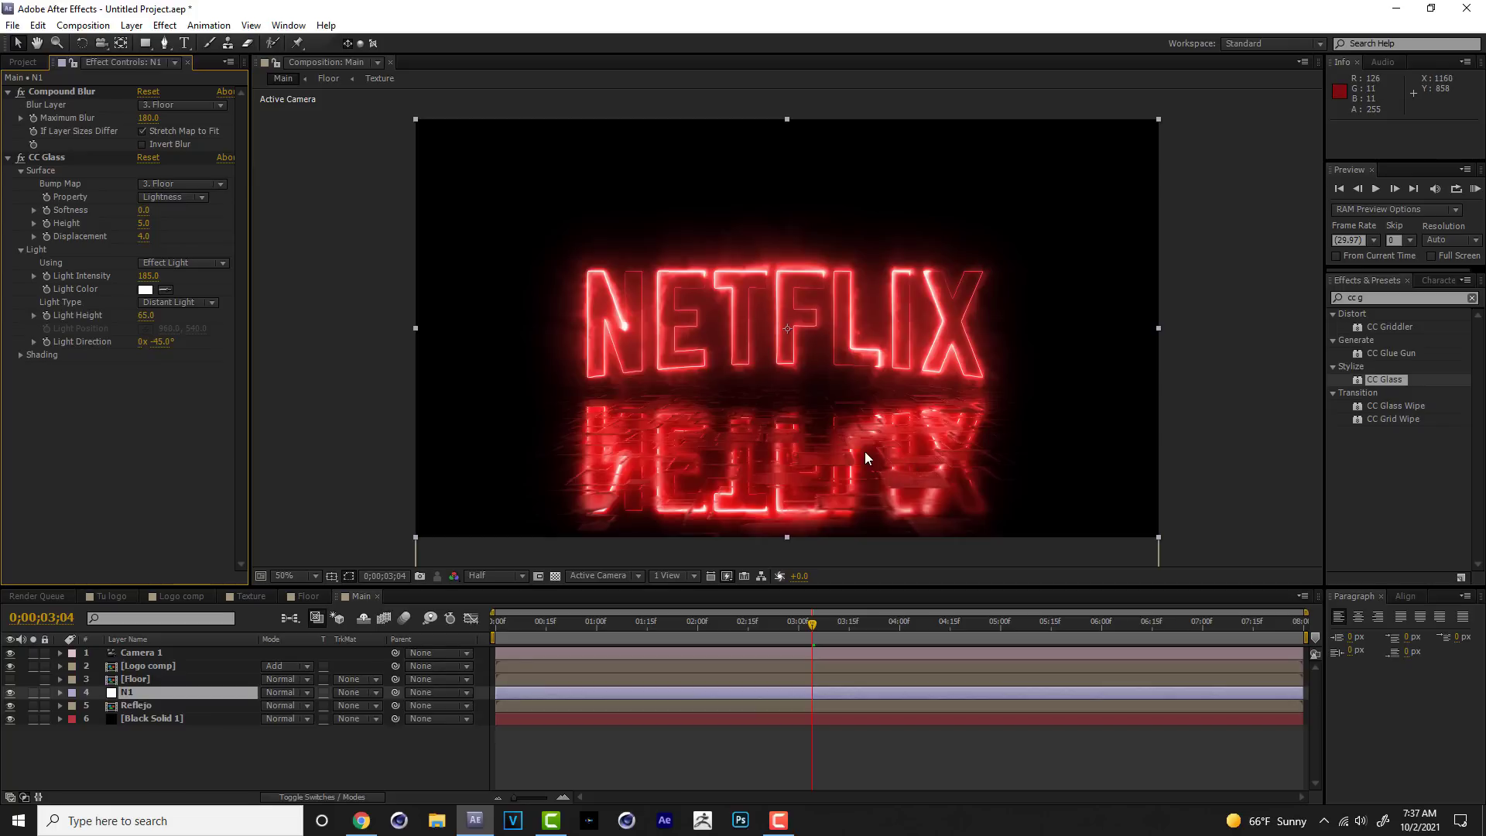
# Set the CC Glass shading to a specular of 0 and a roughness of 0.001.
pyautogui.click(20, 355)
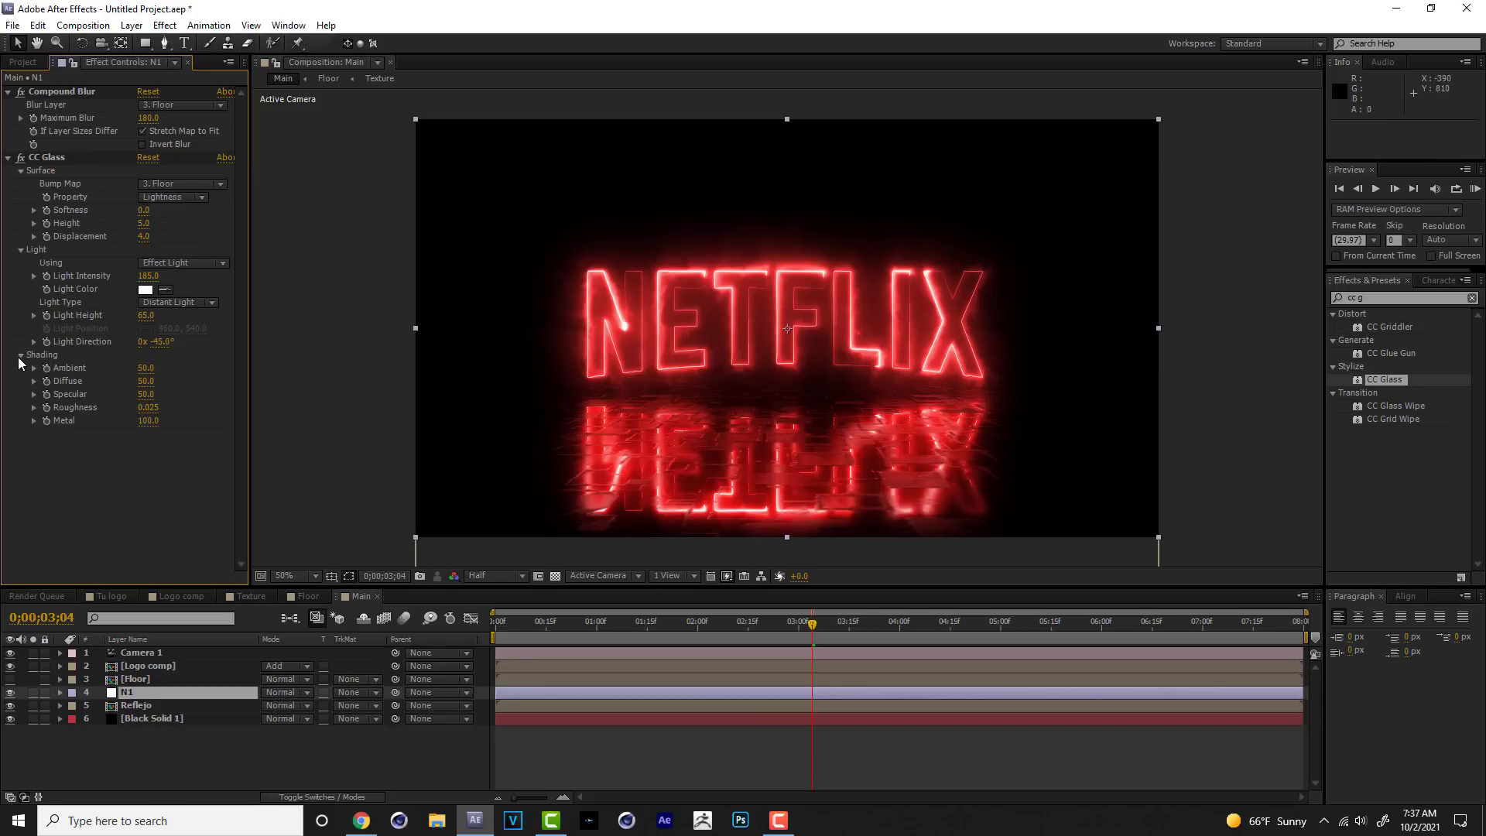
pyautogui.click(148, 395)
pyautogui.write('0')
pyautogui.press('Return')
pyautogui.moveTo(147, 408); pyautogui.dragTo(130, 413)
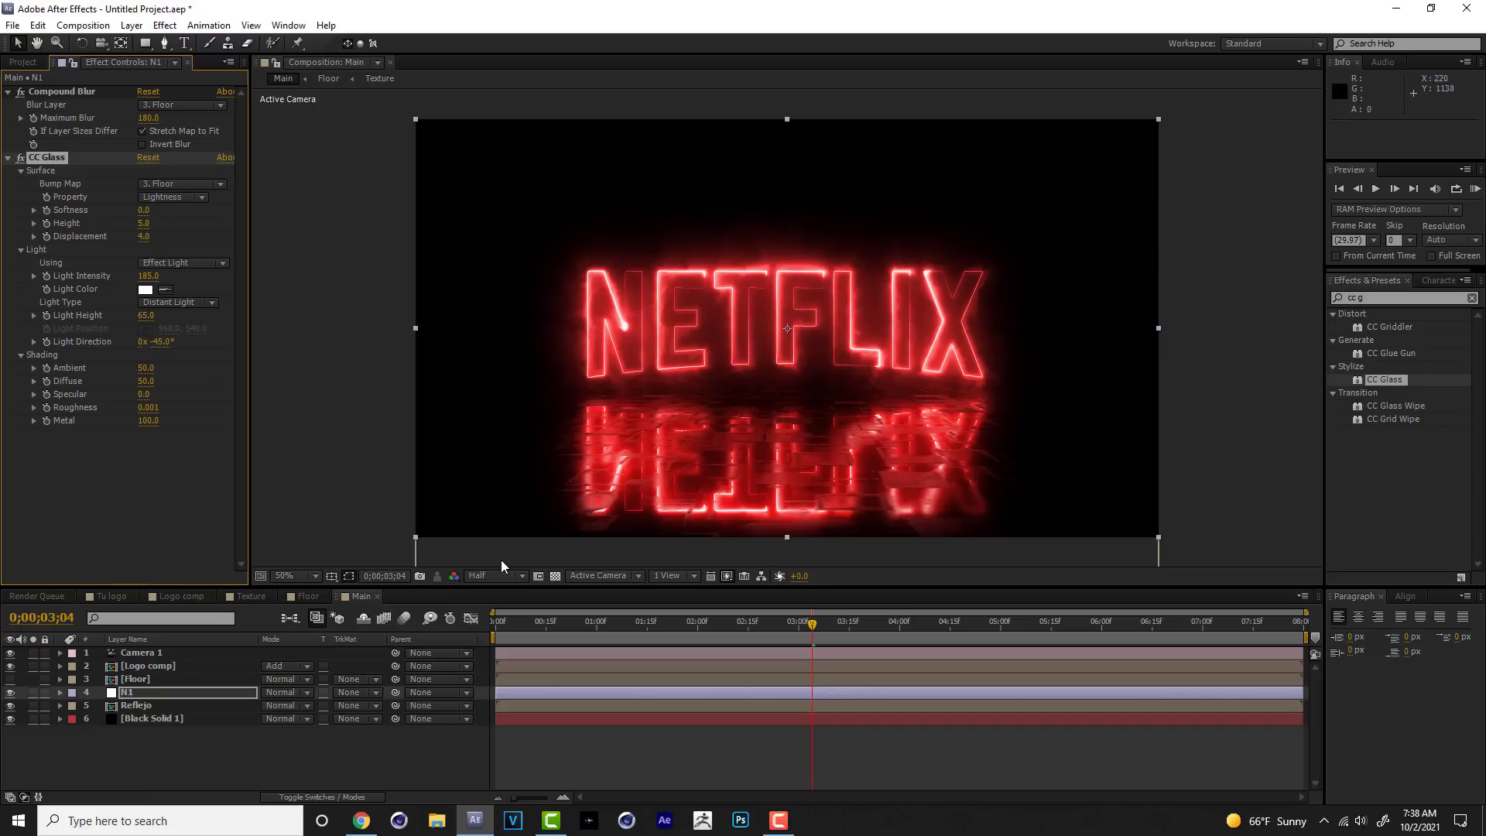
# Copy both Position keyframes of Camera 1 in the Floor composition, with the playhead at 0;00;00;00.
pyautogui.click(306, 597)
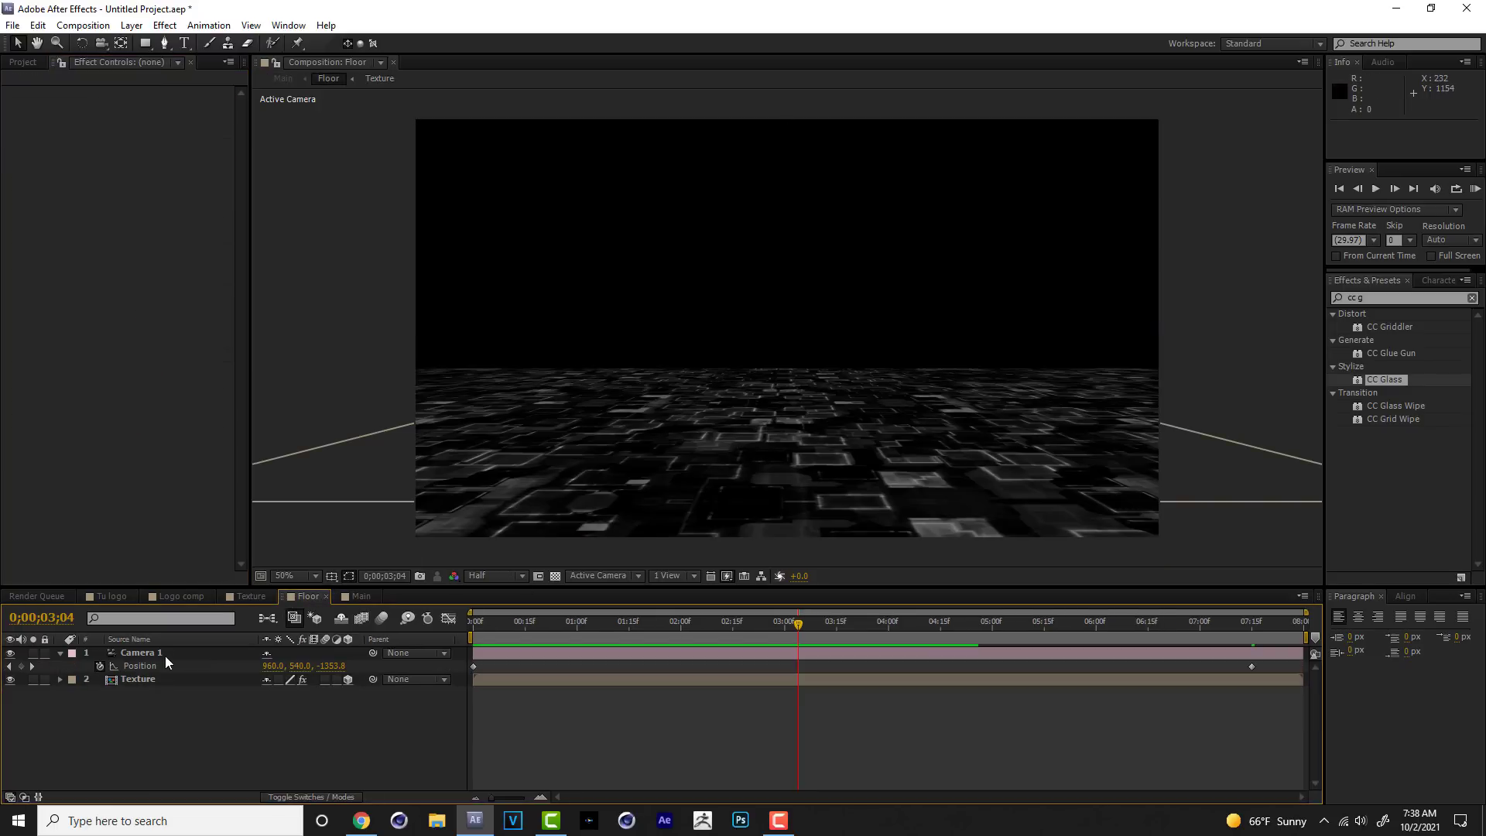
pyautogui.moveTo(491, 624); pyautogui.dragTo(463, 624)
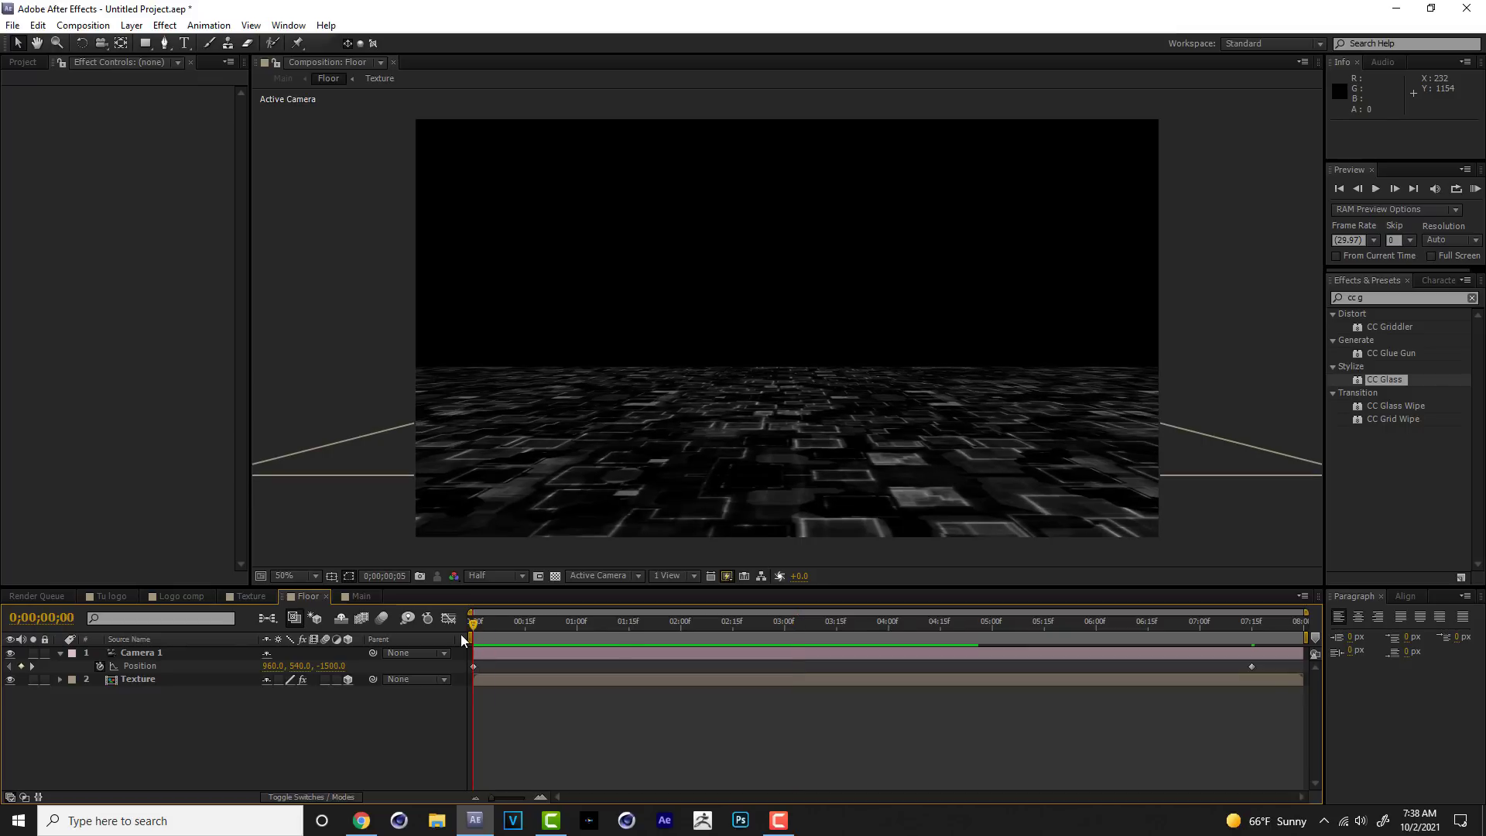
pyautogui.click(147, 666)
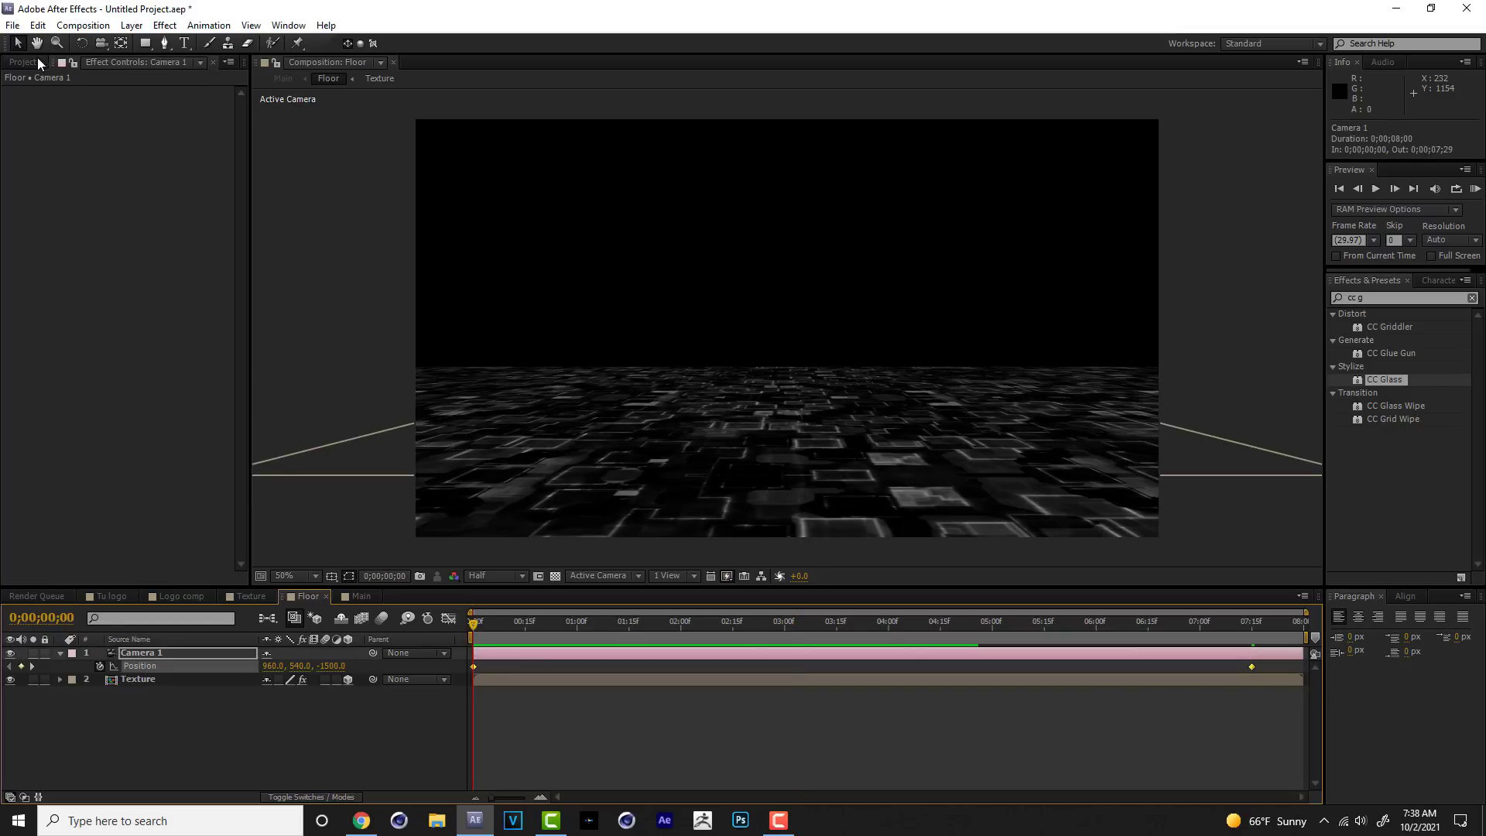
pyautogui.click(37, 26)
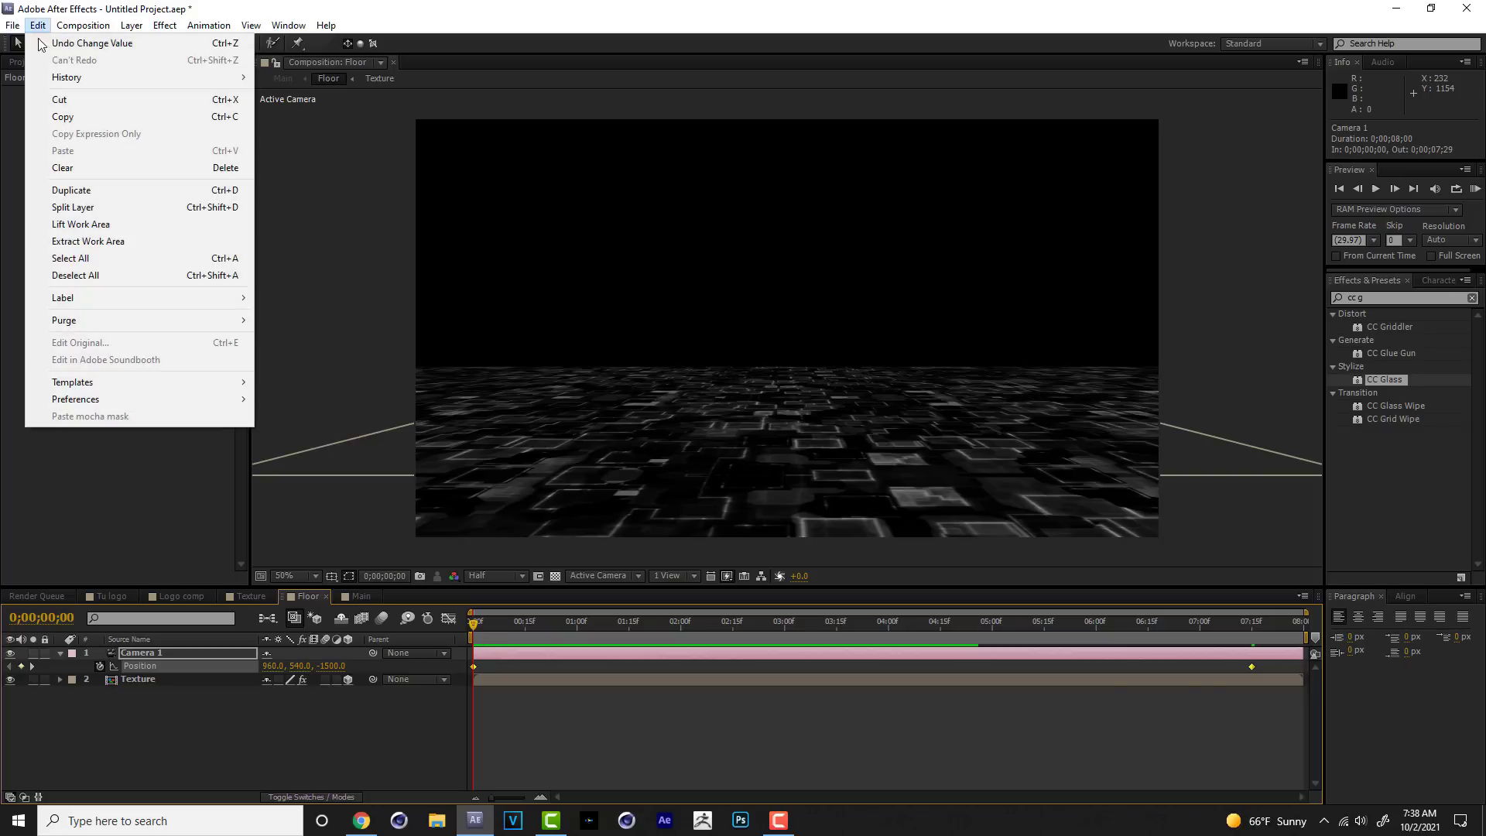
pyautogui.click(69, 116)
# Paste the copied keyframes onto the Position property of Camera 1 in the Main composition at 0;00;00;00.
pyautogui.click(362, 596)
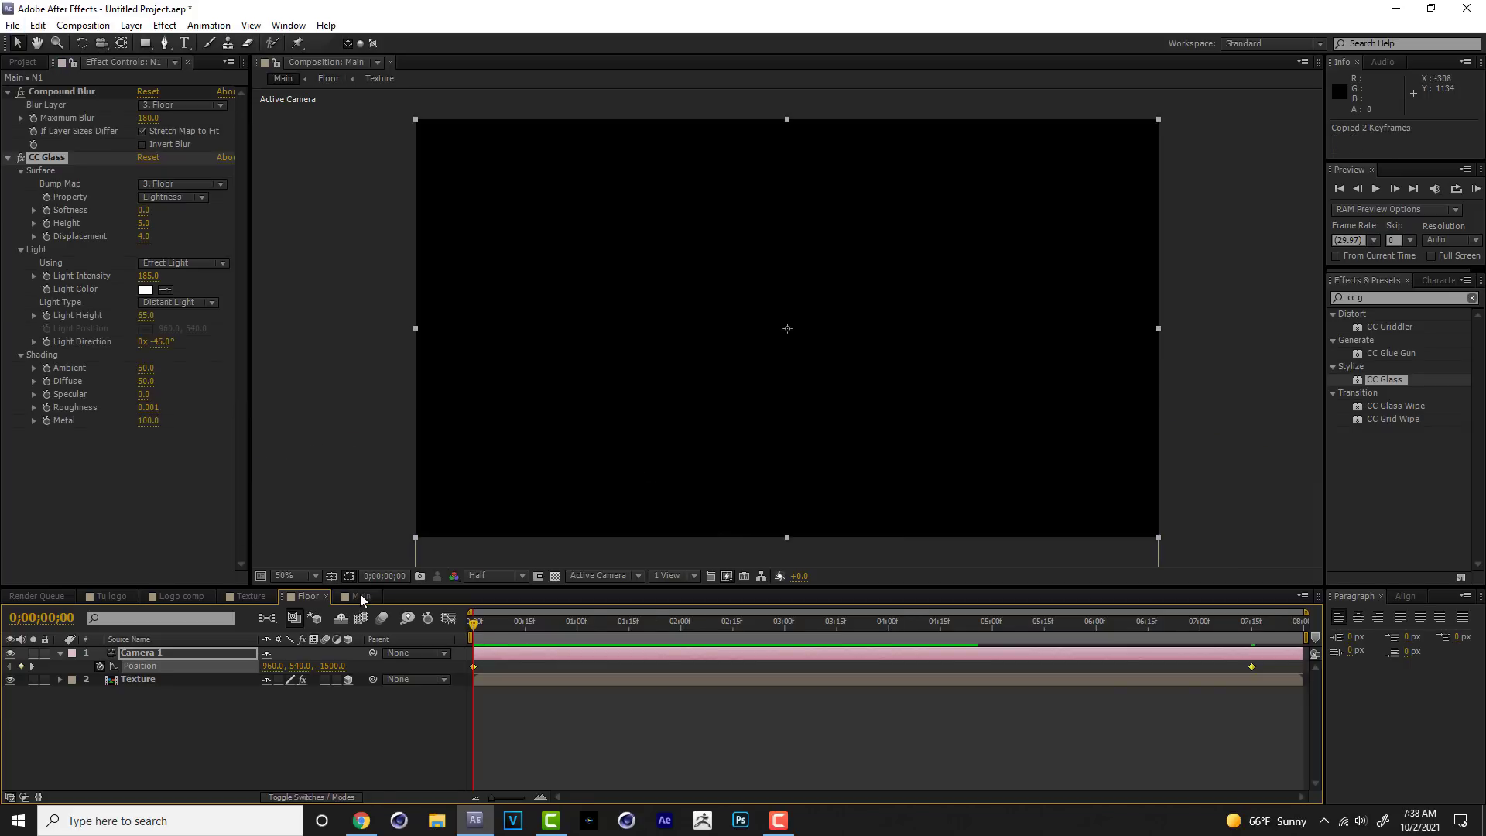
pyautogui.click(150, 654)
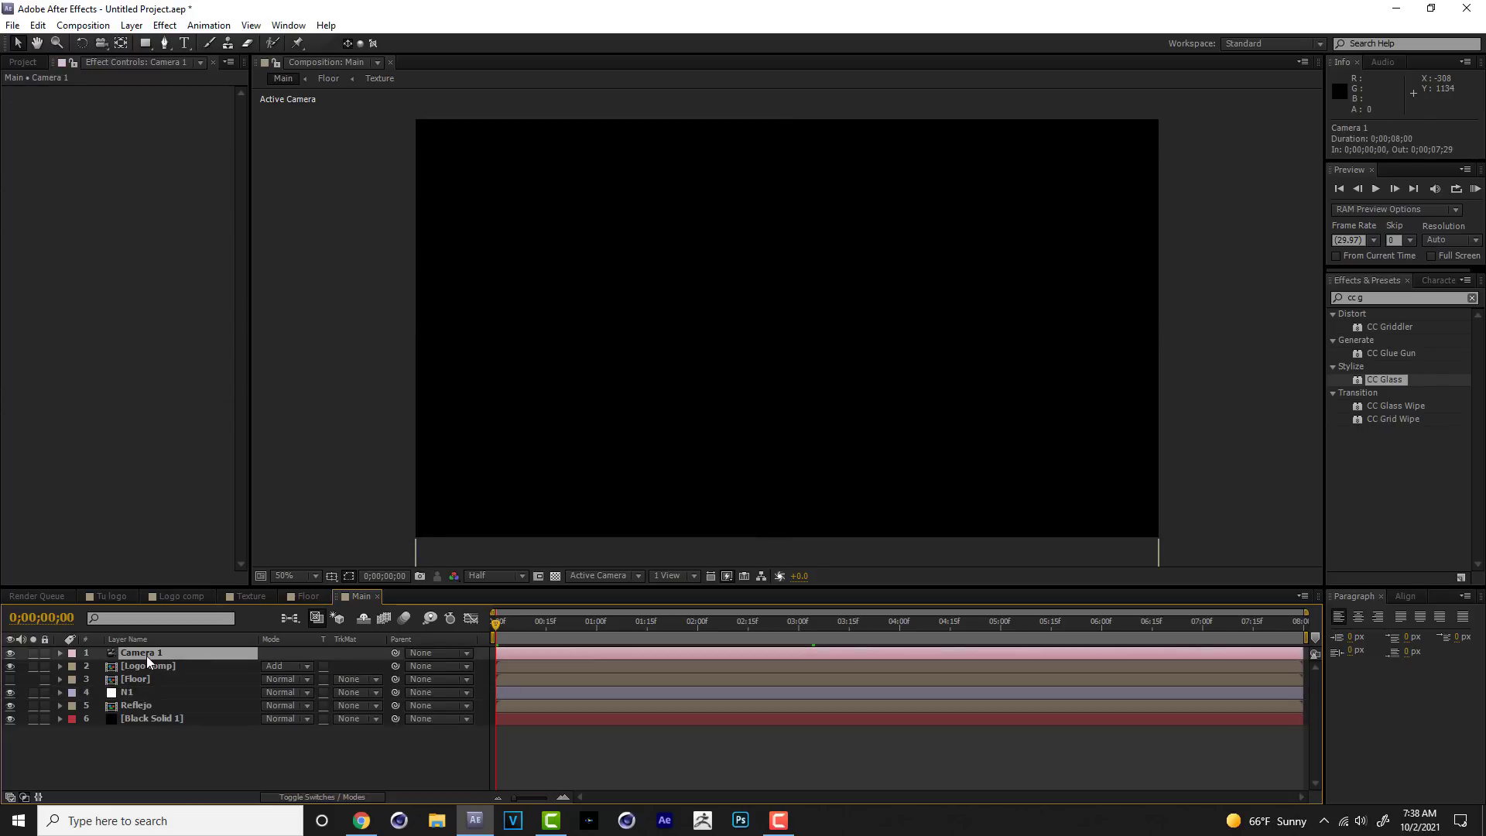
pyautogui.press('p')
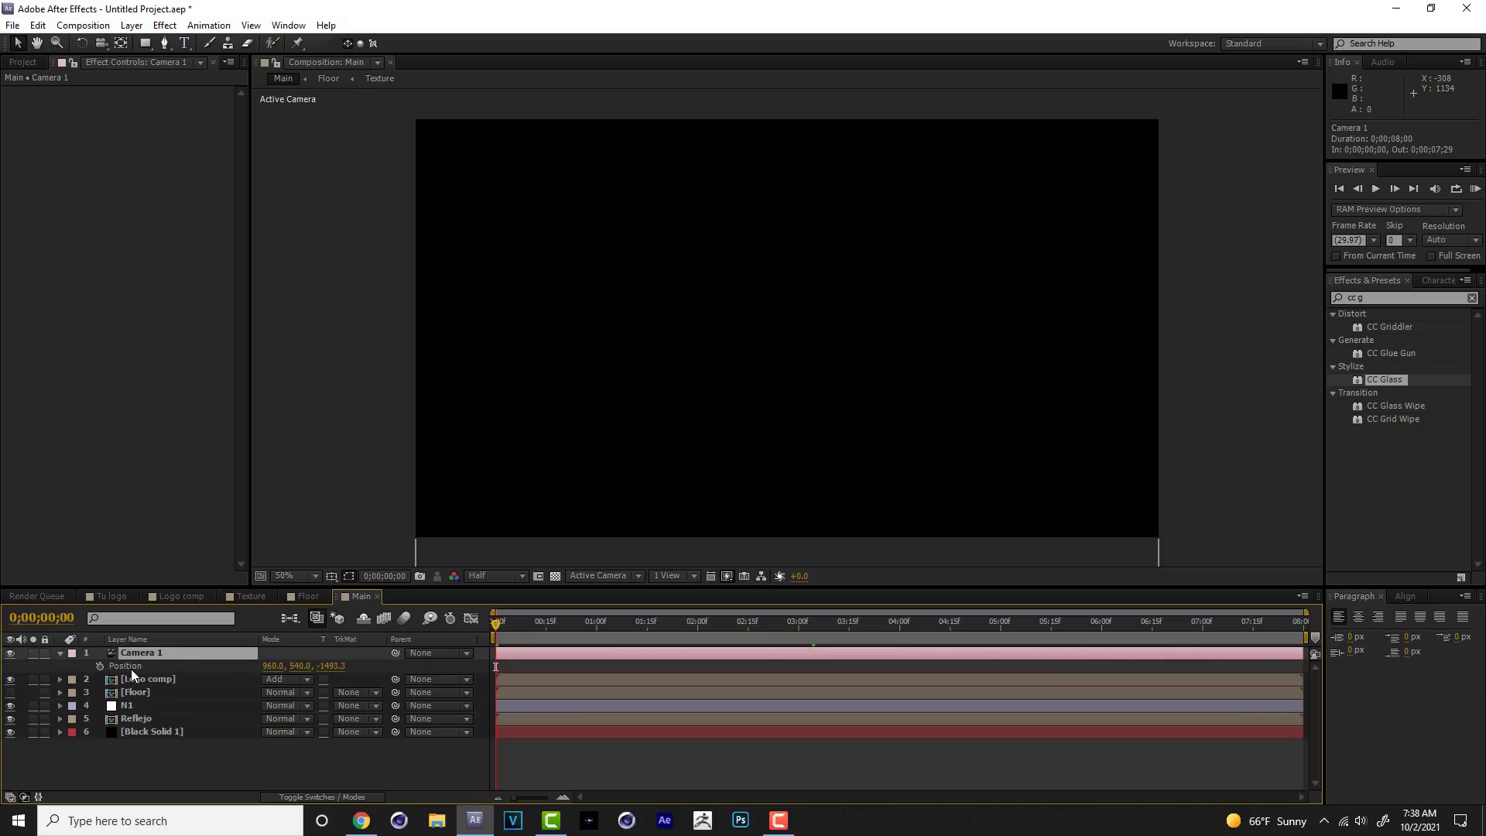
pyautogui.click(131, 669)
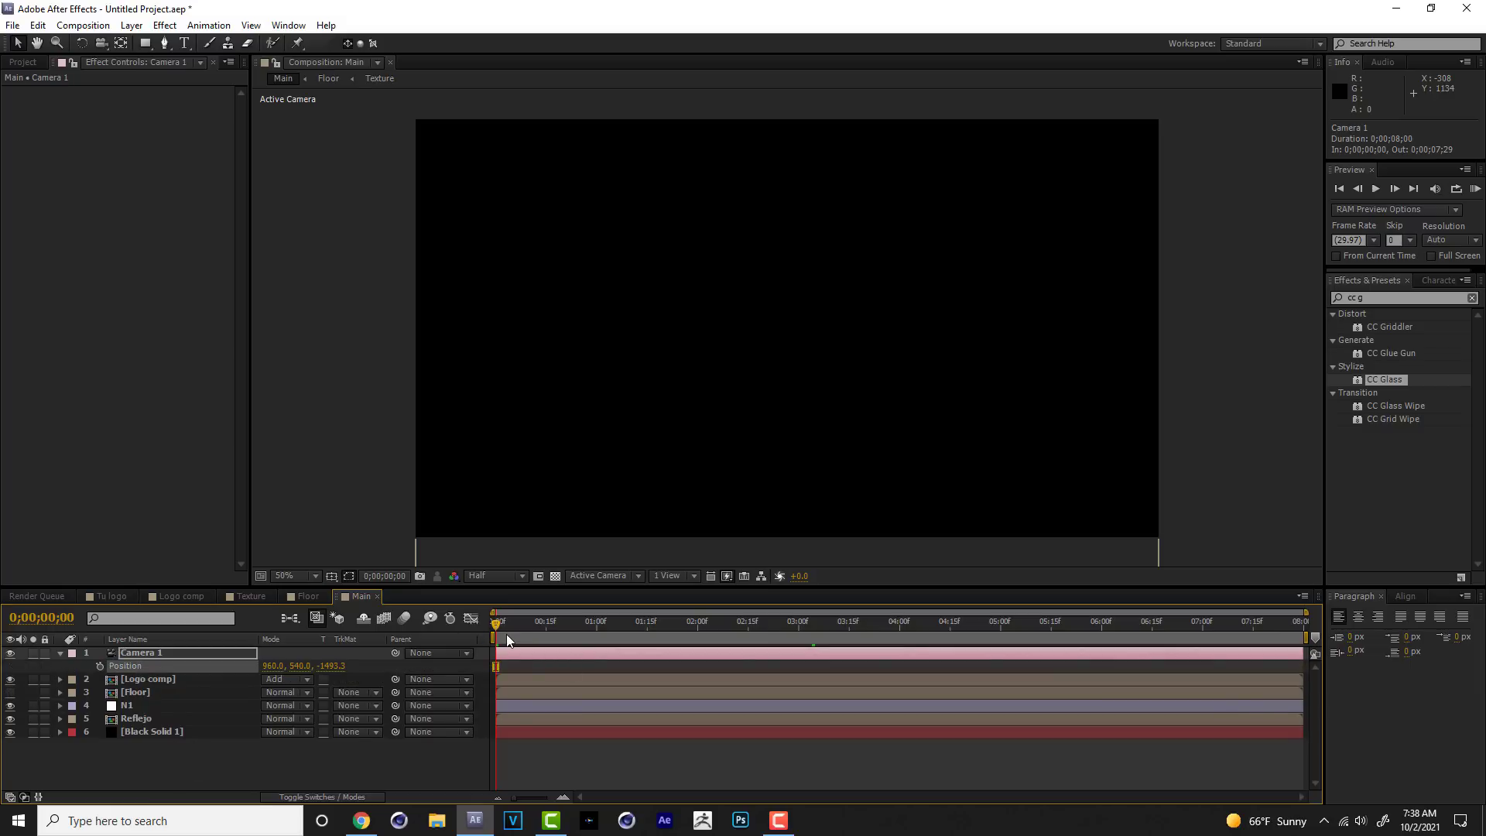
pyautogui.click(37, 25)
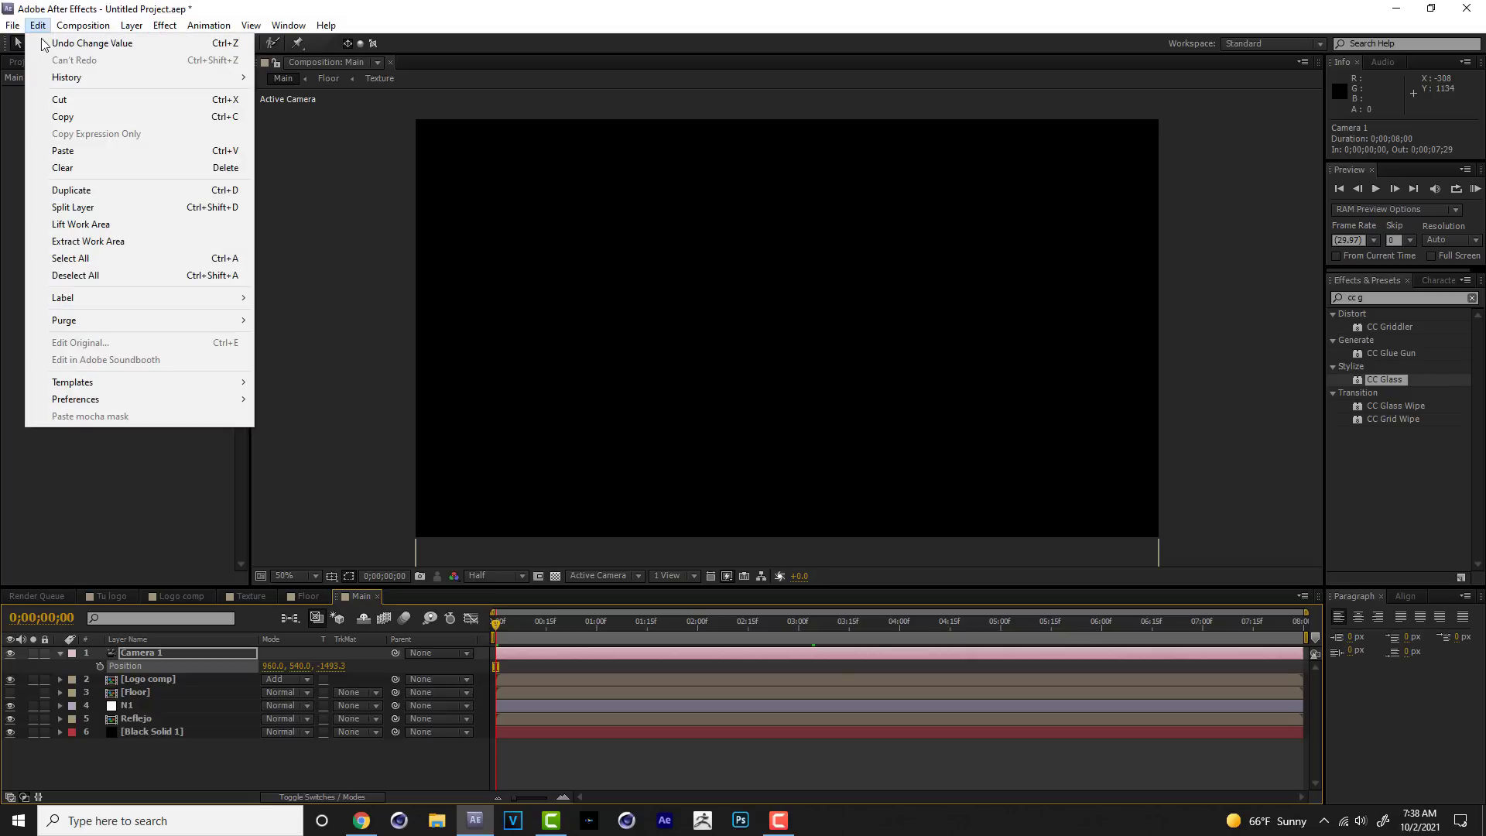
pyautogui.click(83, 152)
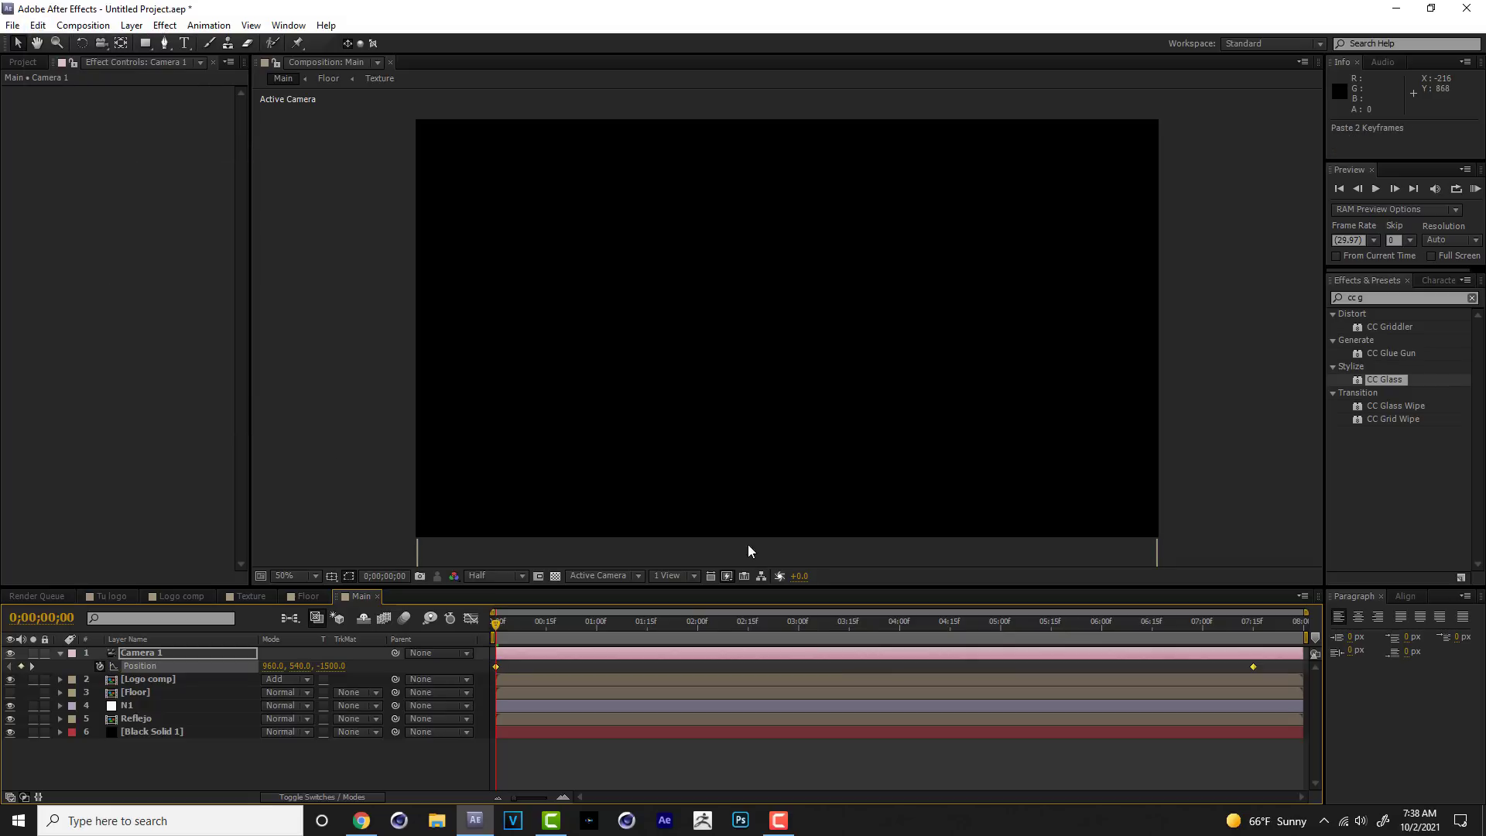
# Preview the camera movement and floor reflection in the Main composition, and collapse Camera 1's properties.
pyautogui.press('space')
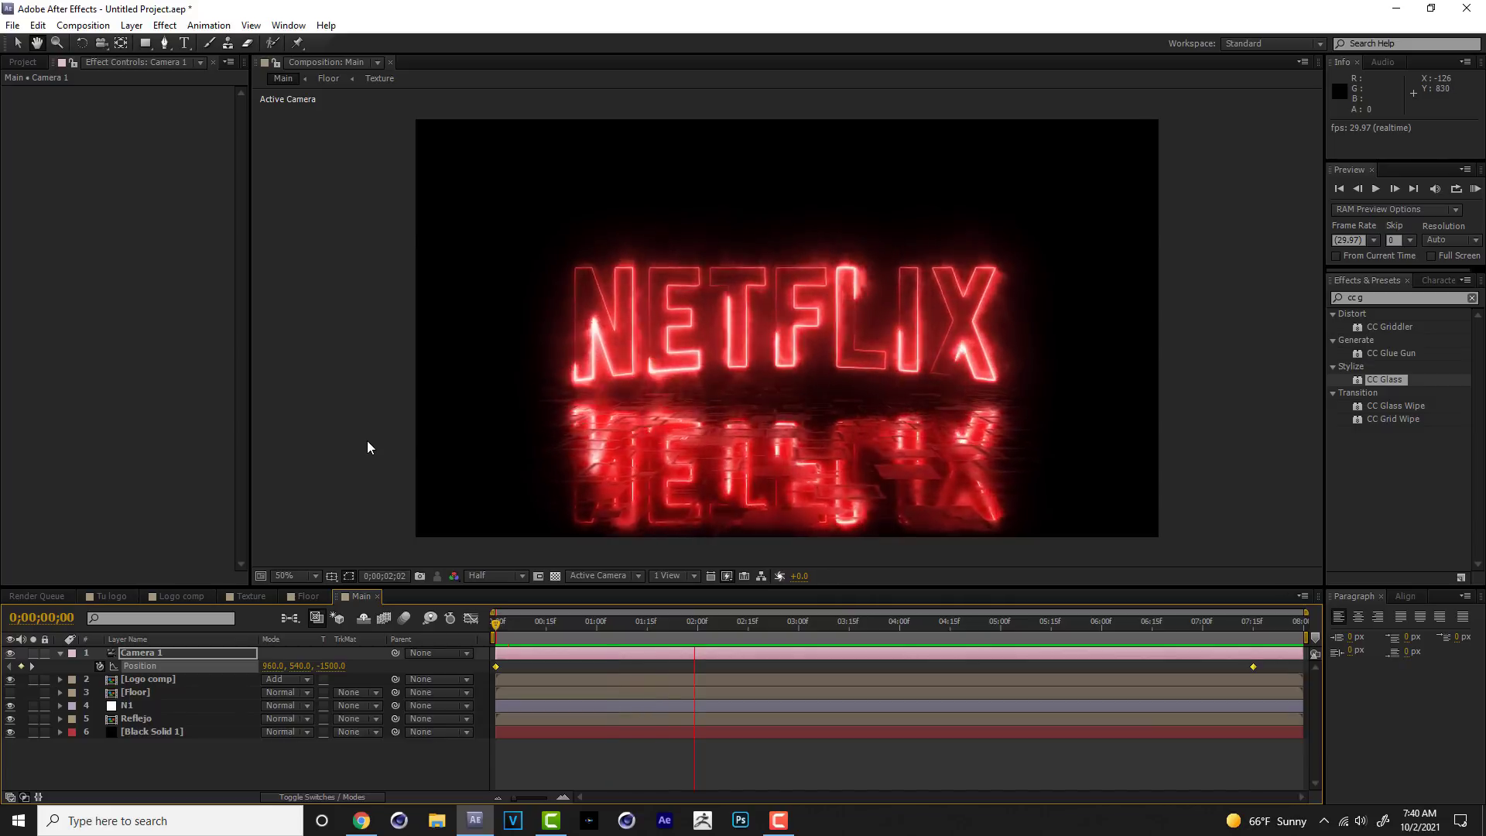
pyautogui.press('space')
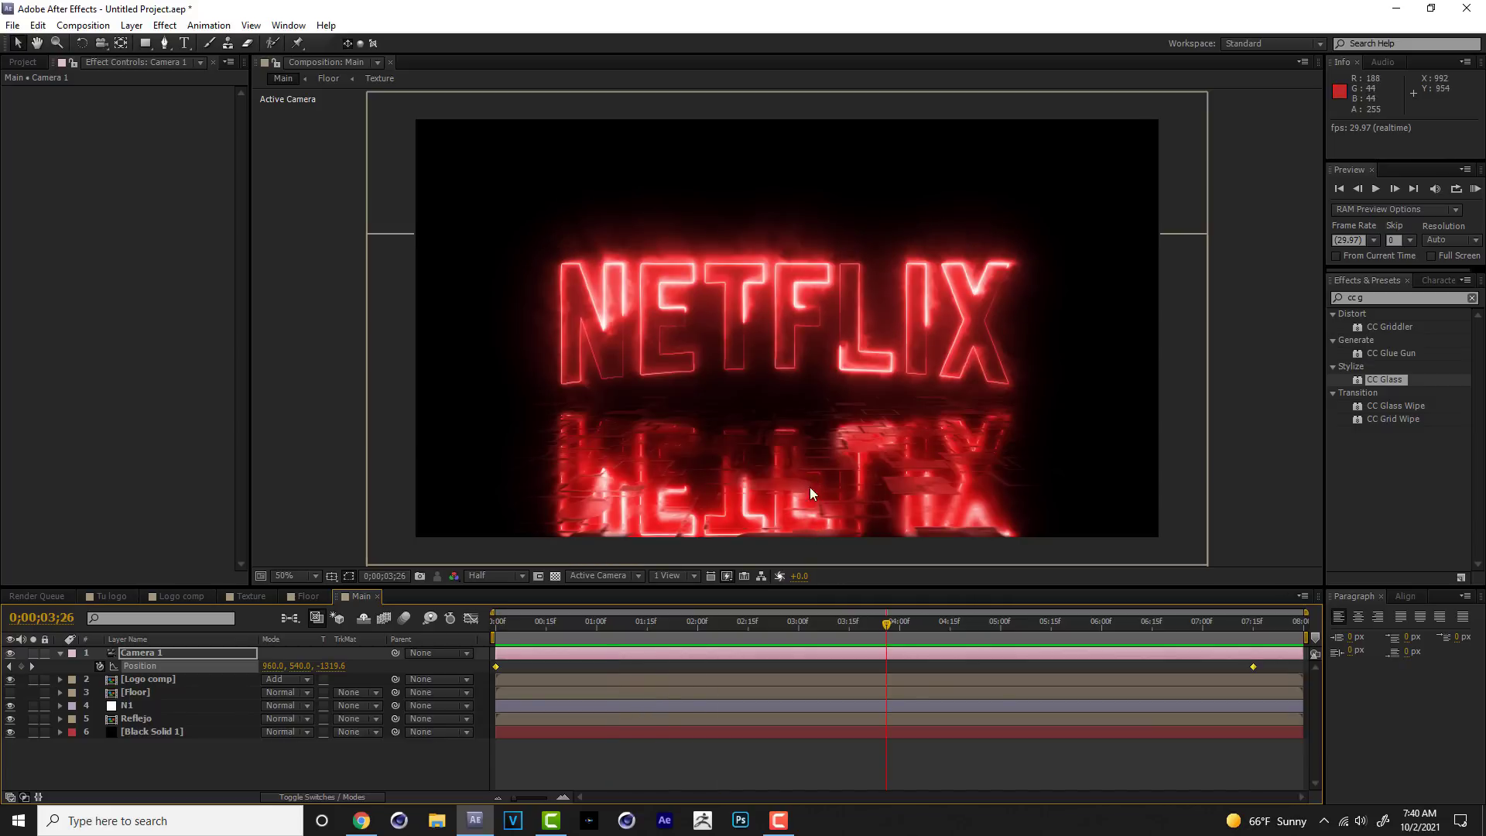
pyautogui.click(60, 653)
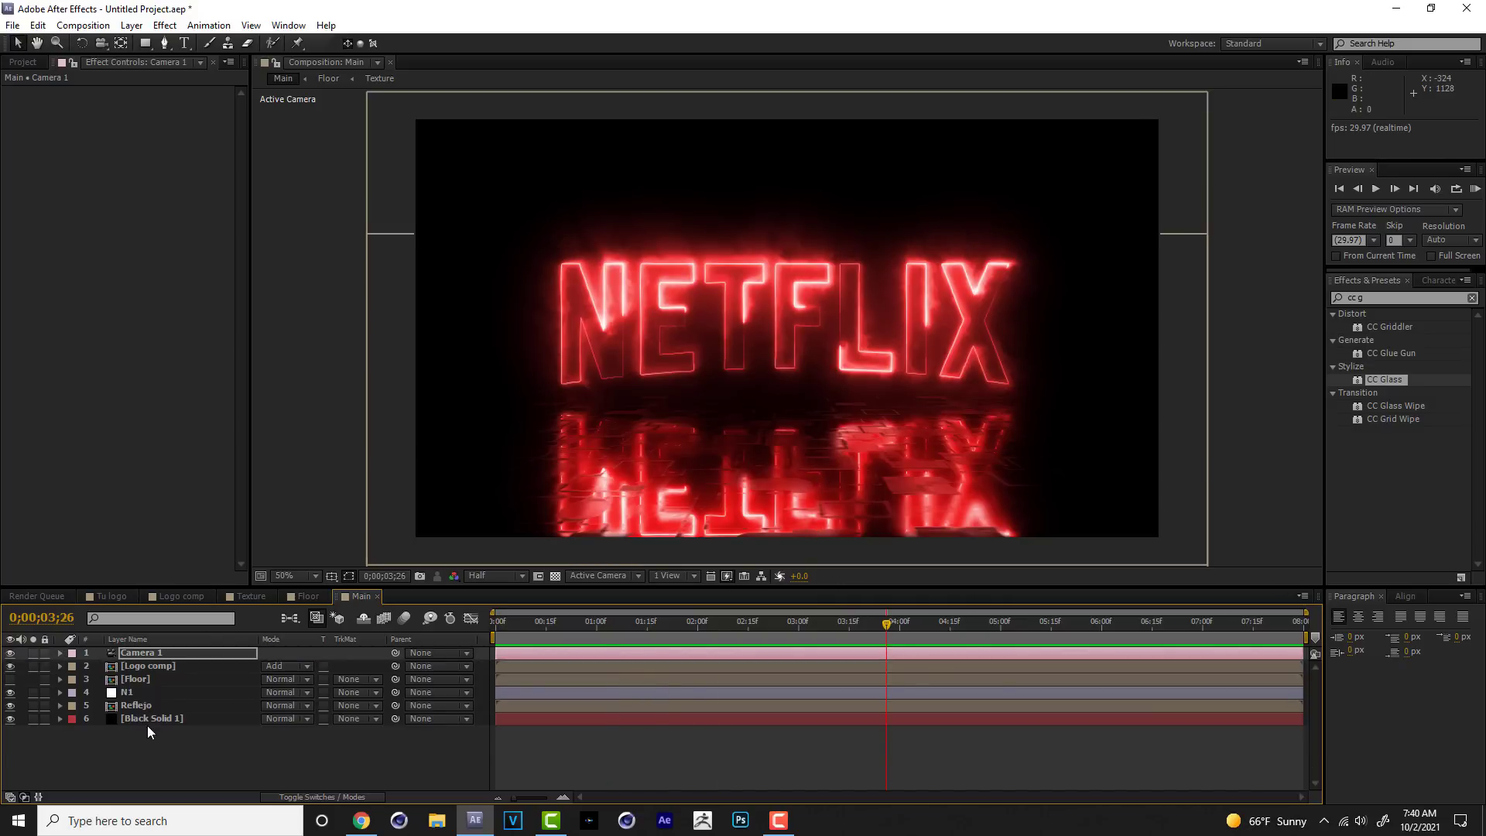
# Add an adjustment layer above all layers in the Main composition and rename it N2.
pyautogui.click(174, 745)
pyautogui.click(132, 26)
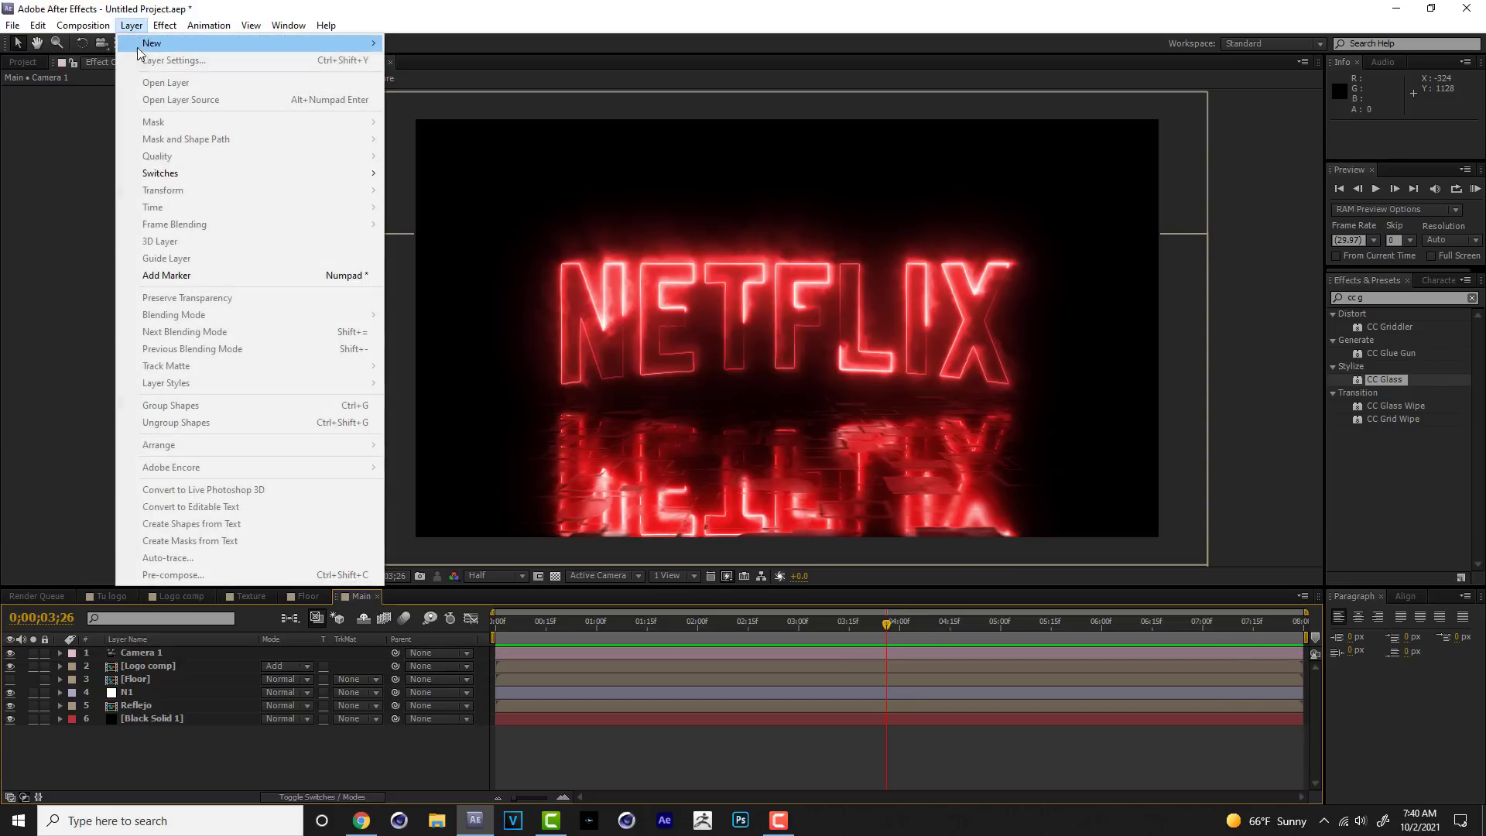
pyautogui.moveTo(352, 42)
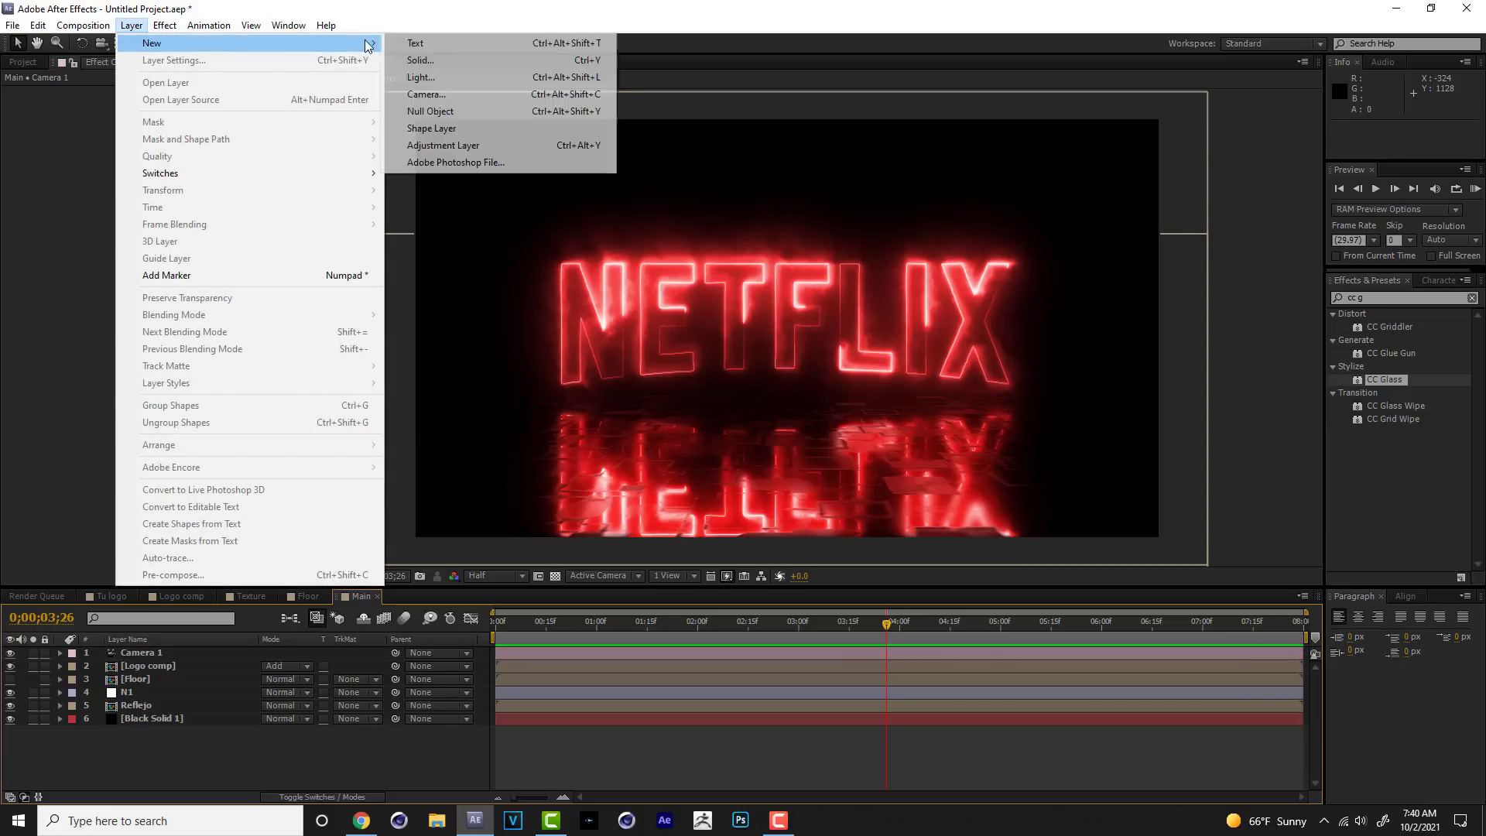
pyautogui.click(476, 143)
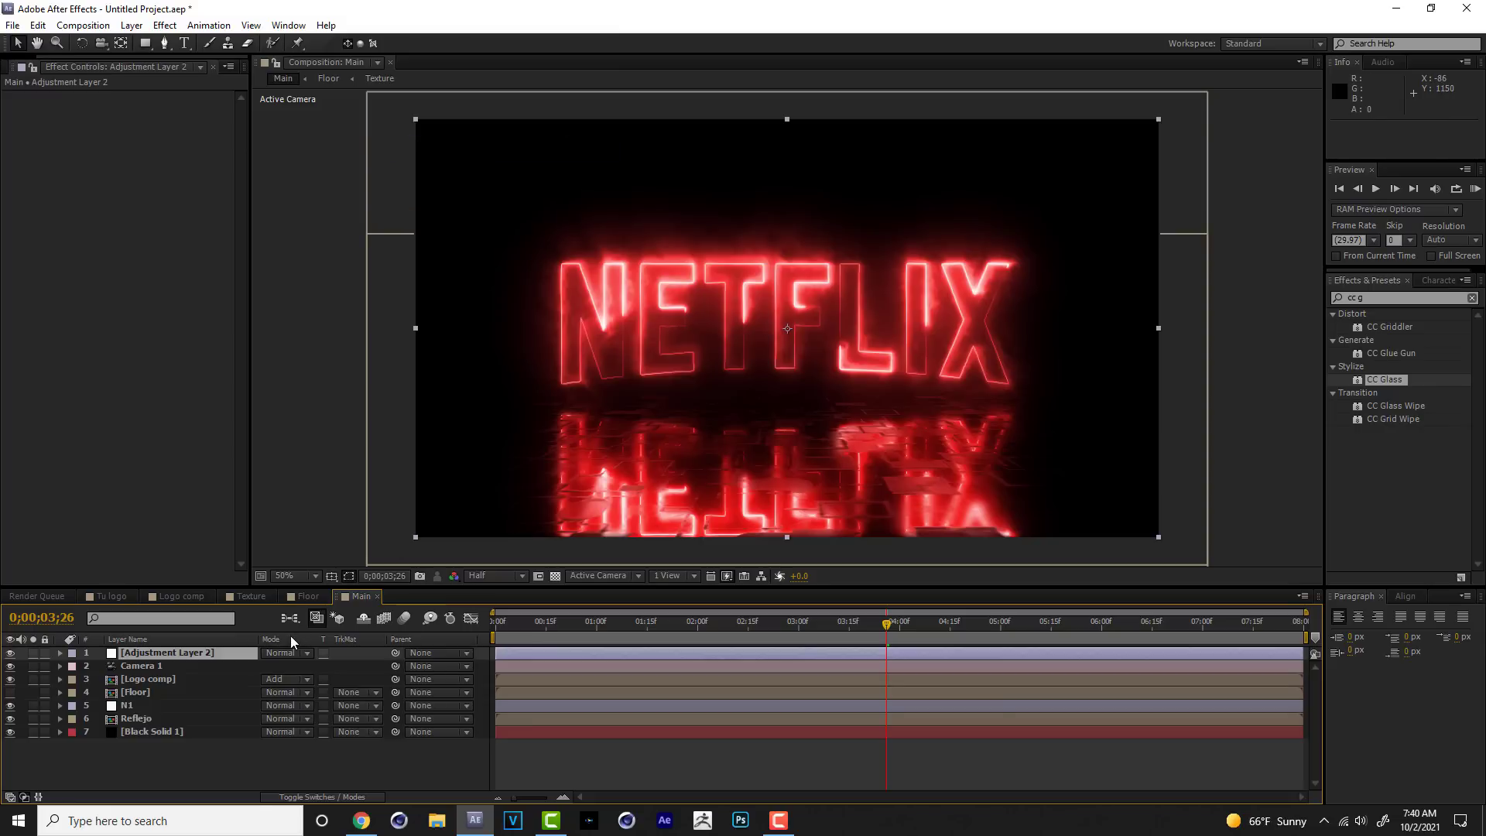
pyautogui.press('Return')
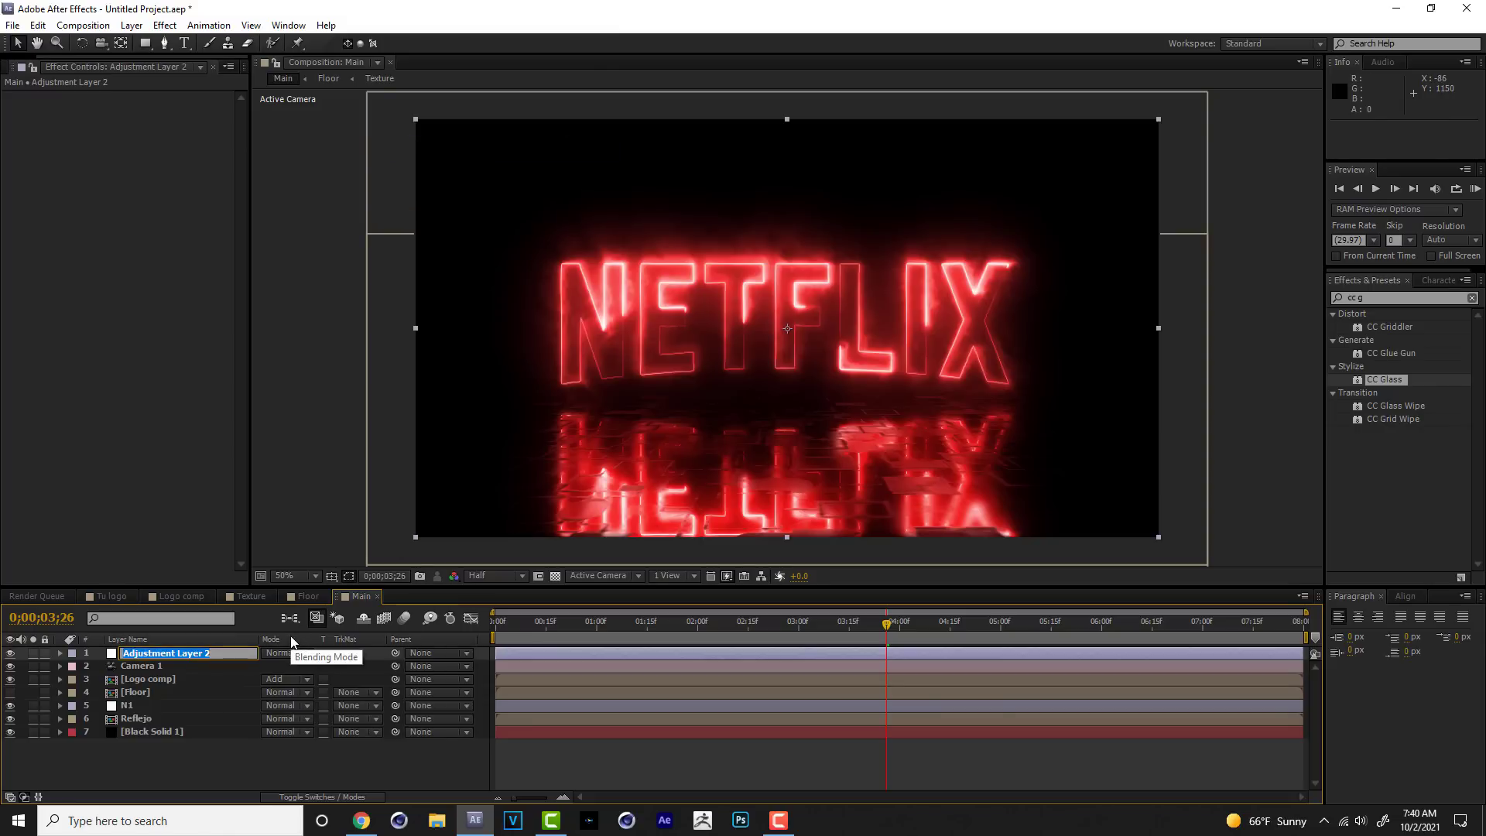
pyautogui.write('N2')
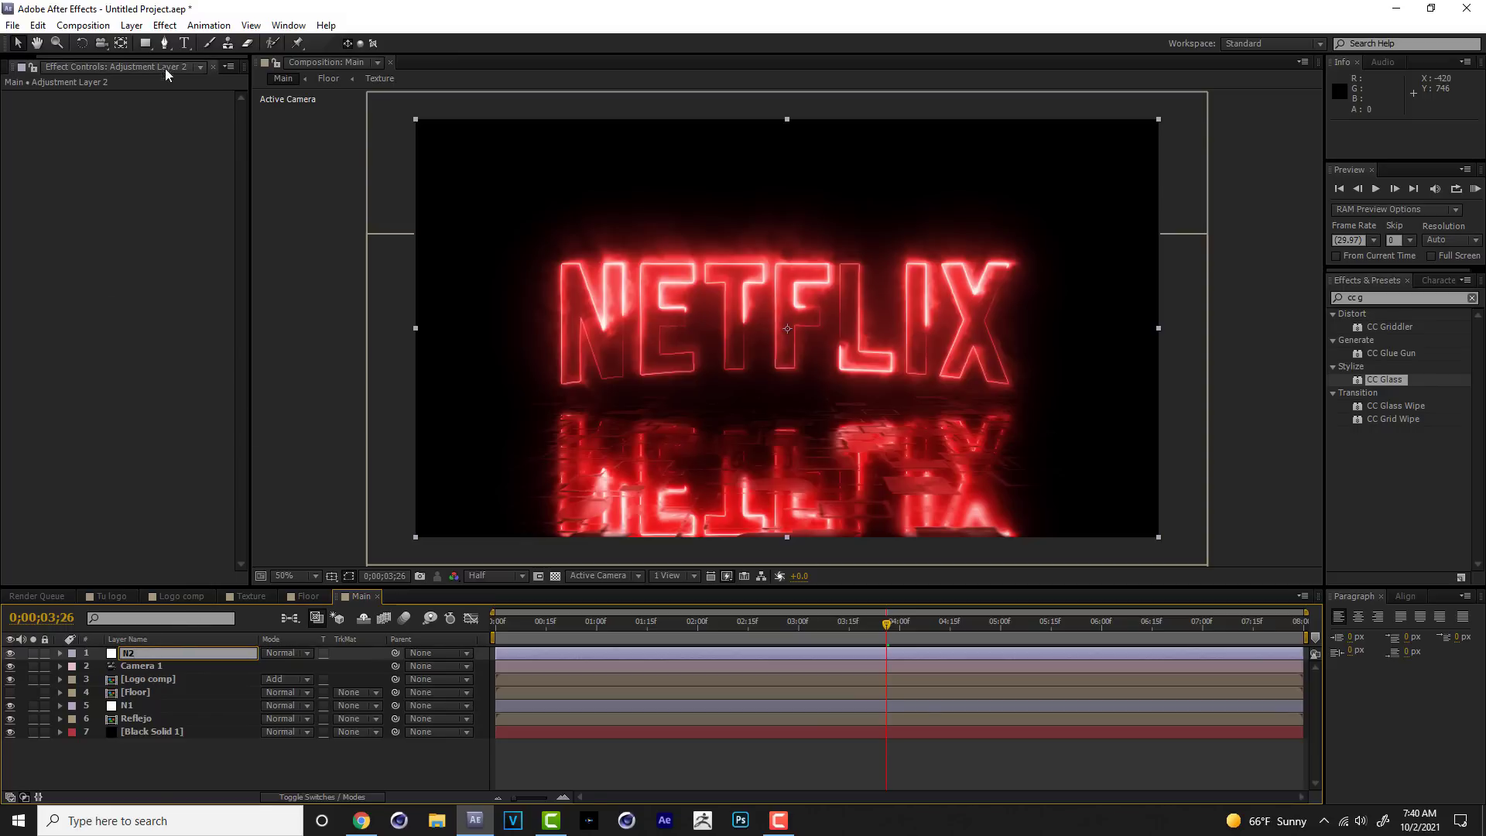
# Apply the Glow effect to N2 with a glow threshold of 50% and a glow radius of 1000.
pyautogui.click(165, 25)
pyautogui.moveTo(345, 379)
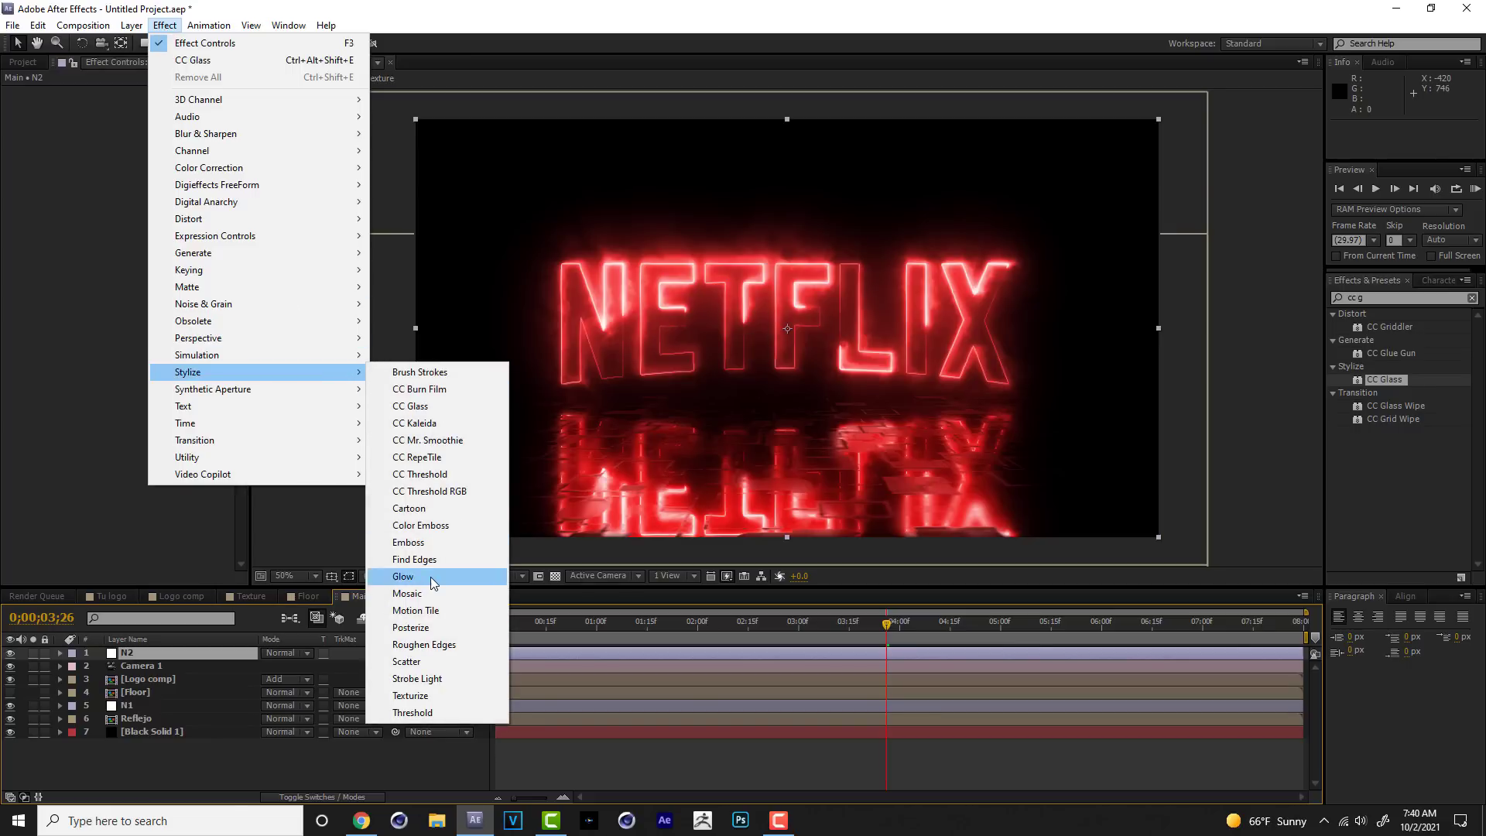
pyautogui.click(433, 582)
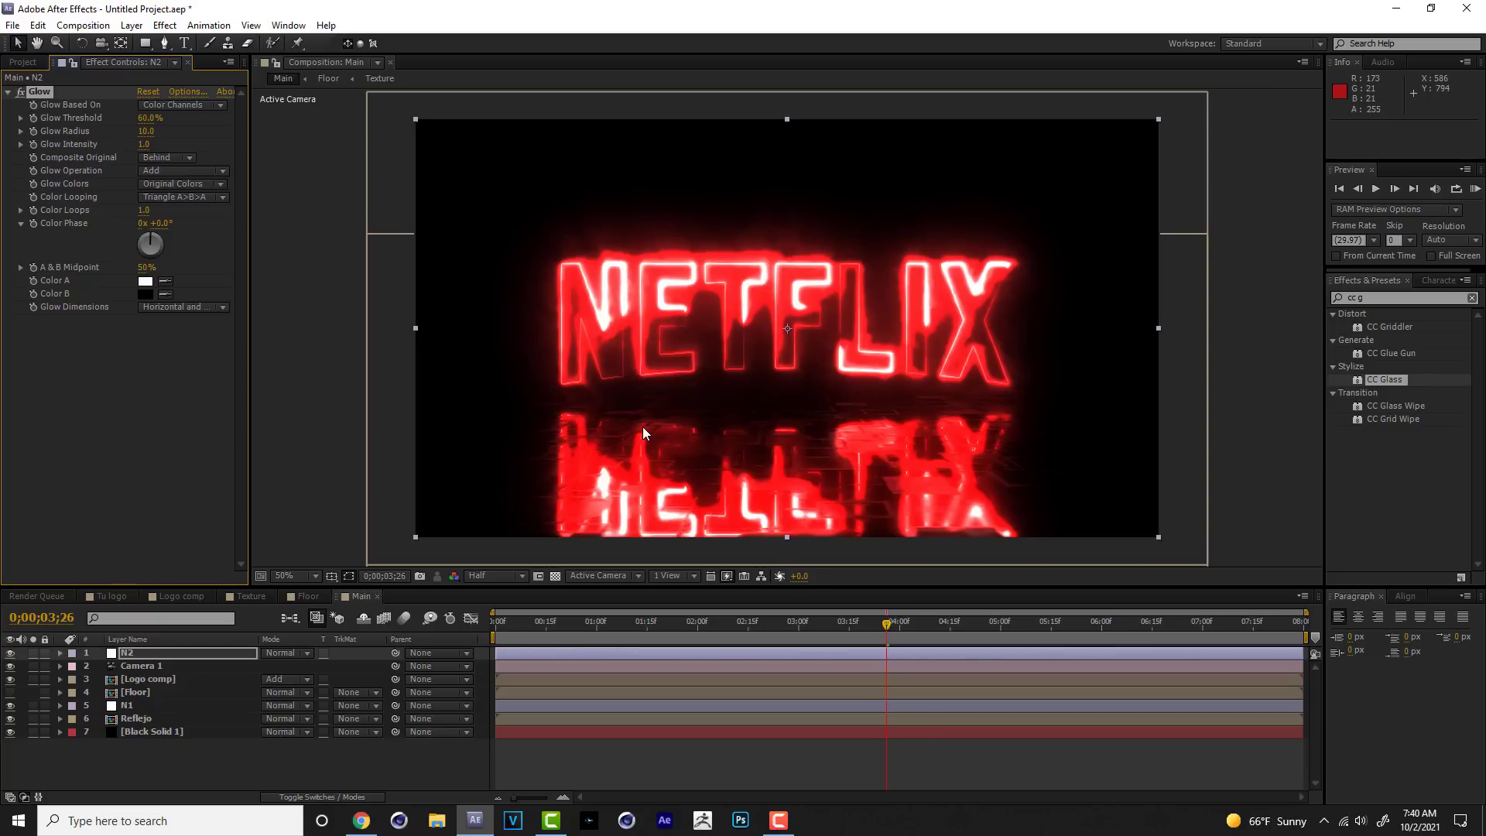
pyautogui.click(149, 120)
pyautogui.press('Return')
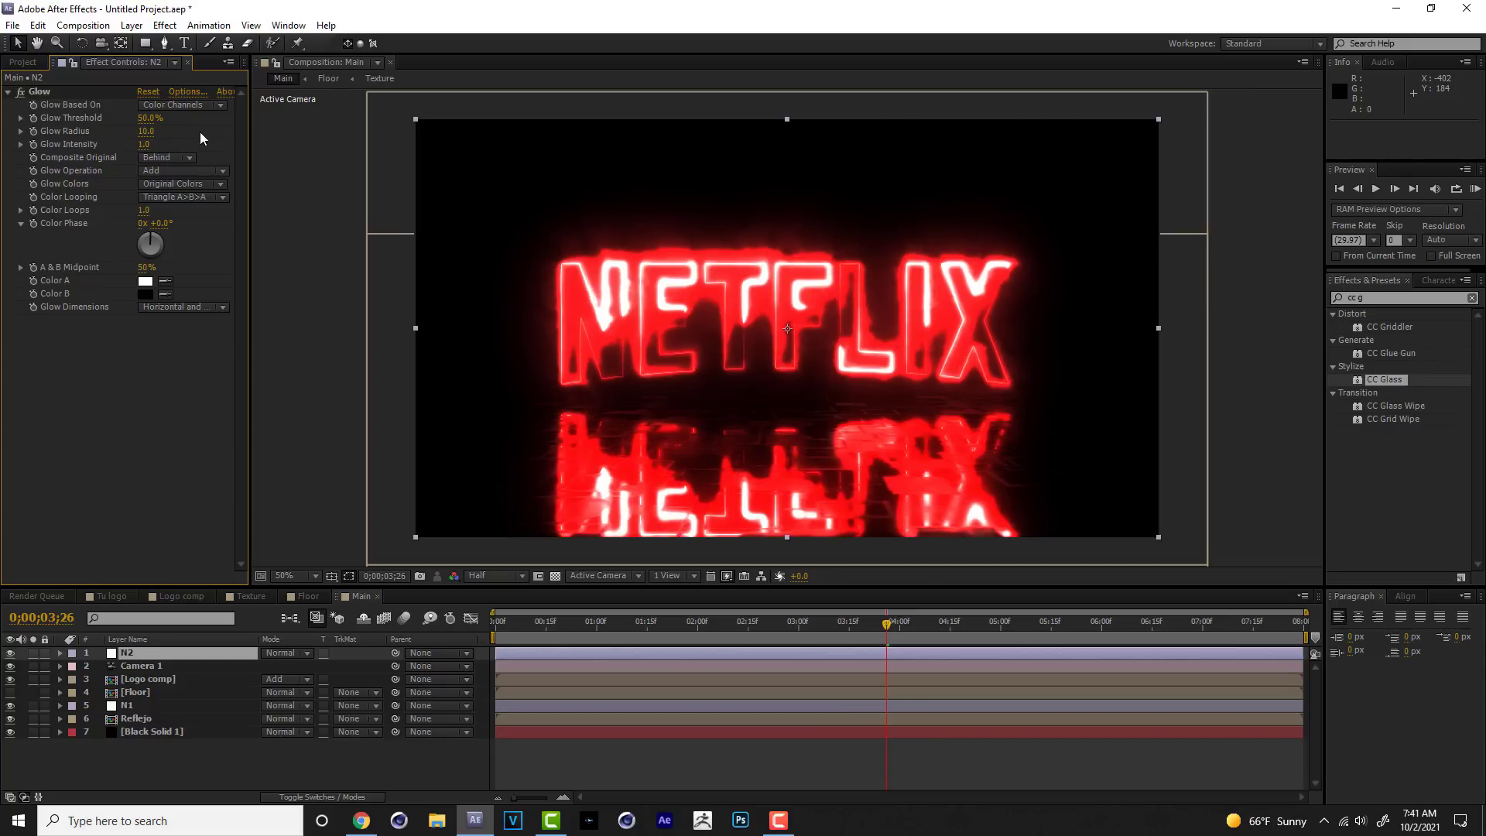
pyautogui.click(146, 131)
pyautogui.press('BackSpace')
pyautogui.press('Return')
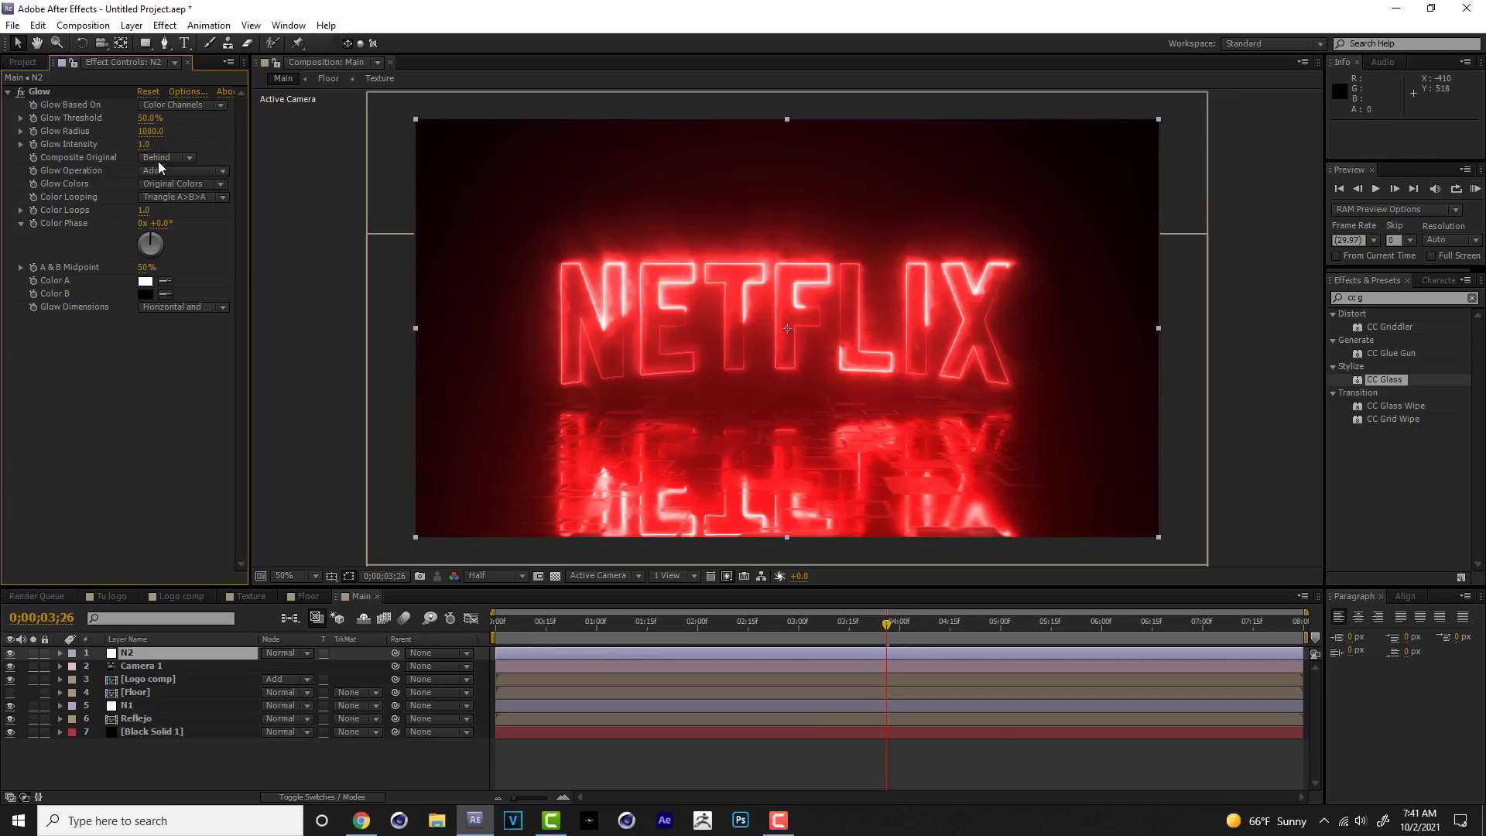
# Try a glow intensity of 1.5 on N2 and undo that change.
pyautogui.click(145, 144)
pyautogui.write('1')
pyautogui.press('Return')
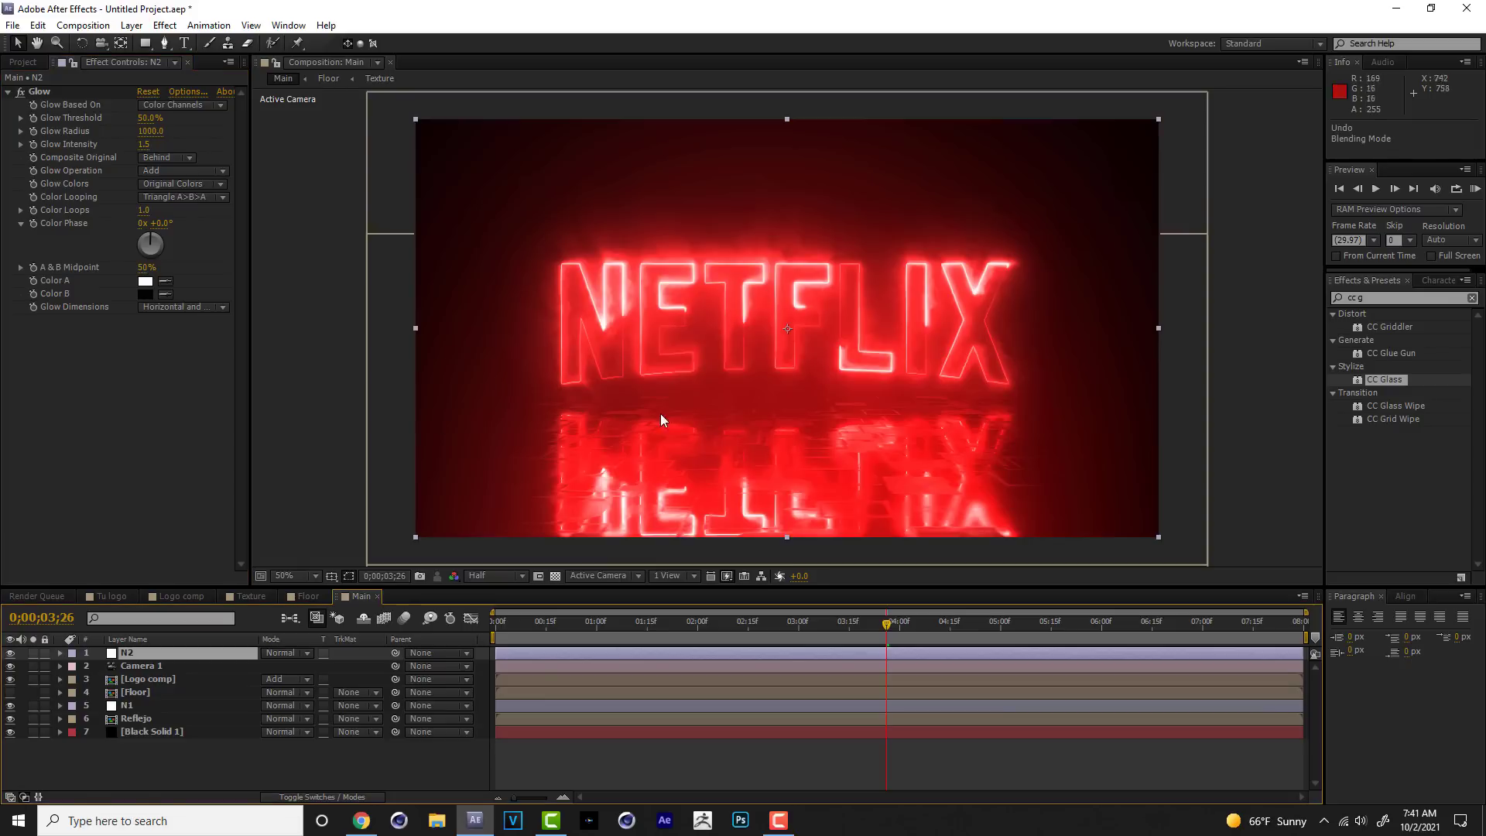
pyautogui.hotkey('ctrl', 'z')
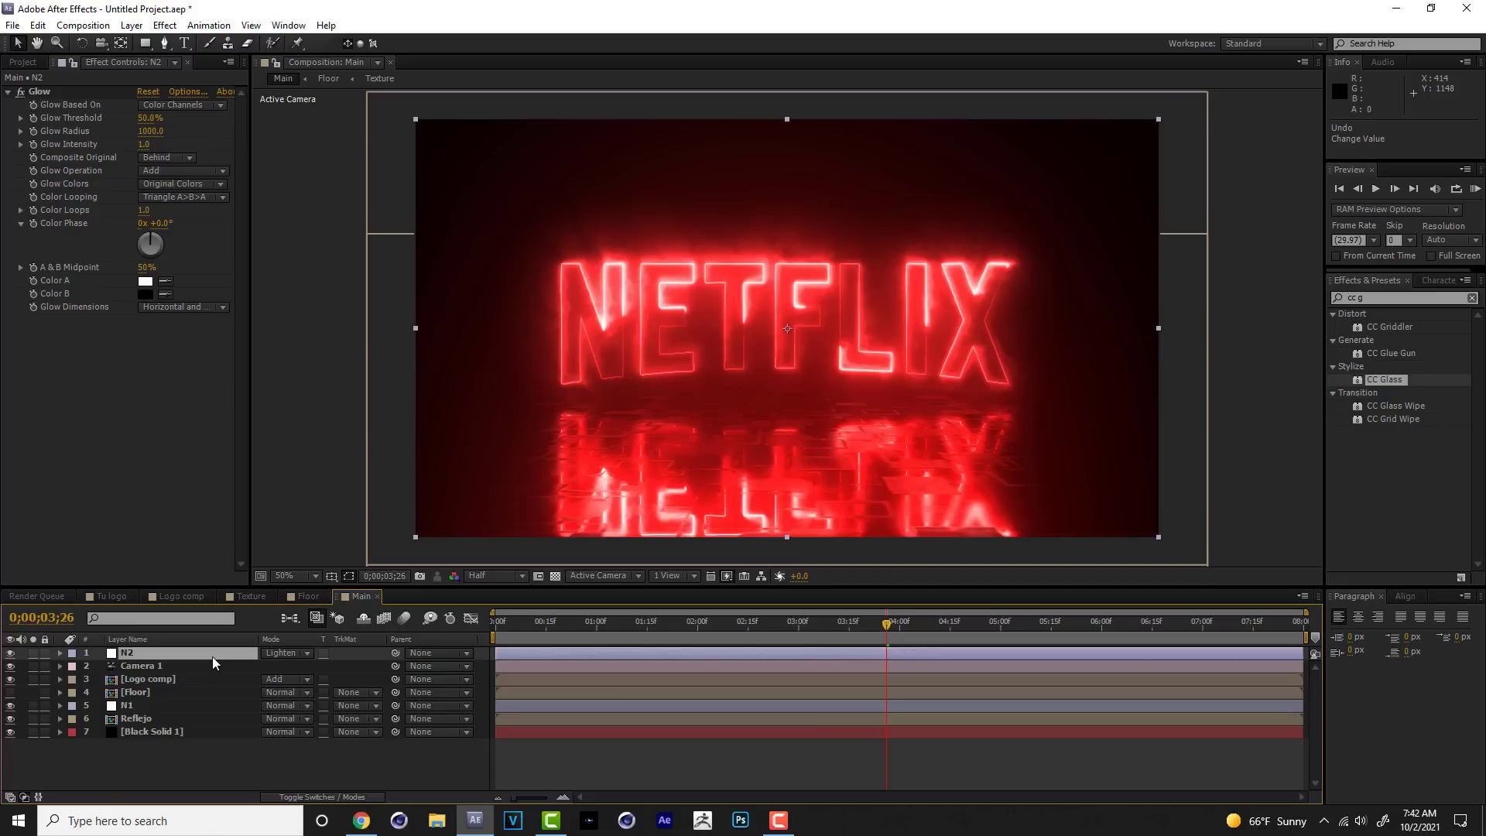
# Set the opacity of adjustment layer N2 to 70%.
pyautogui.press('t')
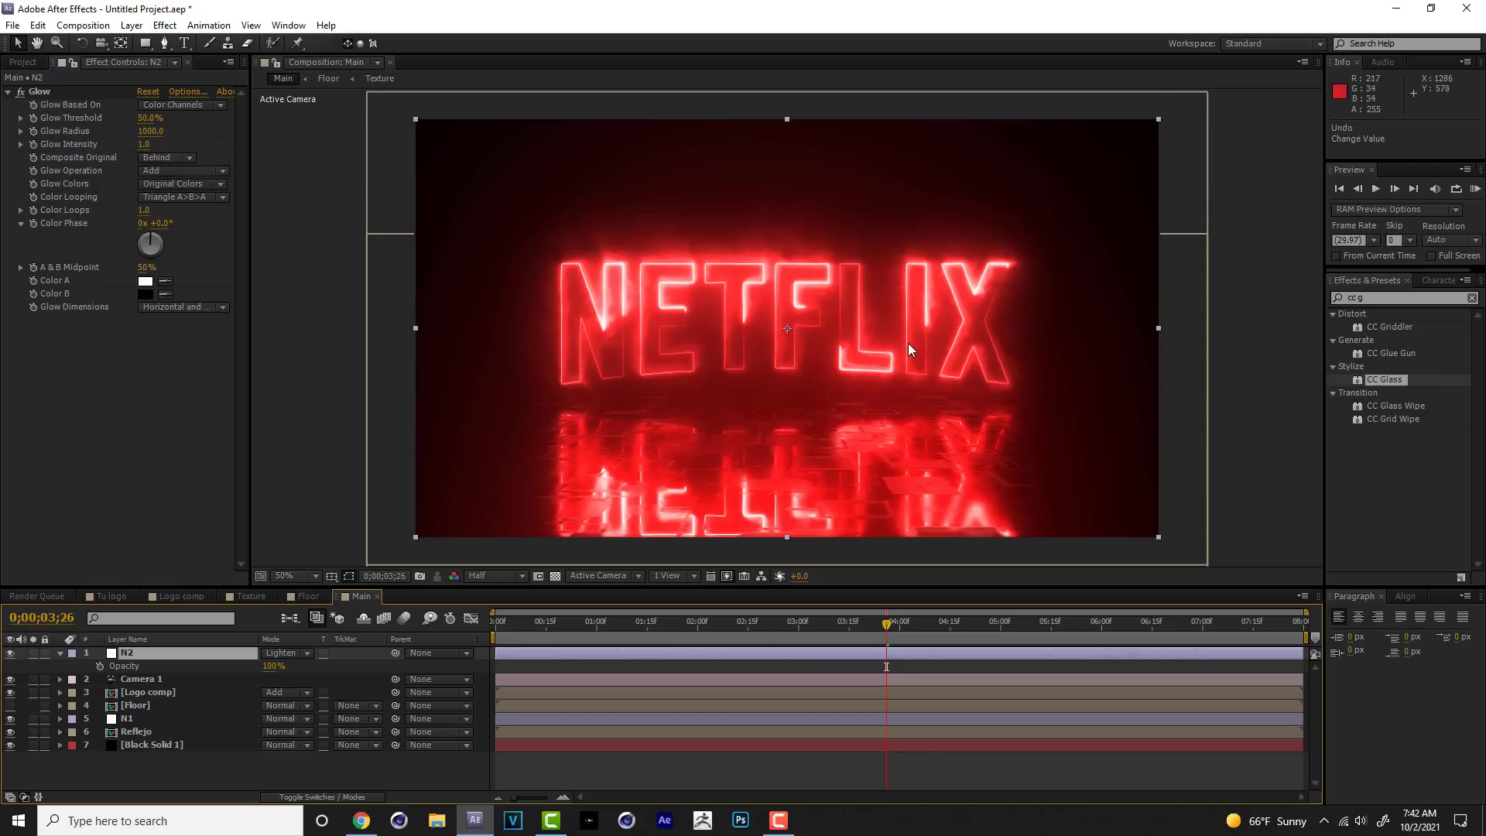
pyautogui.click(273, 667)
pyautogui.write('2')
pyautogui.write('0')
pyautogui.click(323, 664)
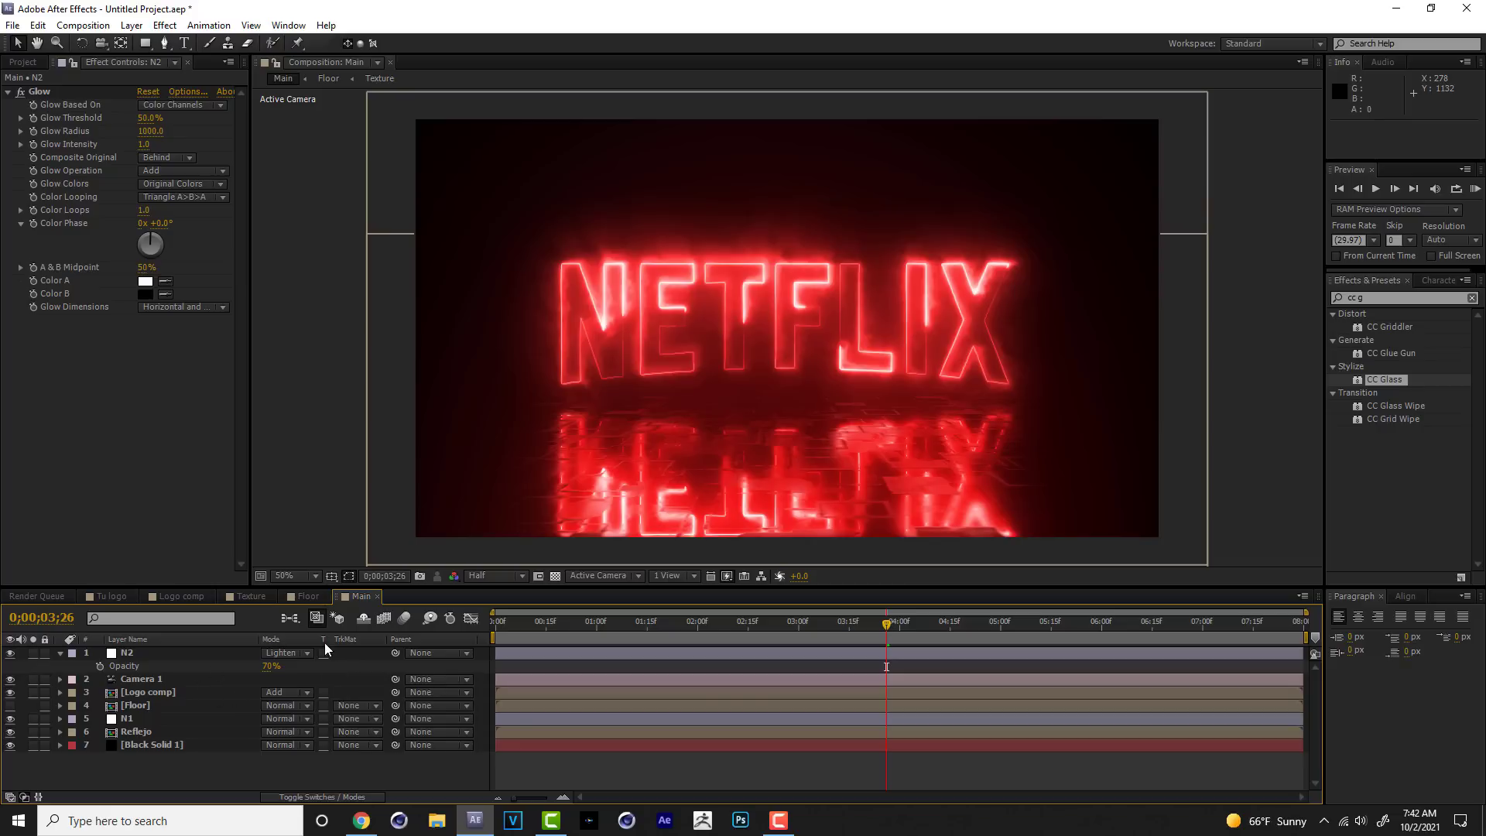
# Compare the Main composition with N2 hidden and shown, and check the frame at 0;00;04;11.
pyautogui.click(11, 655)
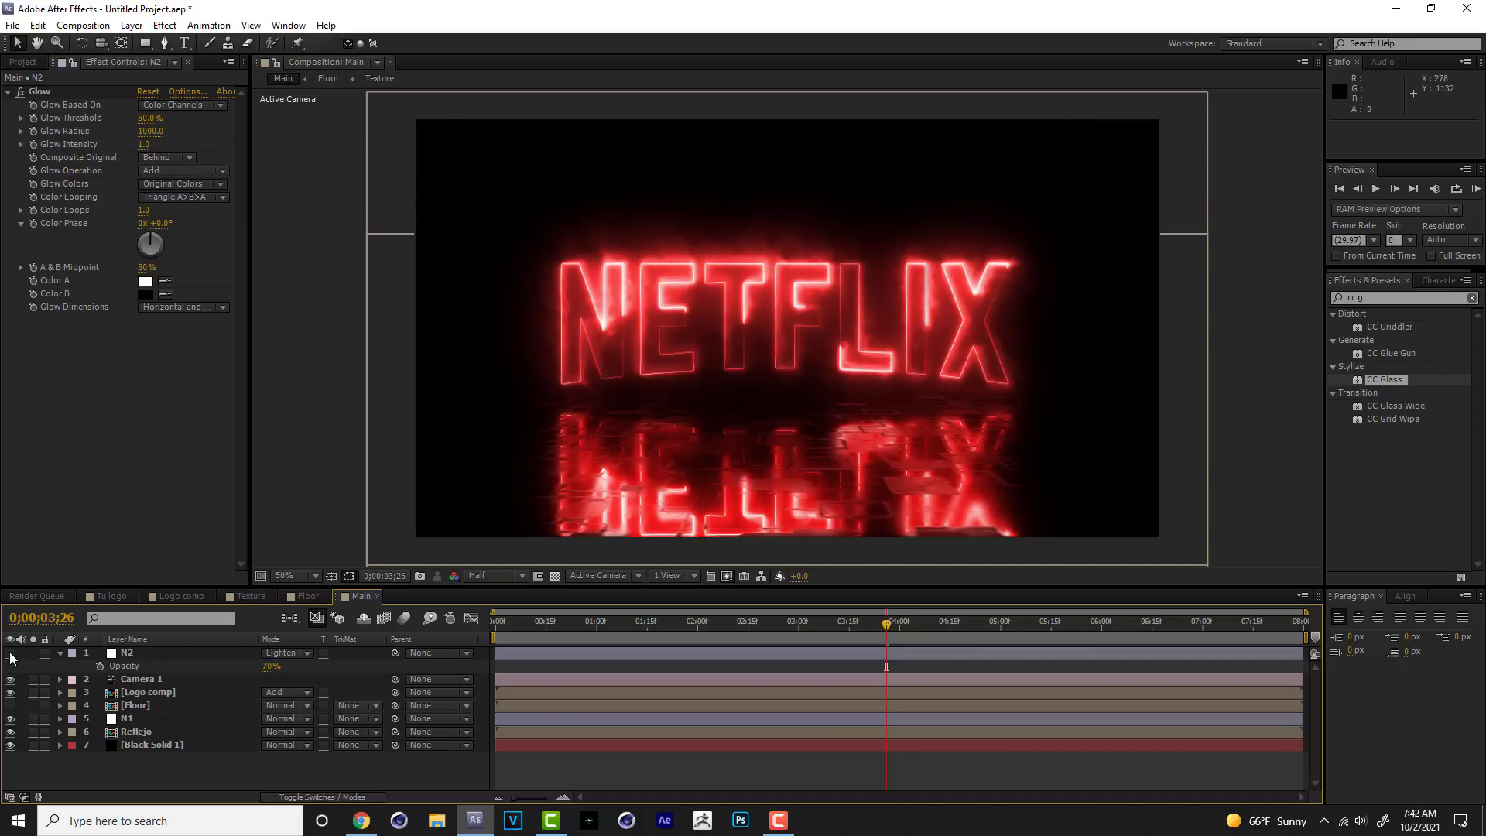
pyautogui.click(11, 656)
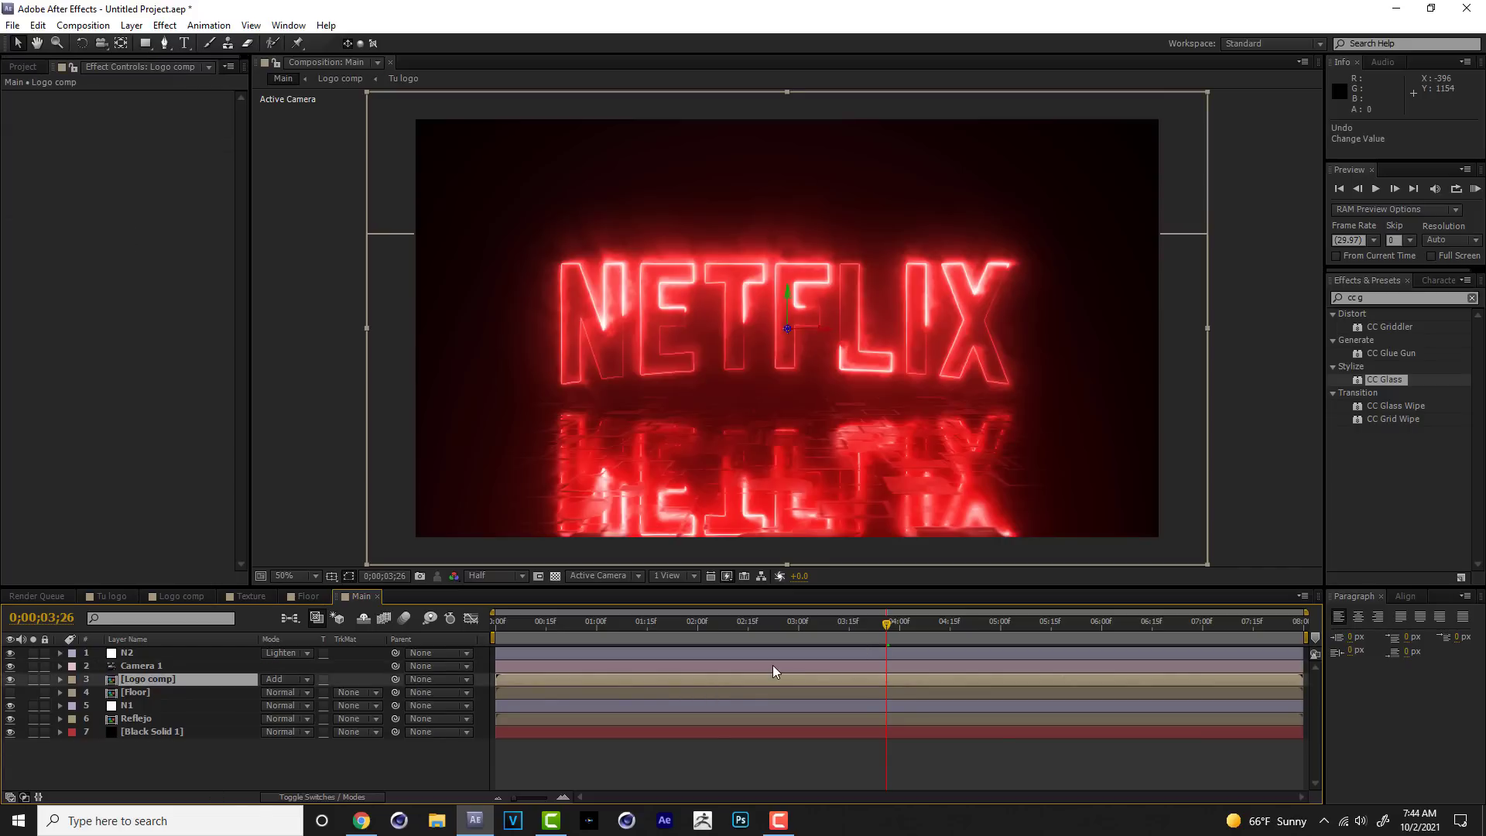
pyautogui.moveTo(869, 621); pyautogui.dragTo(906, 619)
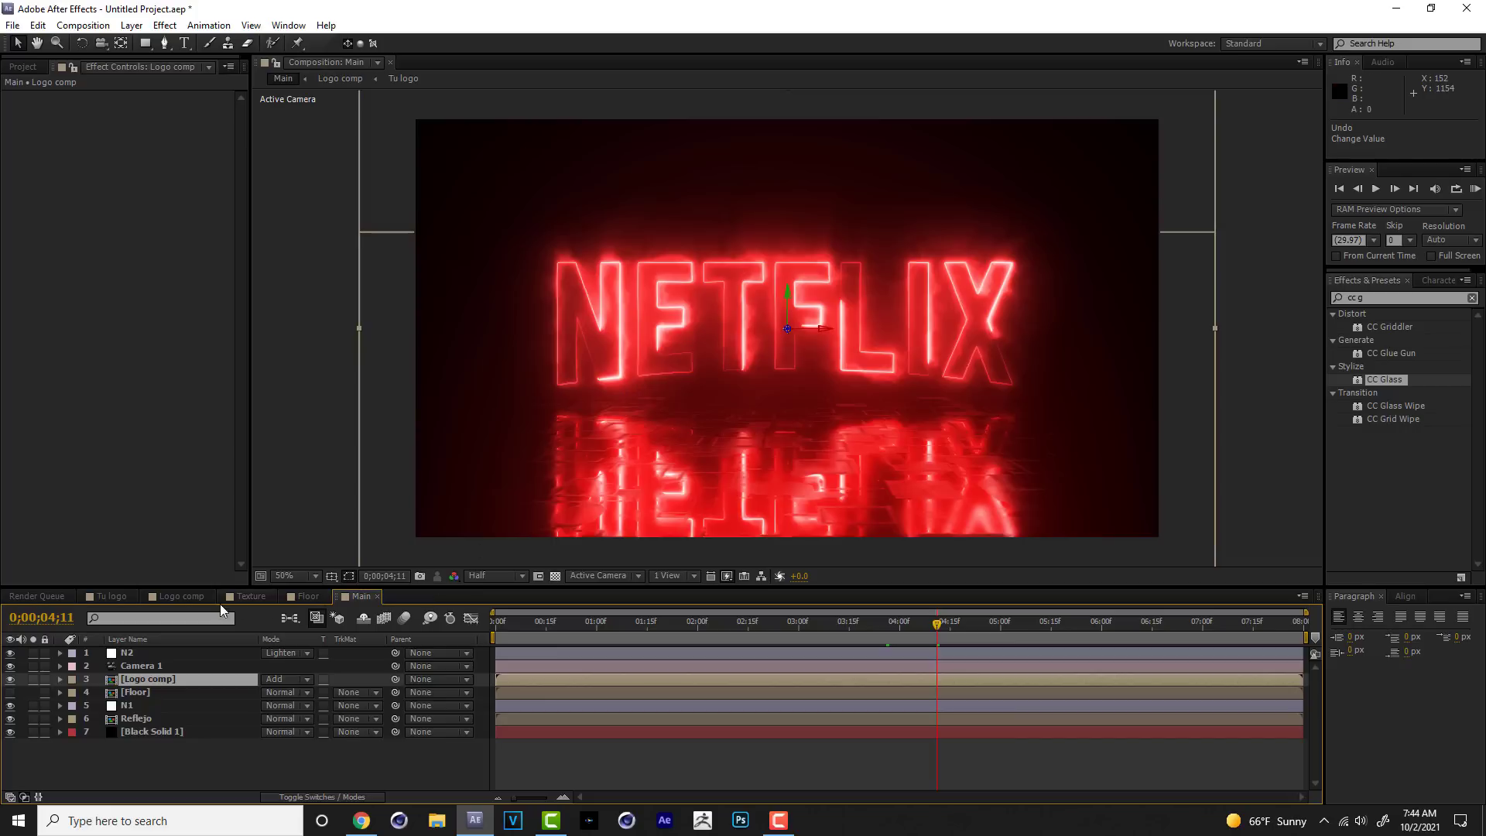
# In Logo comp, change the Saber preset on Tu logo to Neon and its glow color to green 48FF00.
pyautogui.click(181, 596)
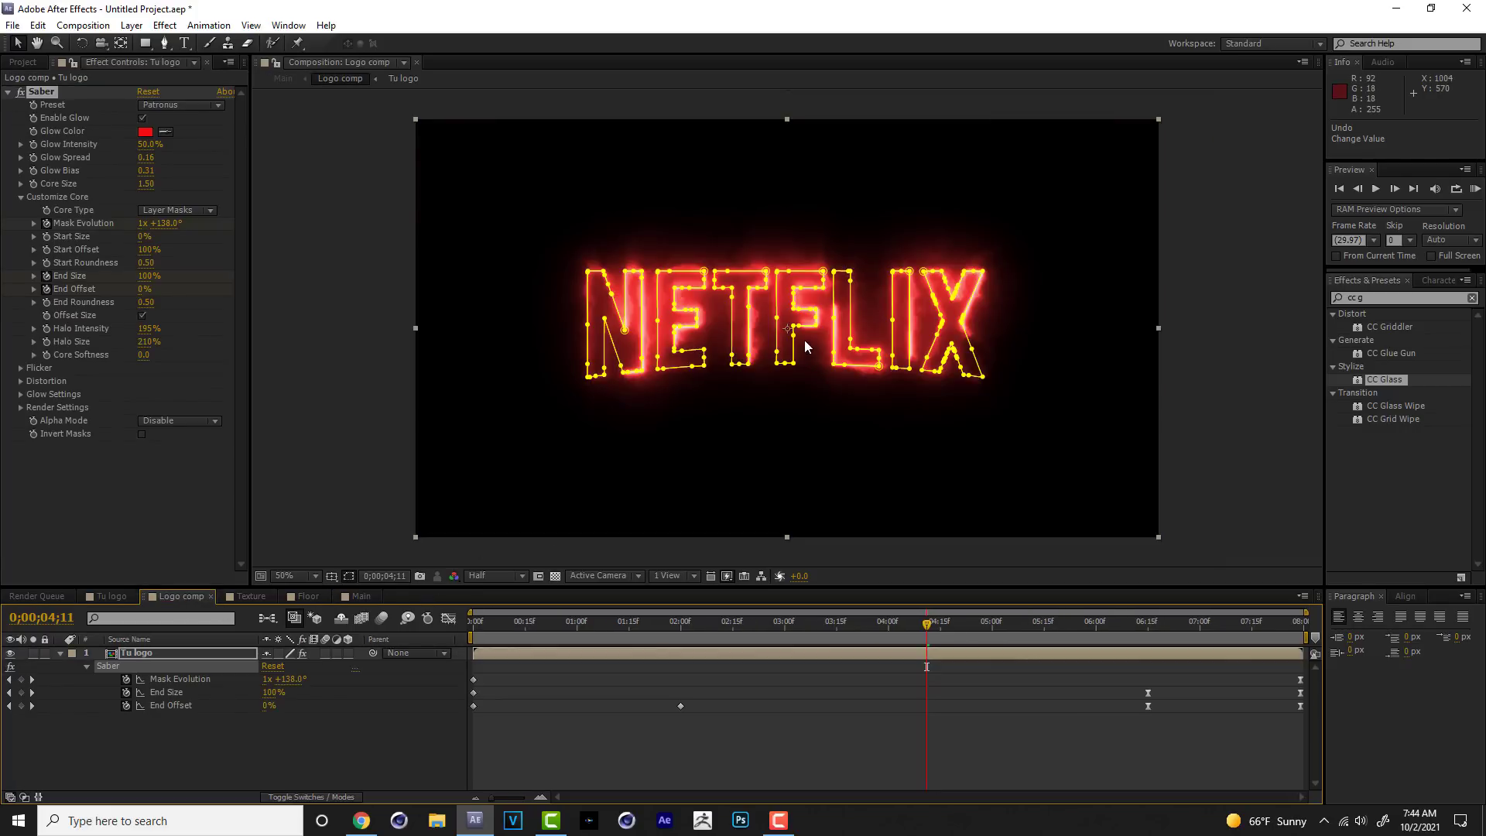
pyautogui.click(216, 113)
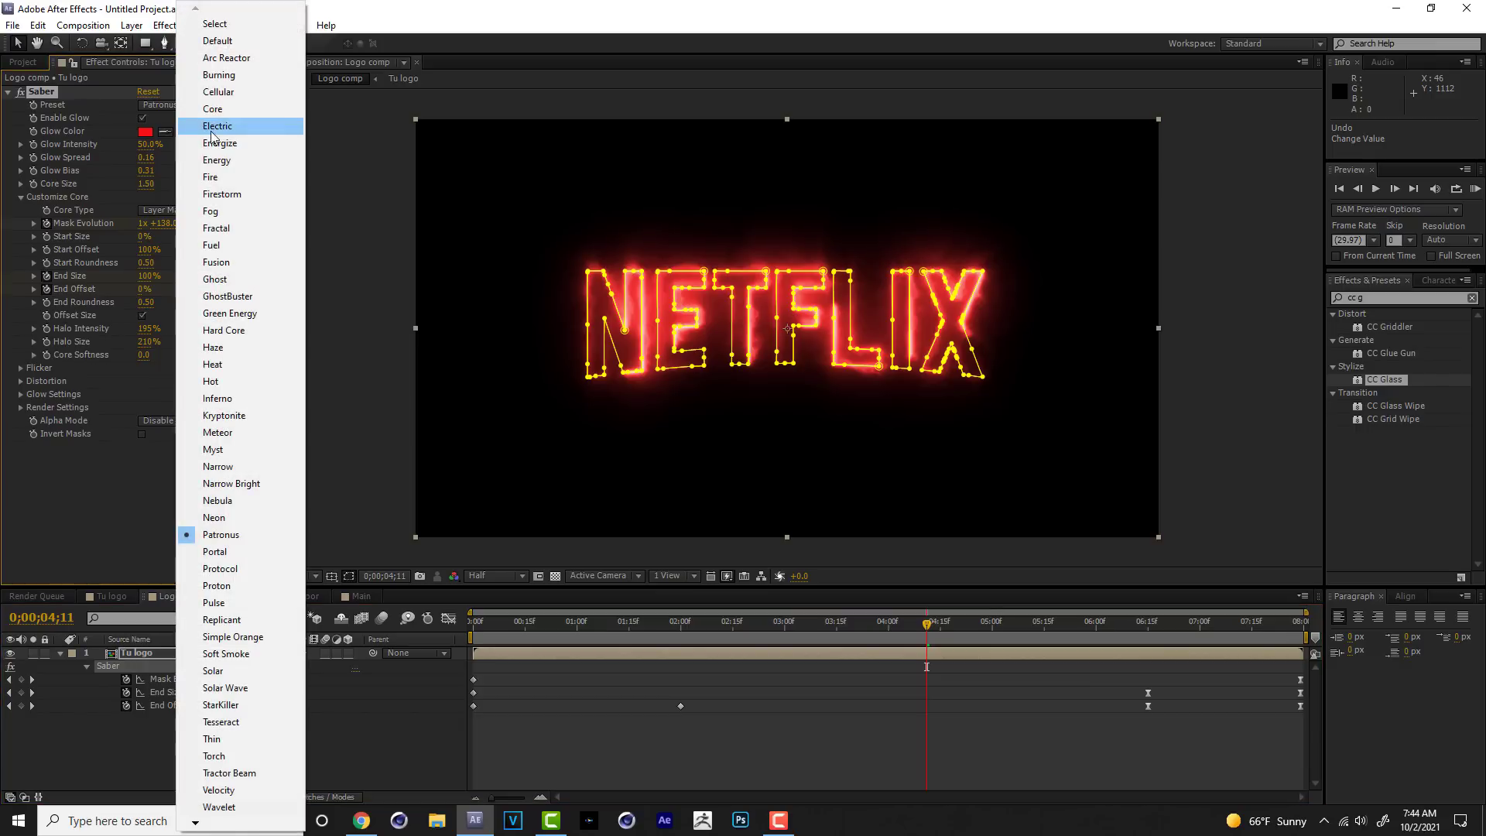
pyautogui.click(240, 517)
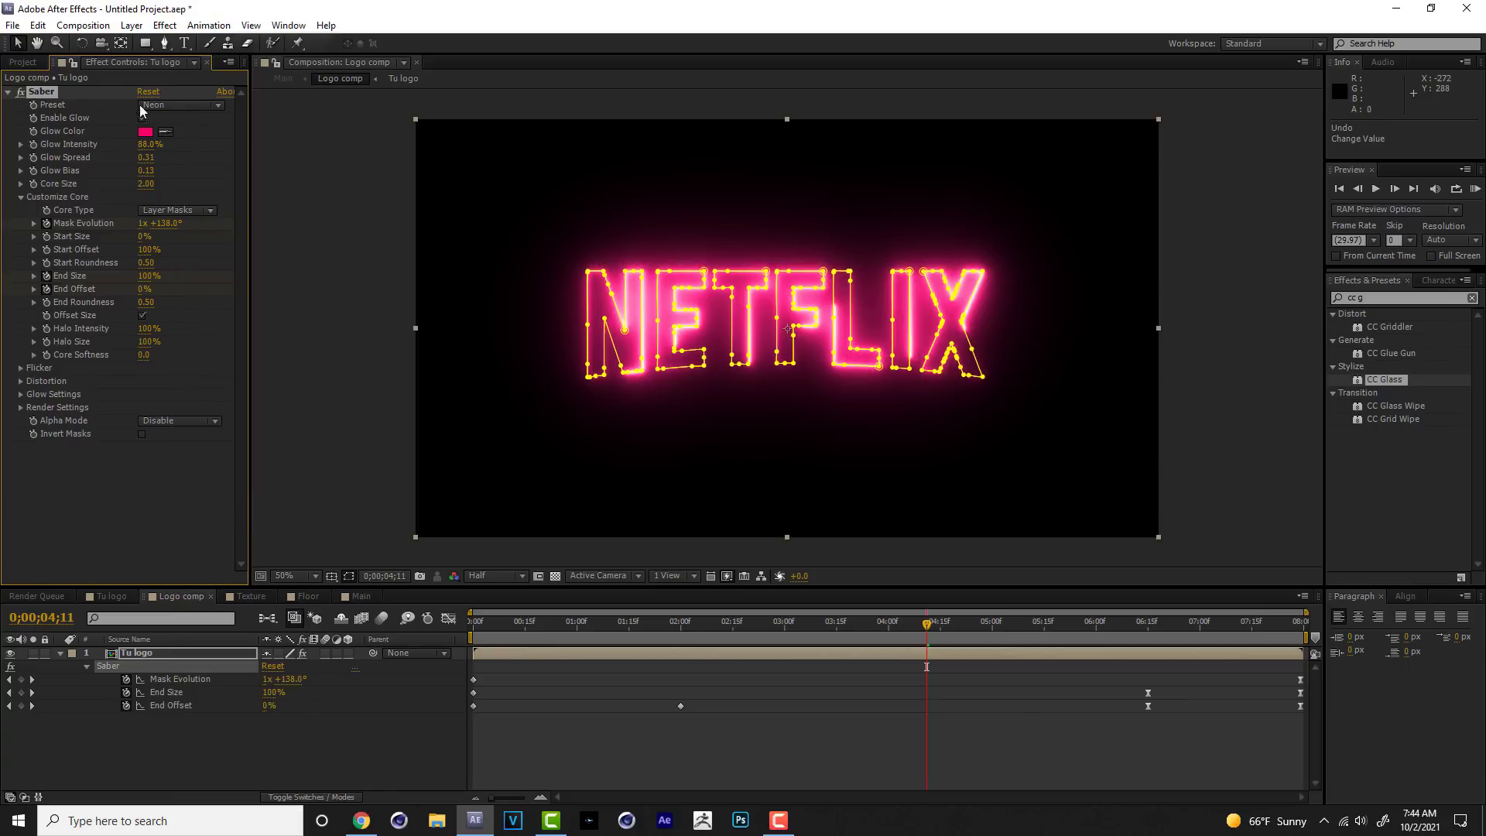
pyautogui.click(145, 132)
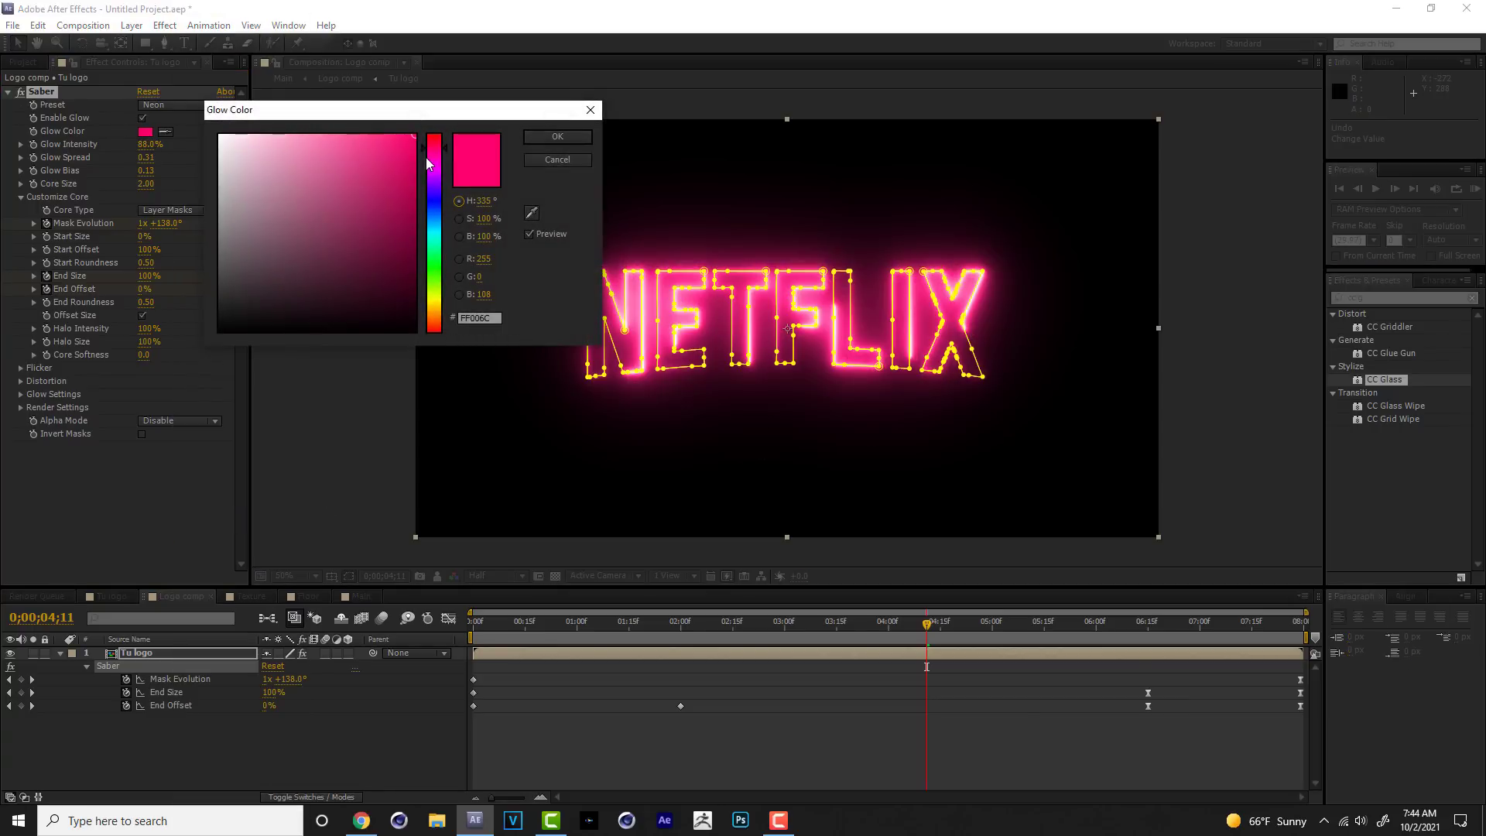
pyautogui.moveTo(428, 172); pyautogui.dragTo(440, 275)
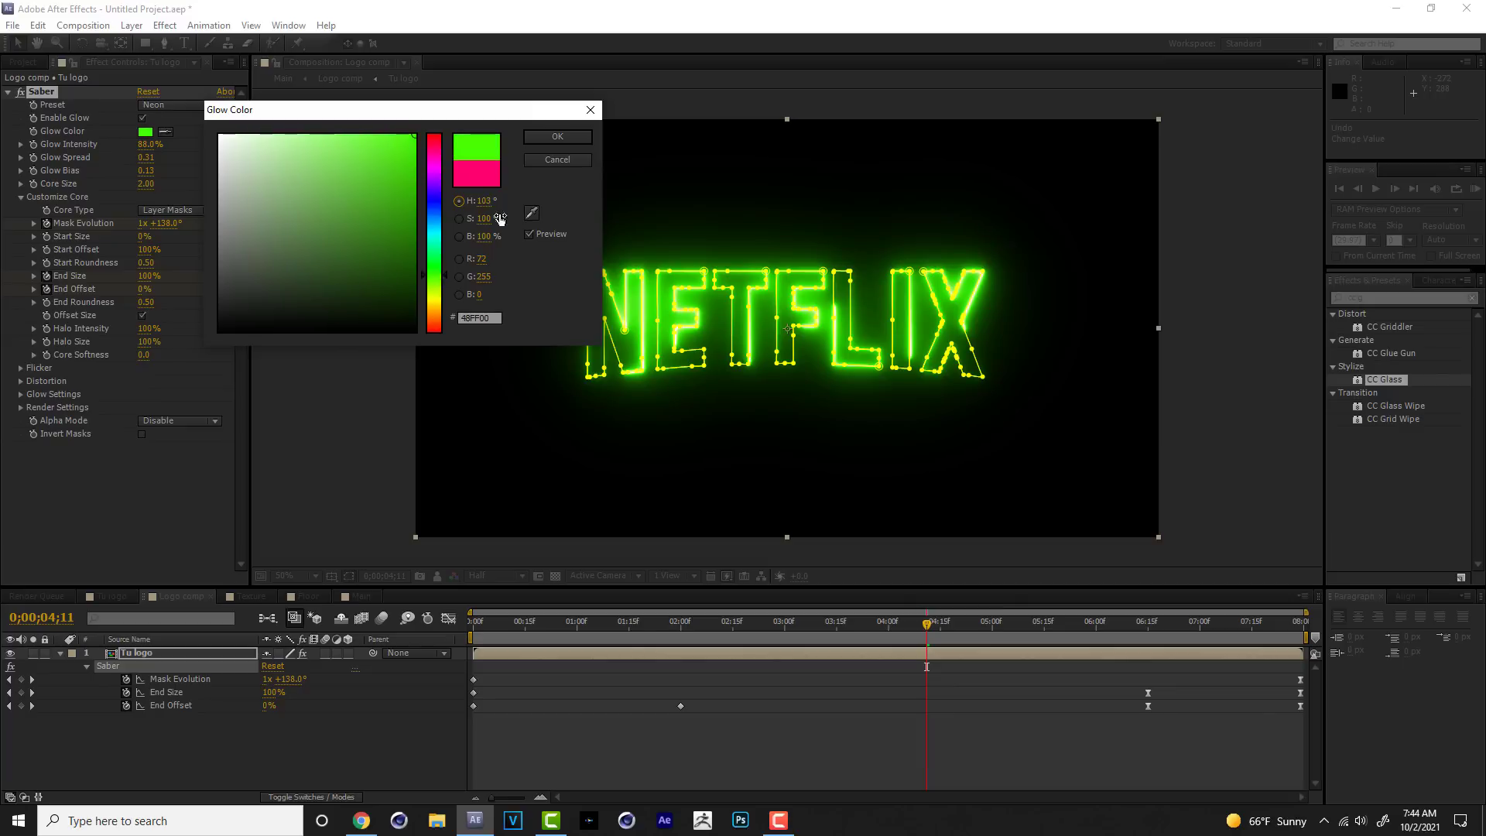
pyautogui.click(554, 140)
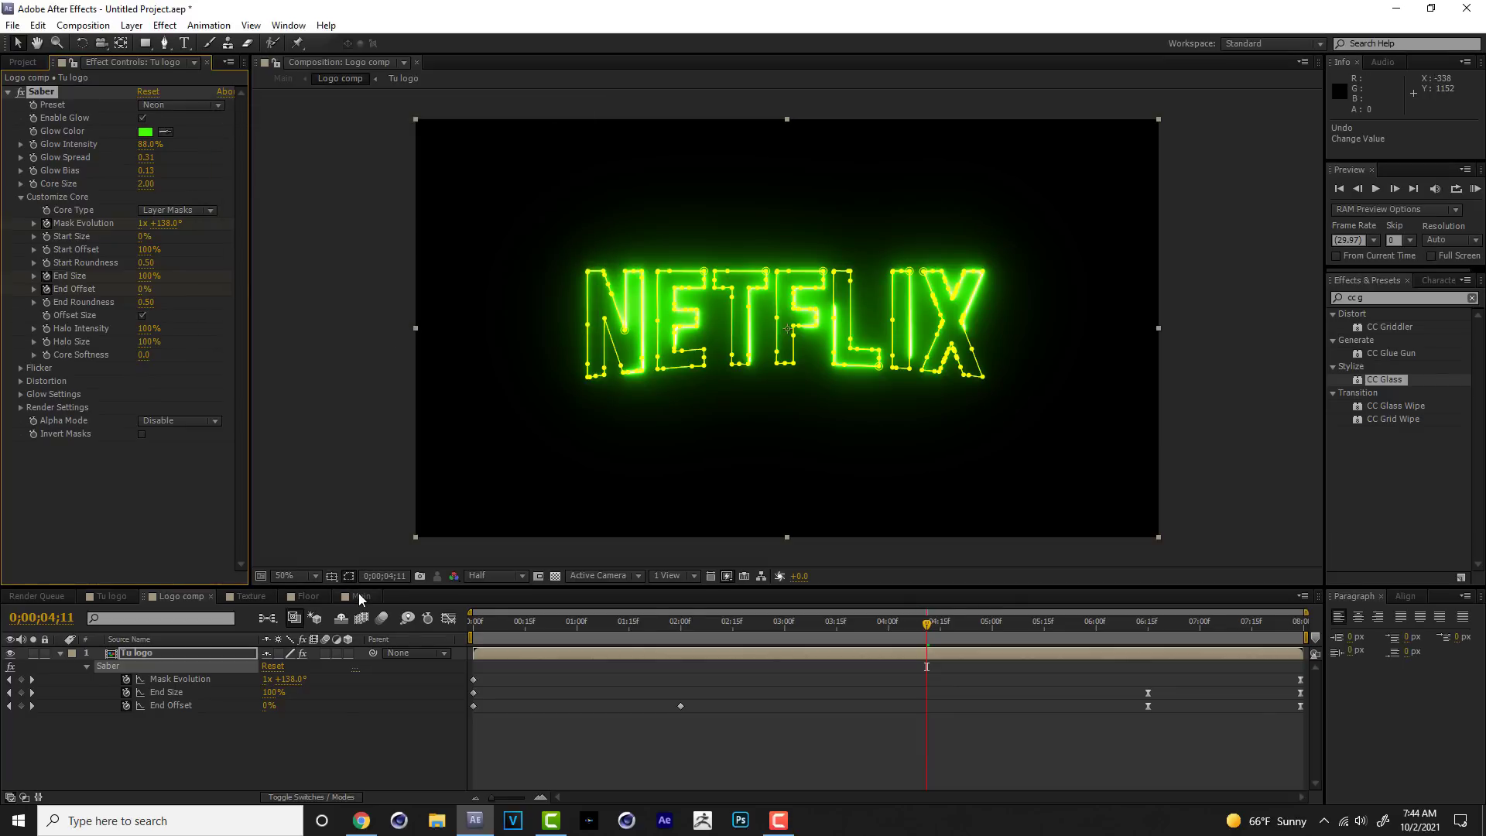
# Check the recolored logo and its reflection in the Main composition at 0;00;01;01.
pyautogui.click(350, 600)
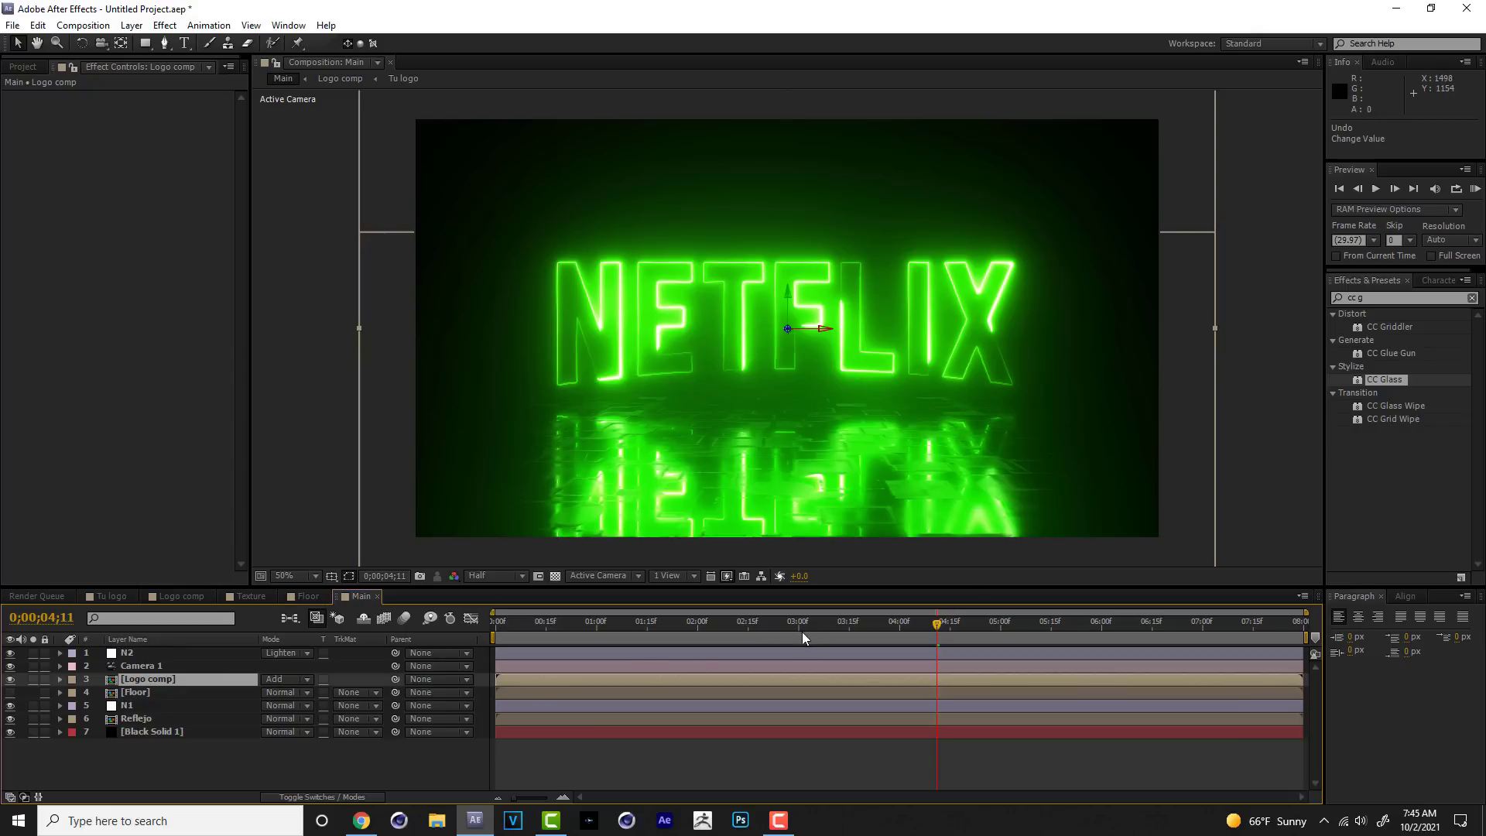
pyautogui.moveTo(769, 624); pyautogui.dragTo(601, 645)
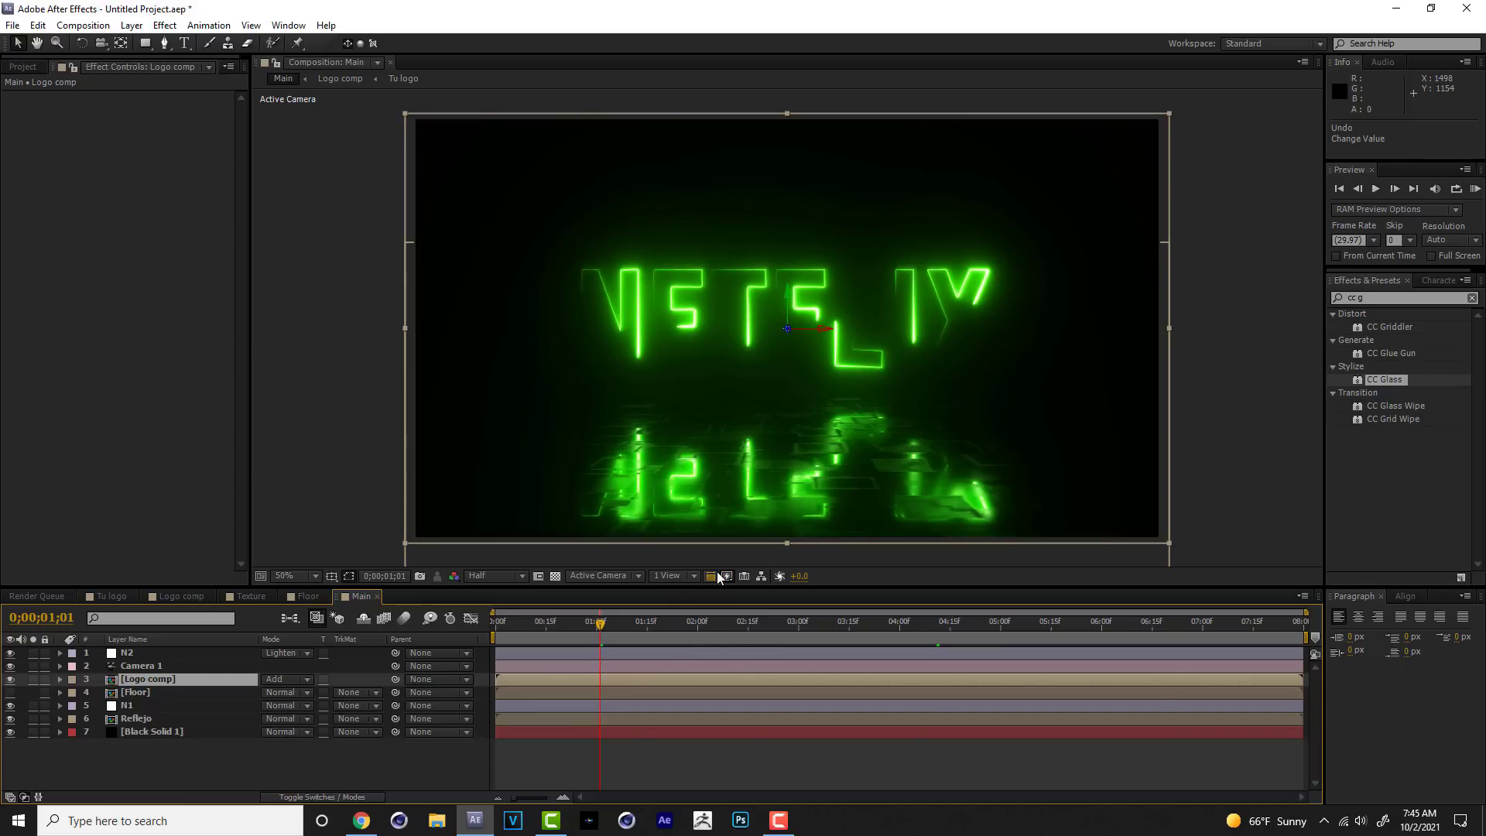